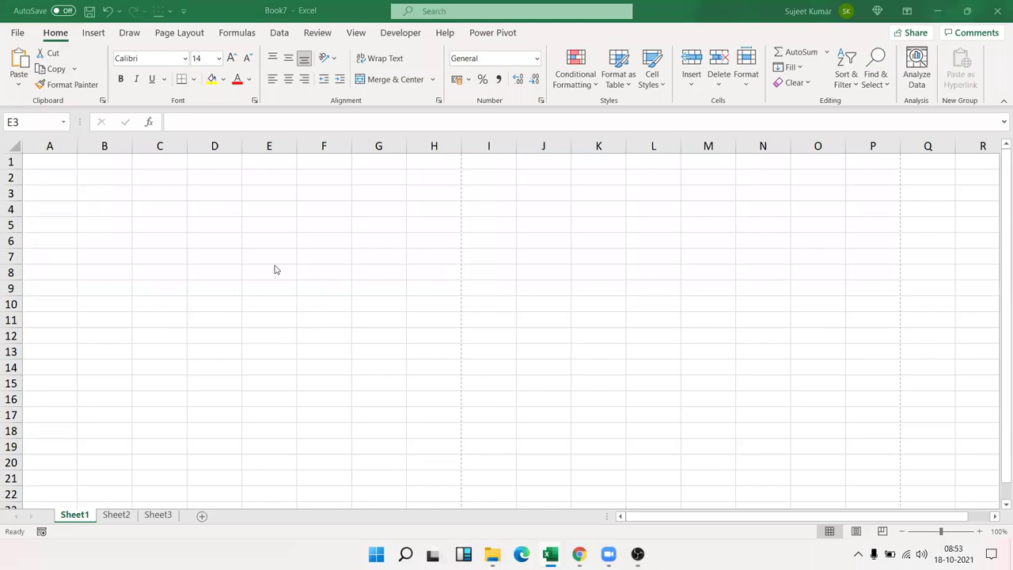
Select E3:F7, then open Excel Options from File and close it without changes
{"action": "key", "text": "shift+Down"}
{"action": "key", "text": "shift+Down"}
{"action": "key", "text": "shift+Down"}
{"action": "key", "text": "shift+Right"}
{"action": "left_click", "coordinate": [18, 32]}
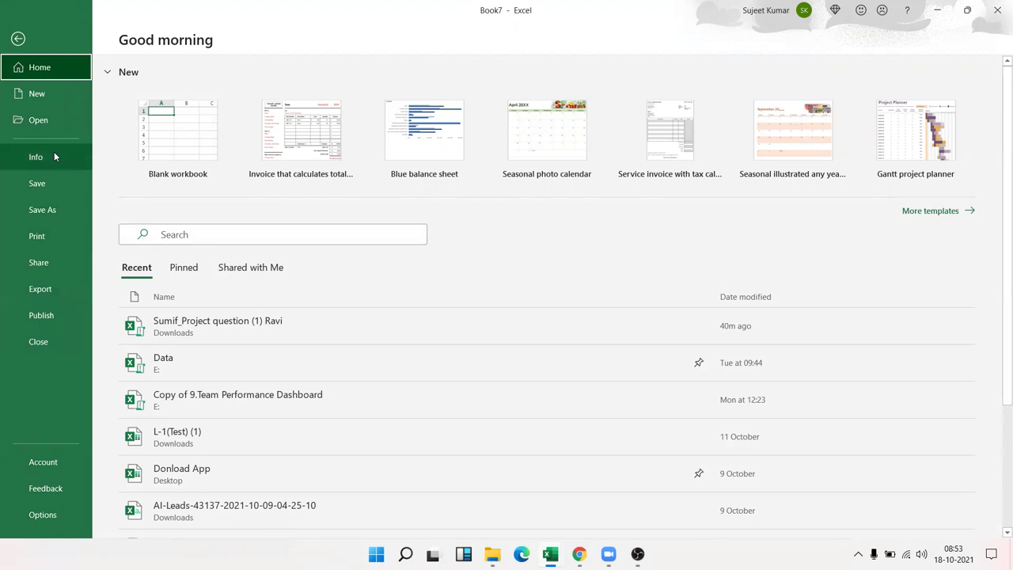
{"action": "left_click", "coordinate": [63, 516]}
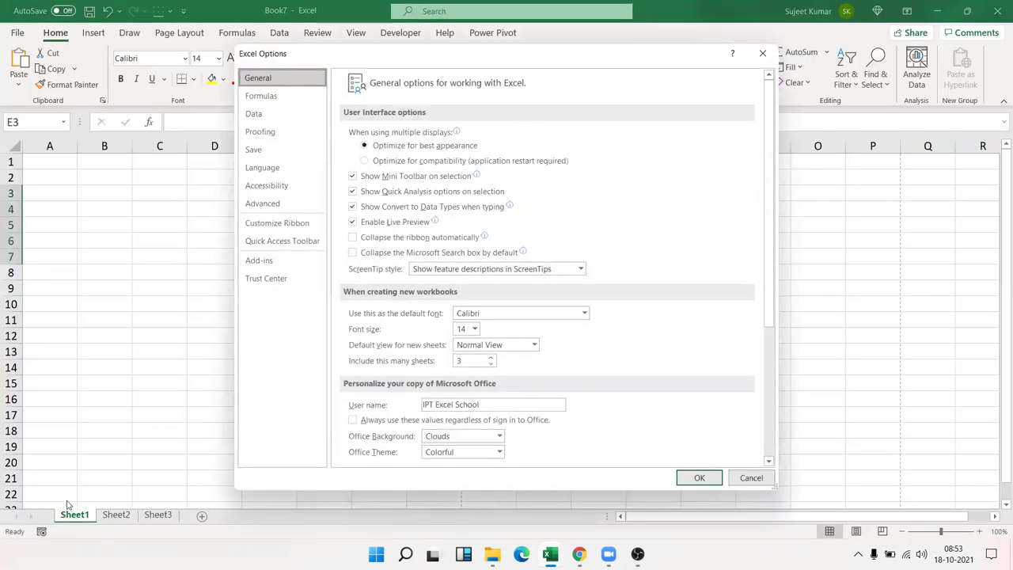
{"action": "key", "text": "Escape"}
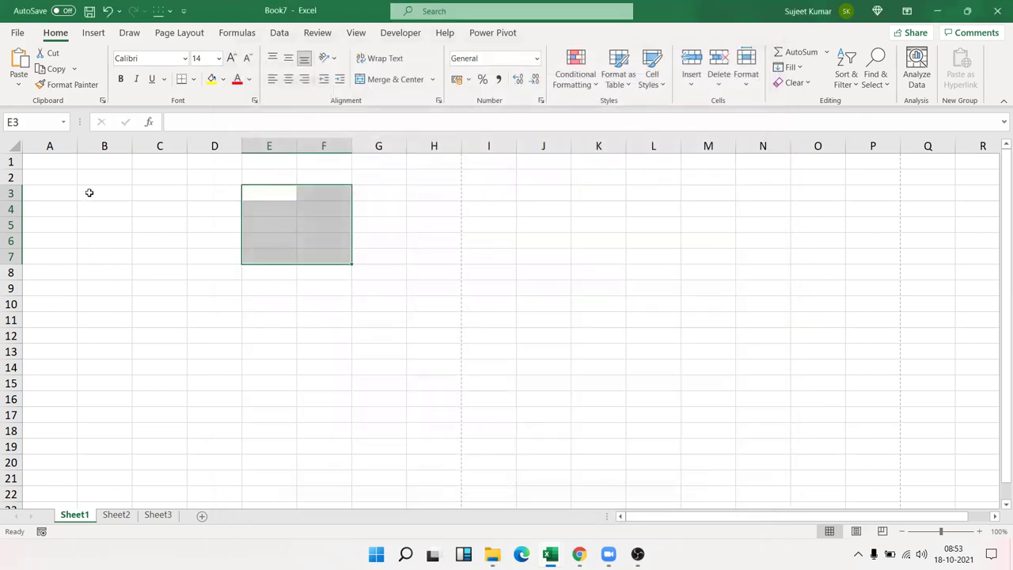
Enter Sun in B2 and autofill the weekdays down to B9
{"action": "left_click", "coordinate": [87, 181]}
{"action": "scroll", "coordinate": [87, 185], "scroll_direction": "up", "scroll_amount": 5}
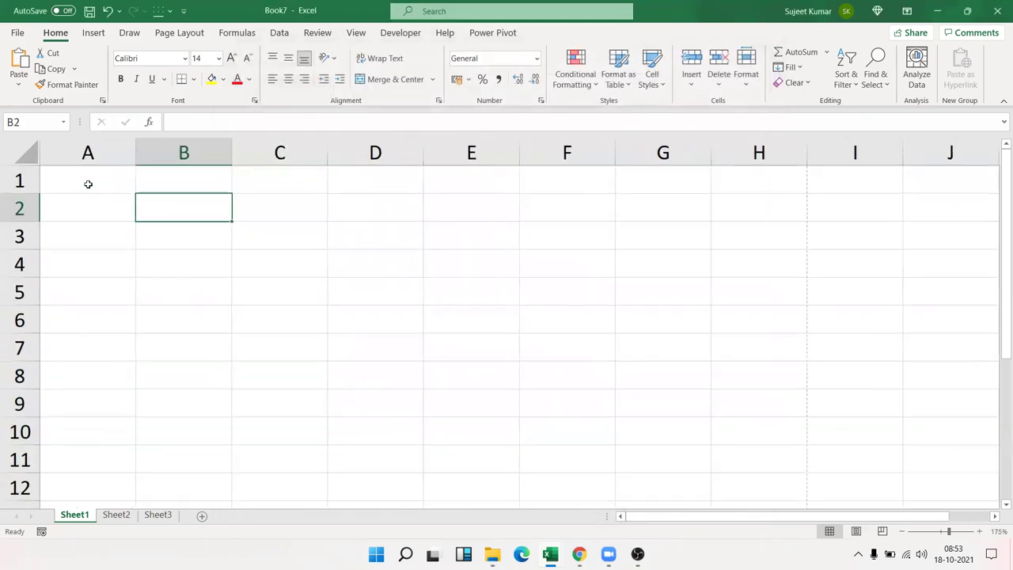
{"action": "type", "text": "Sun"}
{"action": "key", "text": "Return"}
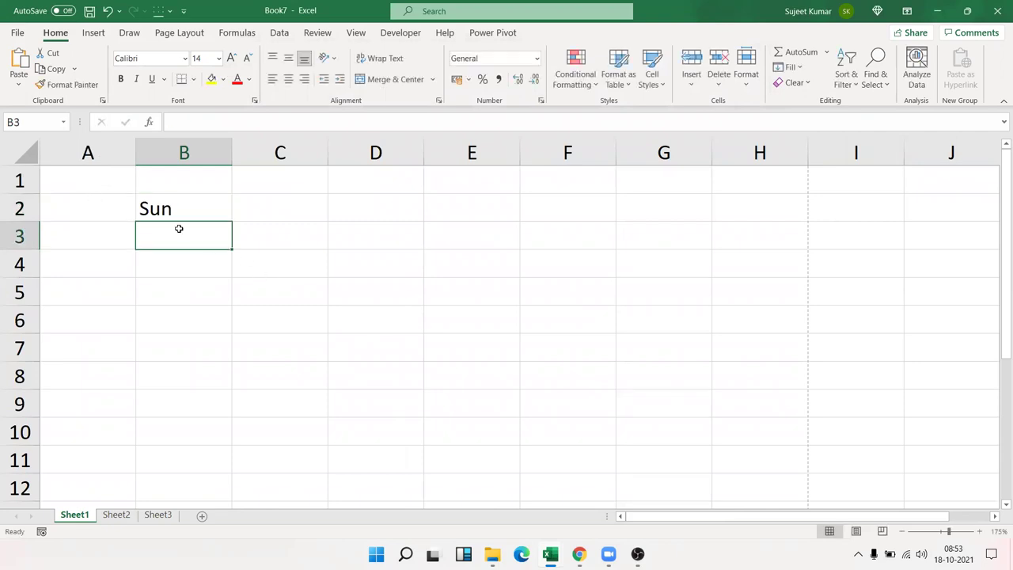
{"action": "left_click", "coordinate": [167, 210]}
{"action": "left_click_drag", "start_coordinate": [234, 224], "coordinate": [228, 417]}
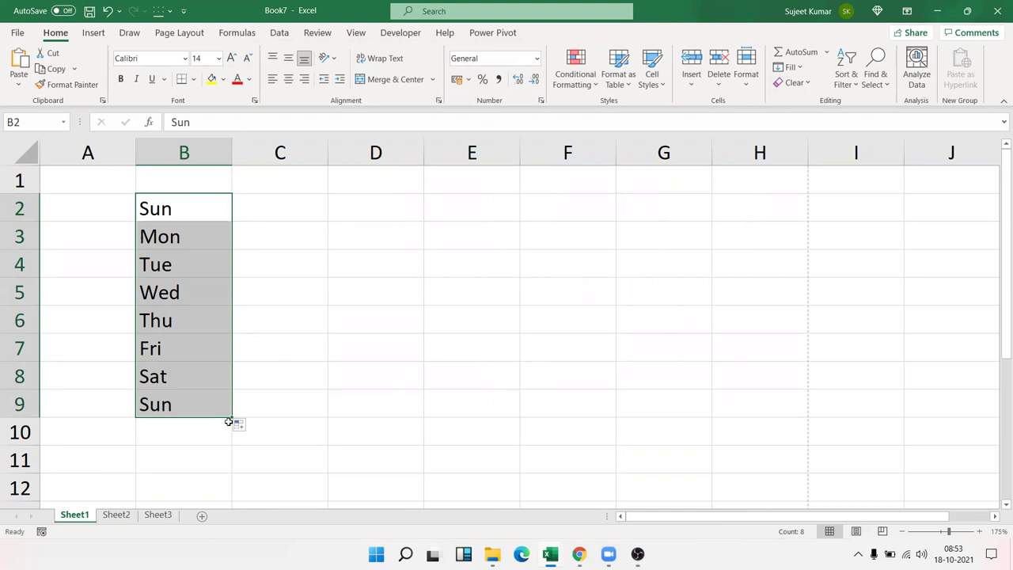
Enter JAN in C2 and autofill months JAN through AUG down to C9
{"action": "left_click", "coordinate": [286, 203]}
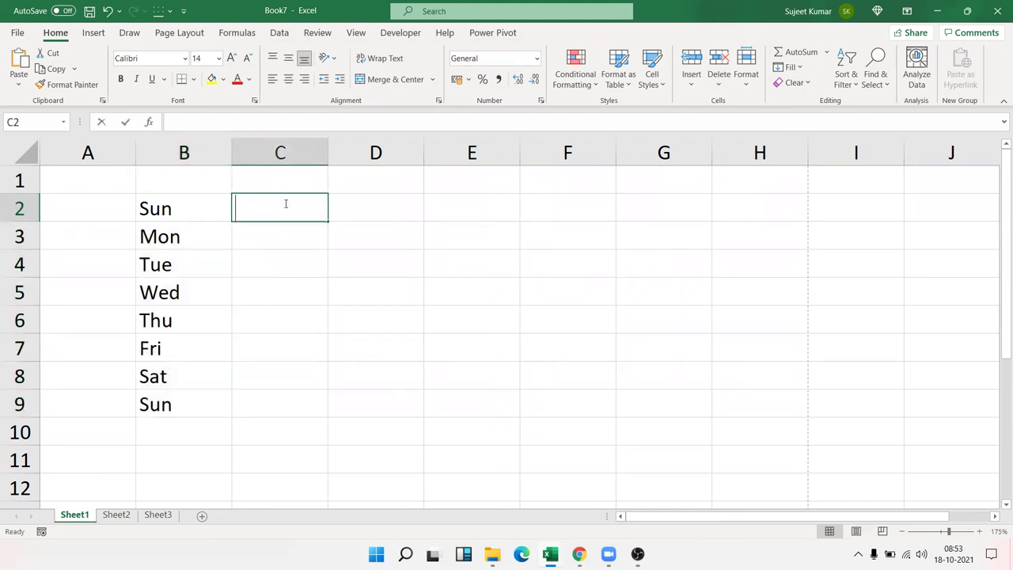
{"action": "type", "text": "JAN"}
{"action": "key", "text": "Return"}
{"action": "left_click", "coordinate": [286, 203]}
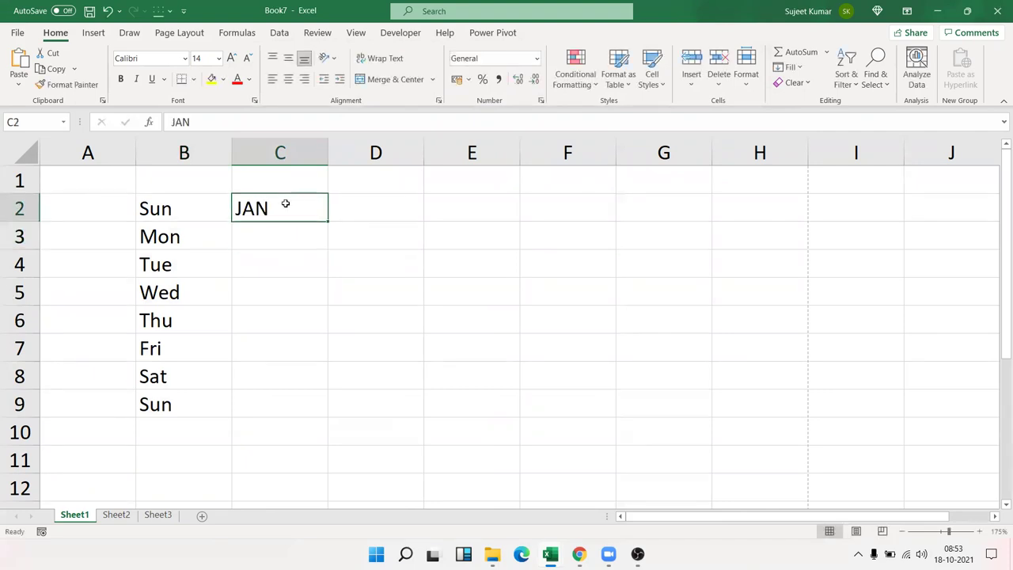
{"action": "mouse_move", "coordinate": [327, 220]}
{"action": "left_mouse_down"}
{"action": "mouse_move", "coordinate": [331, 292]}
{"action": "mouse_move", "coordinate": [312, 208]}
{"action": "left_mouse_up"}
{"action": "double_click", "coordinate": [329, 222]}
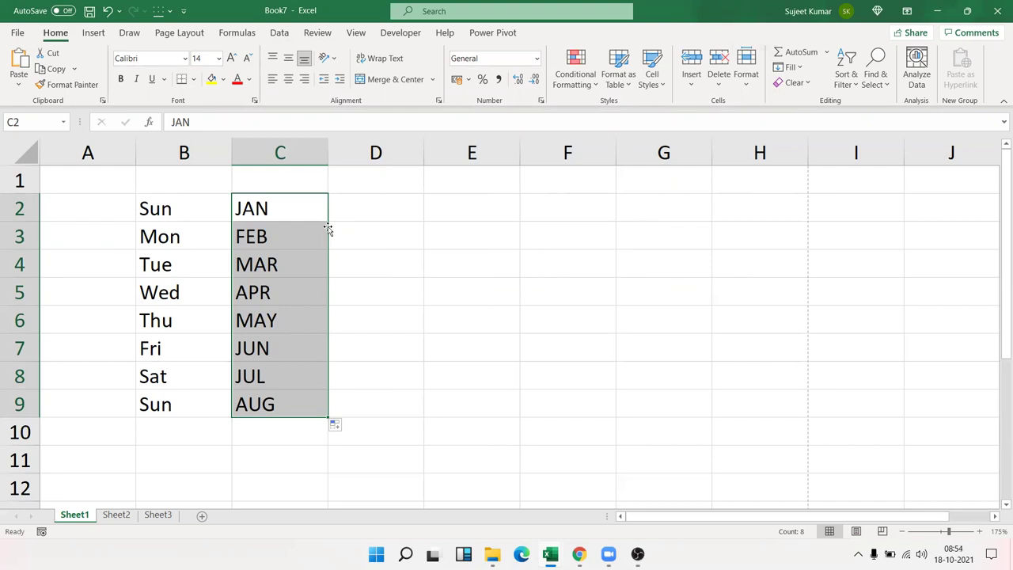
{"action": "left_click", "coordinate": [358, 224]}
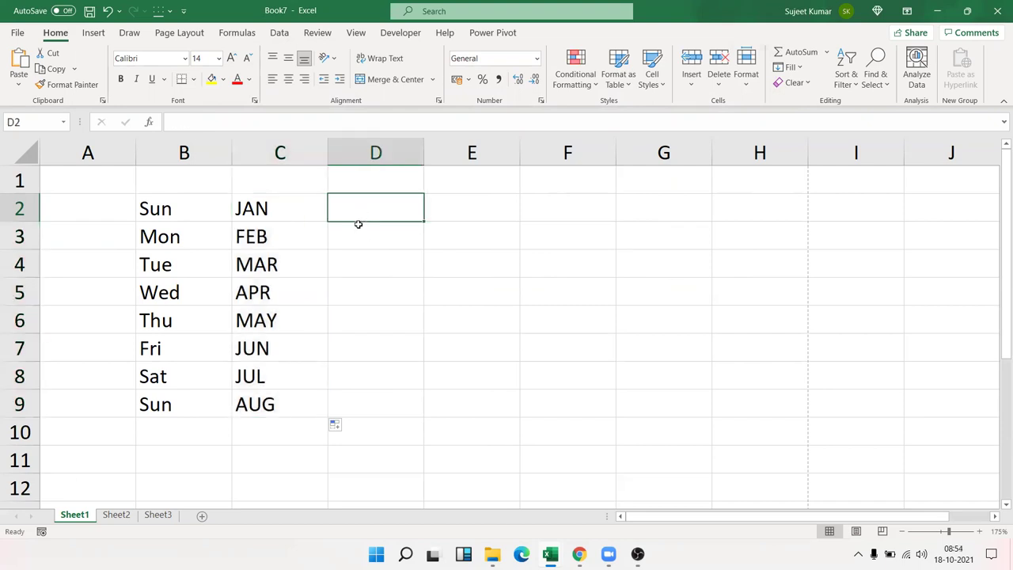
Enter the first name of the custom name list in D2 and autofill it to D9
{"action": "type", "text": "Puja"}
{"action": "key", "text": "Return"}
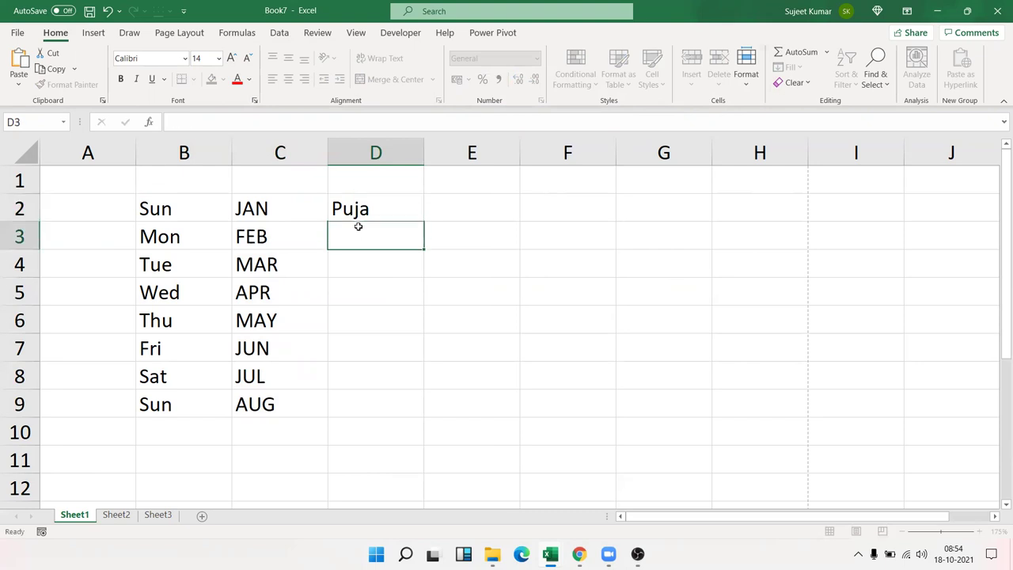
{"action": "left_click", "coordinate": [386, 216]}
{"action": "double_click", "coordinate": [423, 222]}
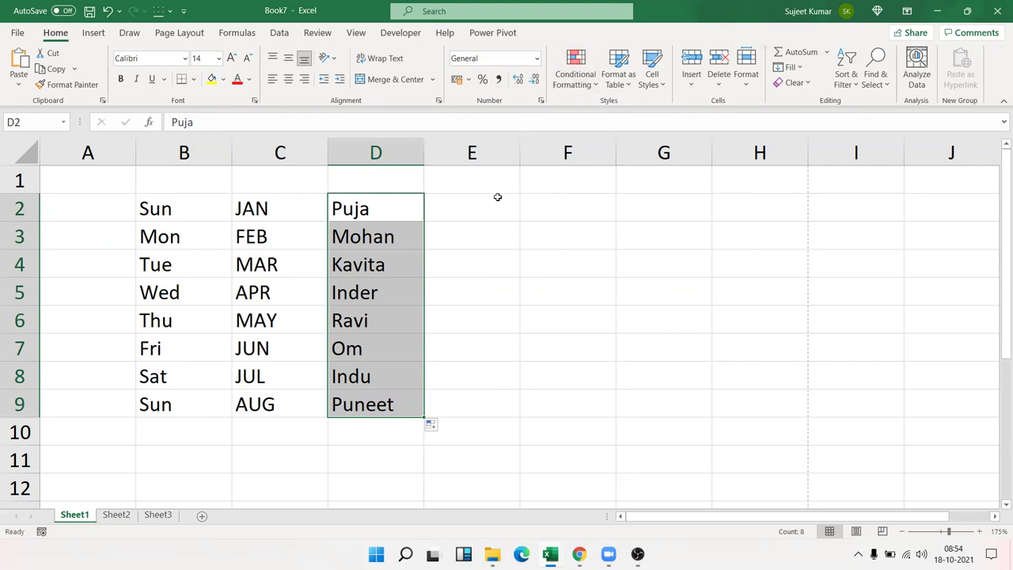
{"action": "left_click", "coordinate": [447, 205]}
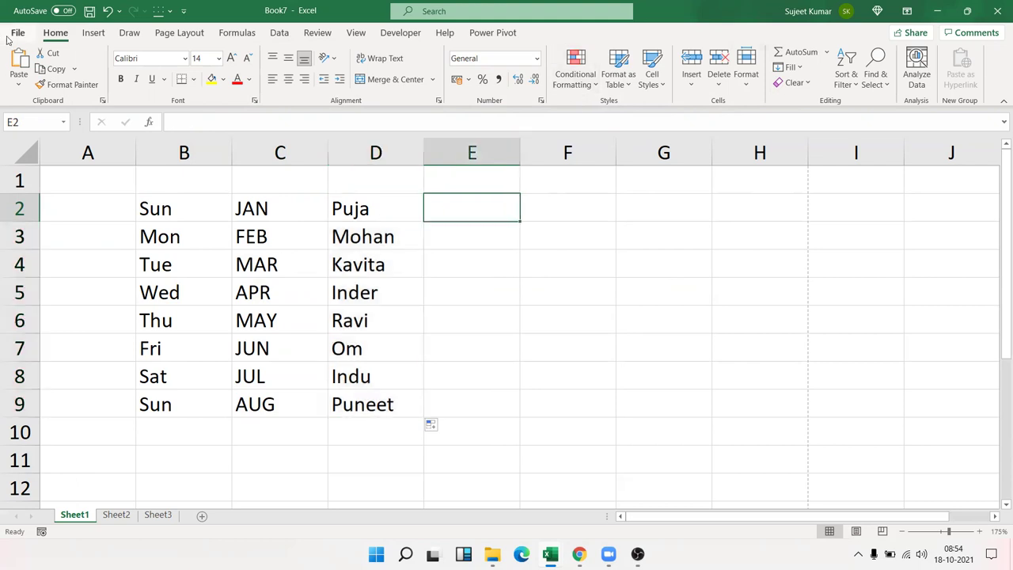
From File > Options > Advanced, scroll to General and launch Edit Custom Lists
{"action": "left_click", "coordinate": [14, 35]}
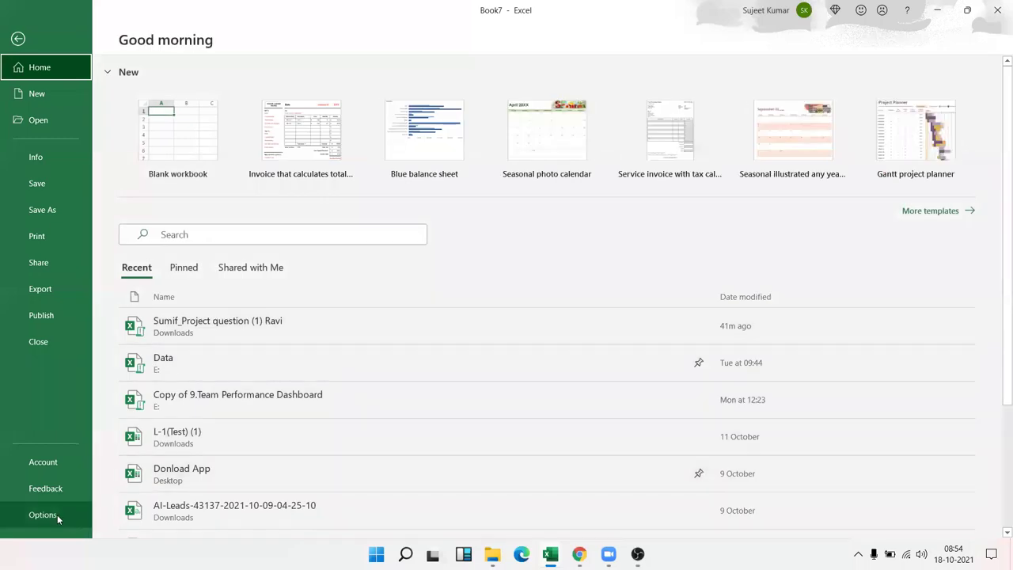
{"action": "left_click", "coordinate": [57, 515]}
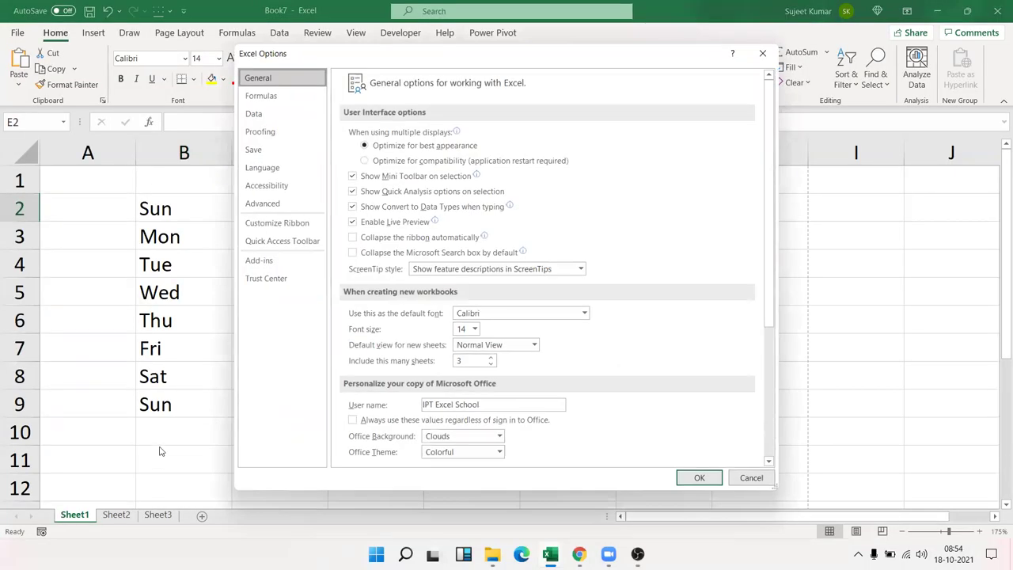
{"action": "left_click", "coordinate": [262, 203]}
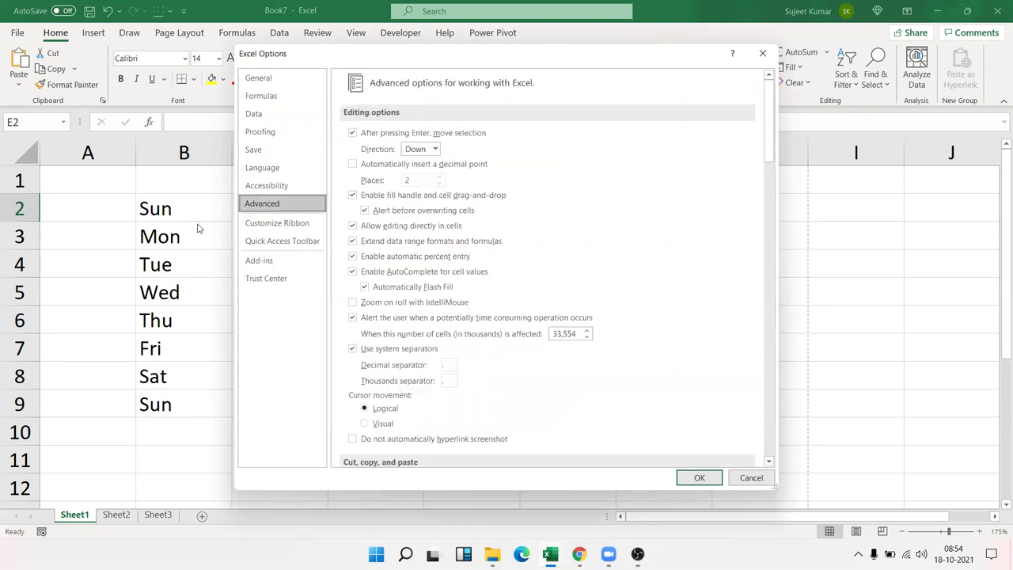
{"action": "scroll", "coordinate": [546, 308], "scroll_direction": "down", "scroll_amount": 5}
{"action": "scroll", "coordinate": [586, 302], "scroll_direction": "down", "scroll_amount": 5}
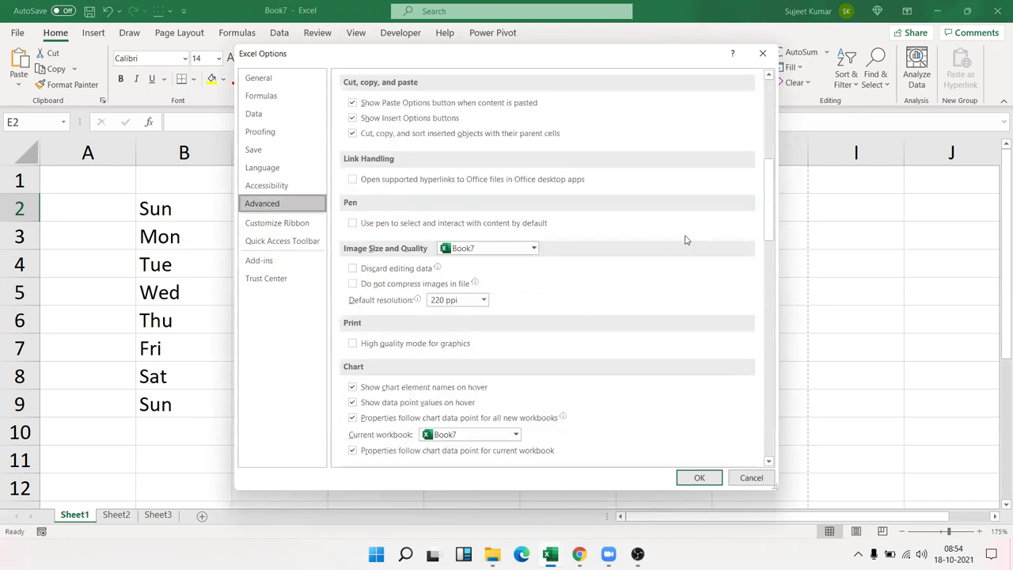
{"action": "left_click_drag", "start_coordinate": [768, 200], "coordinate": [776, 459]}
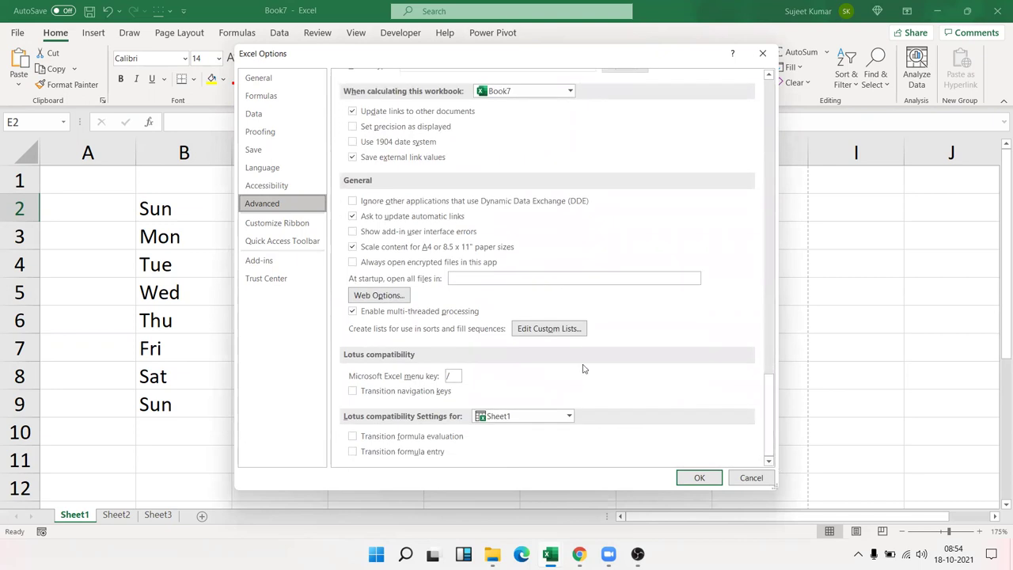
{"action": "left_click", "coordinate": [551, 336]}
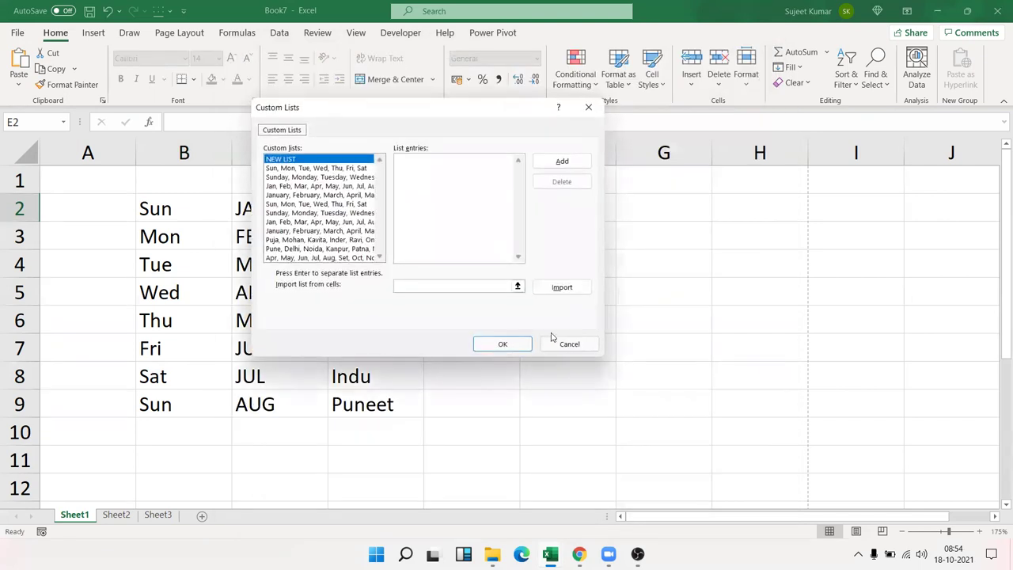
Move the Custom Lists dialog aside and review the existing city and names lists
{"action": "mouse_move", "coordinate": [407, 116]}
{"action": "left_mouse_down"}
{"action": "mouse_move", "coordinate": [547, 200]}
{"action": "mouse_move", "coordinate": [619, 169]}
{"action": "left_mouse_up"}
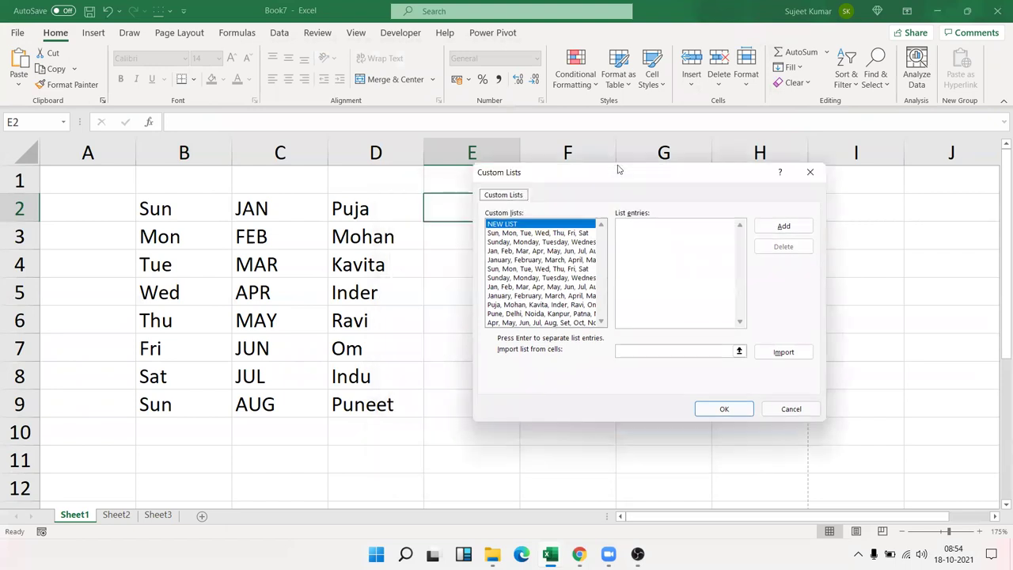
{"action": "left_click", "coordinate": [522, 313]}
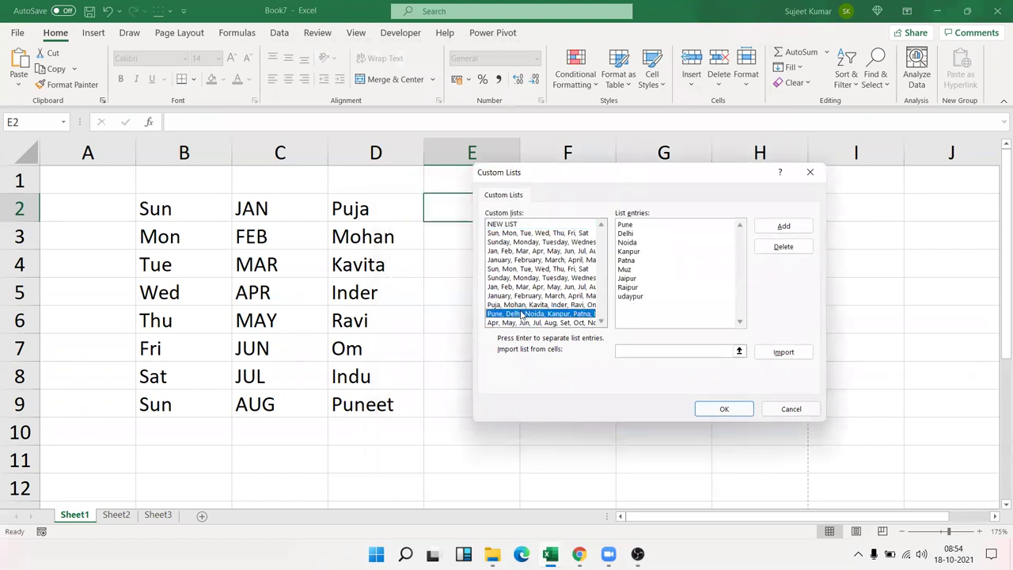
{"action": "left_click", "coordinate": [521, 306]}
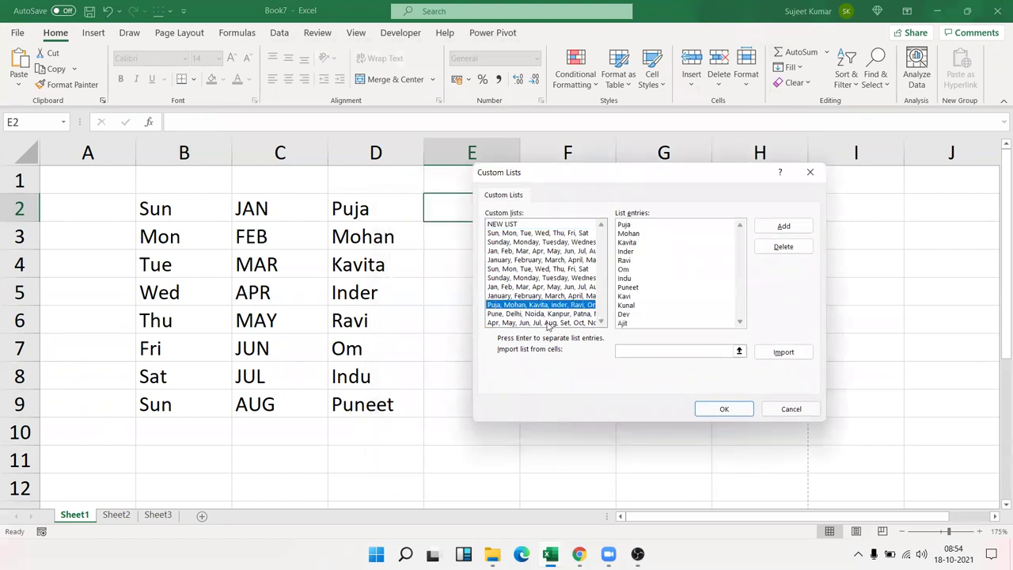
{"action": "left_click", "coordinate": [540, 313]}
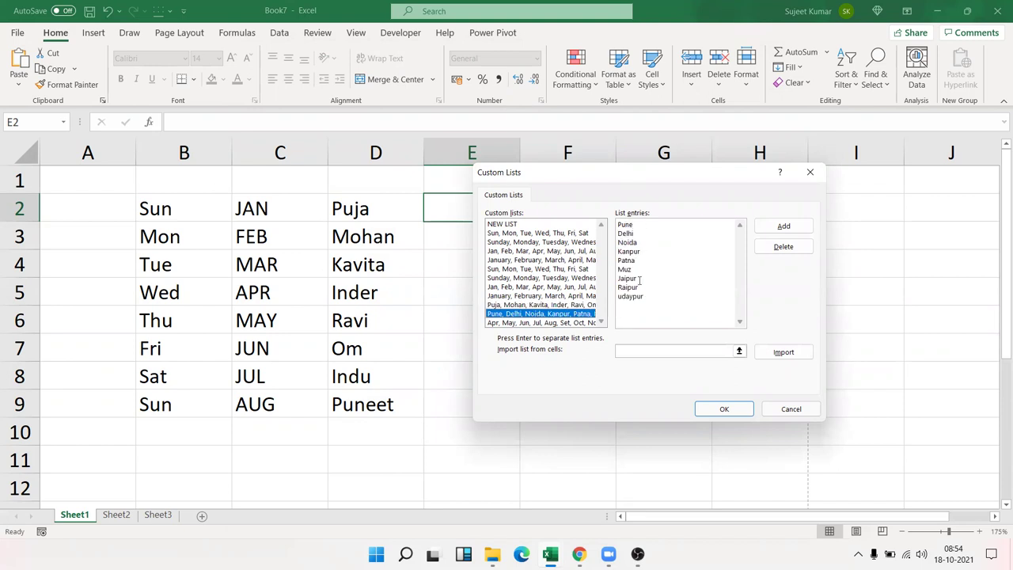
Add the list Excel, VBA, Access, SQL, BI, Tableau, Dashboard, MS Office and confirm with OK
{"action": "left_click", "coordinate": [524, 225]}
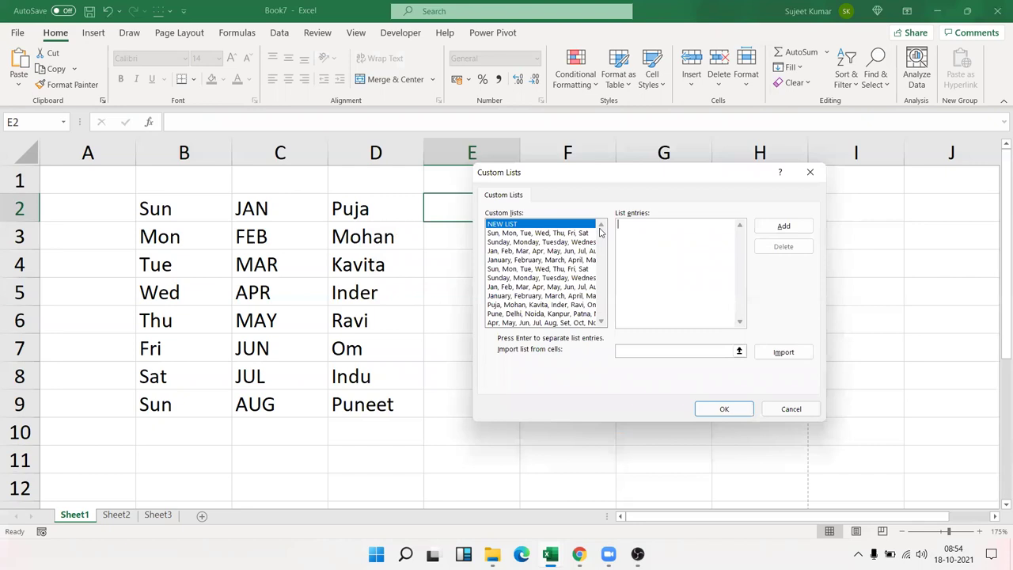
{"action": "type", "text": "Exce"}
{"action": "type", "text": "QL"}
{"action": "type", "text": "lea"}
{"action": "type", "text": "board"}
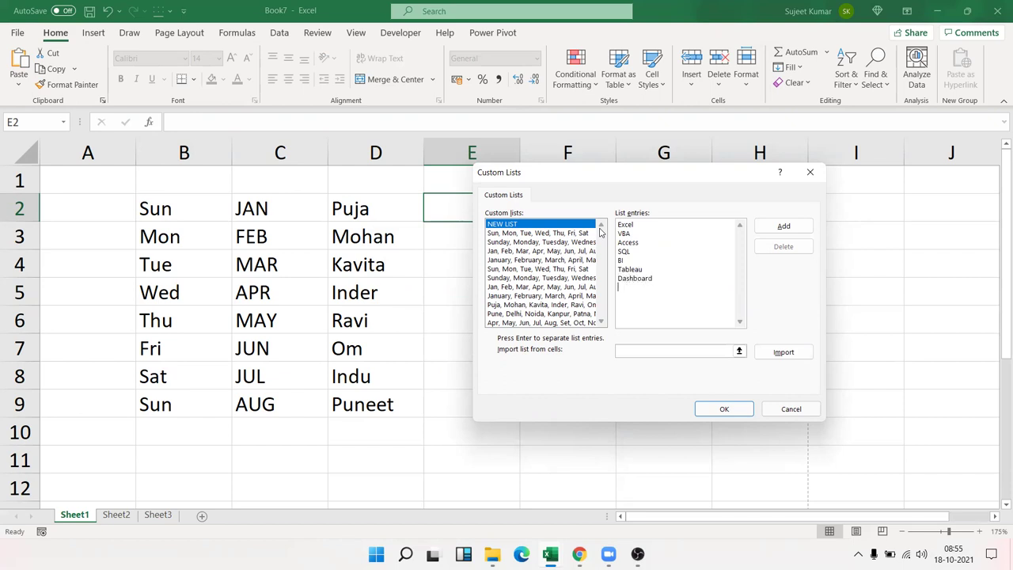
{"action": "type", "text": "ice"}
{"action": "left_click", "coordinate": [775, 230]}
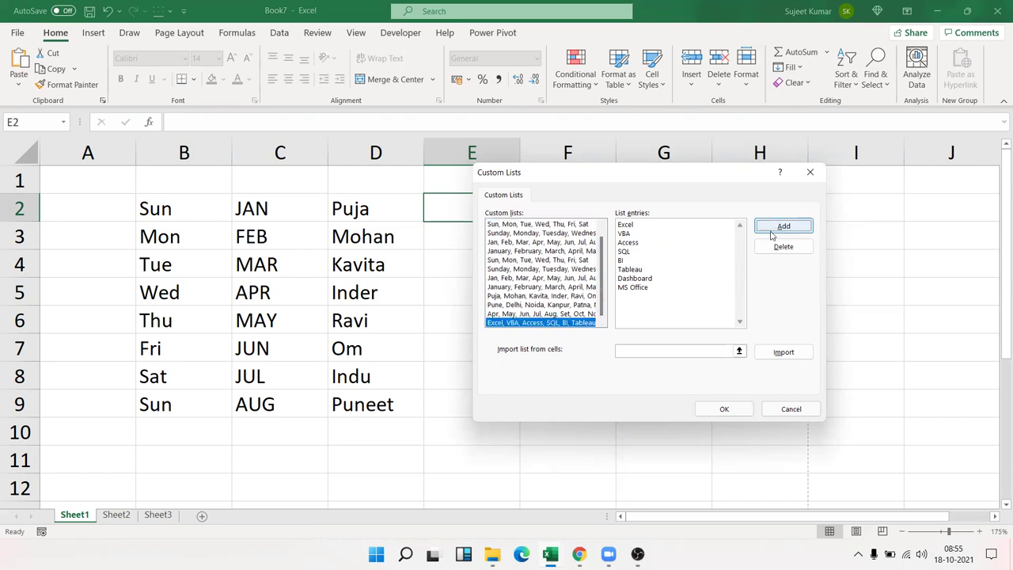
{"action": "left_click", "coordinate": [724, 410]}
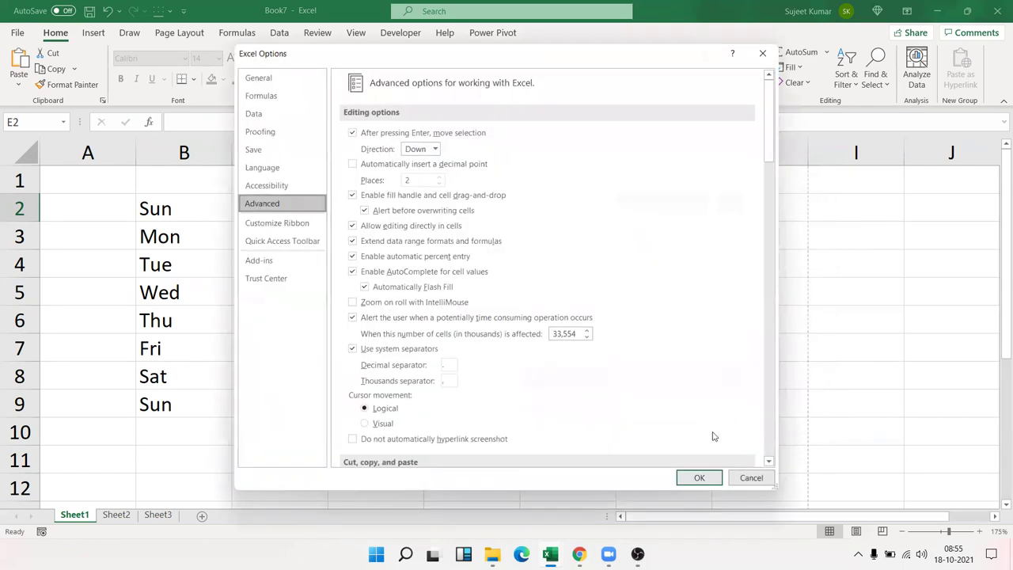
{"action": "left_click", "coordinate": [702, 478]}
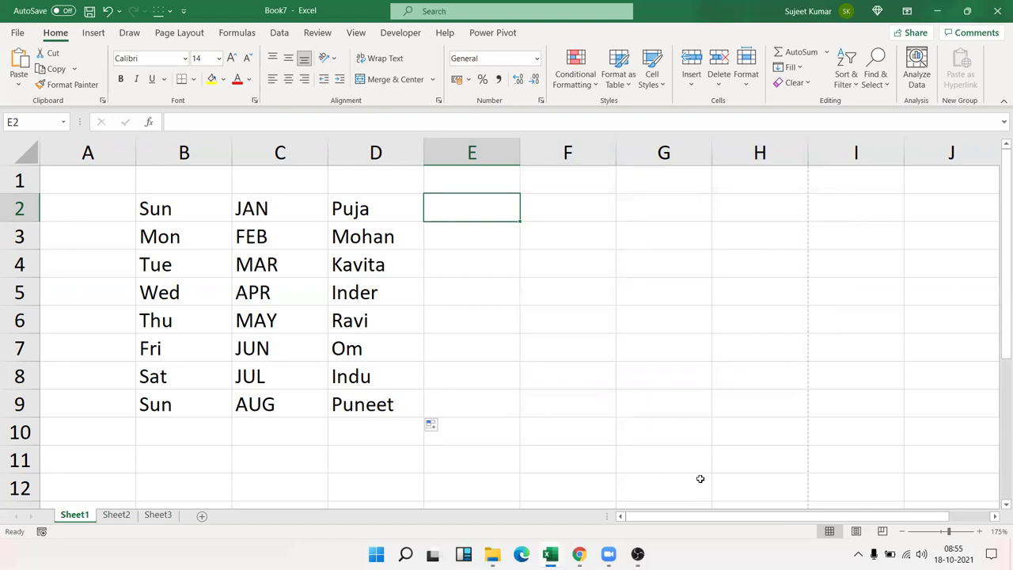
{"action": "type", "text": "Excel"}
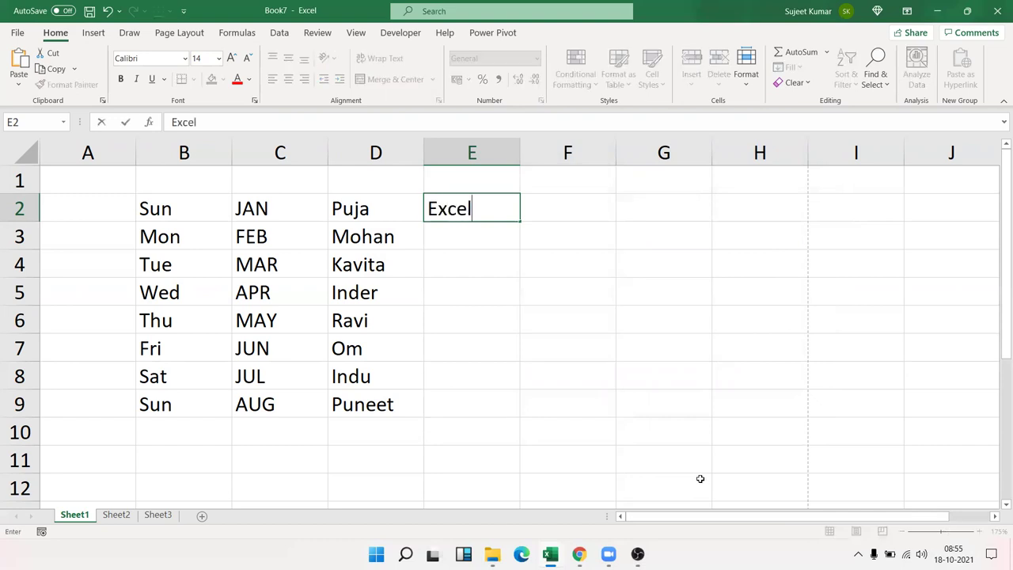
{"action": "left_click", "coordinate": [547, 258]}
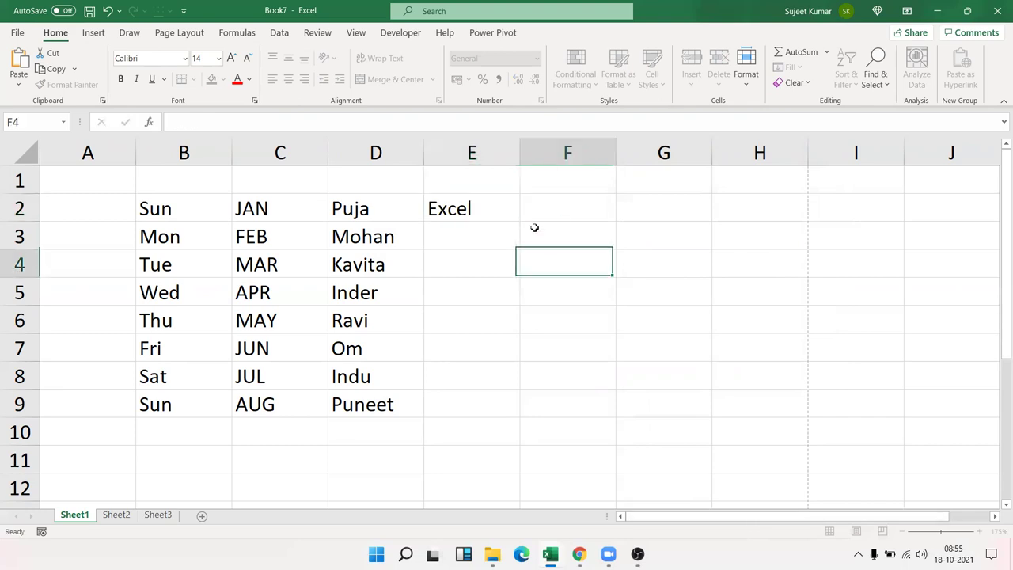
{"action": "left_click", "coordinate": [516, 213]}
{"action": "left_click_drag", "start_coordinate": [516, 214], "coordinate": [499, 406]}
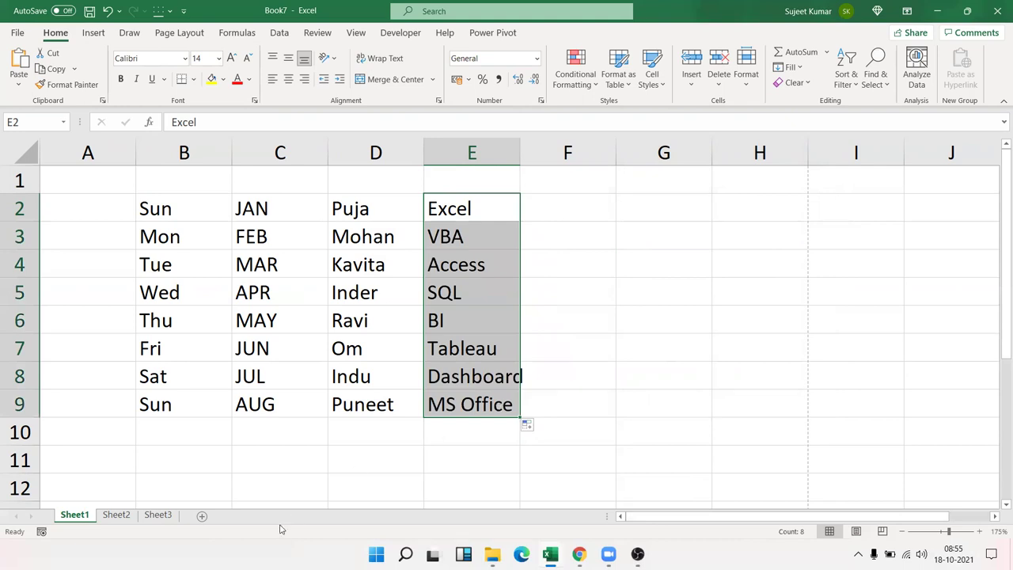
{"action": "left_click", "coordinate": [16, 33]}
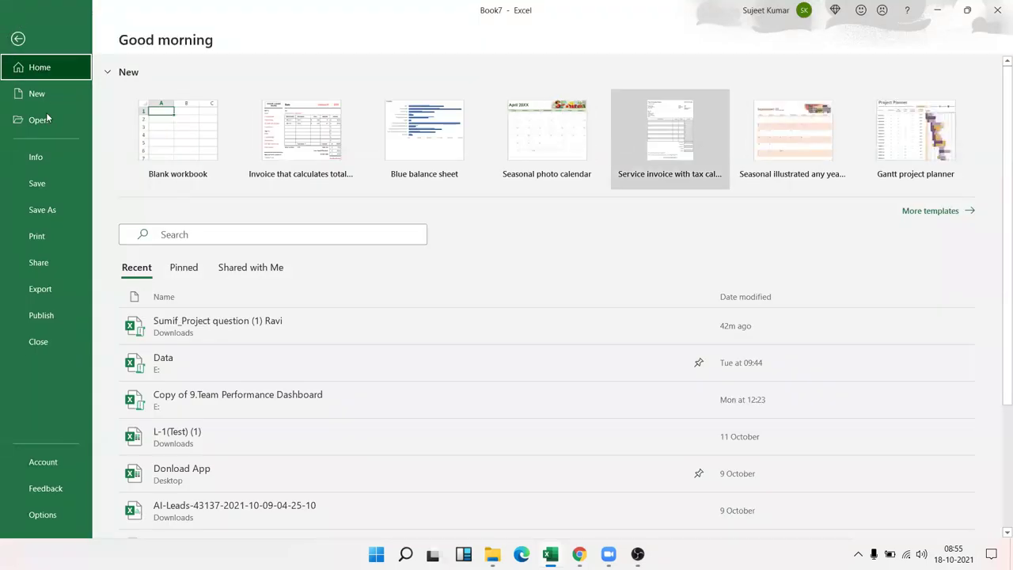
{"action": "left_click", "coordinate": [17, 38]}
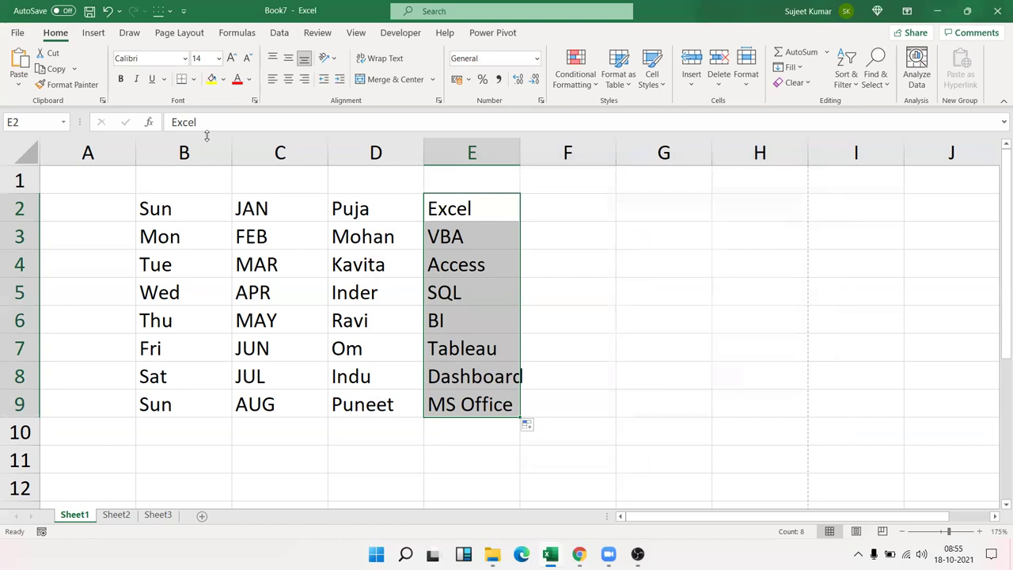
{"action": "left_click", "coordinate": [576, 203]}
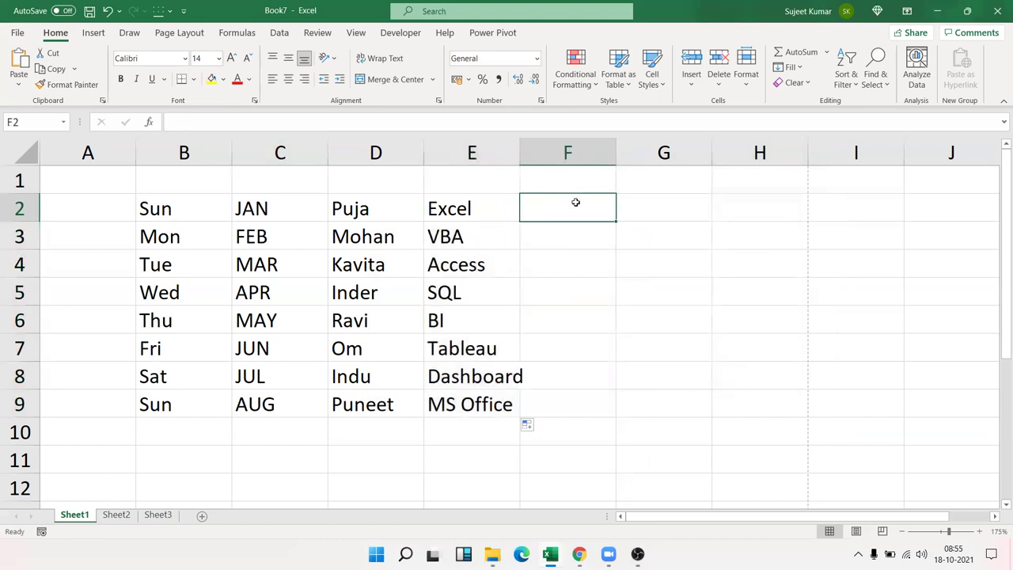
Enter VBA in F2 and autofill the course custom list down to F9
{"action": "type", "text": "VBA"}
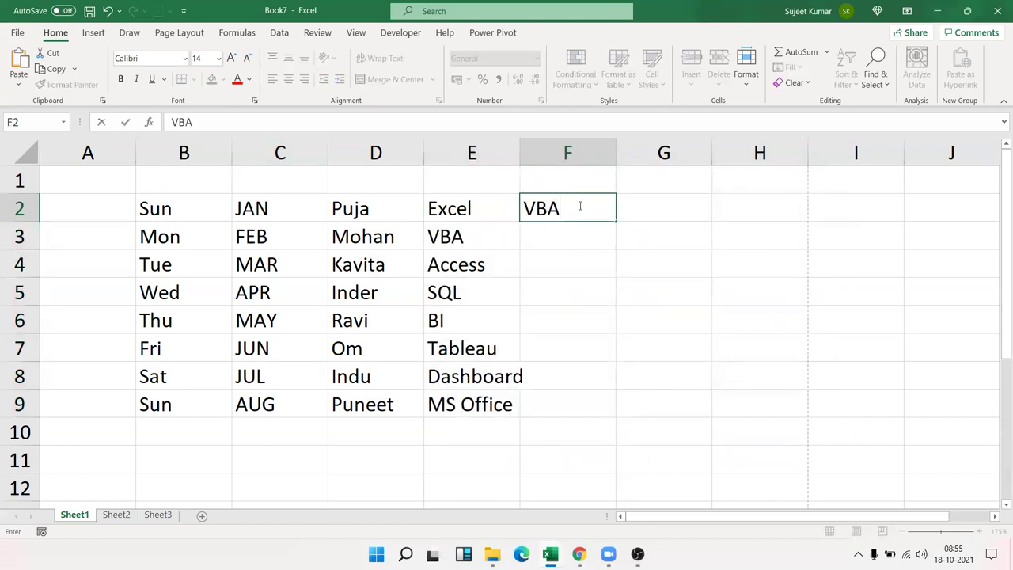
{"action": "key", "text": "Return"}
{"action": "left_click", "coordinate": [598, 215]}
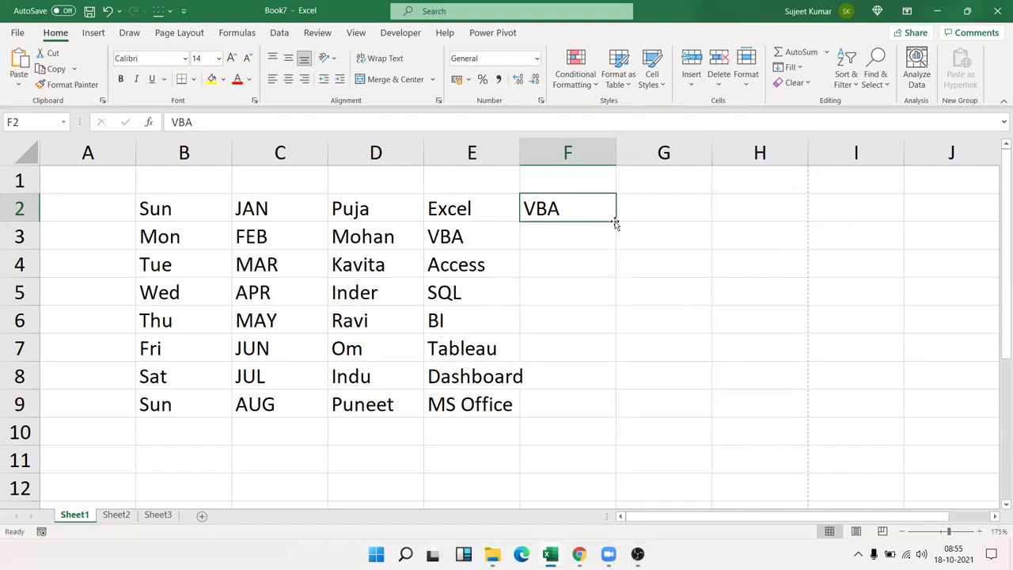
{"action": "double_click", "coordinate": [616, 223]}
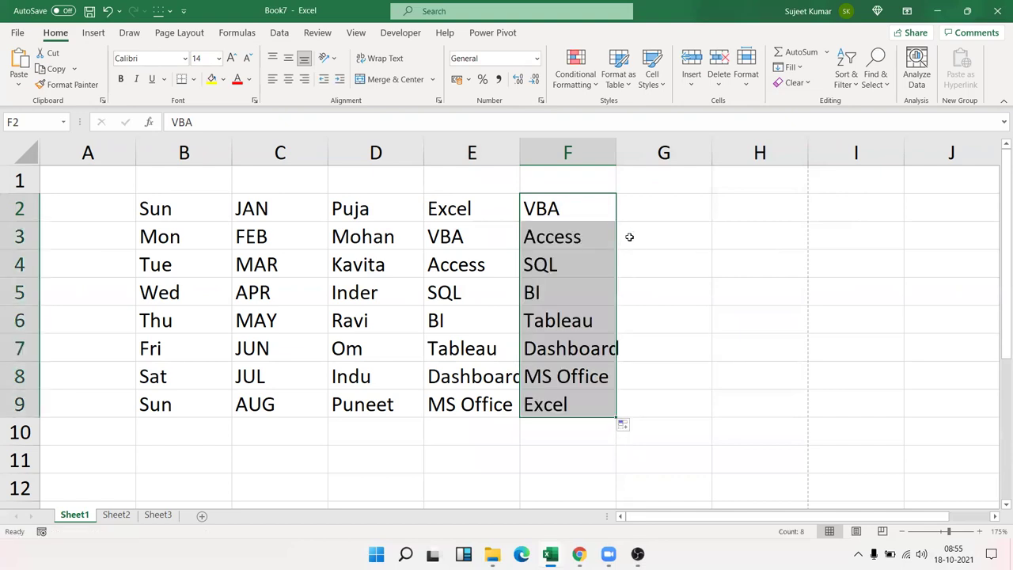
{"action": "left_click", "coordinate": [651, 205]}
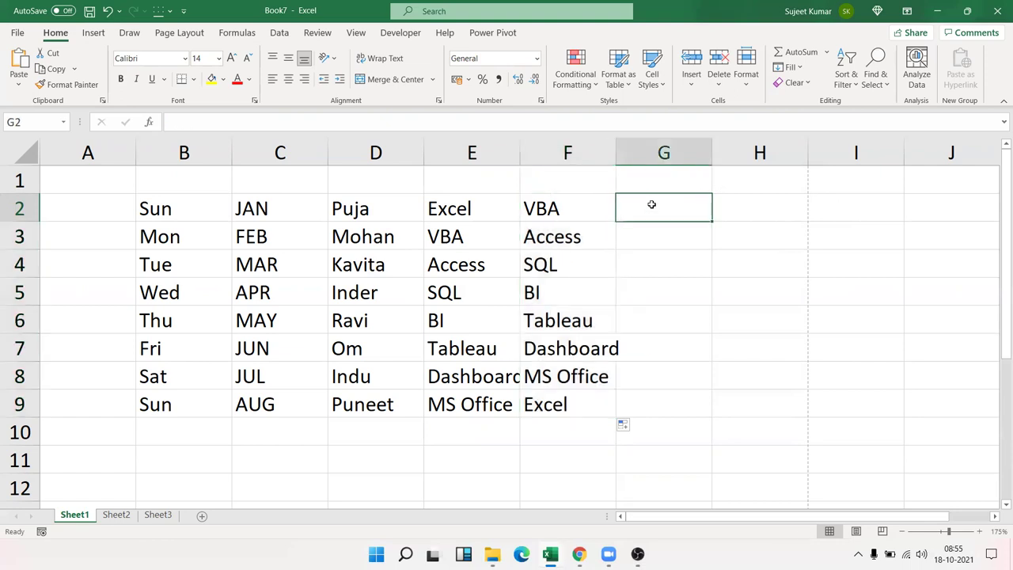
{"action": "mouse_move", "coordinate": [561, 207]}
{"action": "left_mouse_down"}
{"action": "mouse_move", "coordinate": [560, 354]}
{"action": "mouse_move", "coordinate": [575, 400]}
{"action": "left_mouse_up"}
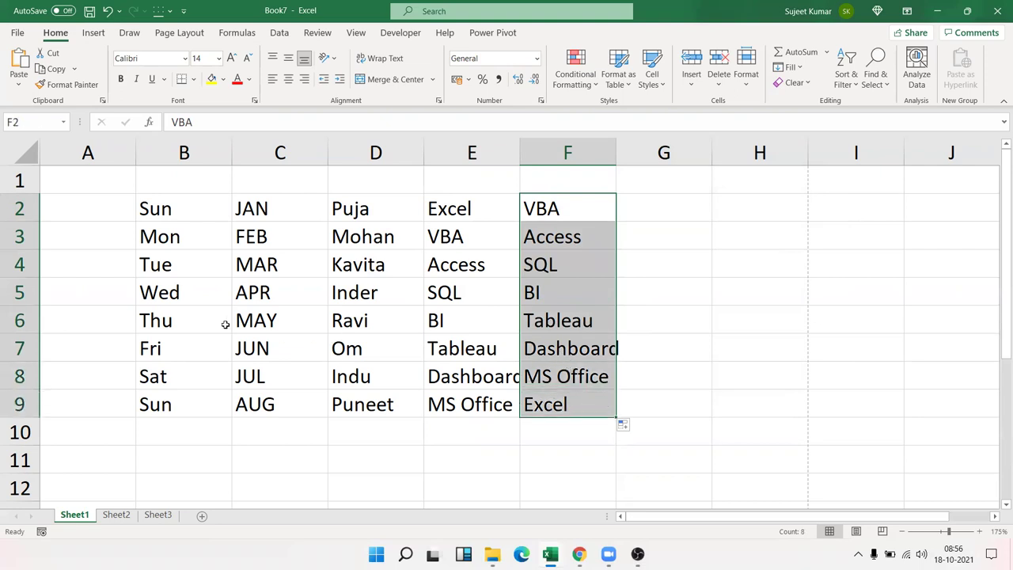
Enter Mon in cell G3
{"action": "left_click", "coordinate": [707, 225]}
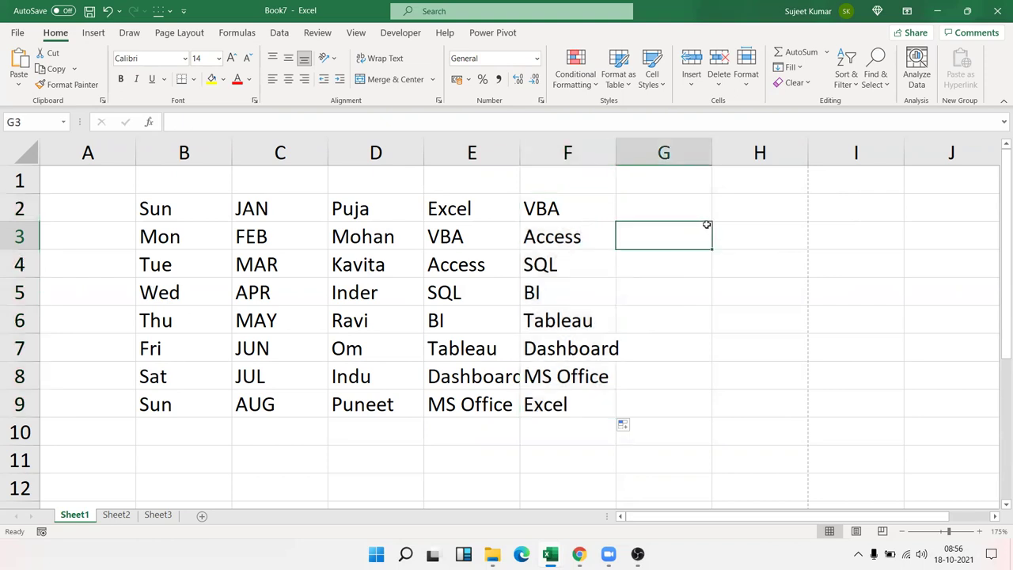
{"action": "type", "text": "Mon"}
{"action": "key", "text": "Return"}
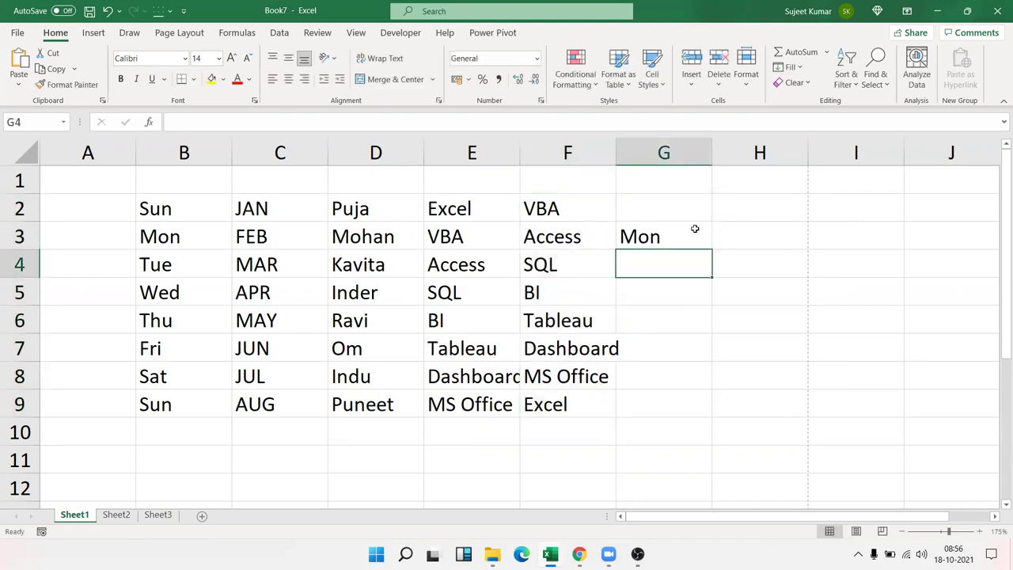
Autofill the weekdays Tue through Sun from G3 down to G9
{"action": "left_click", "coordinate": [695, 228]}
{"action": "left_click_drag", "start_coordinate": [711, 250], "coordinate": [718, 423]}
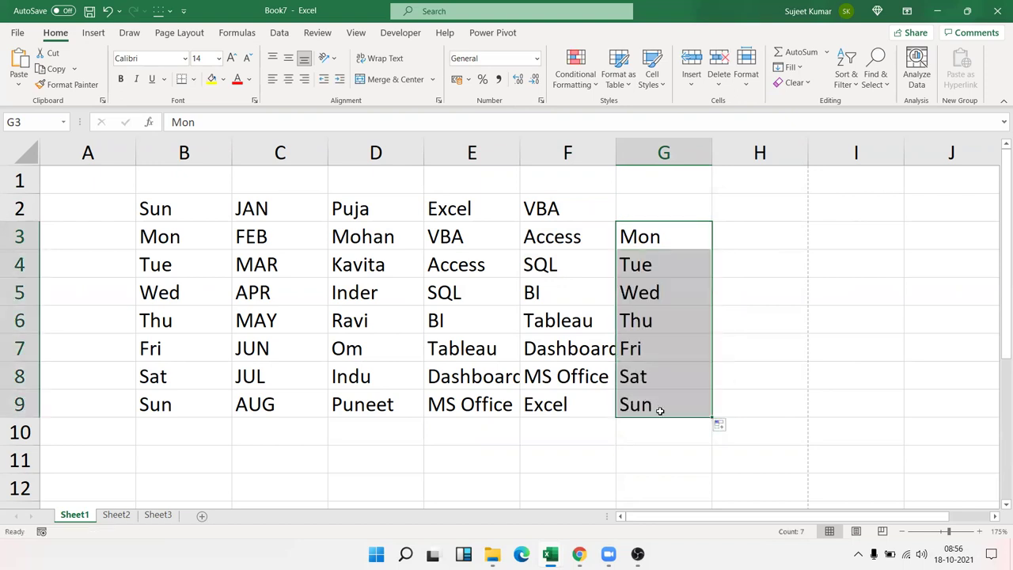
{"action": "left_click", "coordinate": [660, 414]}
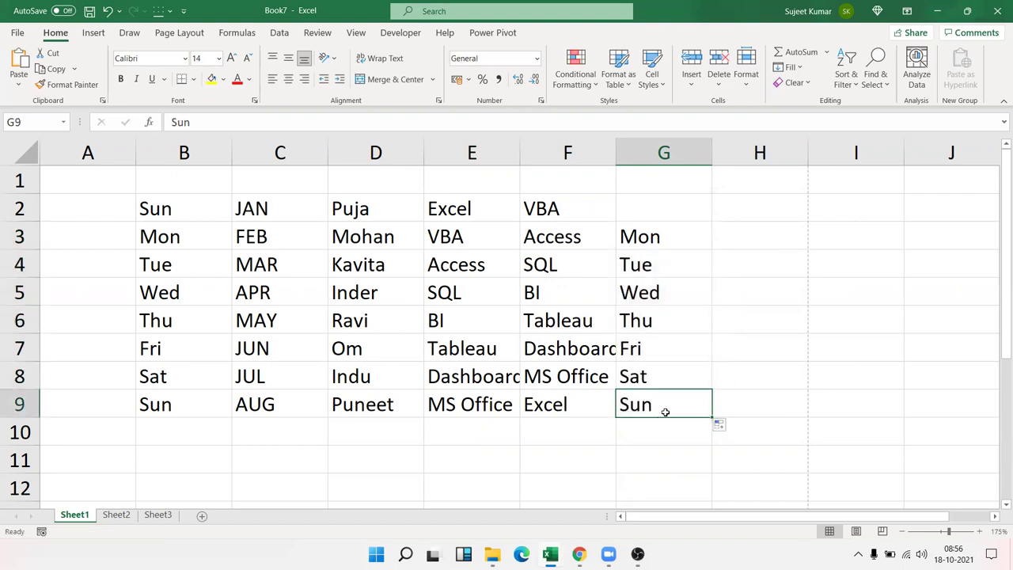
{"action": "left_click_drag", "start_coordinate": [663, 412], "coordinate": [639, 266]}
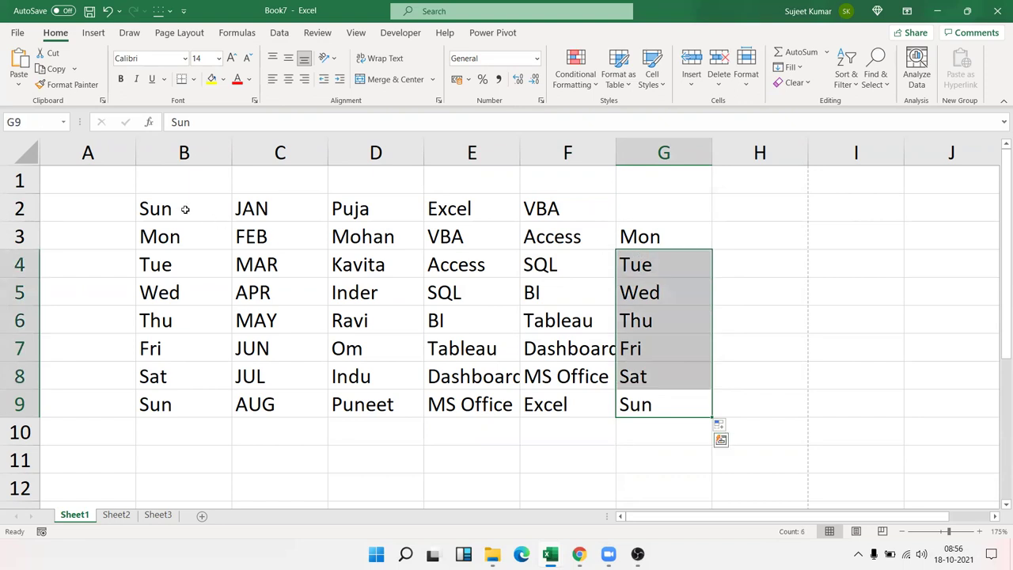
Select the whole data area A2:H10
{"action": "left_click_drag", "start_coordinate": [190, 210], "coordinate": [158, 365]}
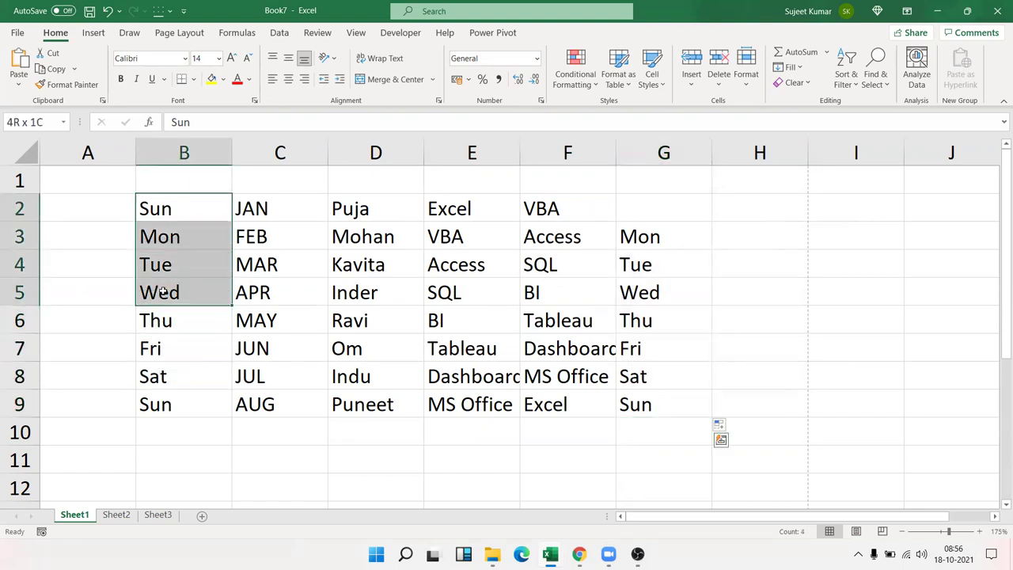
{"action": "left_click_drag", "start_coordinate": [158, 366], "coordinate": [167, 394]}
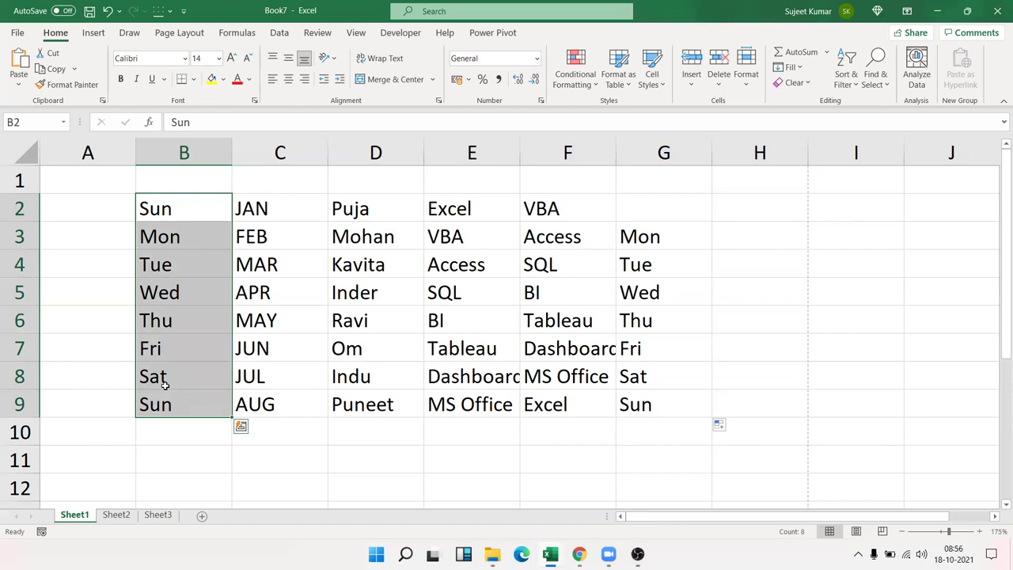
{"action": "left_click", "coordinate": [165, 386]}
{"action": "left_click_drag", "start_coordinate": [119, 195], "coordinate": [722, 431]}
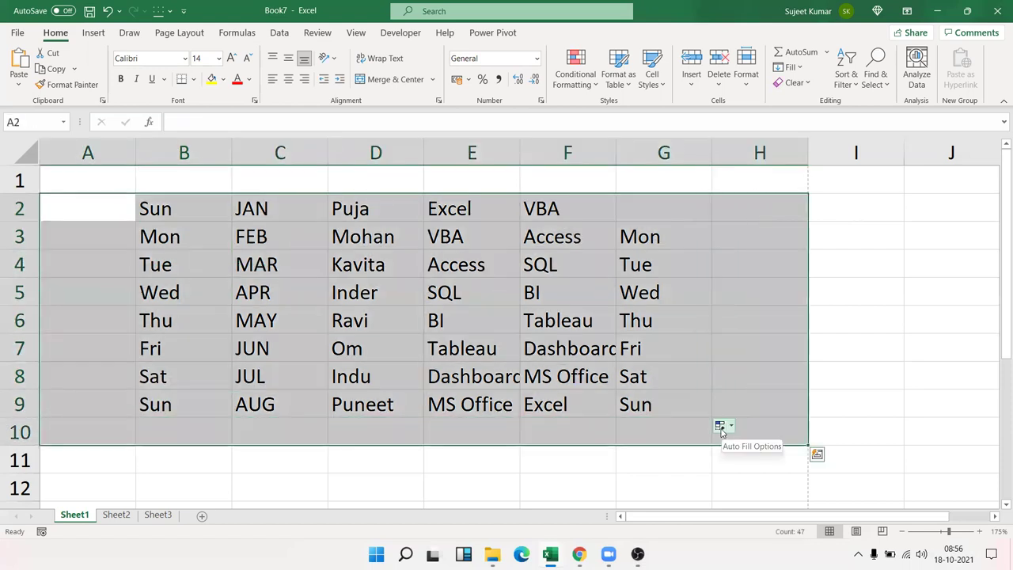
Delete all sample series in A2:H10, then briefly open and exit the File backstage
{"action": "key", "text": "Delete"}
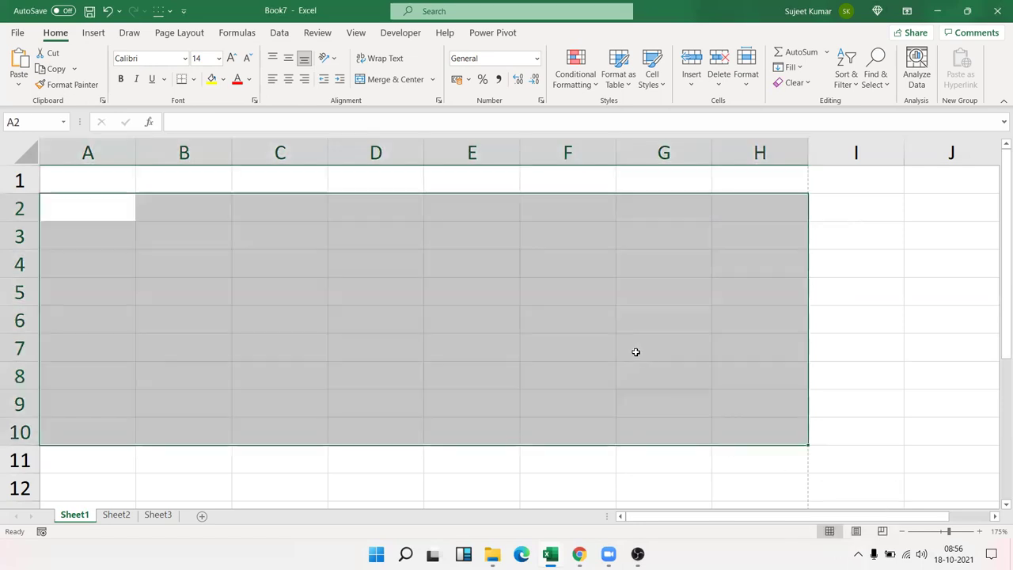
{"action": "left_click", "coordinate": [414, 242]}
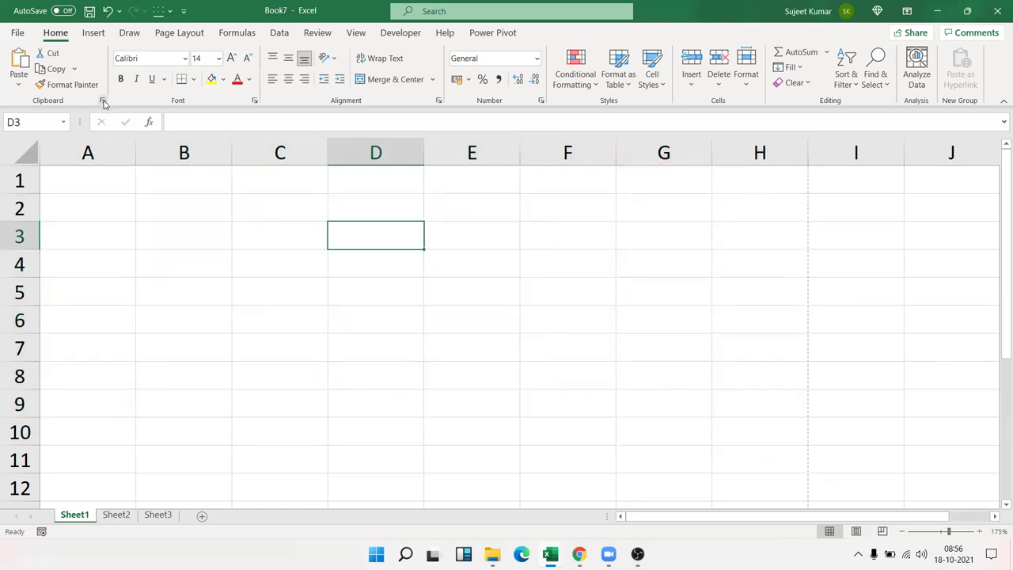
{"action": "left_click", "coordinate": [10, 36]}
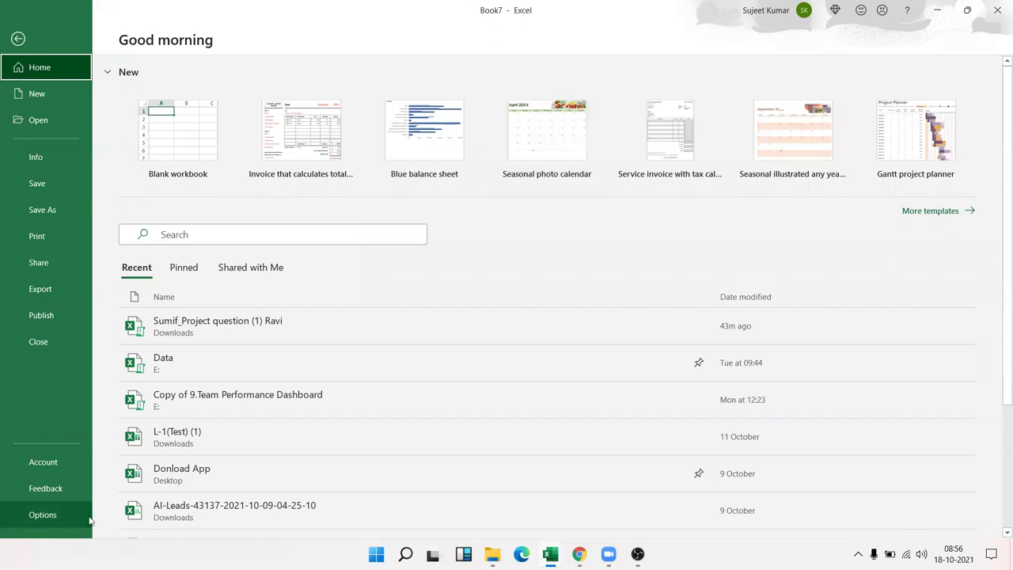
{"action": "key", "text": "Escape"}
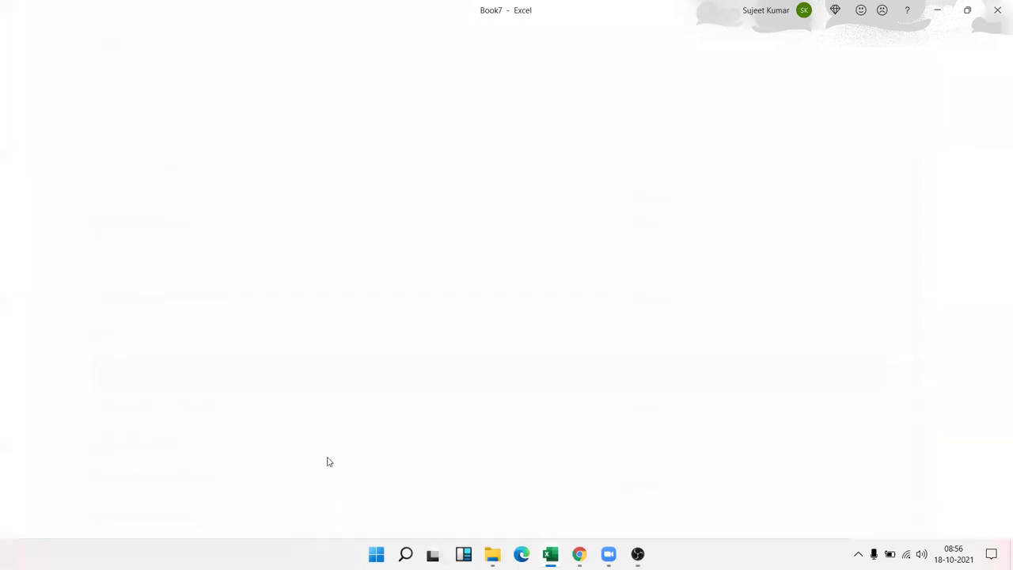
{"action": "left_click", "coordinate": [858, 554]}
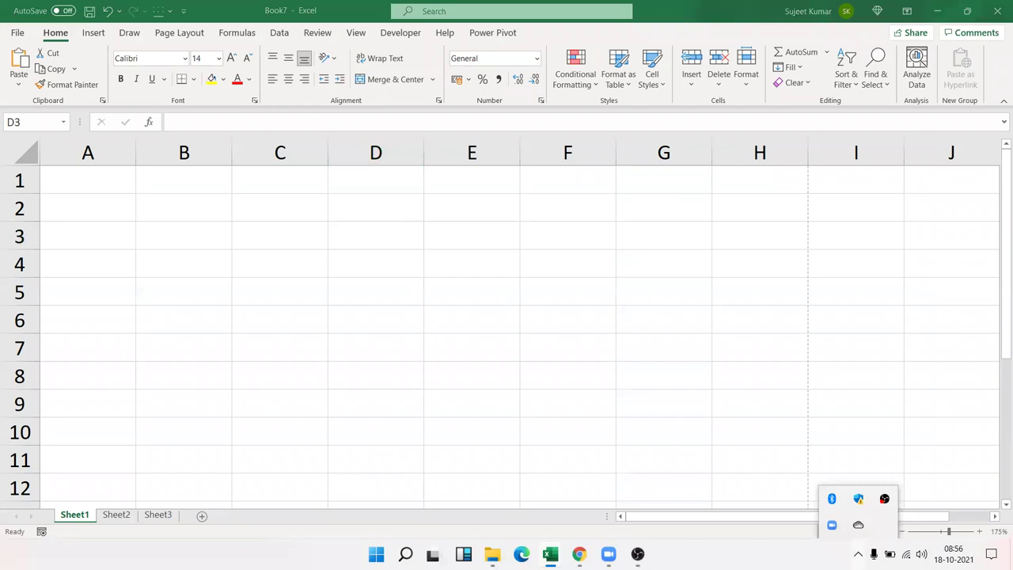
{"action": "left_click", "coordinate": [475, 315]}
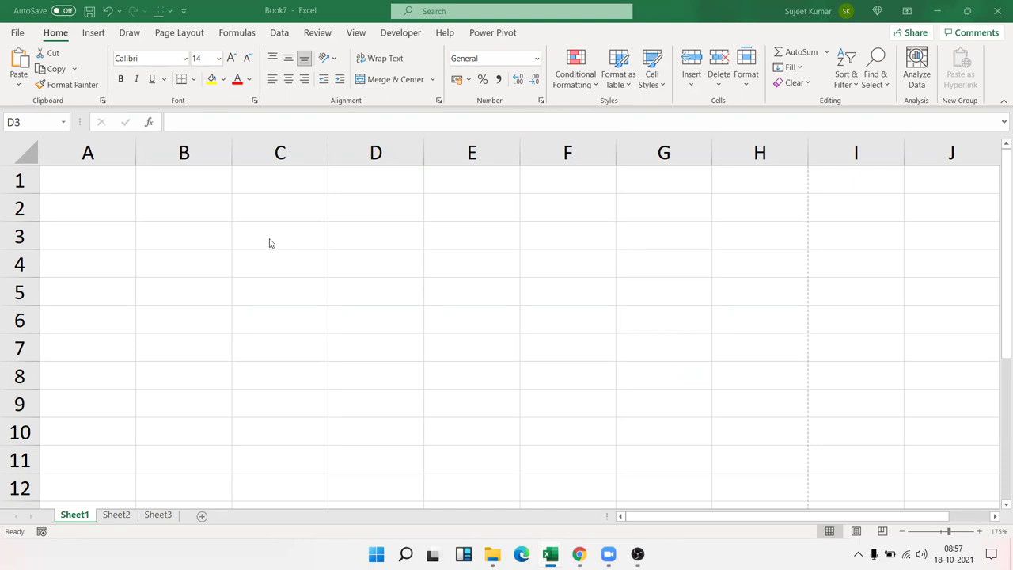
Select B2 and C2 while viewing the Developer and Draw tabs, then enter the File backstage
{"action": "left_click", "coordinate": [185, 198]}
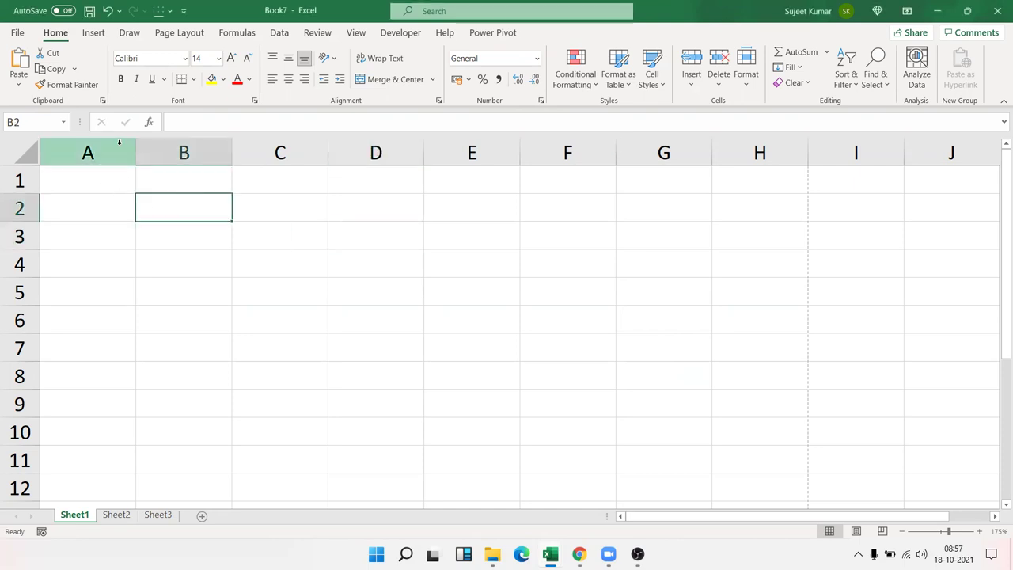
{"action": "left_click", "coordinate": [390, 37]}
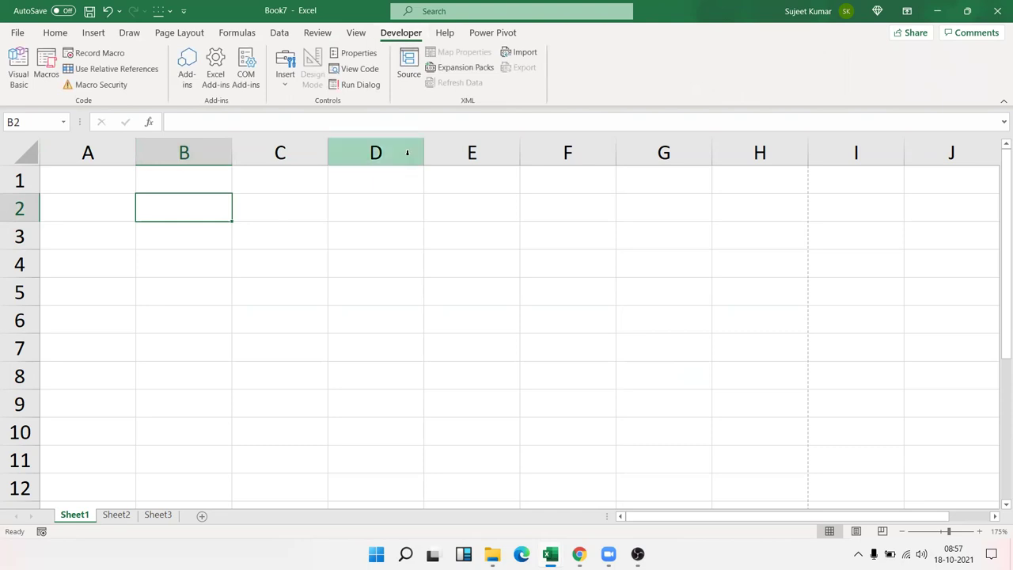
{"action": "left_click", "coordinate": [315, 198]}
{"action": "left_click", "coordinate": [129, 33]}
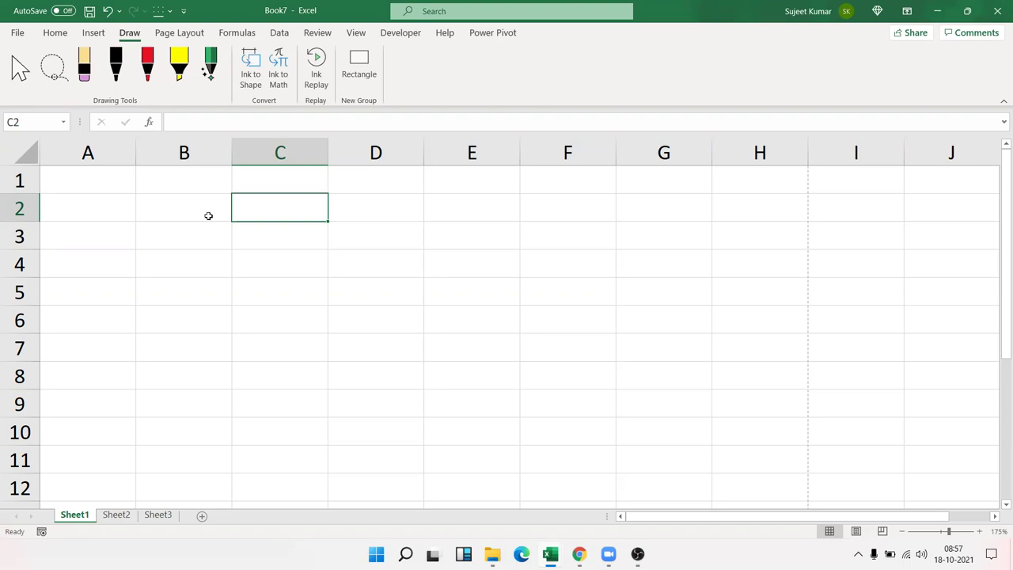
{"action": "left_click", "coordinate": [19, 33]}
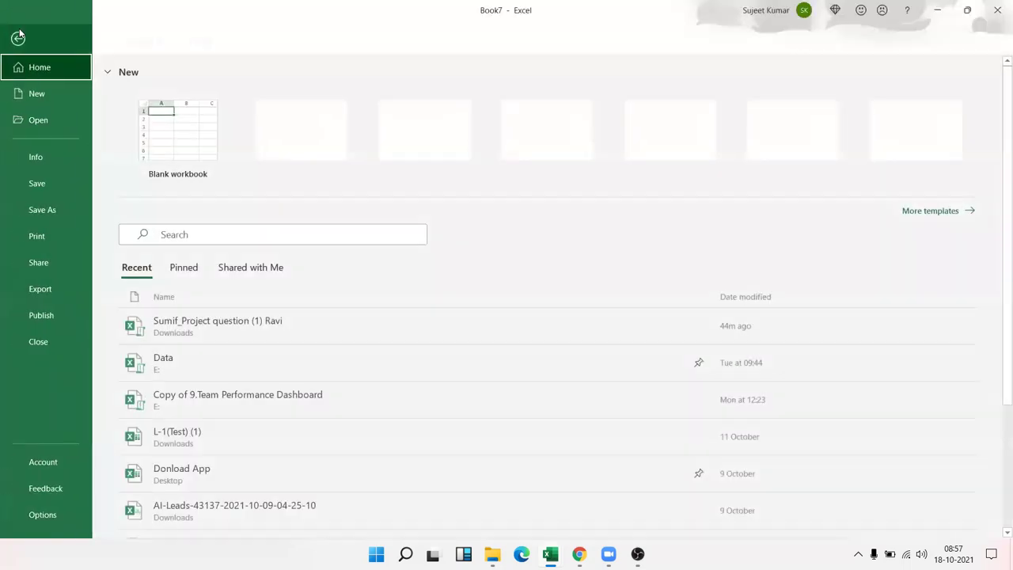
In Options > Customize Ribbon, untick the Draw main tab and apply with OK
{"action": "left_click", "coordinate": [52, 516]}
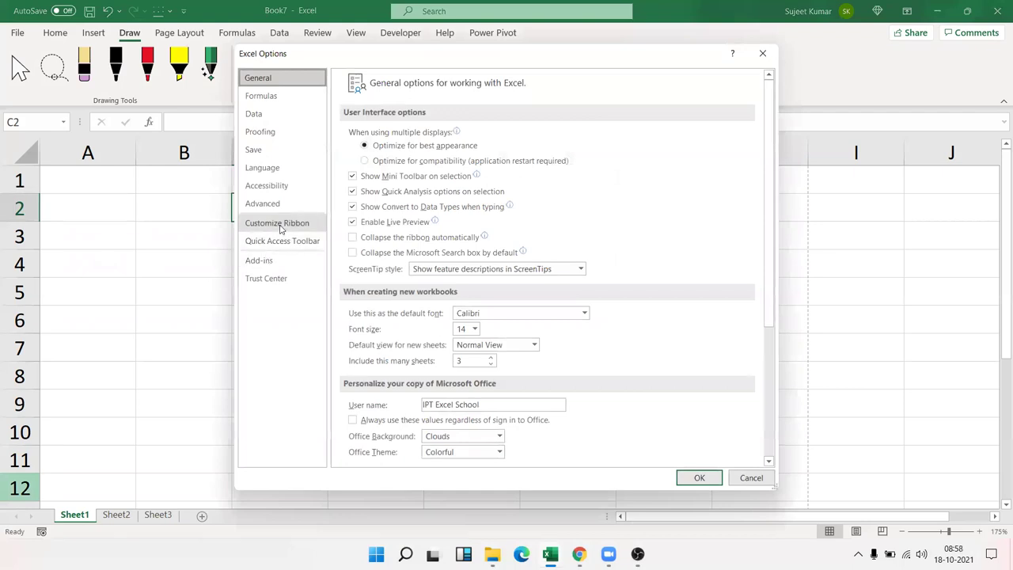
{"action": "left_click", "coordinate": [280, 226]}
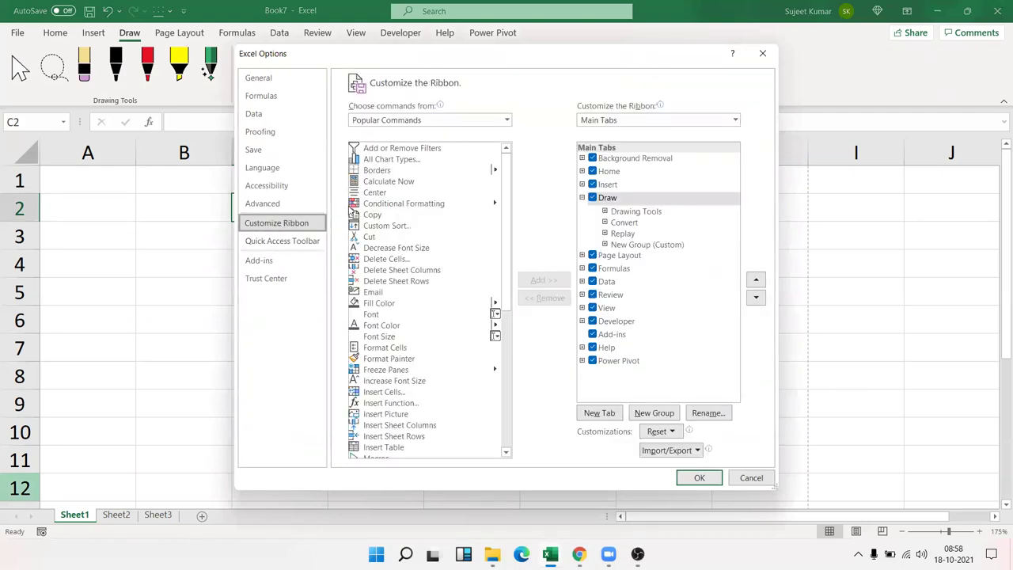
{"action": "left_click_drag", "start_coordinate": [370, 53], "coordinate": [297, 56]}
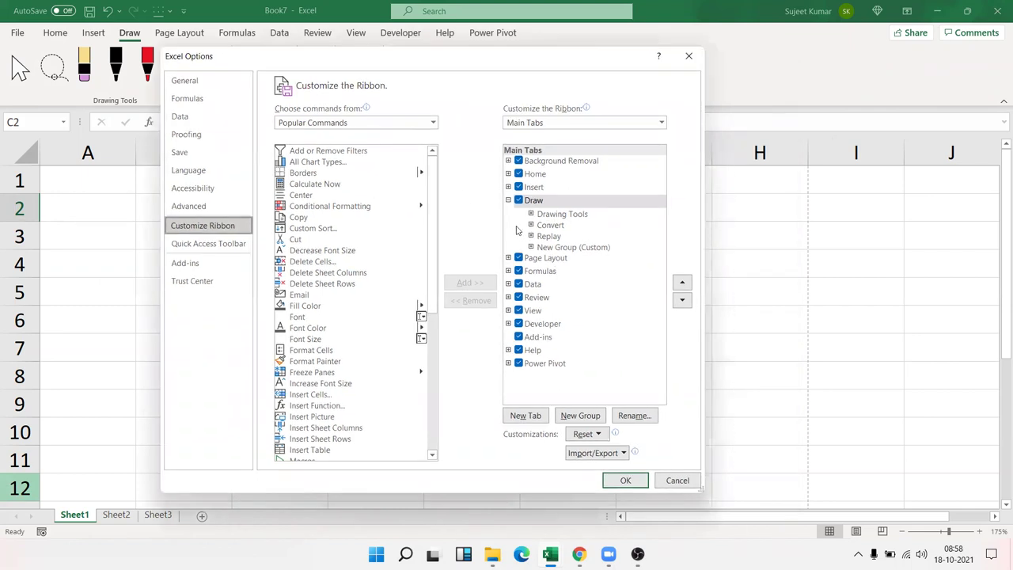
{"action": "left_click", "coordinate": [508, 202]}
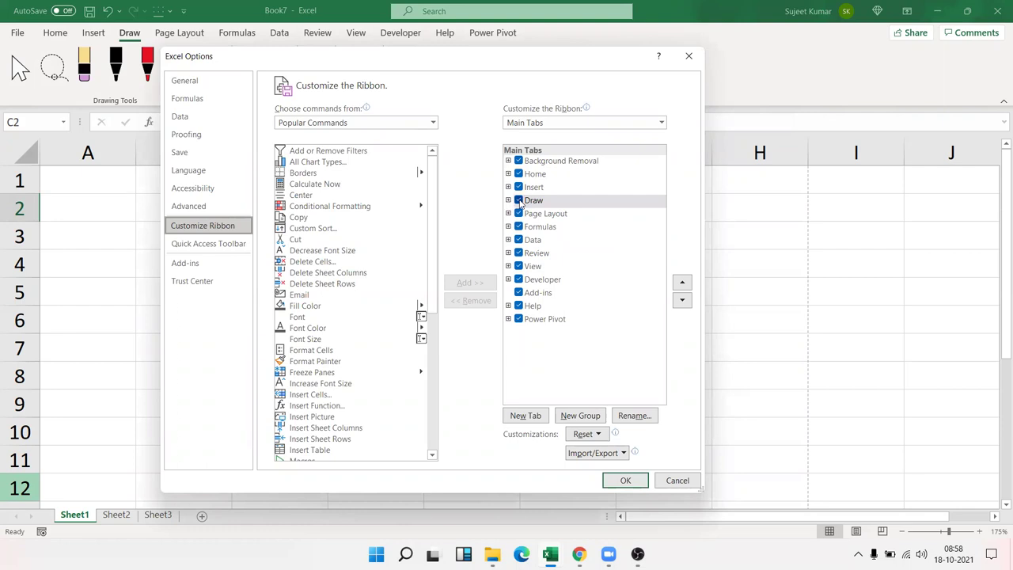
{"action": "left_click", "coordinate": [520, 201]}
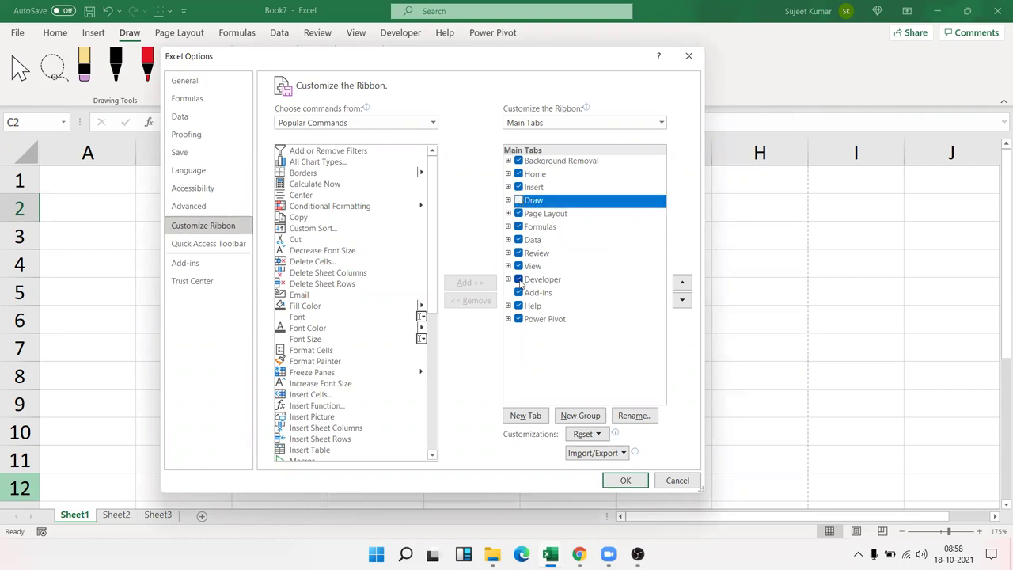
{"action": "left_click", "coordinate": [624, 480]}
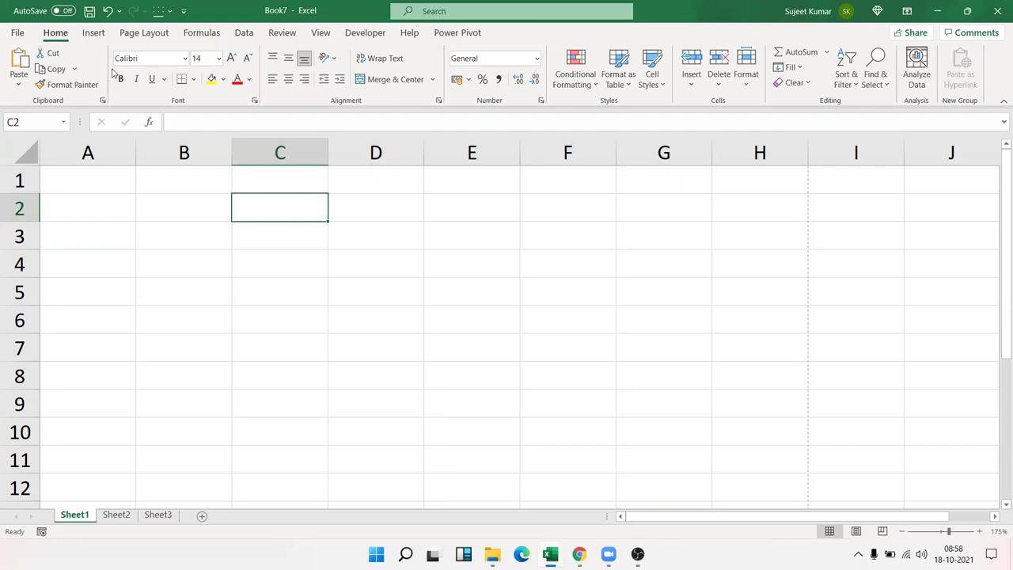
Reopen Options on Customize Ribbon and expand the 'Choose commands from' dropdown
{"action": "left_click", "coordinate": [19, 35]}
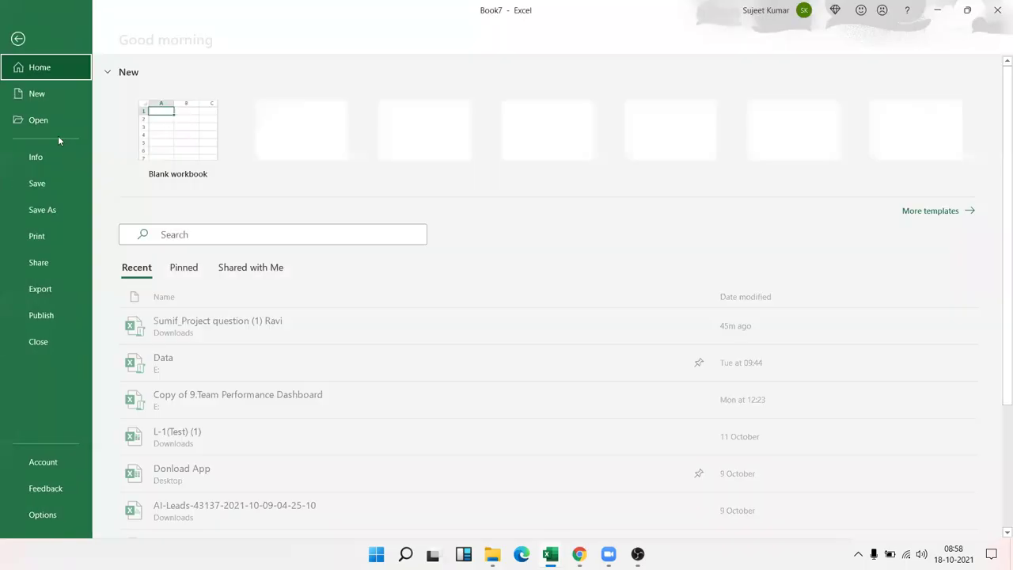
{"action": "left_click", "coordinate": [54, 512]}
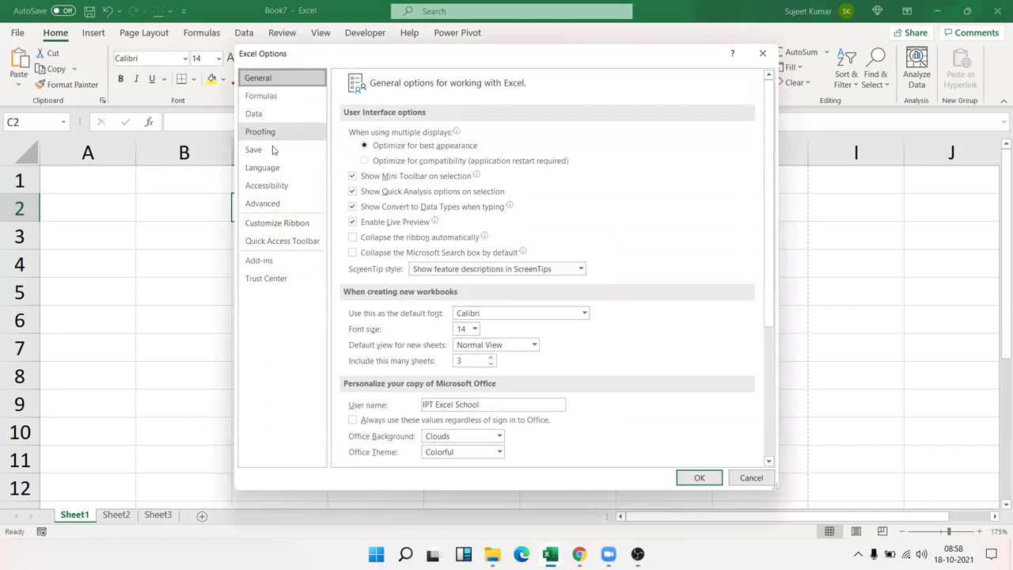
{"action": "left_click", "coordinate": [273, 224]}
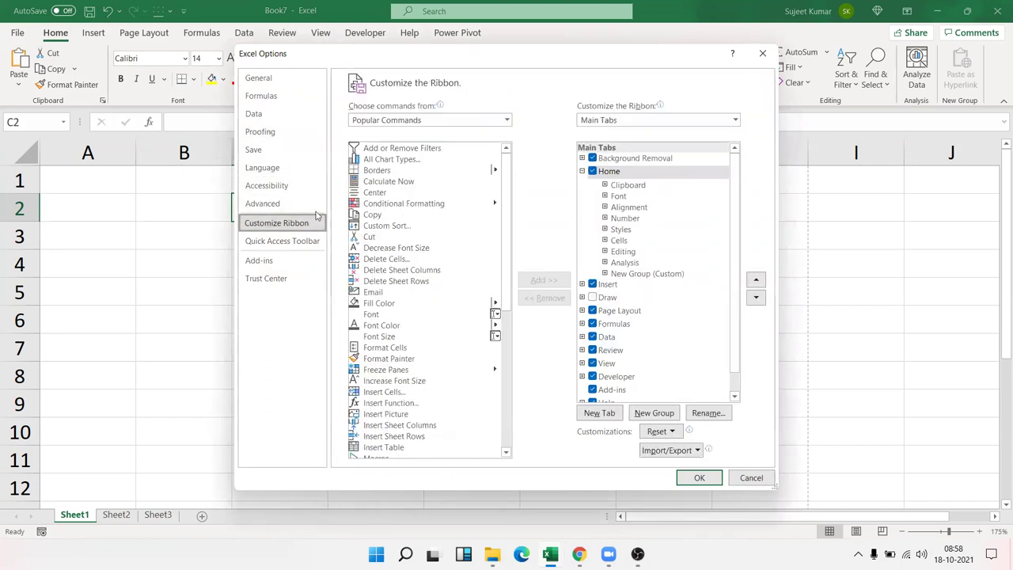
{"action": "left_click", "coordinate": [398, 119]}
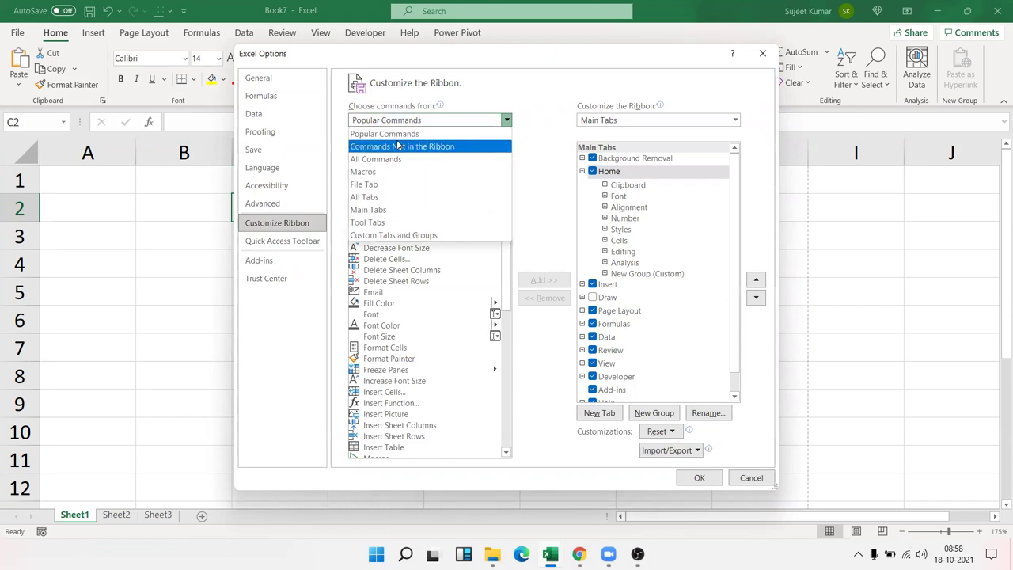
Switch the command source to Commands Not in the Ribbon and browse its list
{"action": "left_click", "coordinate": [400, 146]}
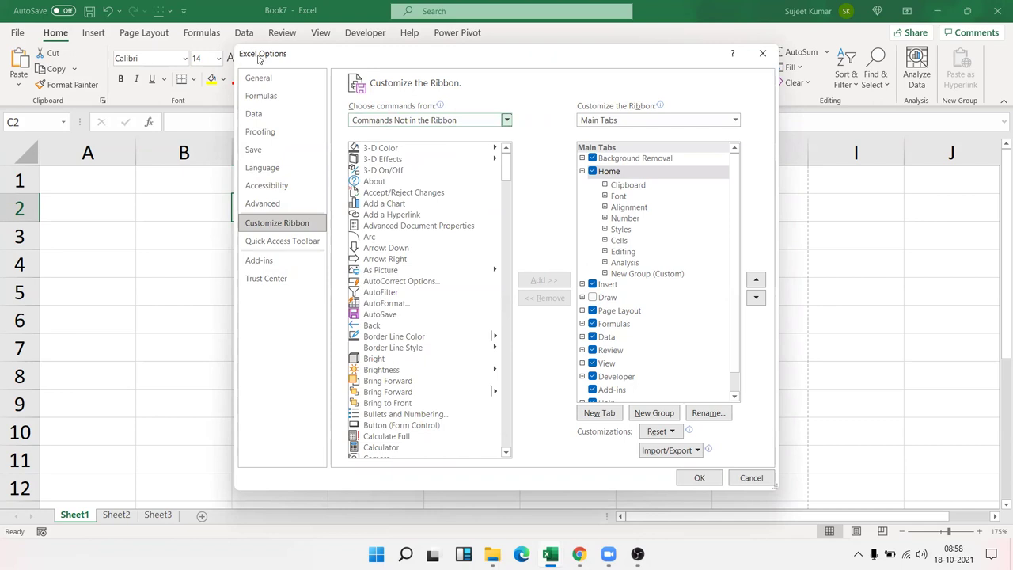
{"action": "scroll", "coordinate": [423, 259], "scroll_direction": "down", "scroll_amount": 5}
{"action": "scroll", "coordinate": [415, 273], "scroll_direction": "down", "scroll_amount": 10}
{"action": "scroll", "coordinate": [416, 273], "scroll_direction": "down", "scroll_amount": 6}
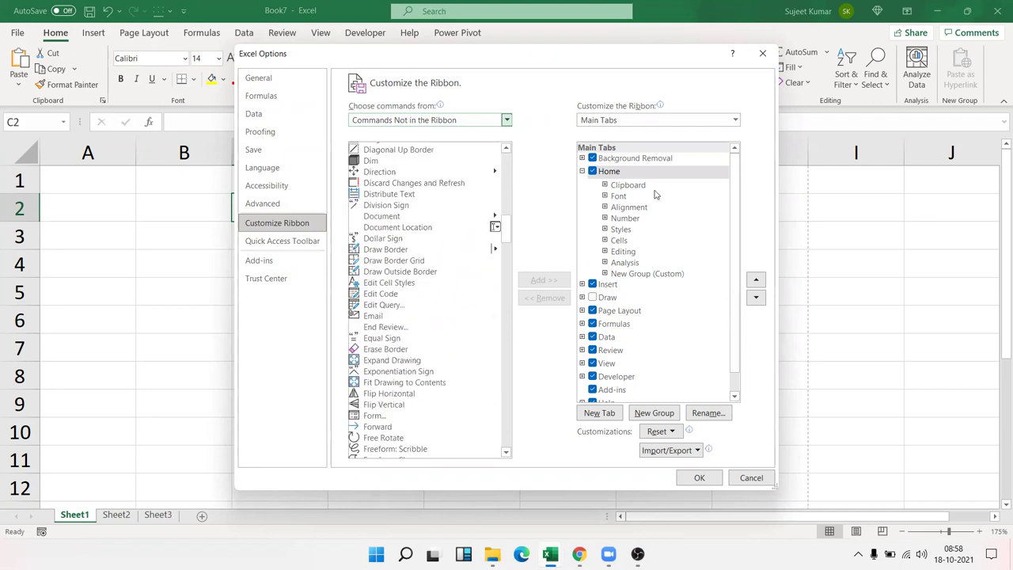
{"action": "left_click", "coordinate": [582, 172]}
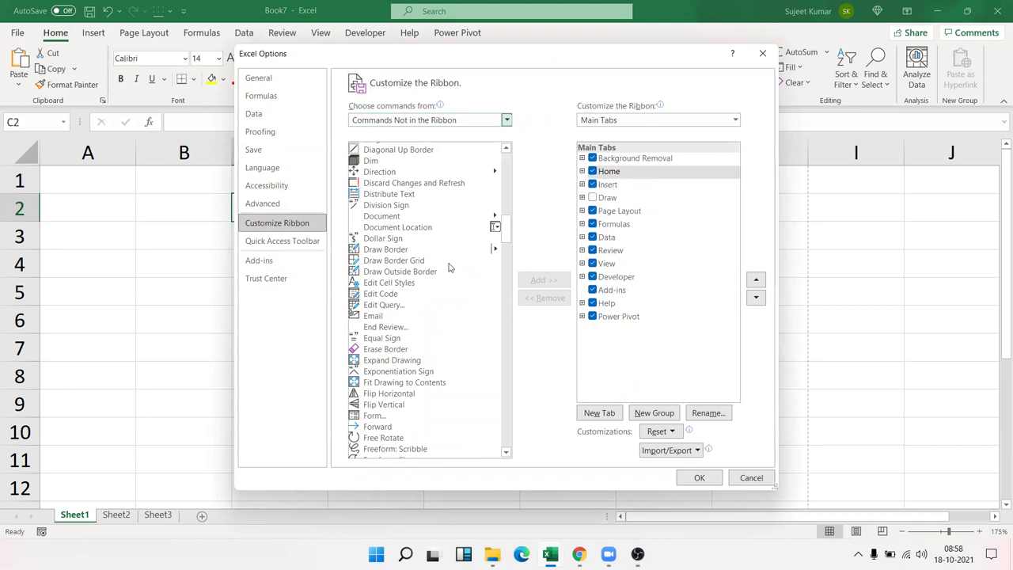
{"action": "scroll", "coordinate": [391, 311], "scroll_direction": "down", "scroll_amount": 5}
{"action": "scroll", "coordinate": [390, 311], "scroll_direction": "down", "scroll_amount": 1}
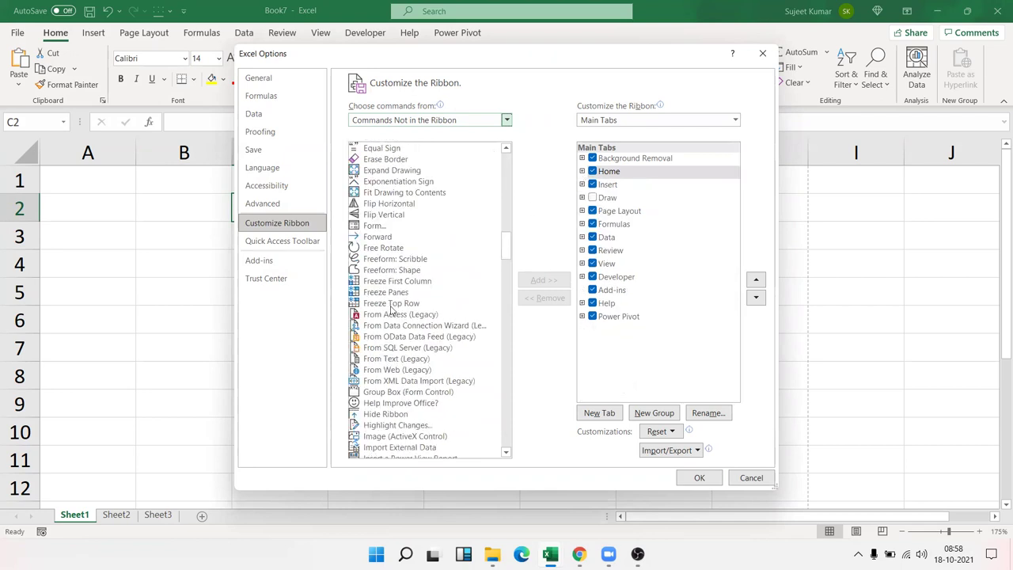
{"action": "scroll", "coordinate": [393, 313], "scroll_direction": "down", "scroll_amount": 3}
{"action": "scroll", "coordinate": [398, 314], "scroll_direction": "down", "scroll_amount": 3}
{"action": "scroll", "coordinate": [402, 315], "scroll_direction": "down", "scroll_amount": 2}
{"action": "scroll", "coordinate": [401, 315], "scroll_direction": "down", "scroll_amount": 2}
{"action": "scroll", "coordinate": [401, 316], "scroll_direction": "down", "scroll_amount": 2}
{"action": "scroll", "coordinate": [401, 316], "scroll_direction": "down", "scroll_amount": 3}
{"action": "scroll", "coordinate": [401, 318], "scroll_direction": "down", "scroll_amount": 2}
{"action": "scroll", "coordinate": [462, 376], "scroll_direction": "down", "scroll_amount": 3}
{"action": "scroll", "coordinate": [461, 381], "scroll_direction": "down", "scroll_amount": 1}
{"action": "scroll", "coordinate": [462, 381], "scroll_direction": "down", "scroll_amount": 3}
{"action": "scroll", "coordinate": [461, 381], "scroll_direction": "down", "scroll_amount": 5}
{"action": "scroll", "coordinate": [461, 381], "scroll_direction": "down", "scroll_amount": 3}
{"action": "scroll", "coordinate": [459, 381], "scroll_direction": "down", "scroll_amount": 2}
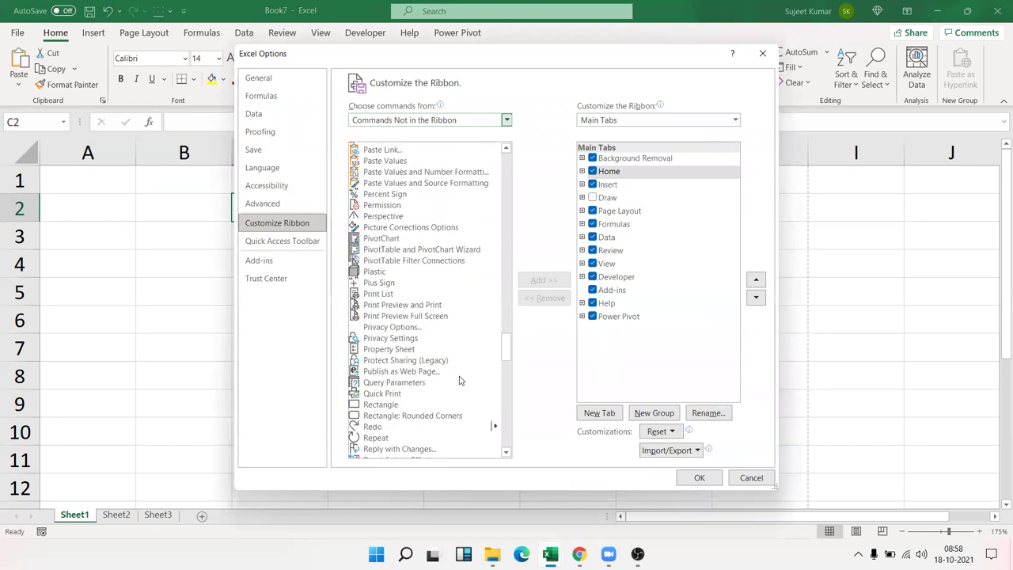
Find and select Speak Cells on Enter among the S commands
{"action": "left_click", "coordinate": [444, 340]}
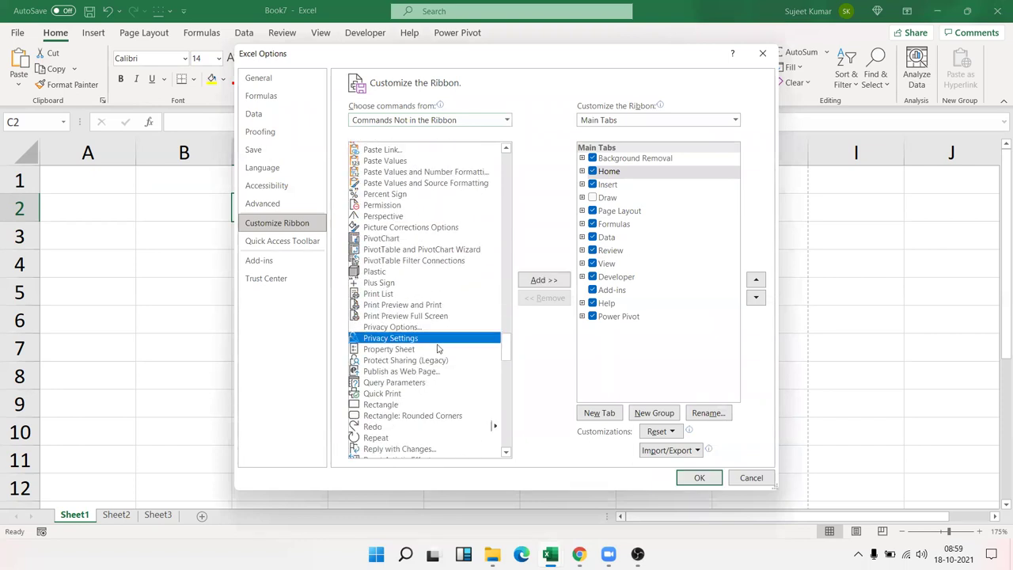
{"action": "key", "text": "s"}
{"action": "scroll", "coordinate": [437, 349], "scroll_direction": "down", "scroll_amount": 1}
{"action": "scroll", "coordinate": [437, 349], "scroll_direction": "down", "scroll_amount": 1}
{"action": "key", "text": "Down"}
{"action": "key", "text": "Down"}
{"action": "key", "text": "Down"}
{"action": "key", "text": "Down"}
{"action": "key", "text": "Down"}
{"action": "scroll", "coordinate": [437, 349], "scroll_direction": "down", "scroll_amount": 3}
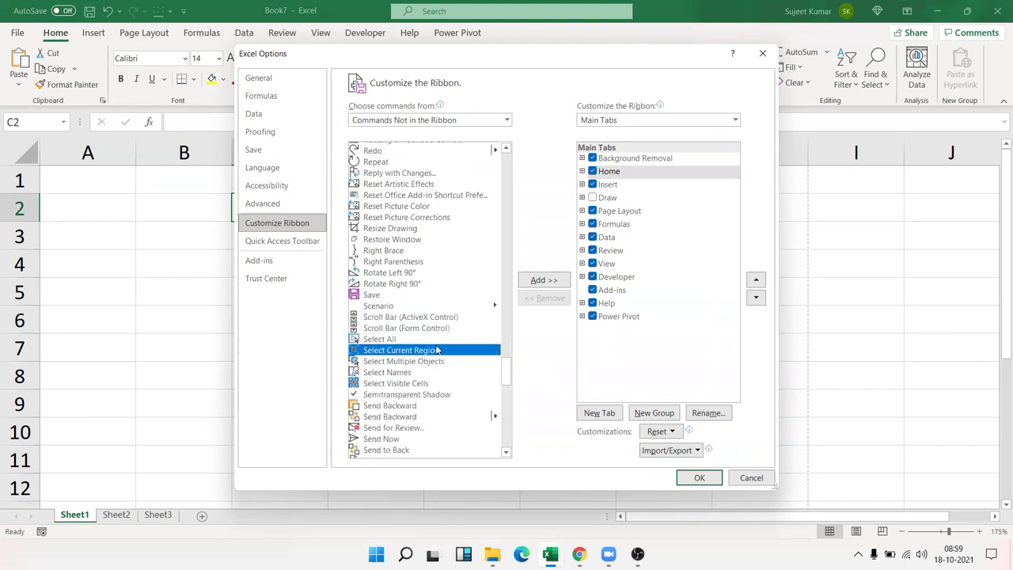
{"action": "scroll", "coordinate": [437, 349], "scroll_direction": "down", "scroll_amount": 3}
{"action": "scroll", "coordinate": [436, 349], "scroll_direction": "down", "scroll_amount": 2}
{"action": "scroll", "coordinate": [436, 349], "scroll_direction": "down", "scroll_amount": 2}
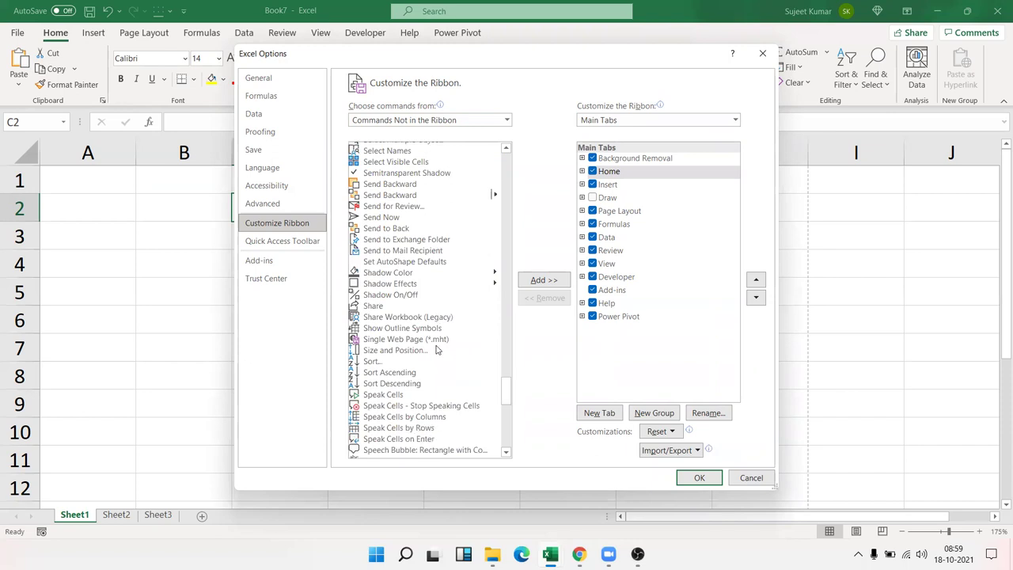
{"action": "scroll", "coordinate": [437, 349], "scroll_direction": "down", "scroll_amount": 2}
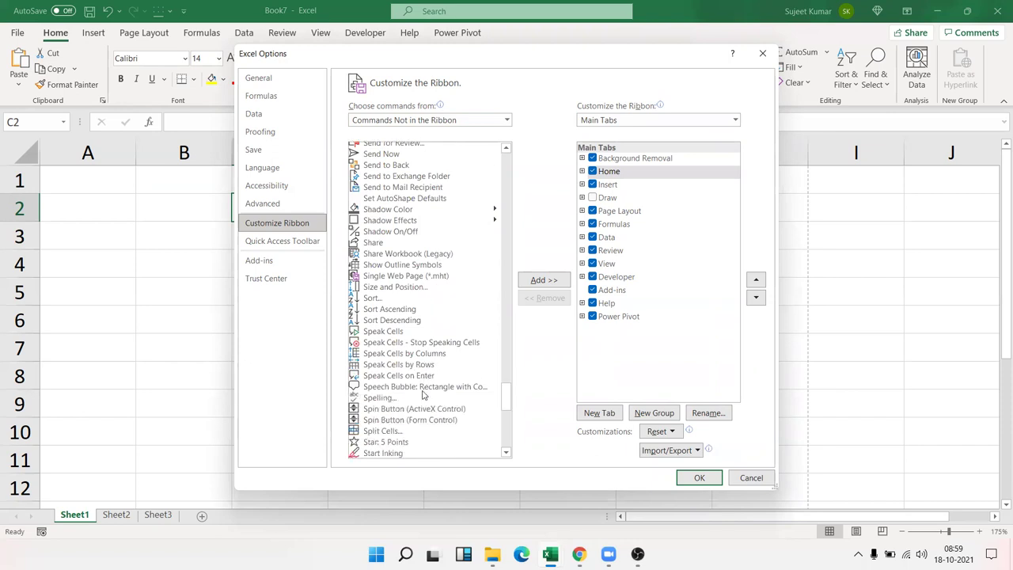
{"action": "left_click", "coordinate": [424, 378]}
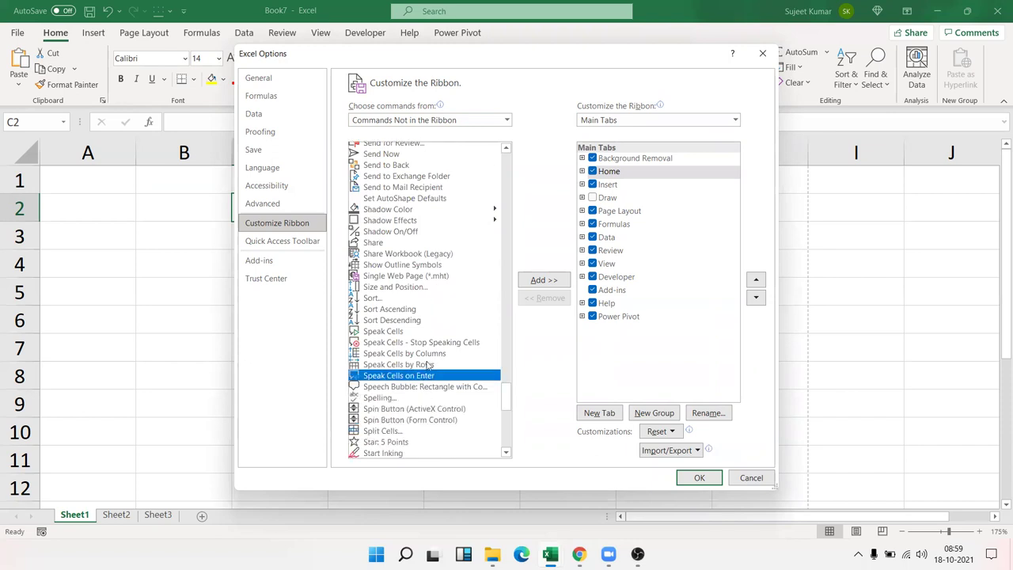
Add Speak Cells on Enter to Home's custom New Group after Analysis refuses it
{"action": "left_click", "coordinate": [582, 171]}
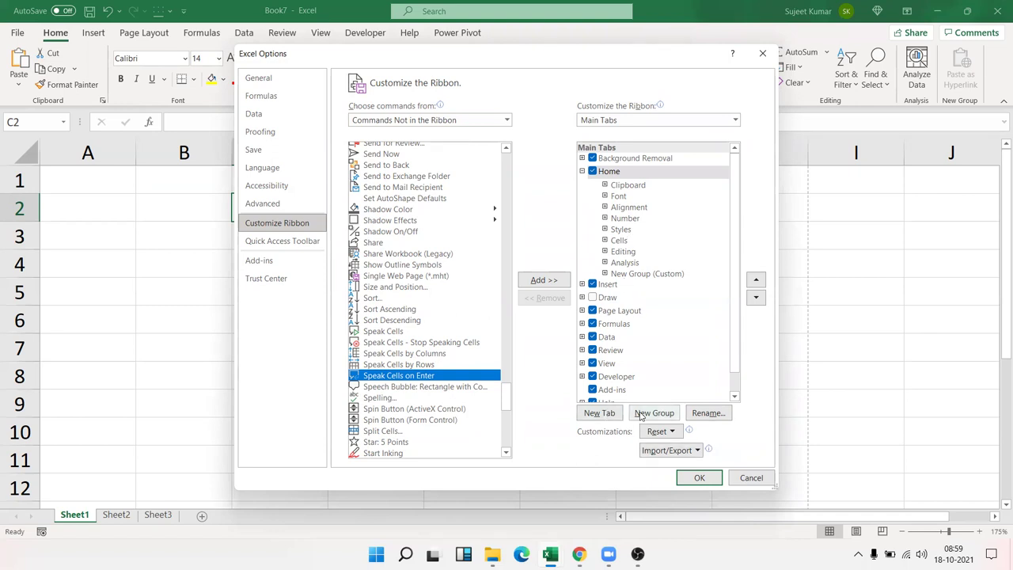
{"action": "left_click", "coordinate": [622, 264]}
{"action": "left_click", "coordinate": [565, 281]}
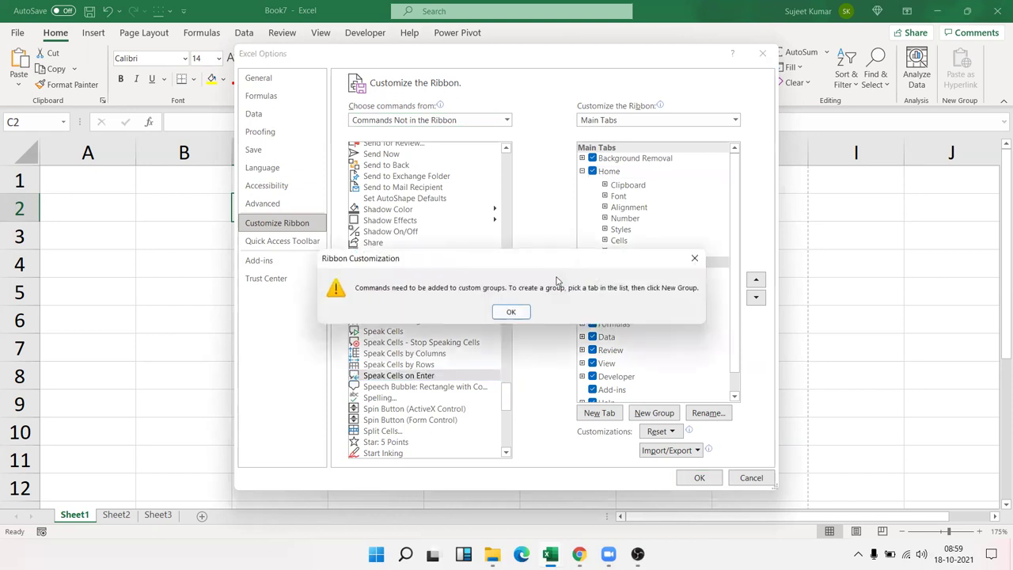
{"action": "left_click", "coordinate": [528, 314]}
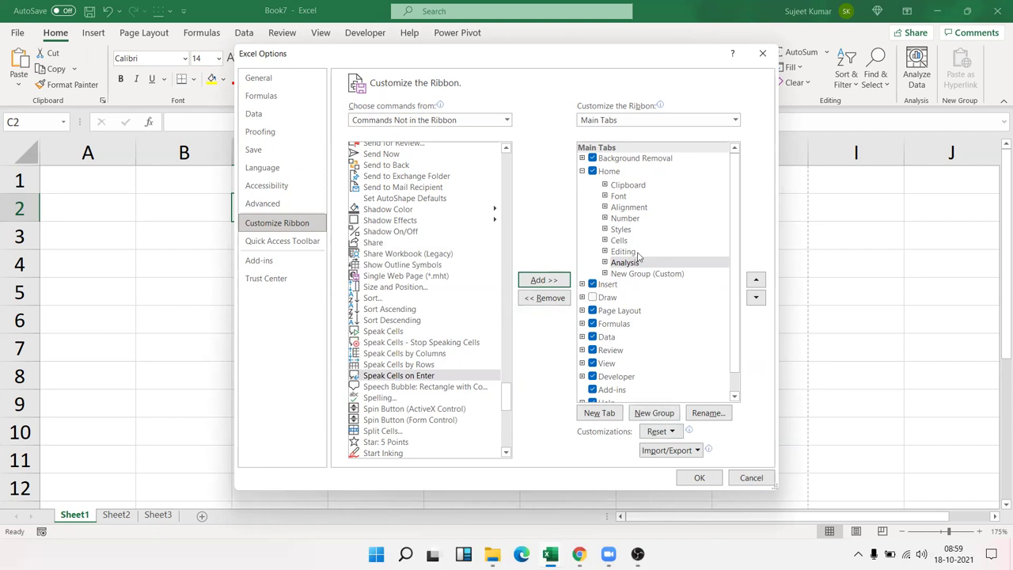
{"action": "left_click", "coordinate": [631, 275]}
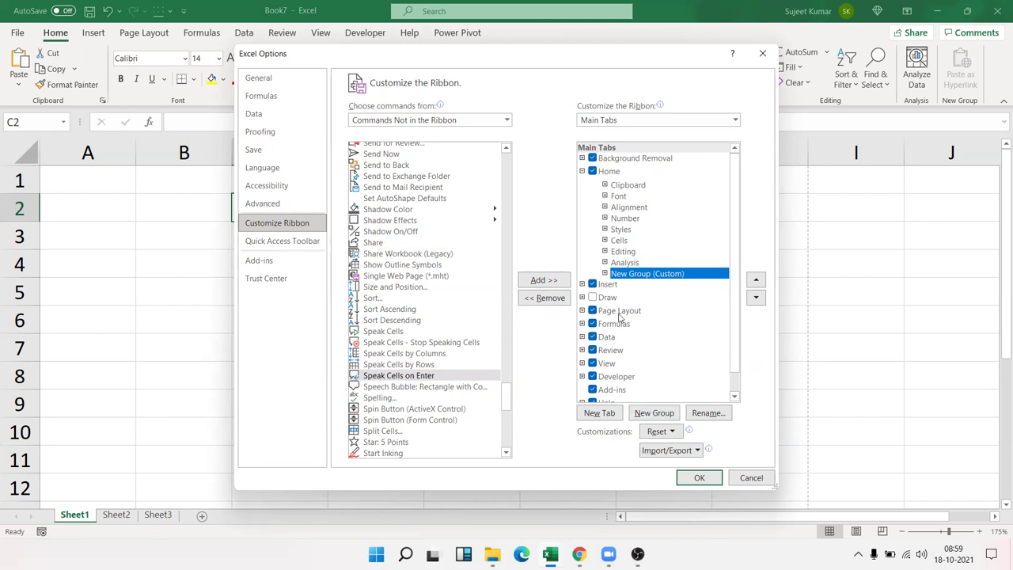
{"action": "left_click", "coordinate": [605, 273]}
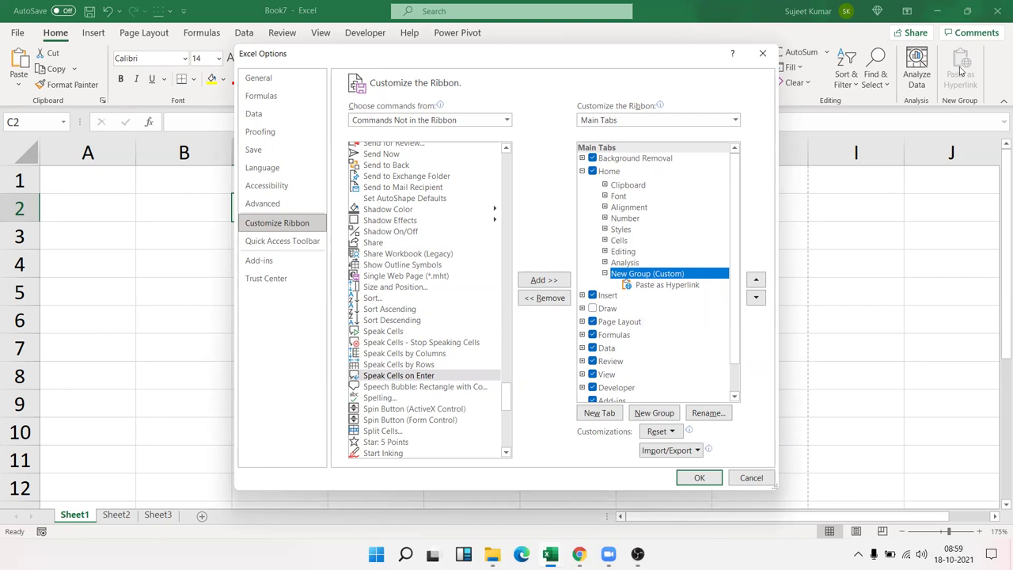
{"action": "left_click", "coordinate": [555, 280]}
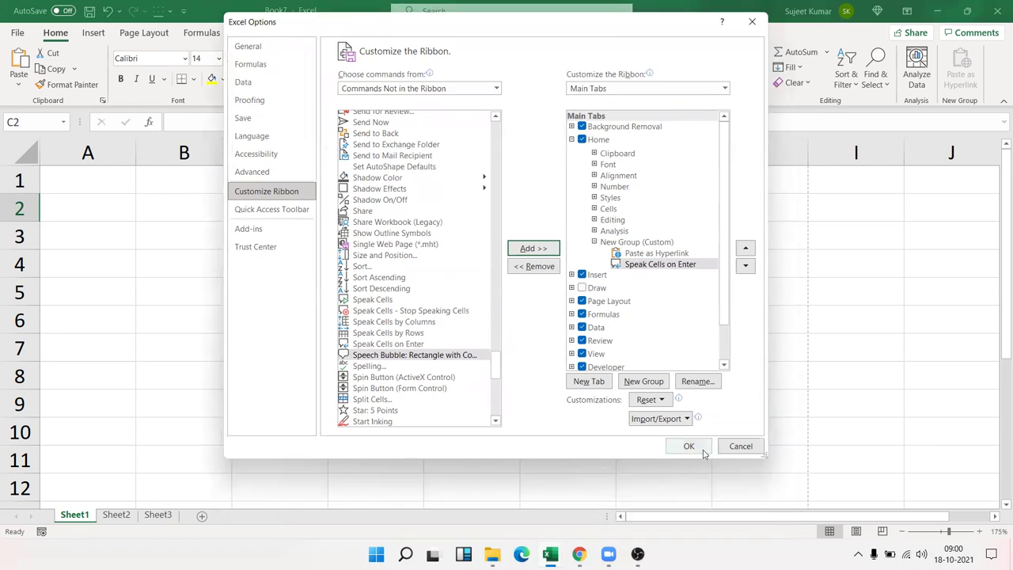
Apply the ribbon customization with OK and review the Home tab's New Group
{"action": "left_click", "coordinate": [700, 478]}
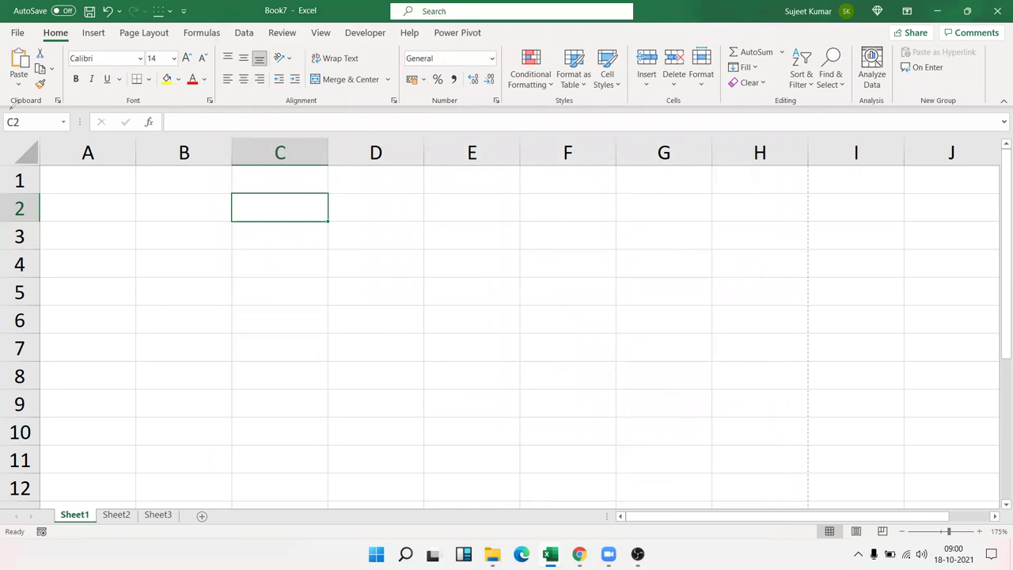
{"action": "mouse_move", "coordinate": [11, 106]}
{"action": "left_mouse_down"}
{"action": "mouse_move", "coordinate": [825, 118]}
{"action": "mouse_move", "coordinate": [969, 23]}
{"action": "mouse_move", "coordinate": [228, 10]}
{"action": "mouse_move", "coordinate": [9, 101]}
{"action": "left_mouse_up"}
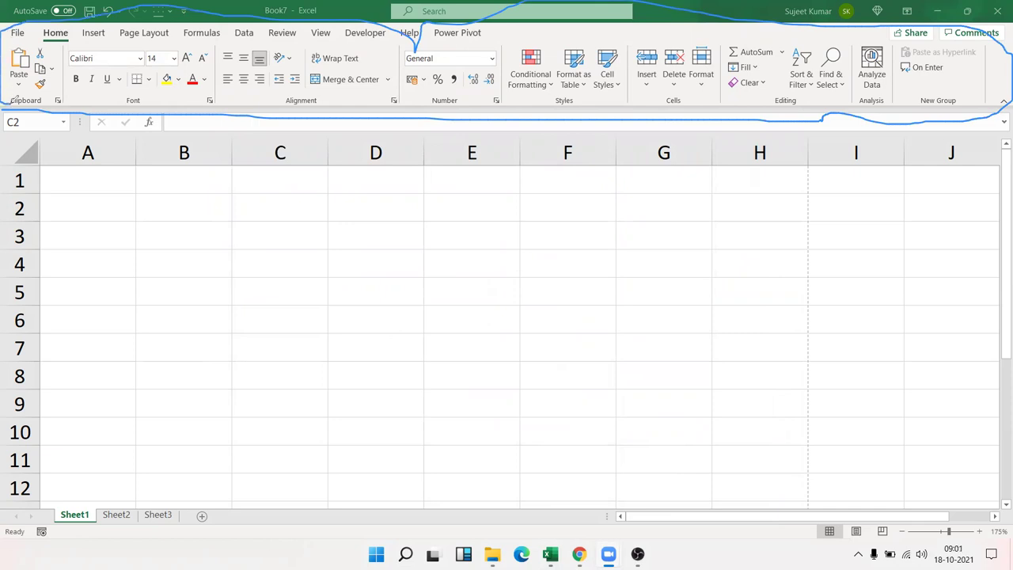
{"action": "left_click_drag", "start_coordinate": [83, 143], "coordinate": [172, 427]}
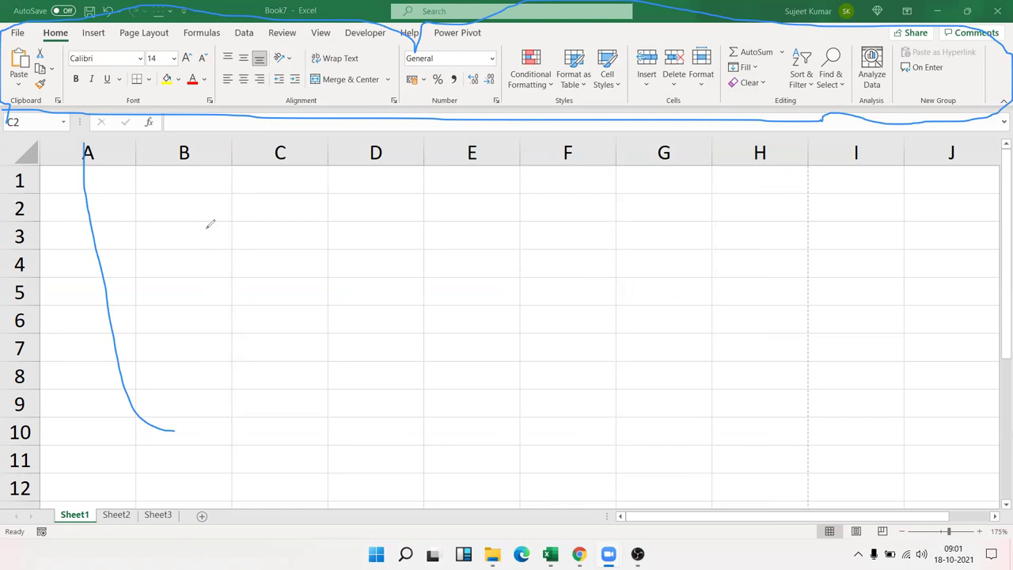
{"action": "left_click_drag", "start_coordinate": [147, 62], "coordinate": [187, 79]}
{"action": "left_click_drag", "start_coordinate": [239, 52], "coordinate": [264, 80]}
{"action": "left_click_drag", "start_coordinate": [796, 63], "coordinate": [861, 82]}
{"action": "left_click_drag", "start_coordinate": [925, 86], "coordinate": [956, 80]}
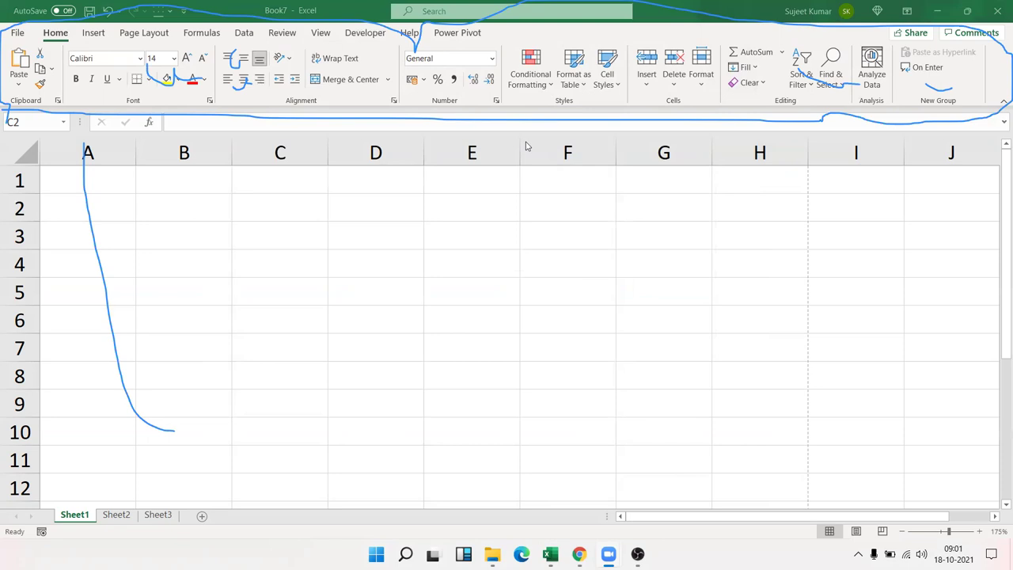
Reopen Excel Options on the Customize Ribbon page
{"action": "left_click", "coordinate": [17, 33]}
{"action": "key", "text": "Escape"}
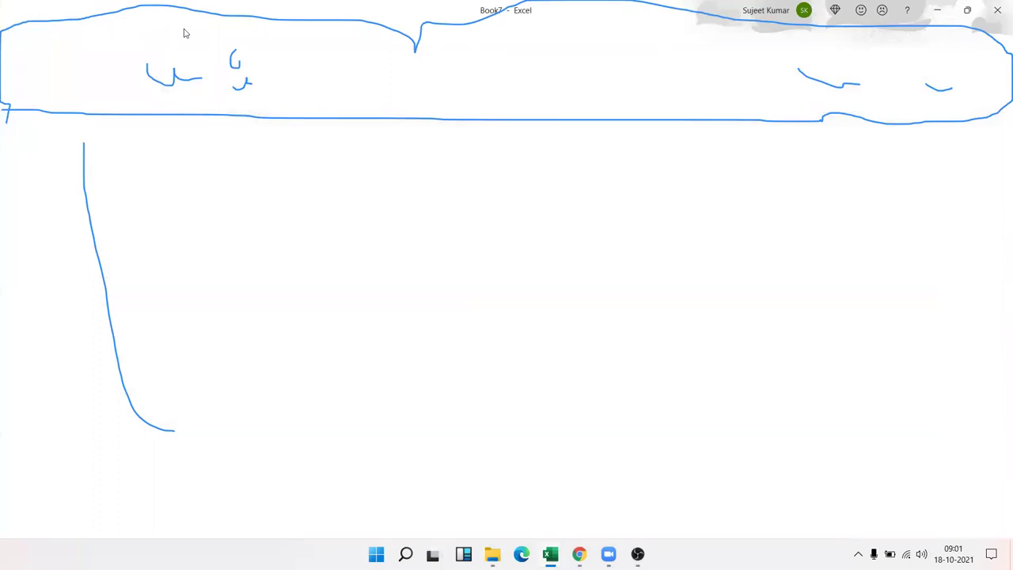
{"action": "key", "text": "Escape"}
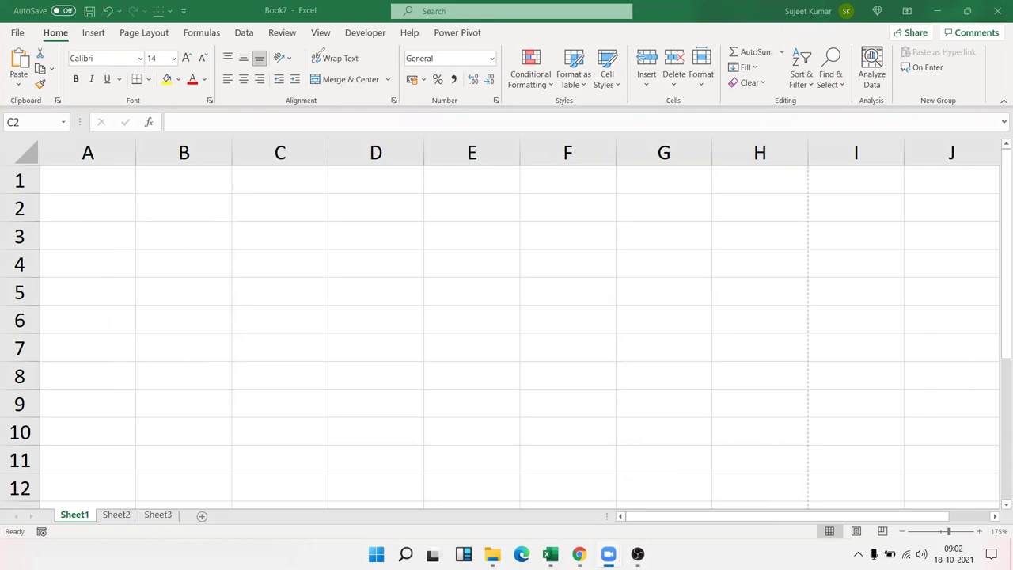
{"action": "left_click", "coordinate": [19, 34]}
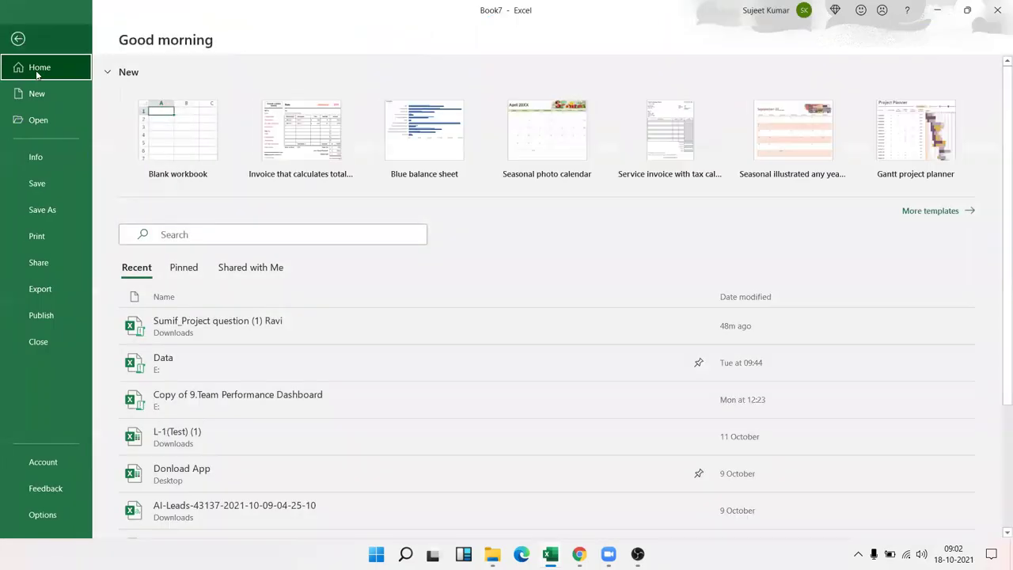
{"action": "left_click", "coordinate": [42, 515]}
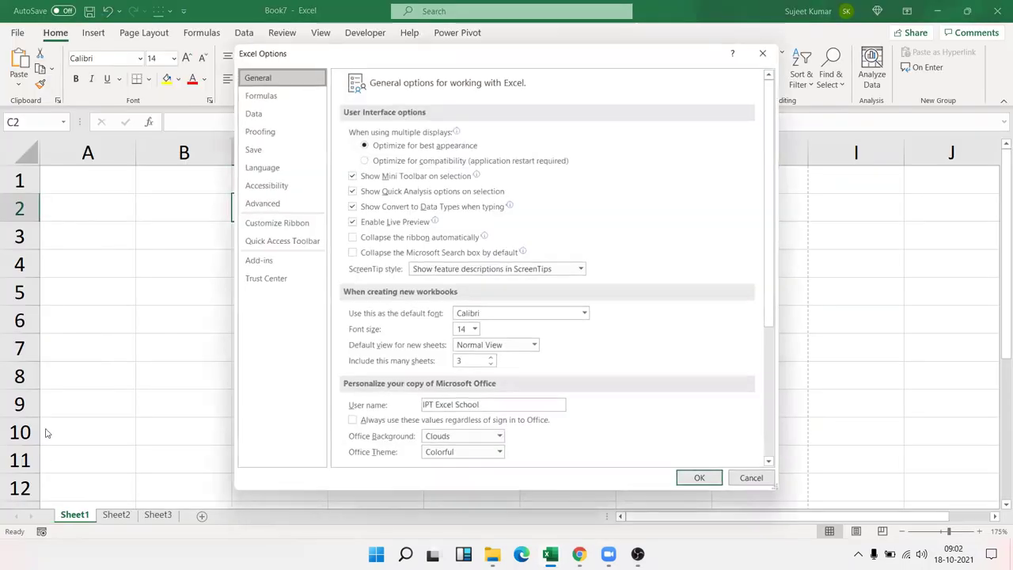
{"action": "left_click", "coordinate": [267, 225]}
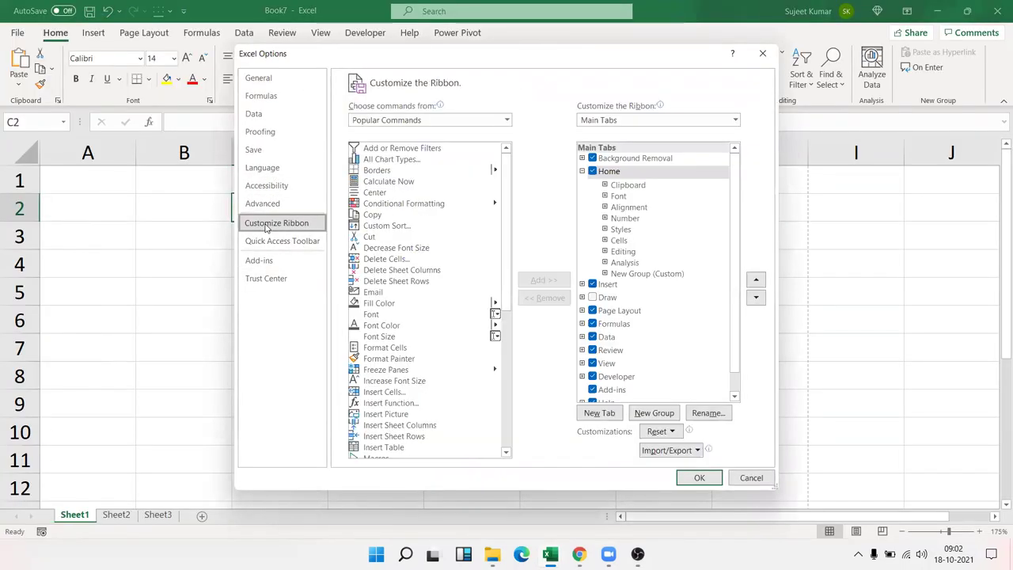
Expand Home's custom New Group to show Paste as Hyperlink and On Enter
{"action": "left_click", "coordinate": [583, 171]}
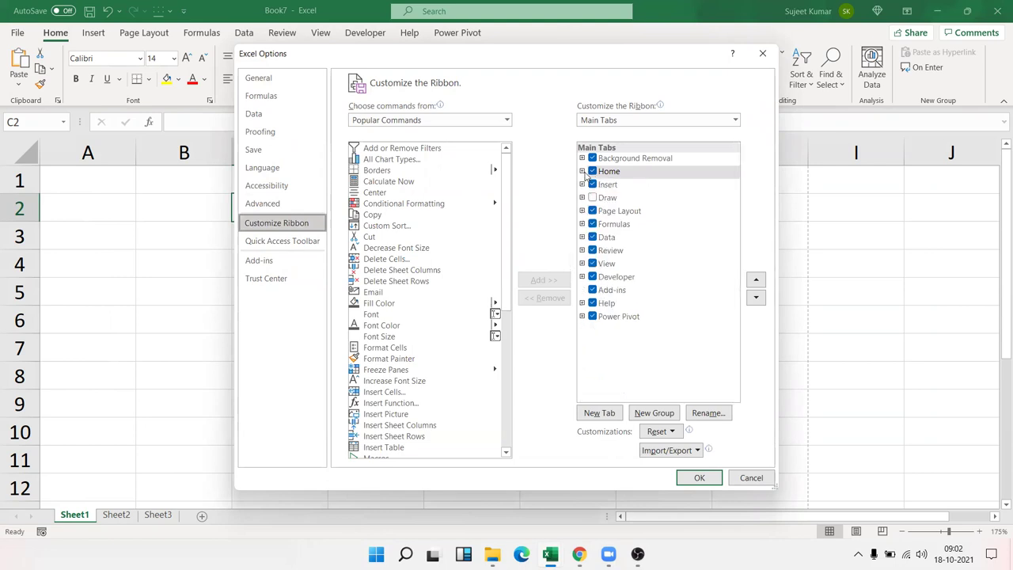
{"action": "left_click", "coordinate": [583, 171]}
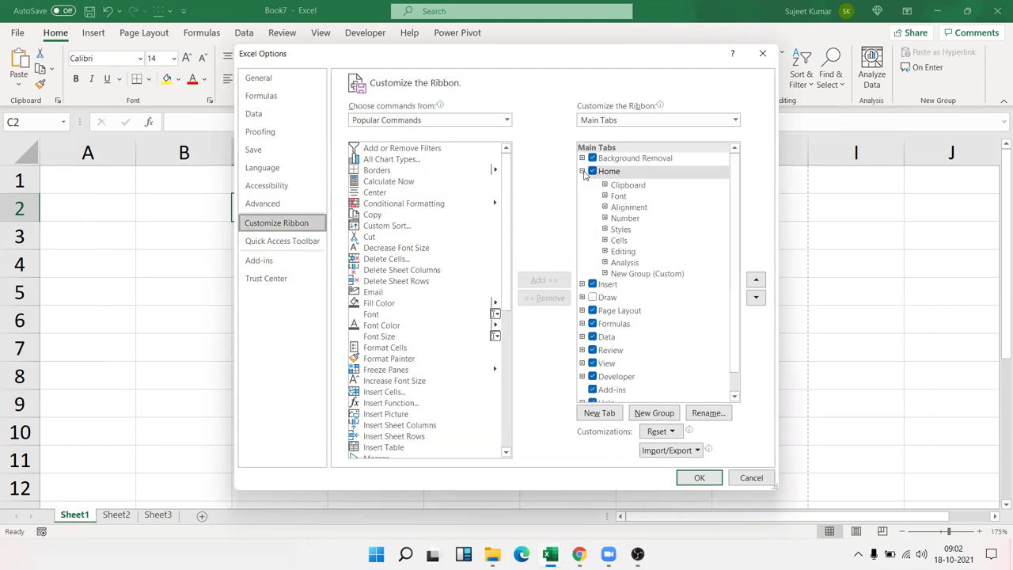
{"action": "left_click", "coordinate": [625, 173]}
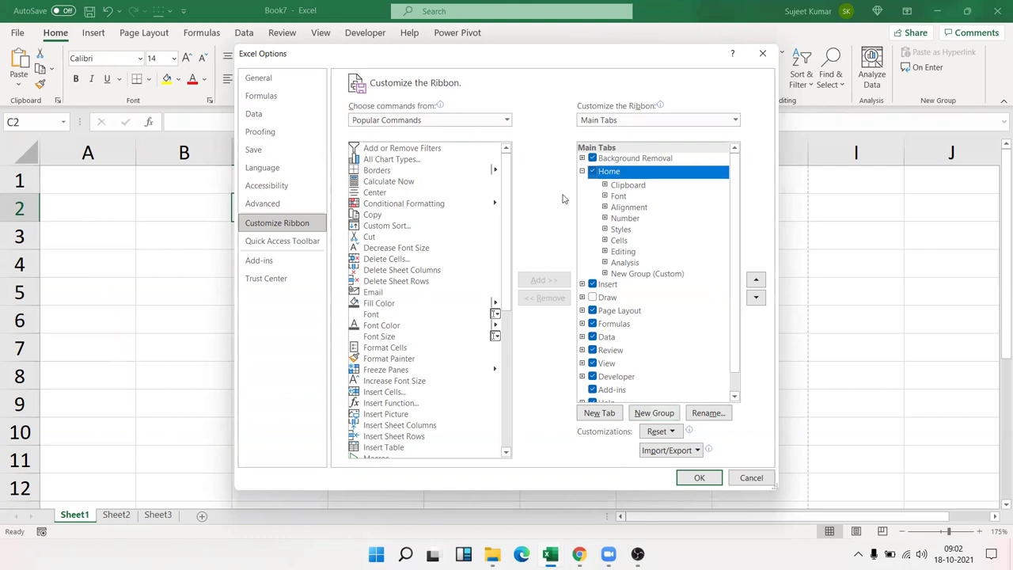
{"action": "left_click", "coordinate": [605, 274]}
{"action": "left_click", "coordinate": [627, 295]}
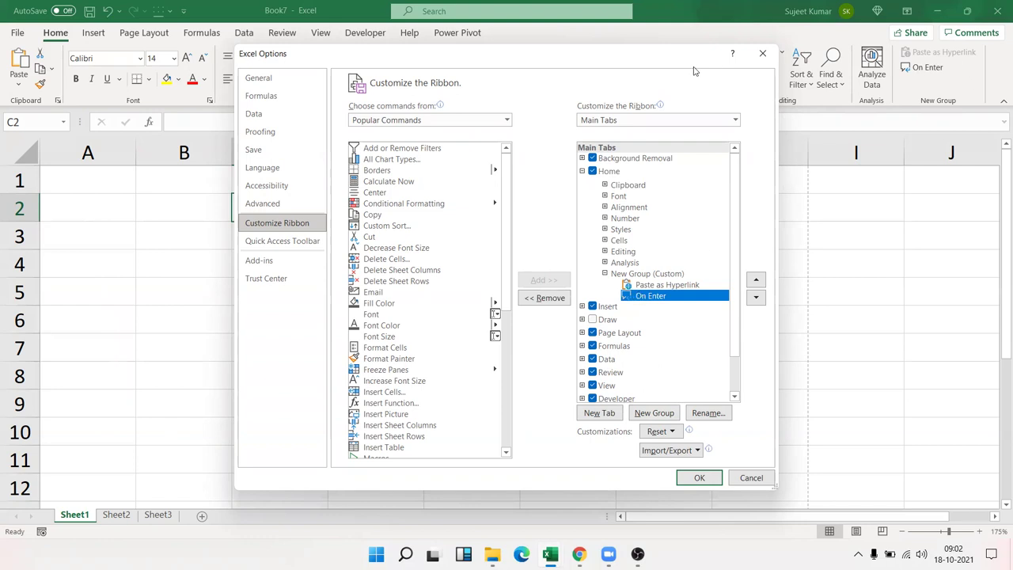
{"action": "left_click_drag", "start_coordinate": [677, 64], "coordinate": [625, 99]}
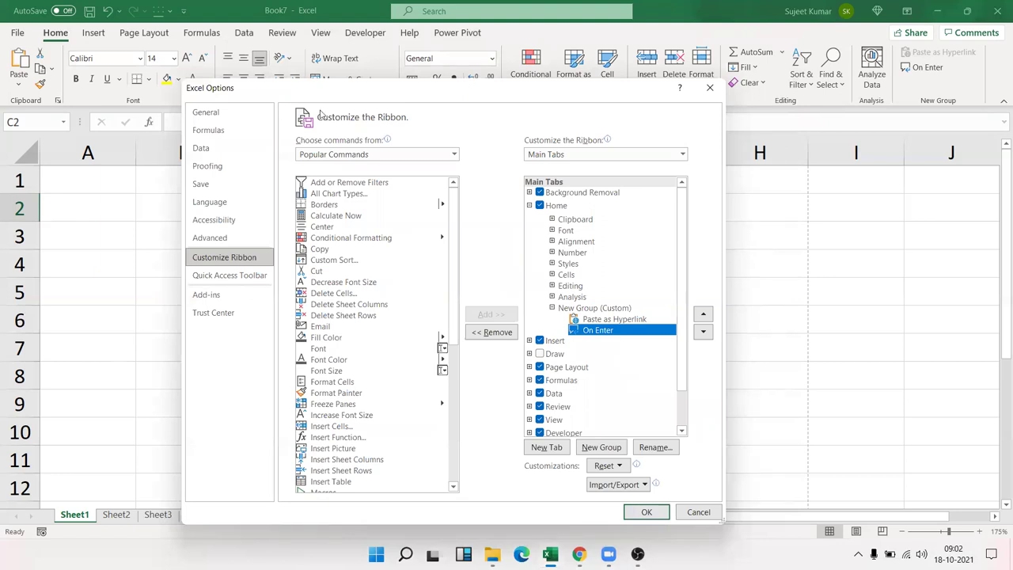
Choose Commands Not in the Ribbon as the command source and scroll through it
{"action": "left_click", "coordinate": [336, 154]}
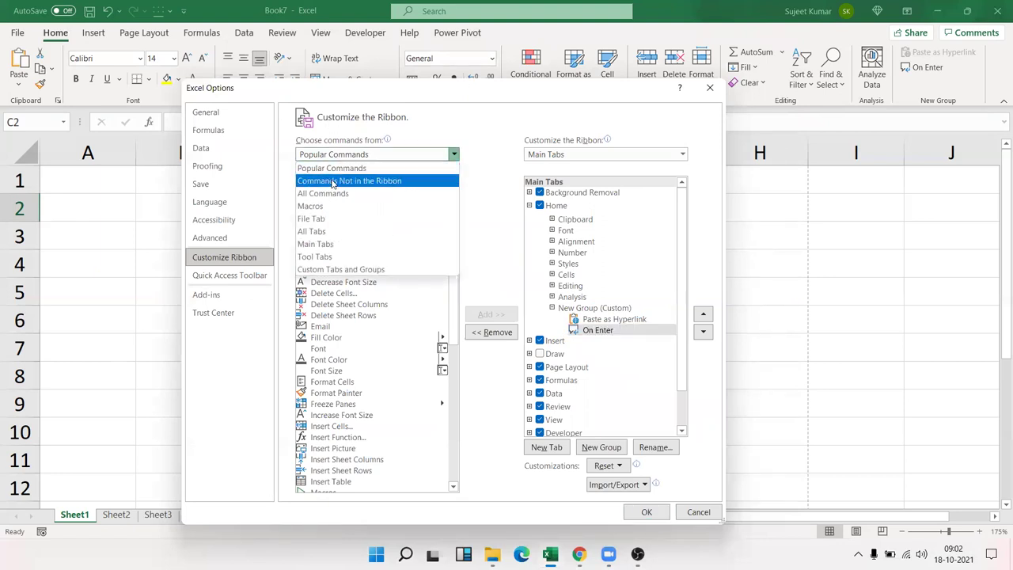
{"action": "left_click", "coordinate": [333, 182]}
{"action": "scroll", "coordinate": [388, 256], "scroll_direction": "down", "scroll_amount": 6}
{"action": "scroll", "coordinate": [389, 256], "scroll_direction": "down", "scroll_amount": 6}
{"action": "scroll", "coordinate": [392, 254], "scroll_direction": "down", "scroll_amount": 6}
{"action": "scroll", "coordinate": [394, 253], "scroll_direction": "down", "scroll_amount": 5}
{"action": "scroll", "coordinate": [394, 254], "scroll_direction": "down", "scroll_amount": 5}
{"action": "scroll", "coordinate": [395, 254], "scroll_direction": "down", "scroll_amount": 5}
{"action": "scroll", "coordinate": [396, 254], "scroll_direction": "down", "scroll_amount": 5}
{"action": "scroll", "coordinate": [396, 254], "scroll_direction": "down", "scroll_amount": 5}
{"action": "scroll", "coordinate": [396, 254], "scroll_direction": "down", "scroll_amount": 5}
{"action": "scroll", "coordinate": [396, 254], "scroll_direction": "down", "scroll_amount": 5}
{"action": "scroll", "coordinate": [396, 254], "scroll_direction": "down", "scroll_amount": 5}
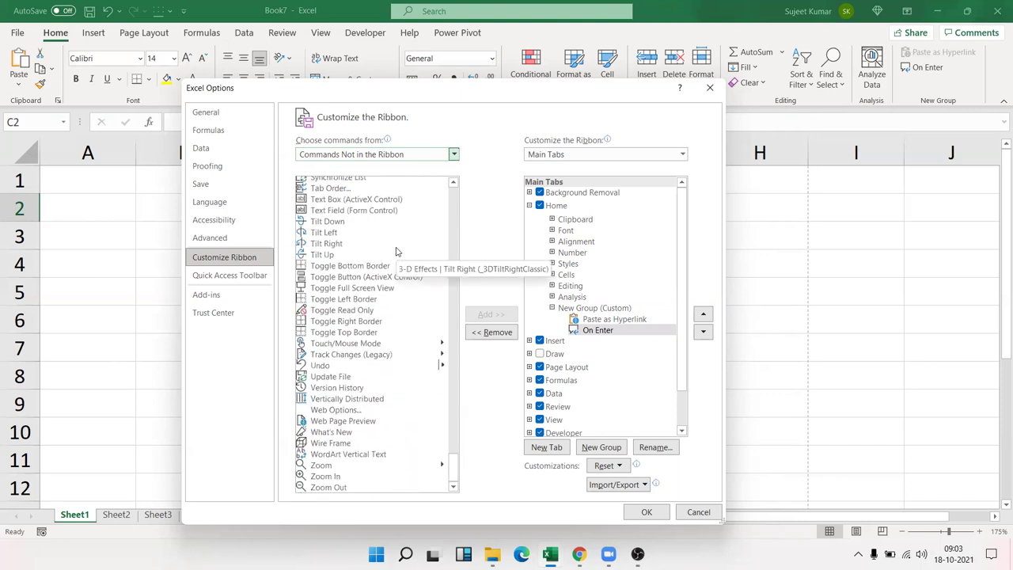
{"action": "scroll", "coordinate": [396, 252], "scroll_direction": "up", "scroll_amount": 1}
{"action": "scroll", "coordinate": [396, 252], "scroll_direction": "up", "scroll_amount": 2}
{"action": "scroll", "coordinate": [396, 252], "scroll_direction": "up", "scroll_amount": 3}
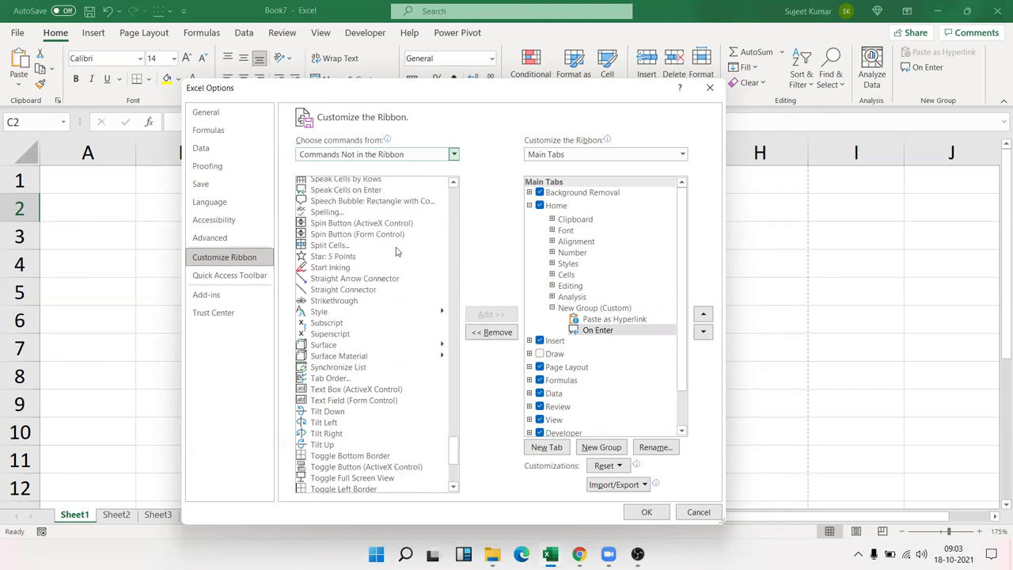
{"action": "scroll", "coordinate": [396, 252], "scroll_direction": "down", "scroll_amount": 6}
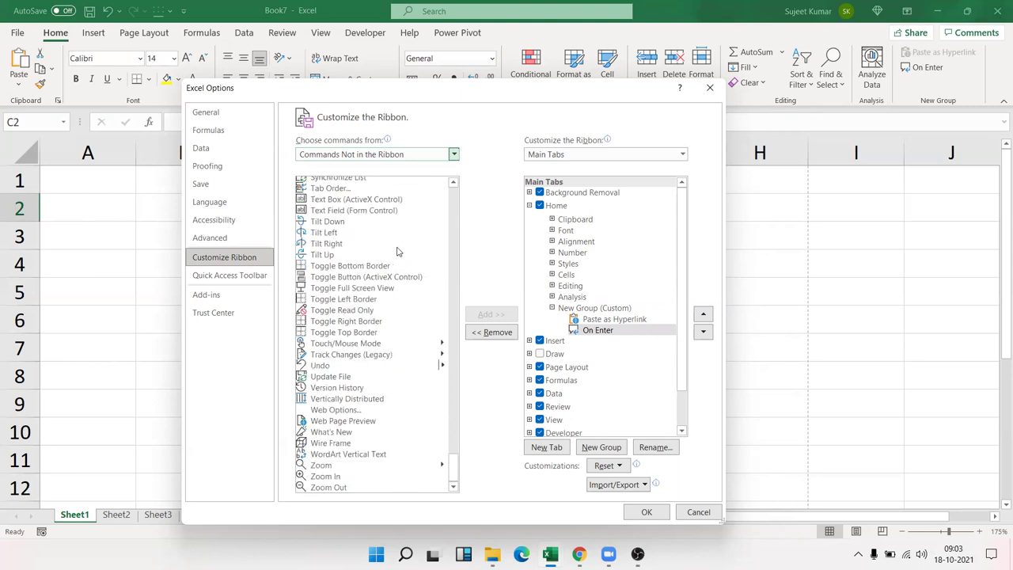
{"action": "scroll", "coordinate": [396, 252], "scroll_direction": "up", "scroll_amount": 6}
{"action": "scroll", "coordinate": [398, 252], "scroll_direction": "up", "scroll_amount": 3}
{"action": "scroll", "coordinate": [399, 252], "scroll_direction": "up", "scroll_amount": 2}
{"action": "scroll", "coordinate": [398, 251], "scroll_direction": "up", "scroll_amount": 1}
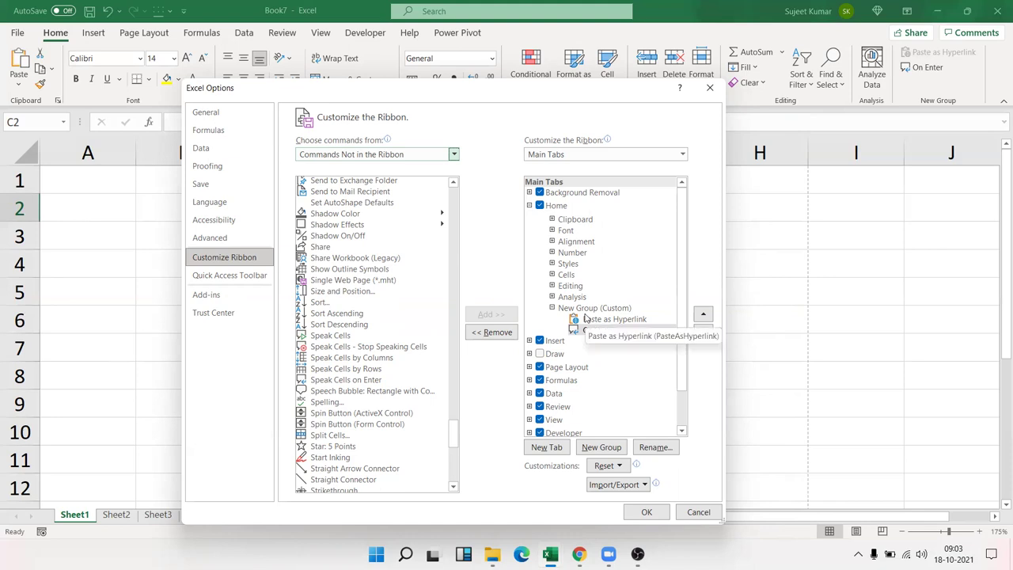
Collapse Home, select the Form... command, and pick the Data tab to customize
{"action": "left_click", "coordinate": [586, 318]}
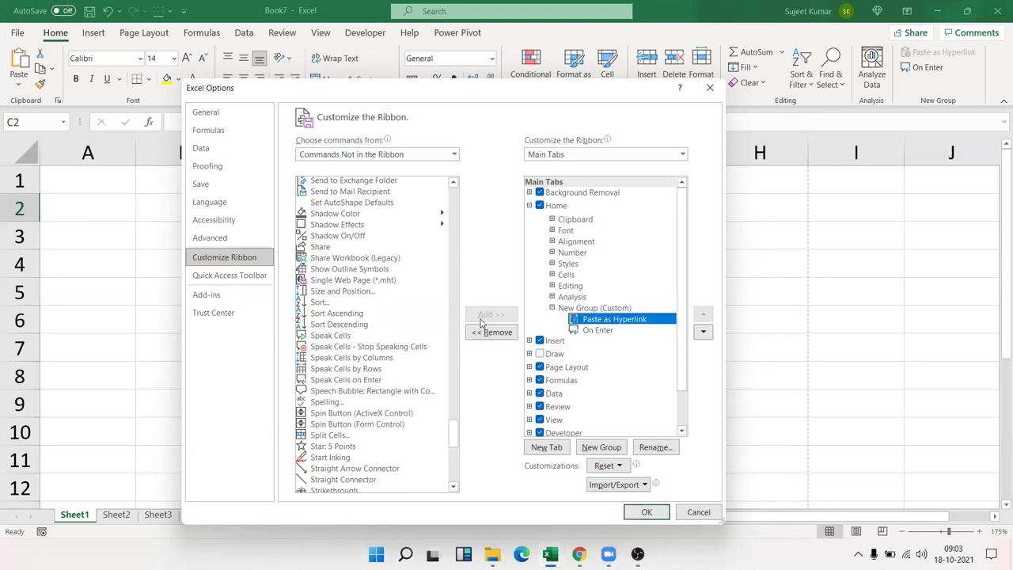
{"action": "left_click", "coordinate": [529, 205]}
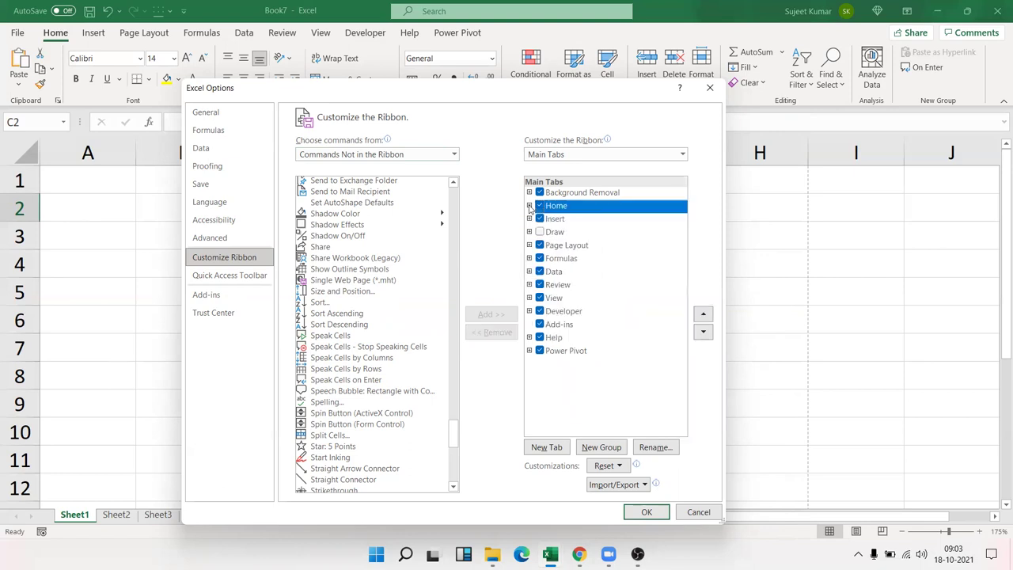
{"action": "left_click", "coordinate": [348, 280]}
{"action": "scroll", "coordinate": [356, 289], "scroll_direction": "down", "scroll_amount": 5}
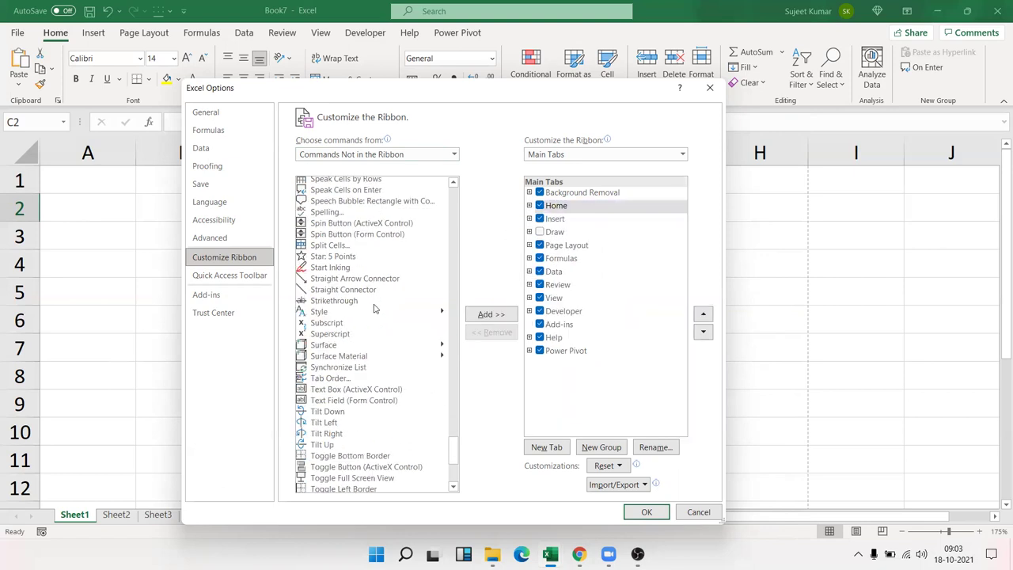
{"action": "scroll", "coordinate": [373, 304], "scroll_direction": "down", "scroll_amount": 10}
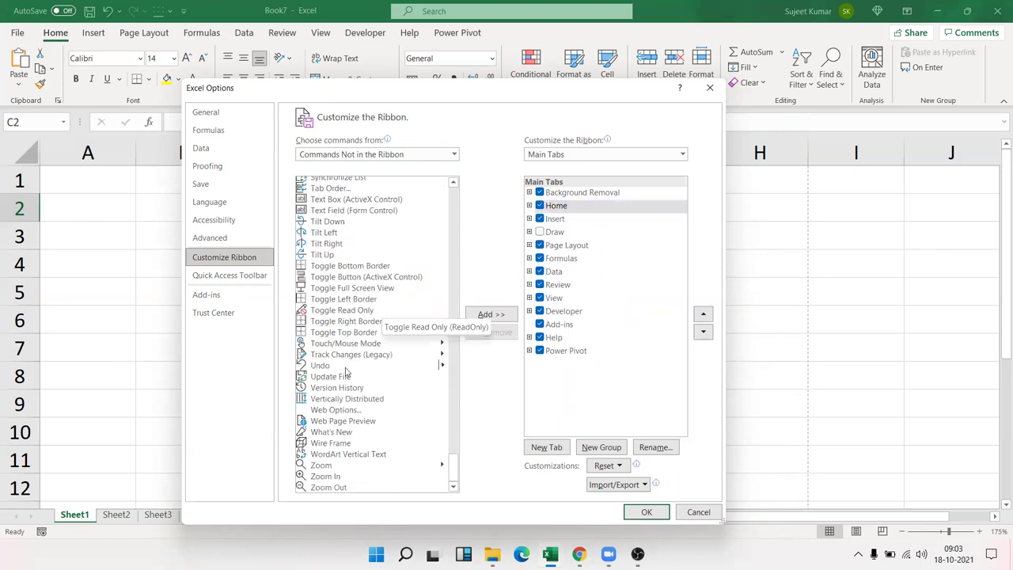
{"action": "left_click", "coordinate": [318, 336]}
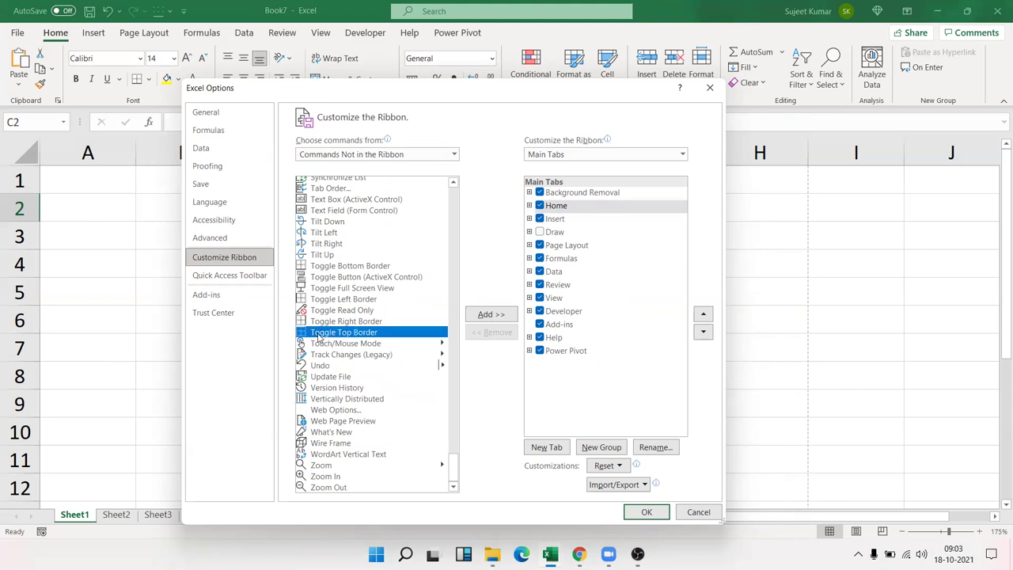
{"action": "key", "text": "f"}
{"action": "key", "text": "l"}
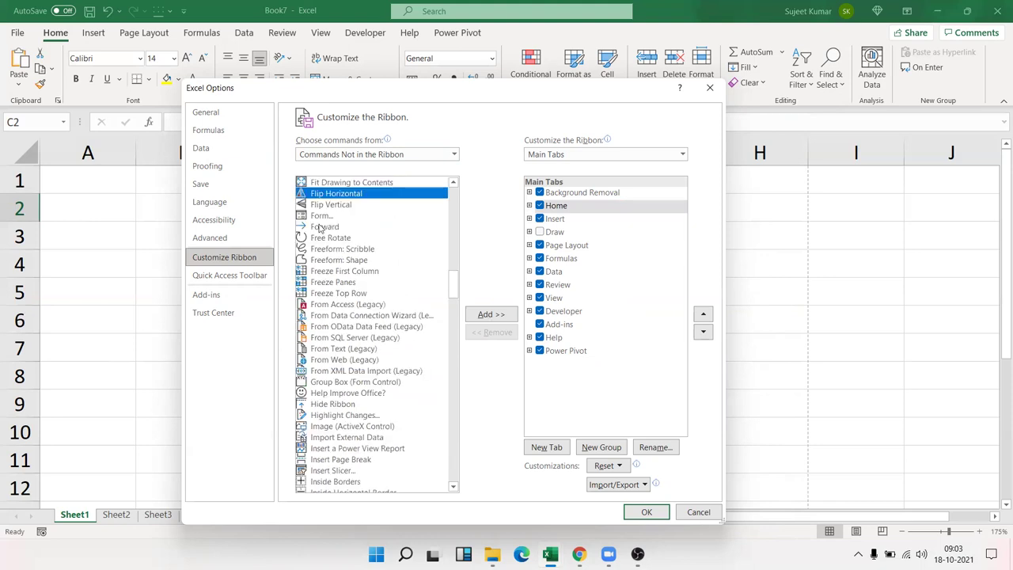
{"action": "left_click", "coordinate": [319, 219]}
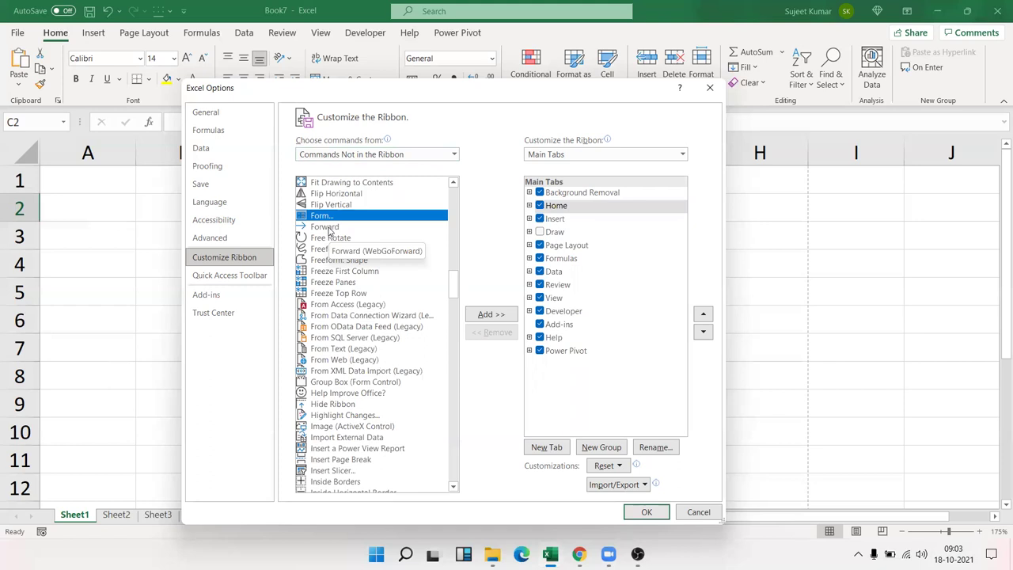
{"action": "left_click", "coordinate": [557, 274]}
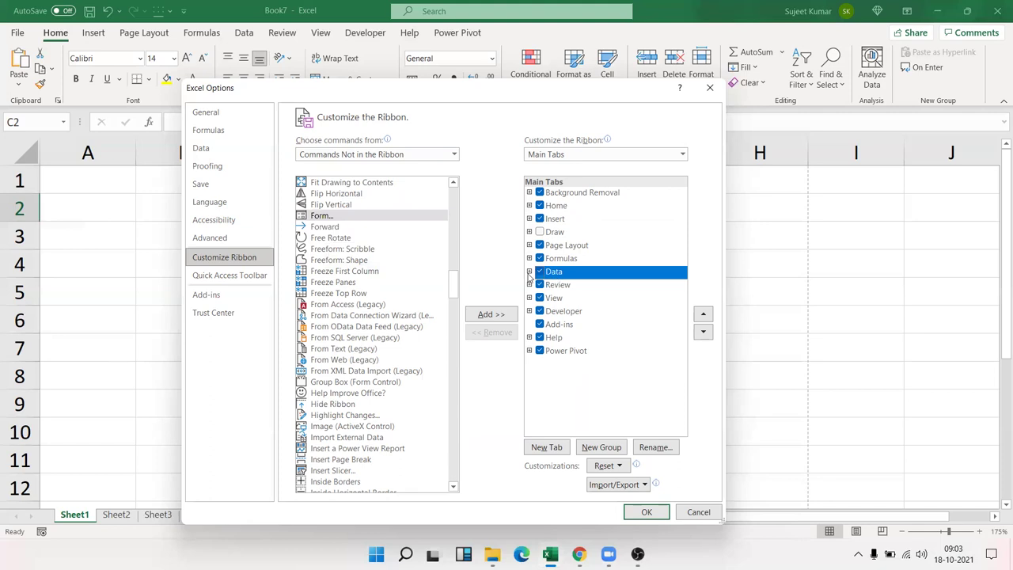
Add a new custom group to the Data tab and rename it Form
{"action": "left_click", "coordinate": [528, 271]}
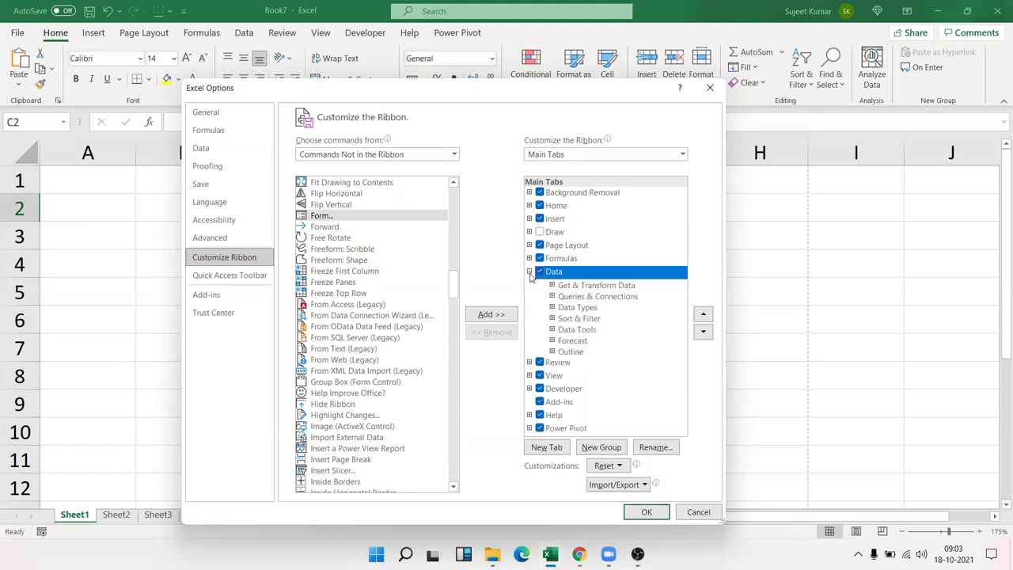
{"action": "left_click", "coordinate": [601, 447]}
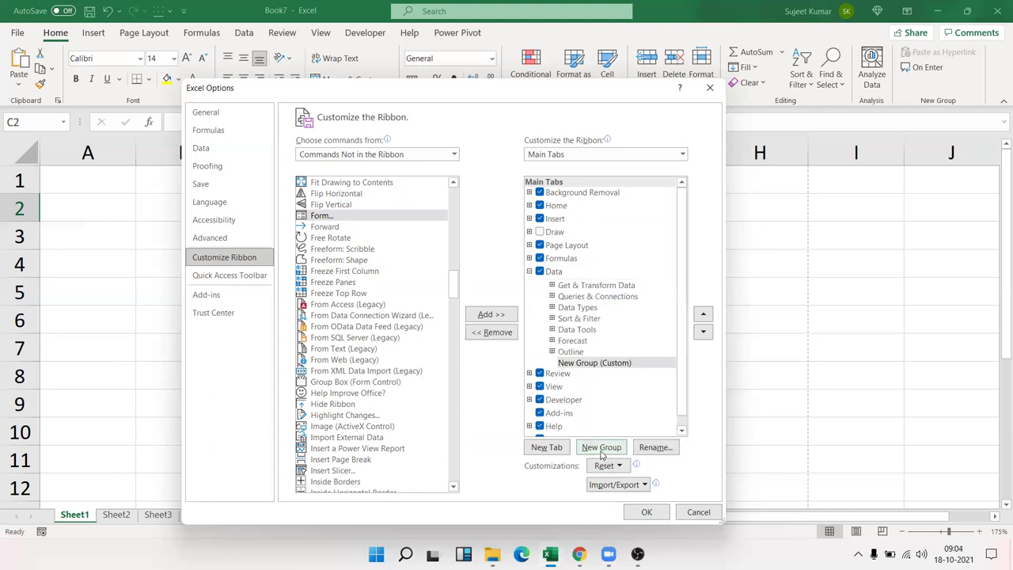
{"action": "left_click", "coordinate": [600, 366]}
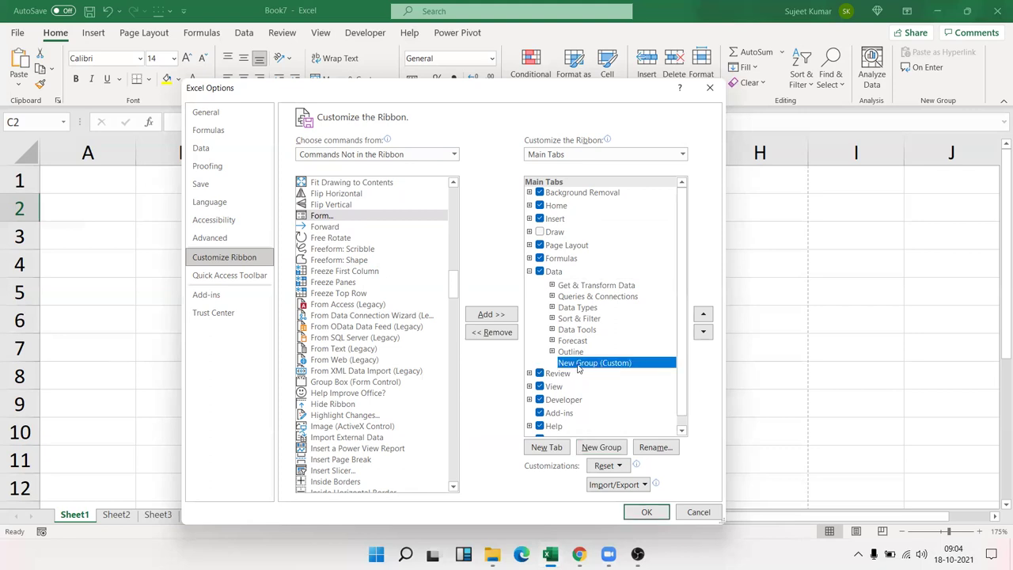
{"action": "left_click", "coordinate": [664, 448]}
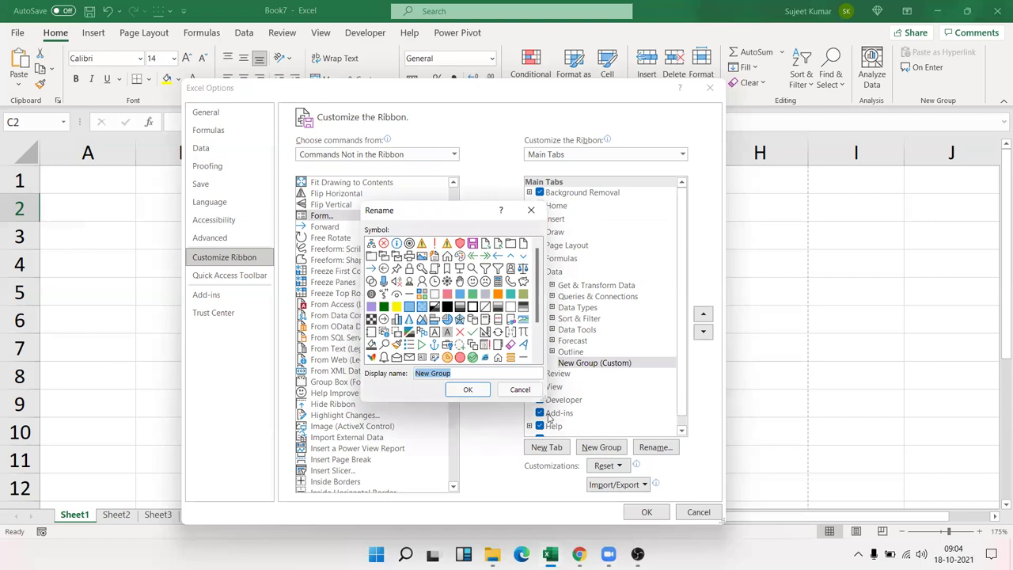
{"action": "type", "text": "Form"}
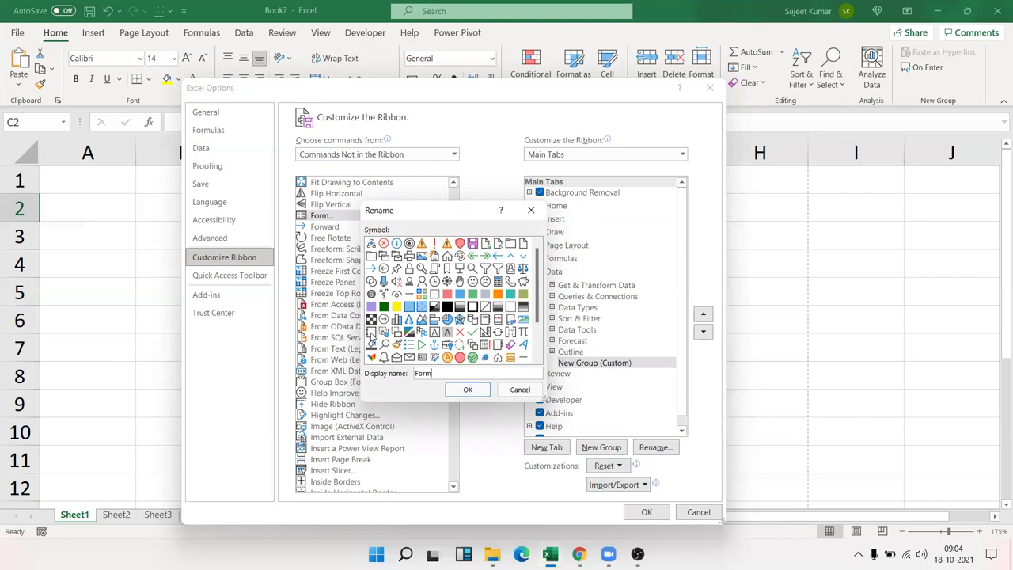
{"action": "left_click", "coordinate": [470, 390]}
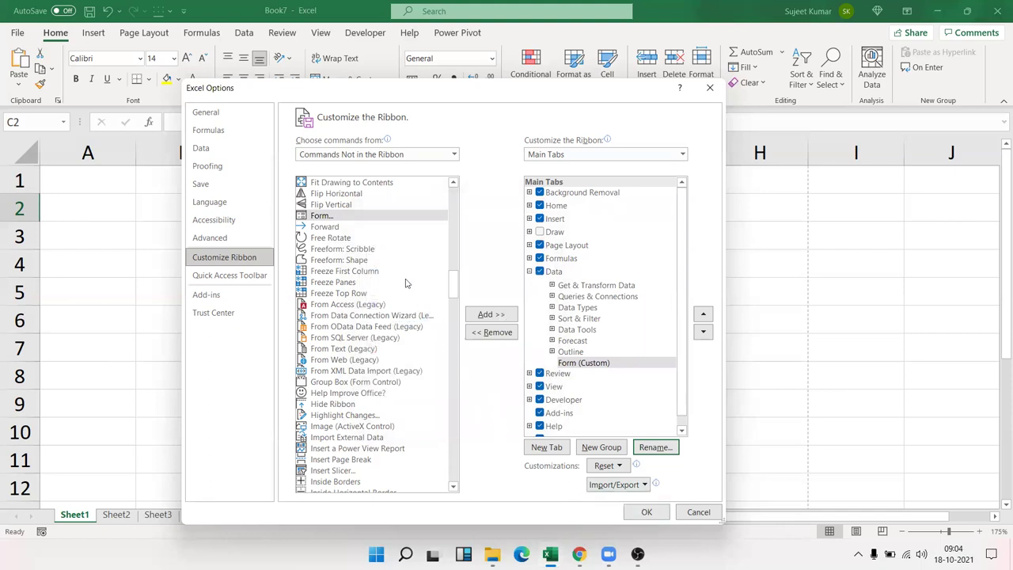
Add the Form... command to the Form group and apply the changes
{"action": "left_click", "coordinate": [332, 216]}
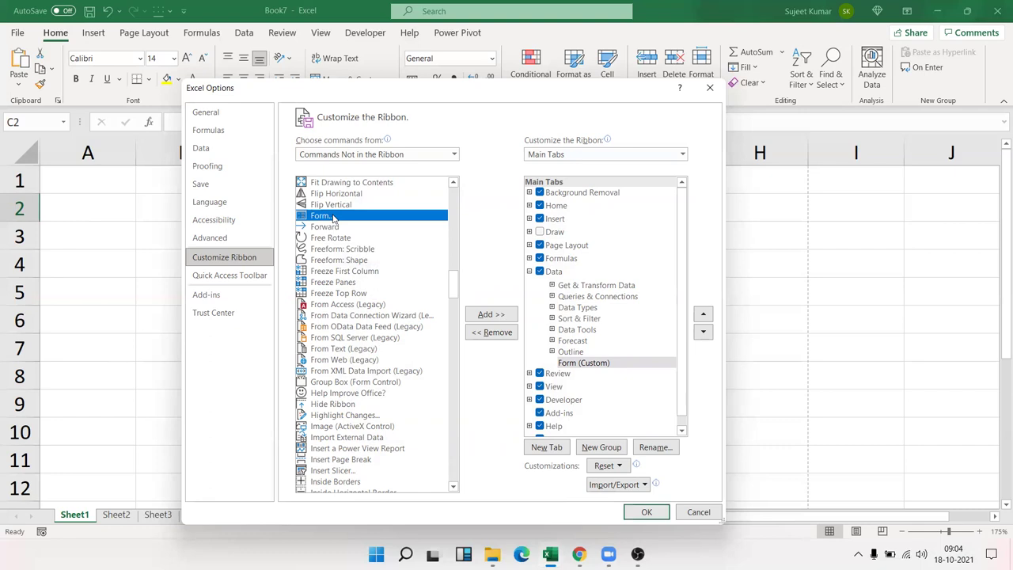
{"action": "left_click", "coordinate": [482, 319]}
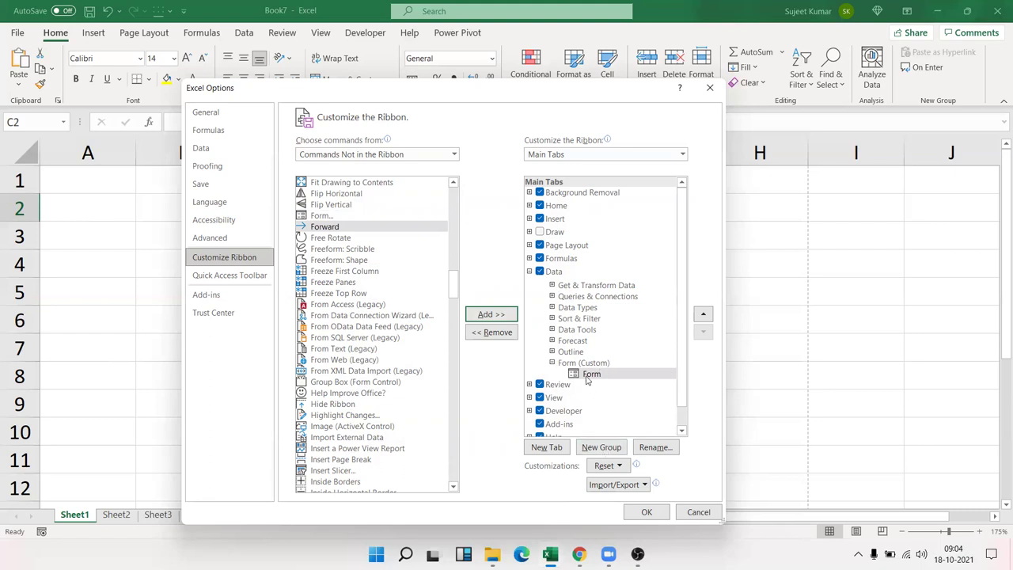
{"action": "left_click", "coordinate": [657, 512]}
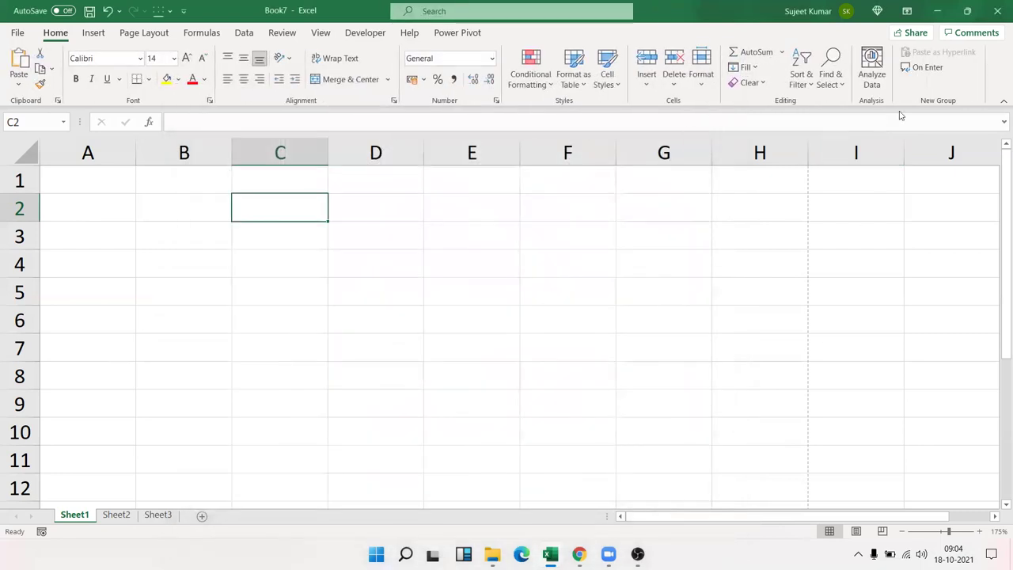
Enter the headers Name, City, Mobile and Amt across A1:D1
{"action": "left_click", "coordinate": [244, 35]}
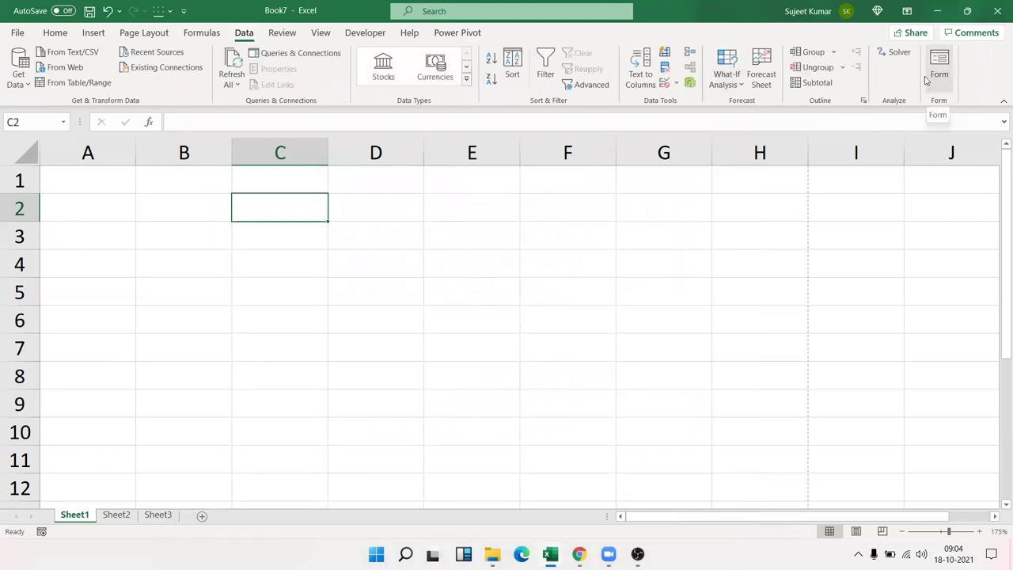
{"action": "left_click", "coordinate": [85, 198]}
{"action": "left_click", "coordinate": [87, 184]}
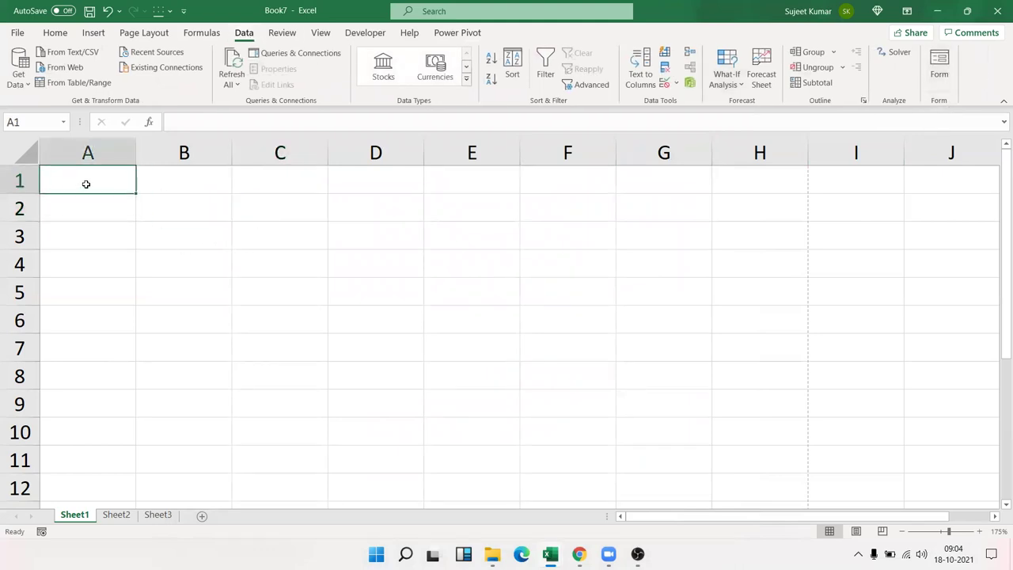
{"action": "type", "text": "Name"}
{"action": "key", "text": "Tab"}
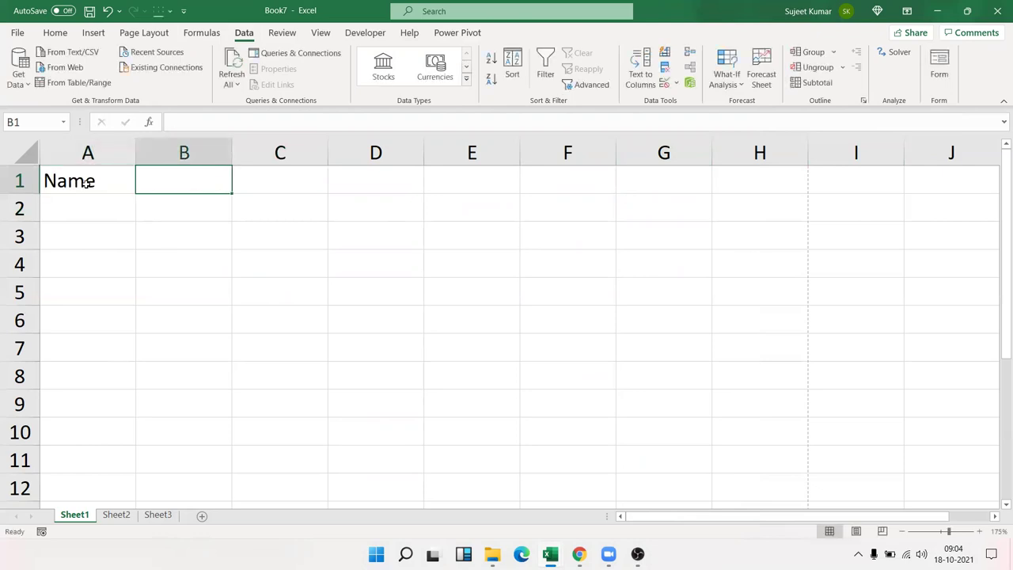
{"action": "type", "text": "City"}
{"action": "key", "text": "Tab"}
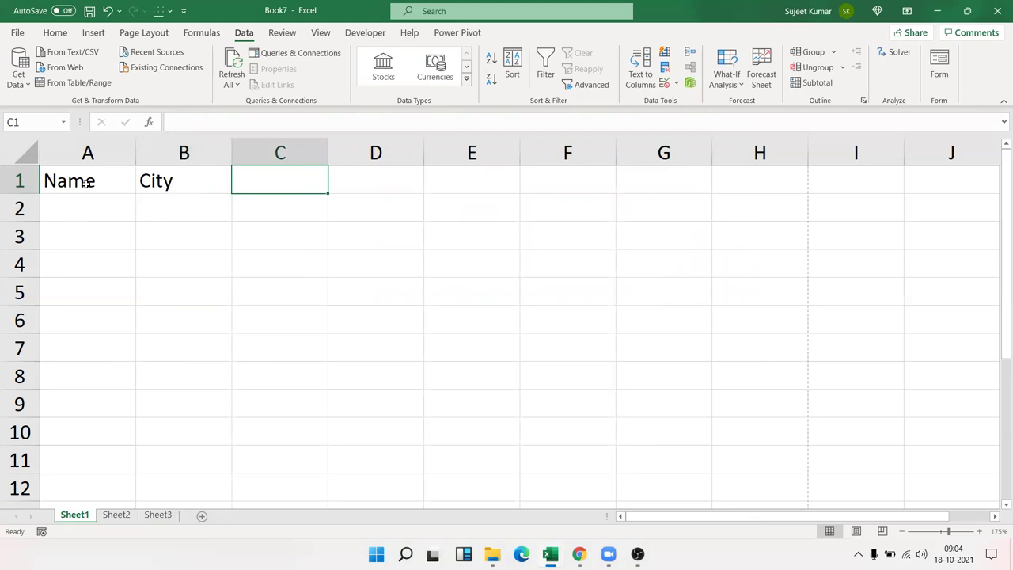
{"action": "type", "text": "Mobile"}
{"action": "key", "text": "Tab"}
{"action": "type", "text": "Amt"}
{"action": "key", "text": "Return"}
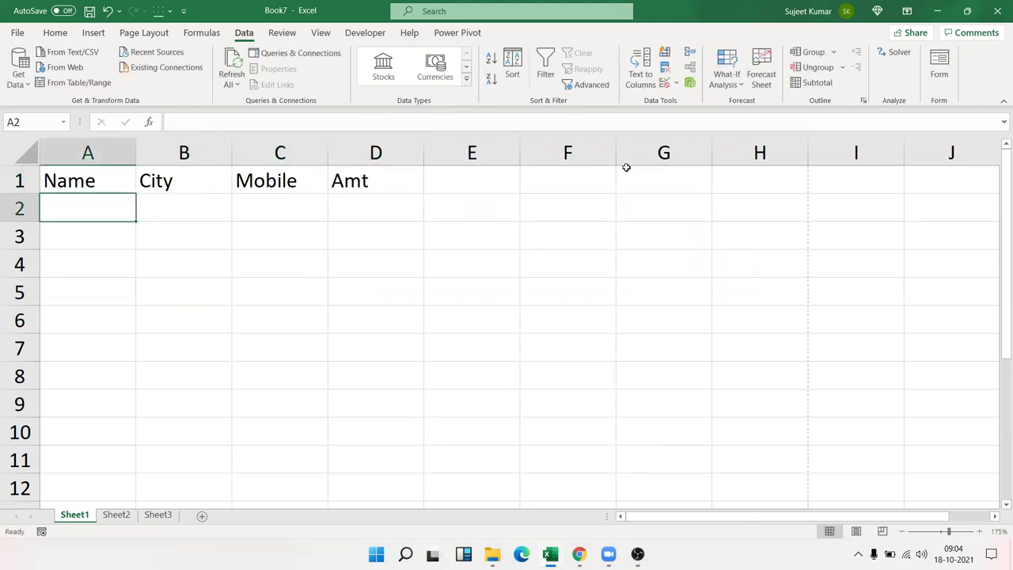
Open the Data Form using row 1 as labels and save a first name record
{"action": "left_click", "coordinate": [939, 67]}
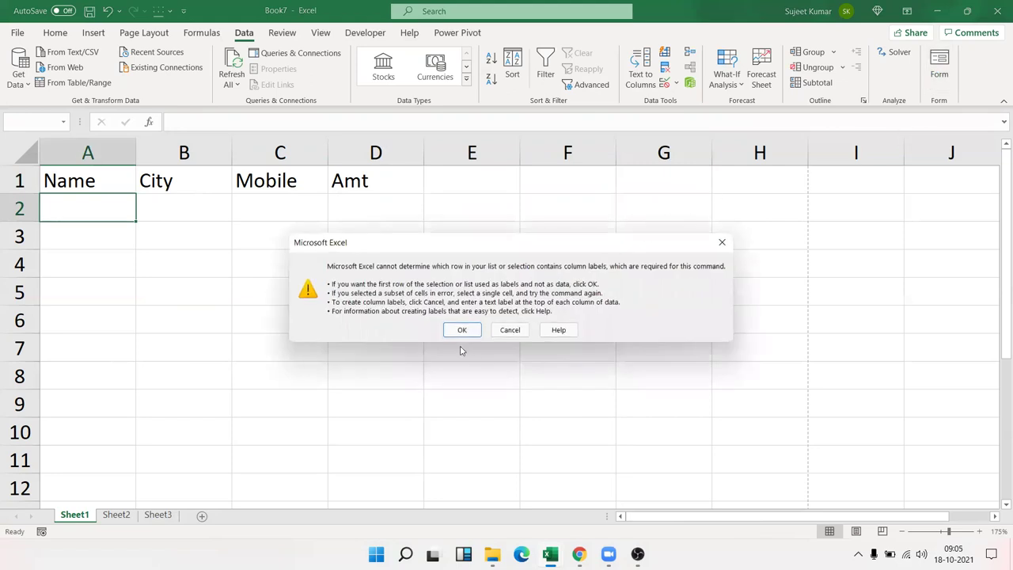
{"action": "left_click", "coordinate": [462, 331]}
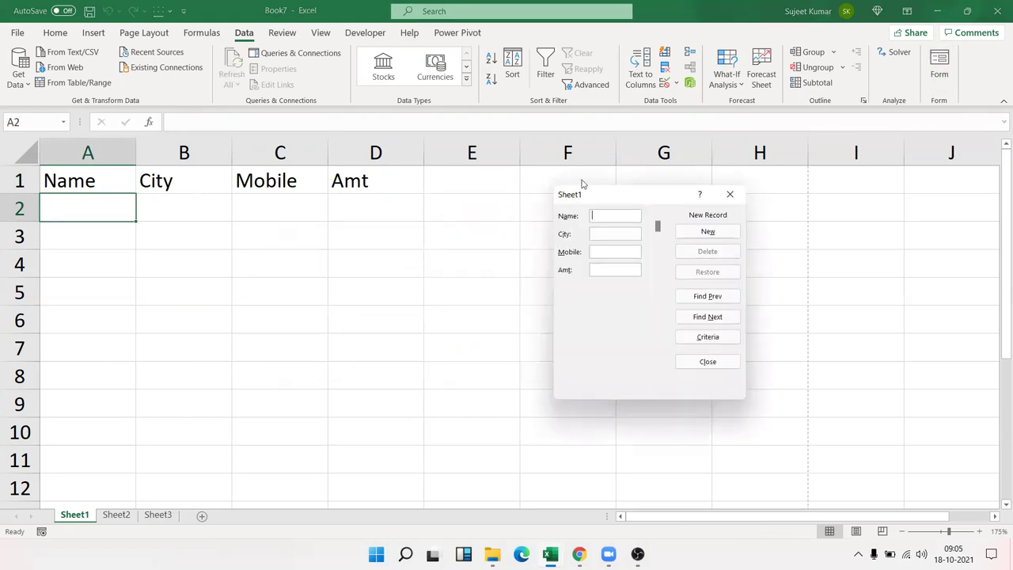
{"action": "left_click_drag", "start_coordinate": [582, 192], "coordinate": [494, 198]}
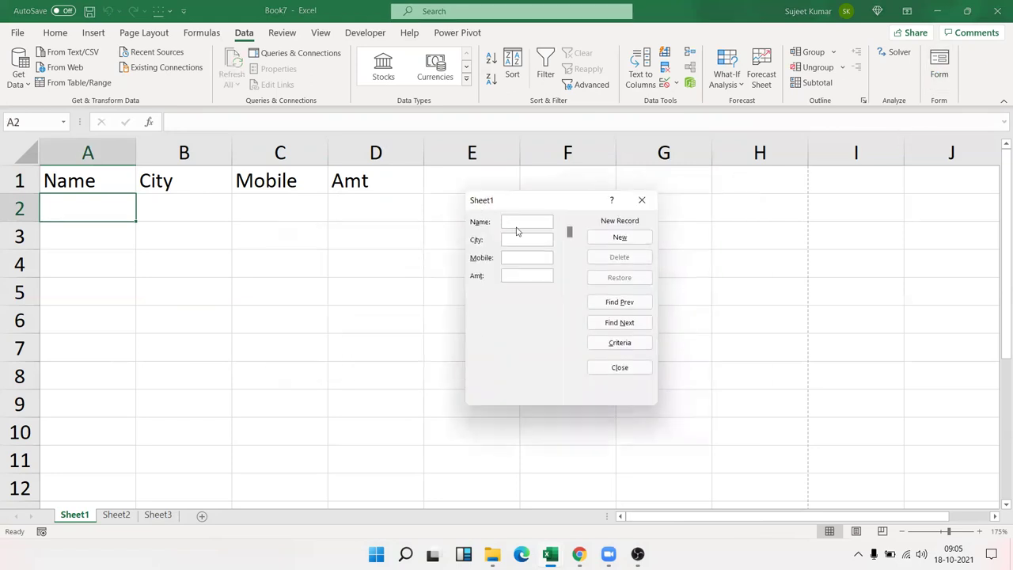
{"action": "type", "text": "Puja"}
{"action": "key", "text": "Return"}
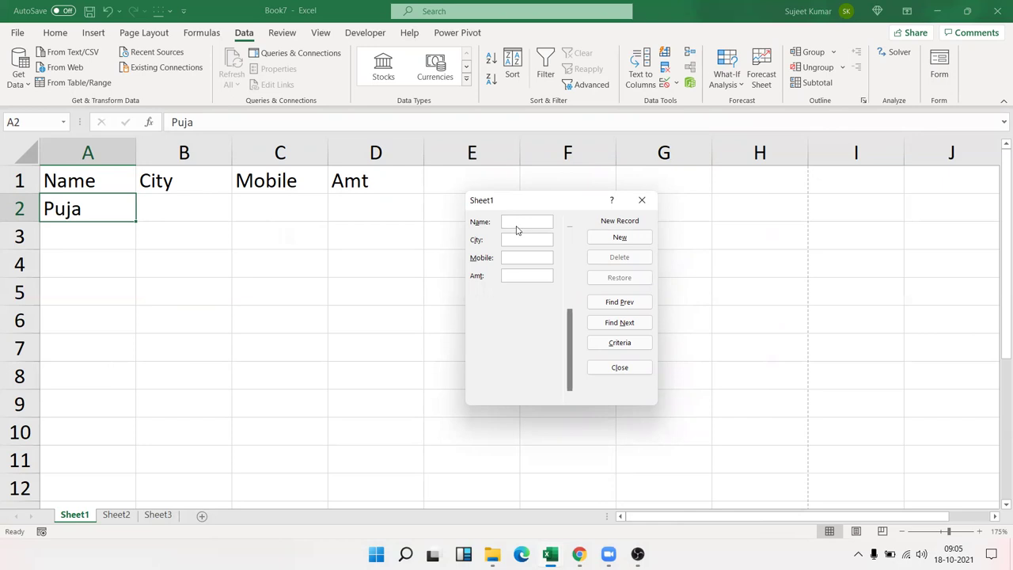
Add a record with a name, city Pune, a mobile number and amount 1251
{"action": "type", "text": "Mohna"}
{"action": "type", "text": "Pune"}
{"action": "key", "text": "Tab"}
{"action": "type", "text": "1251"}
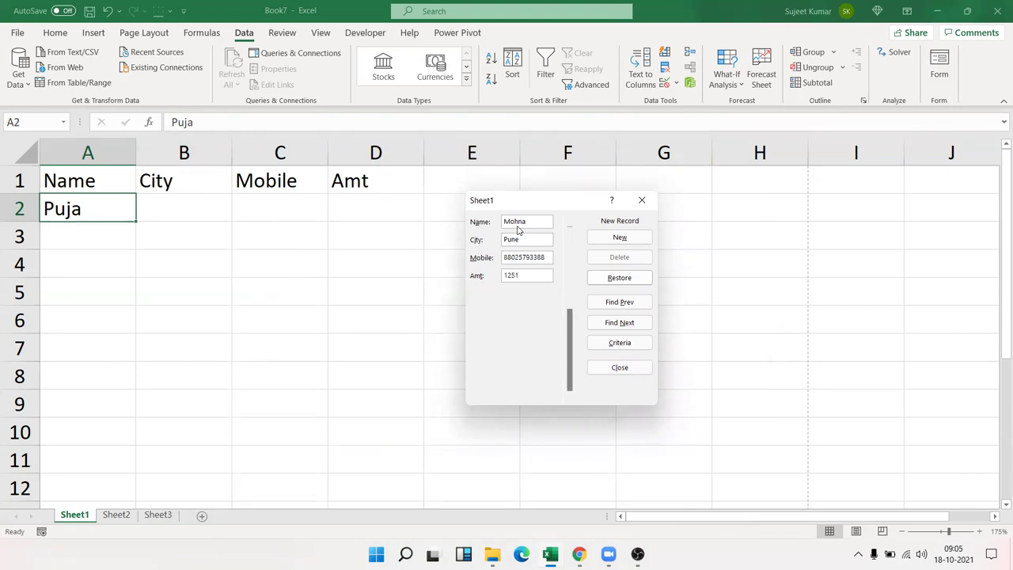
{"action": "left_click", "coordinate": [623, 236]}
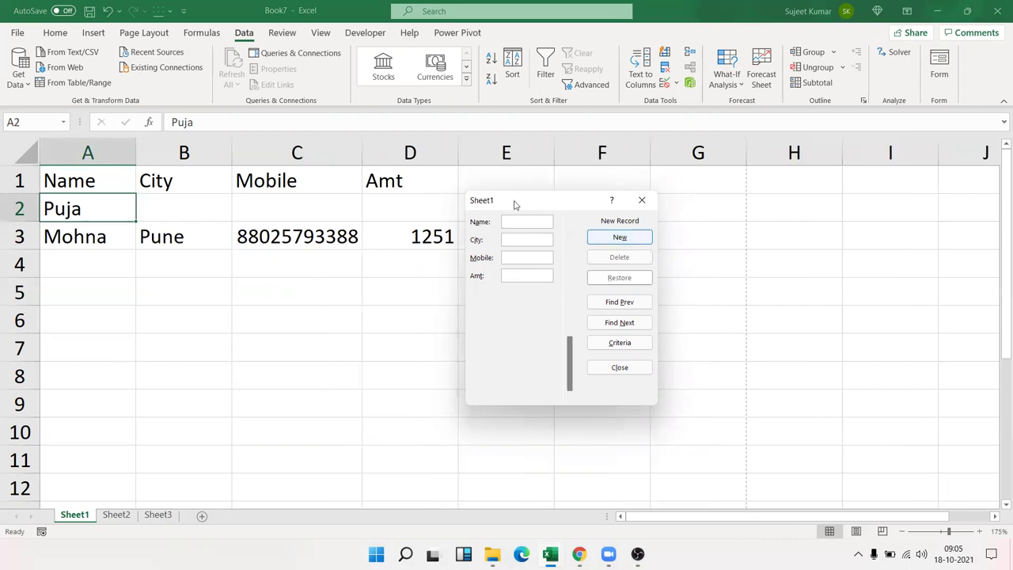
{"action": "left_click_drag", "start_coordinate": [514, 205], "coordinate": [547, 202]}
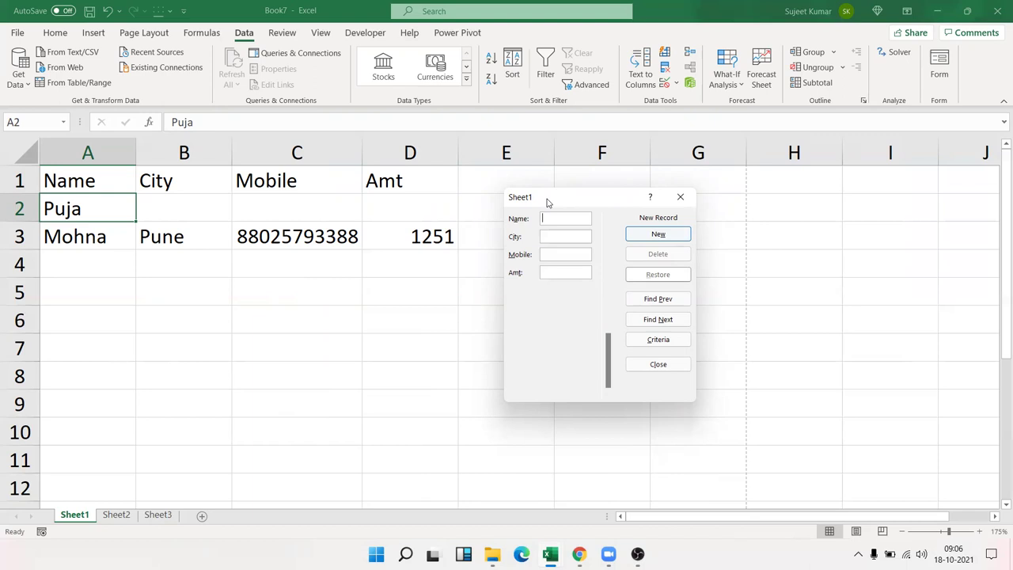
Close the data form, then open and close Excel Options without changes
{"action": "left_click", "coordinate": [680, 196]}
{"action": "left_click", "coordinate": [17, 32]}
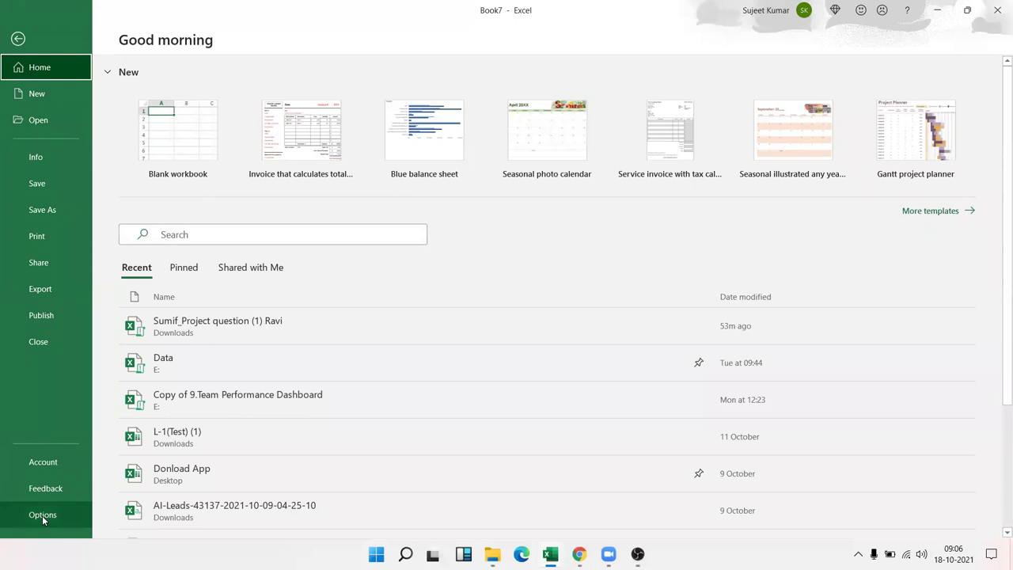
{"action": "left_click", "coordinate": [42, 515]}
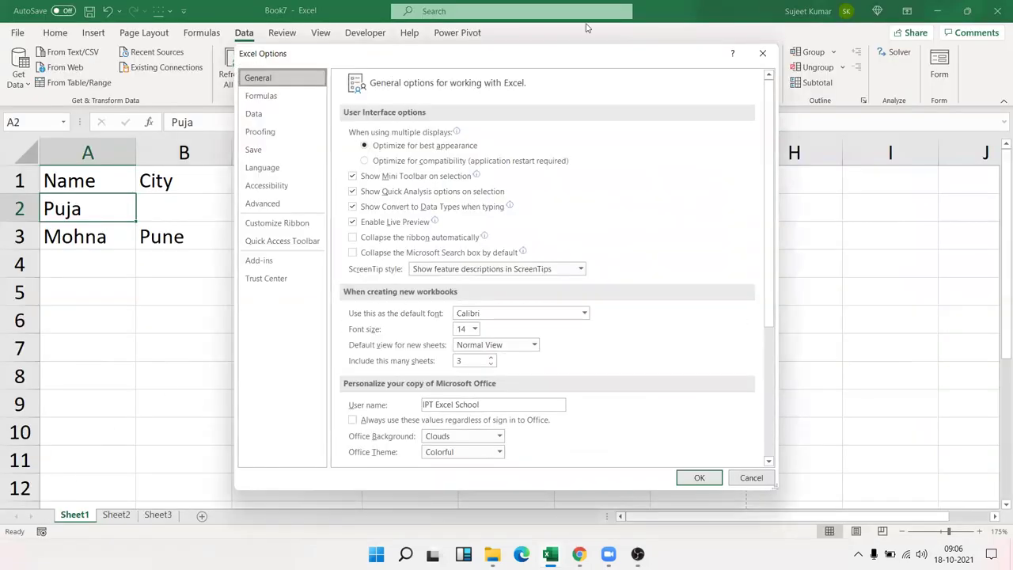
{"action": "left_click", "coordinate": [763, 53]}
Try opening the data form from empty cell G4 and dismiss the warning
{"action": "left_click", "coordinate": [665, 262]}
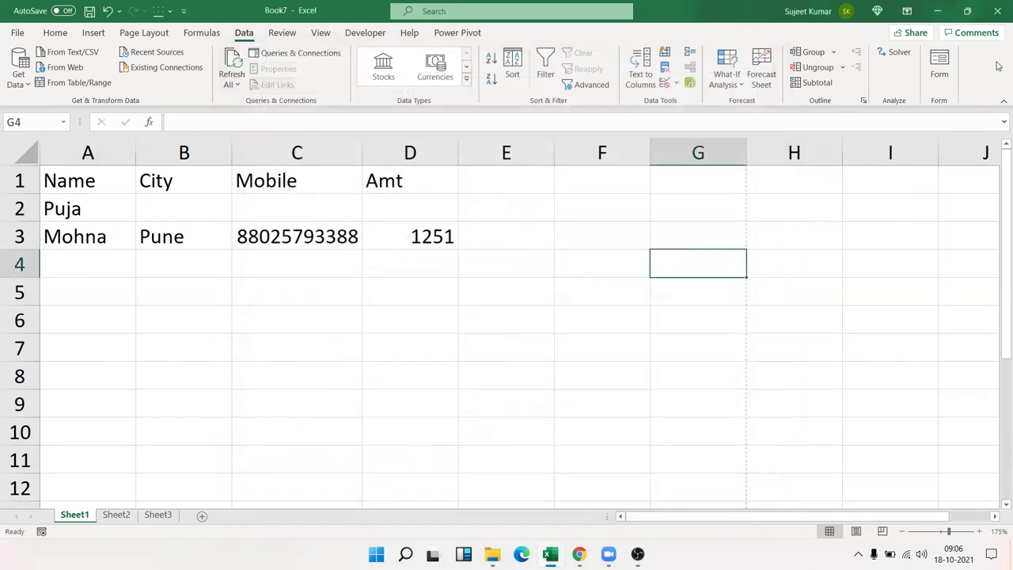
{"action": "left_click", "coordinate": [954, 71]}
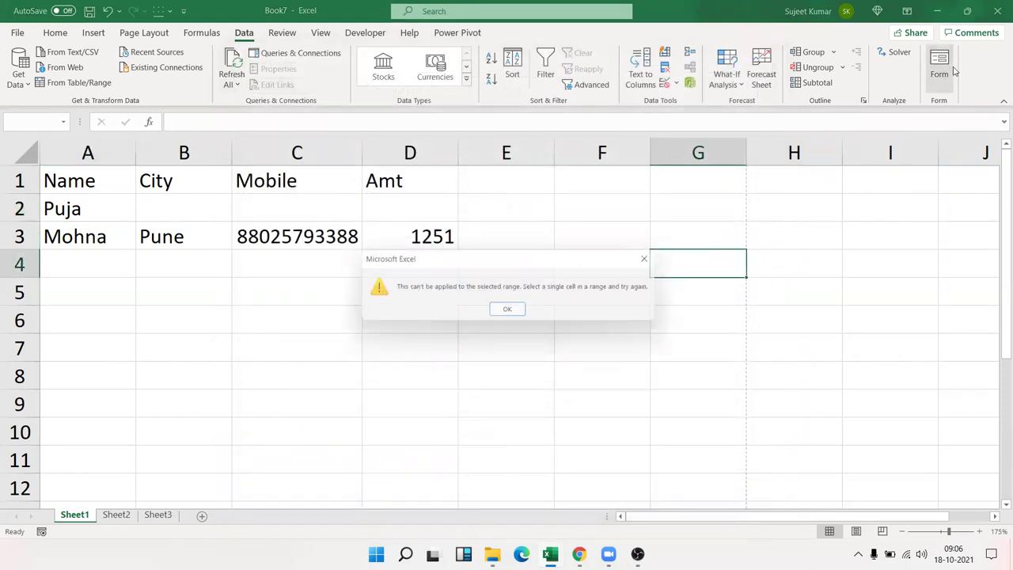
{"action": "left_click", "coordinate": [513, 310]}
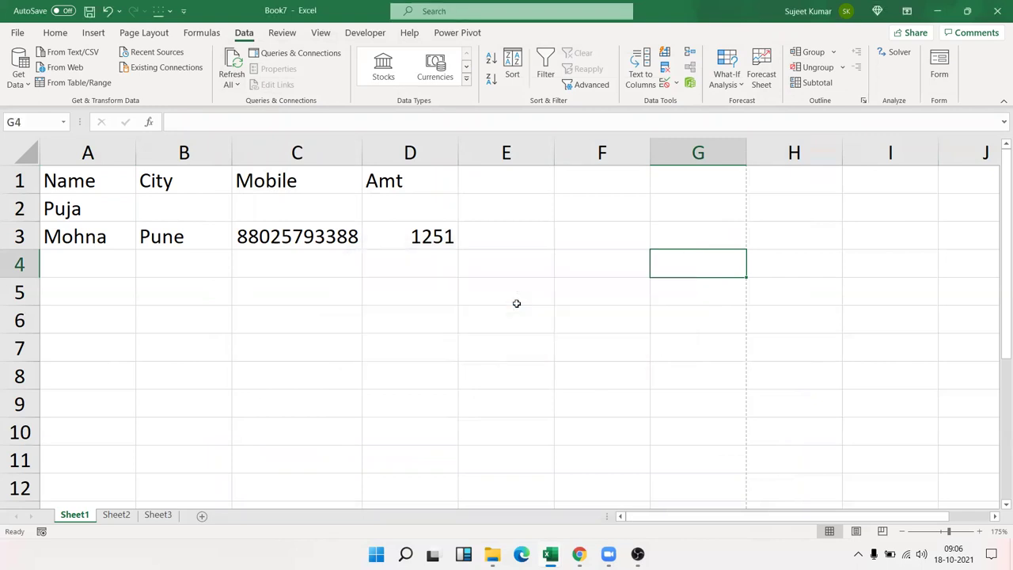
Reopen the data form on the Name/City/Mobile/Amt list, review both records, and close it
{"action": "left_click", "coordinate": [308, 235]}
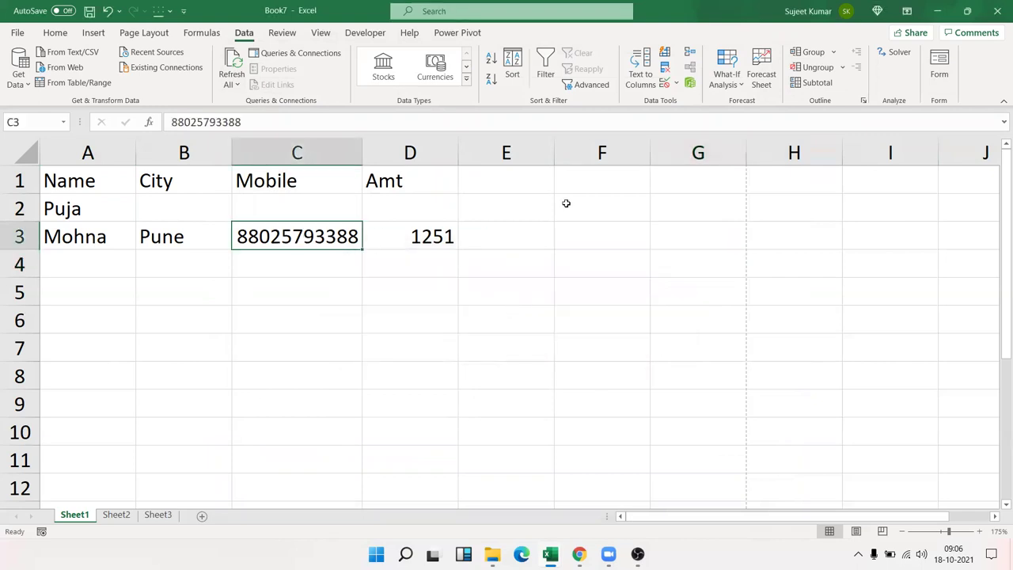
{"action": "left_click", "coordinate": [942, 67]}
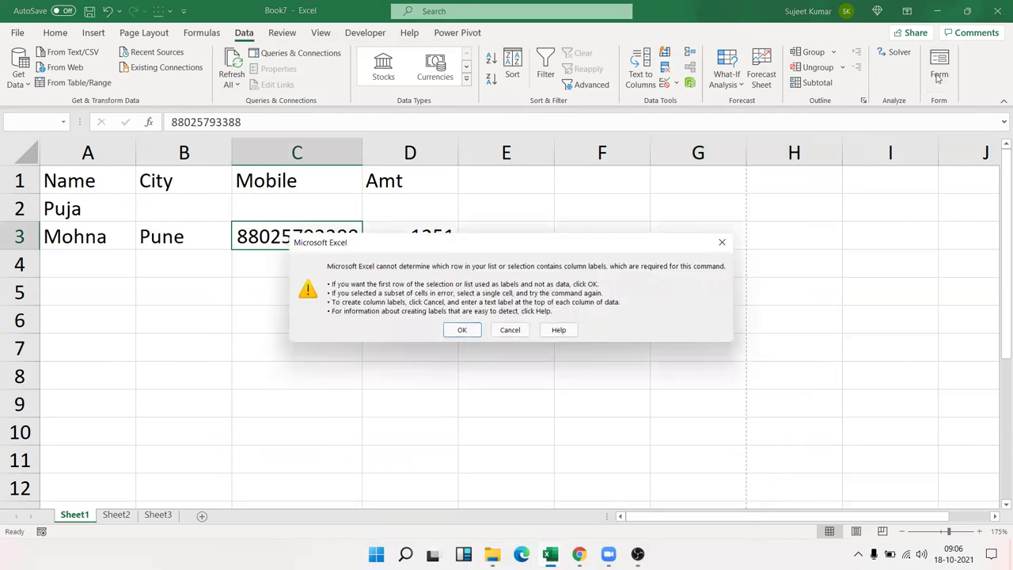
{"action": "left_click", "coordinate": [474, 335]}
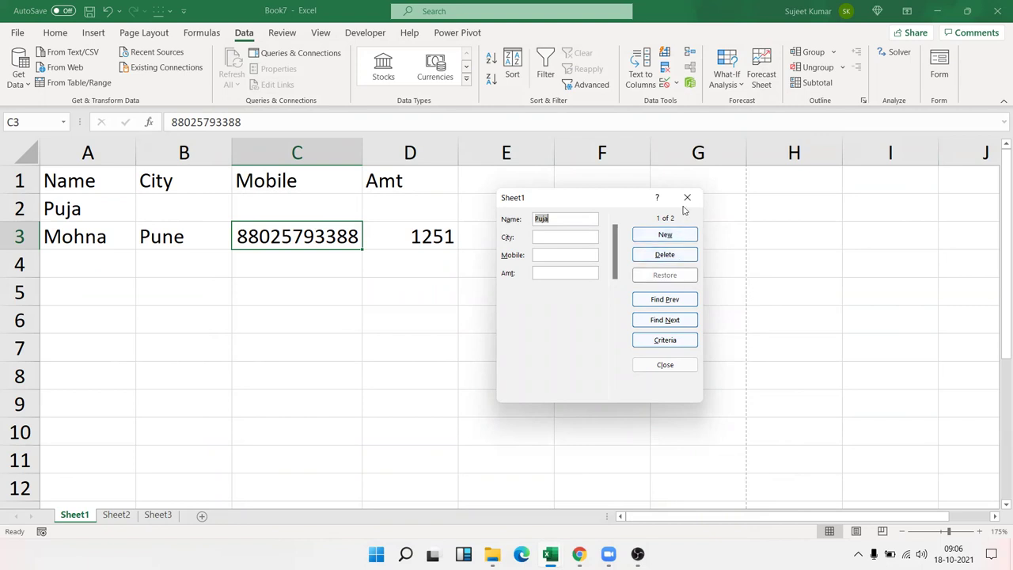
{"action": "left_click", "coordinate": [687, 197]}
Select cells D5 and C4, then switch to the empty Sheet2
{"action": "left_click", "coordinate": [440, 286]}
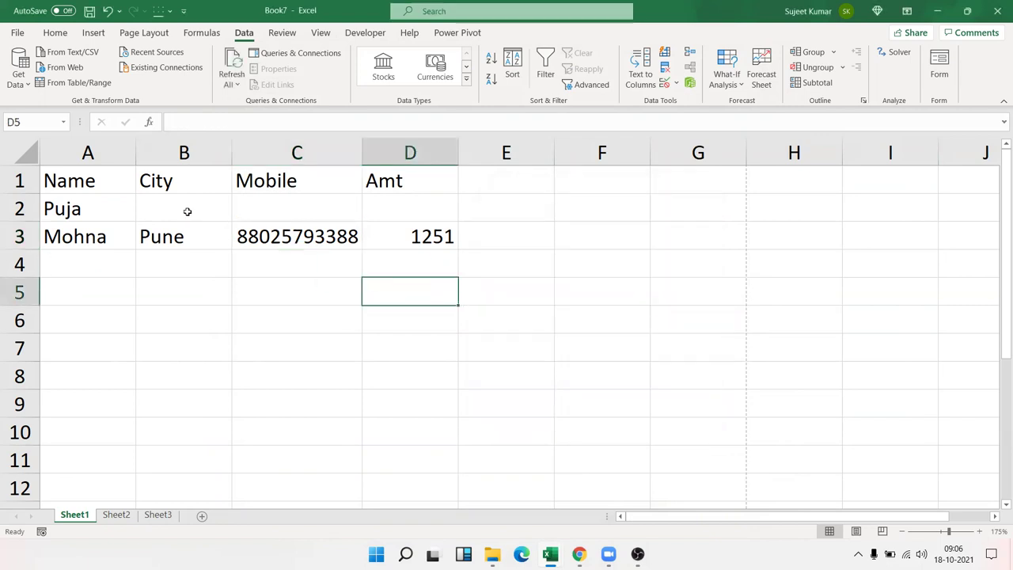
{"action": "left_click", "coordinate": [241, 269]}
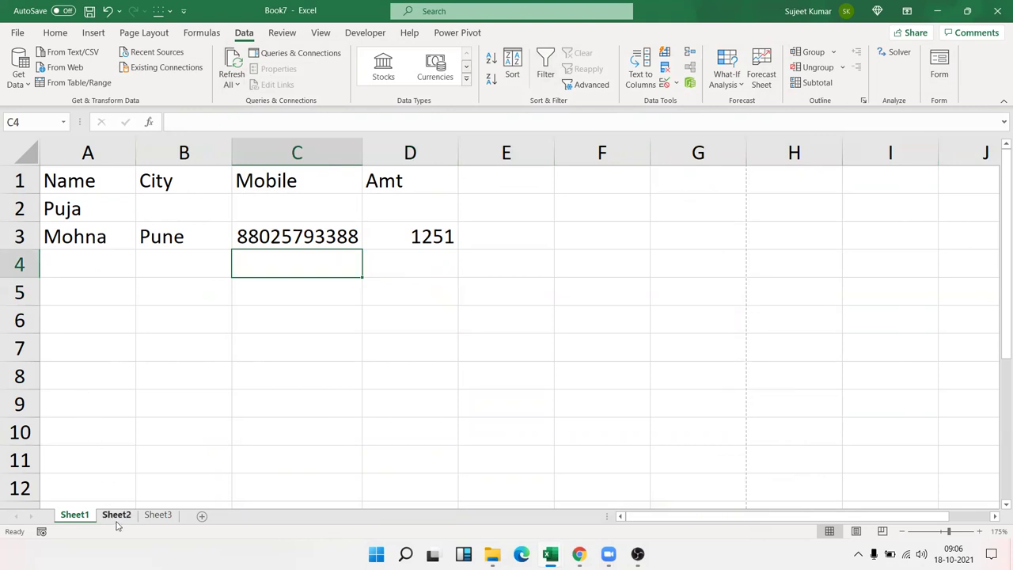
{"action": "left_click", "coordinate": [116, 515]}
Open Excel Options on Customize the Ribbon and collapse the Data tab's groups in Main Tabs
{"action": "left_click", "coordinate": [24, 36]}
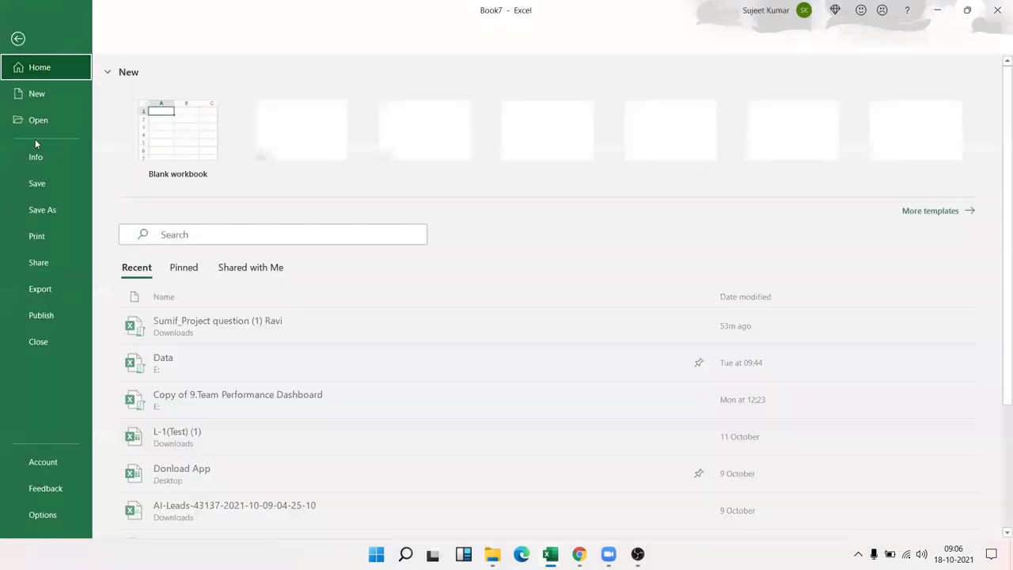
{"action": "left_click", "coordinate": [55, 517]}
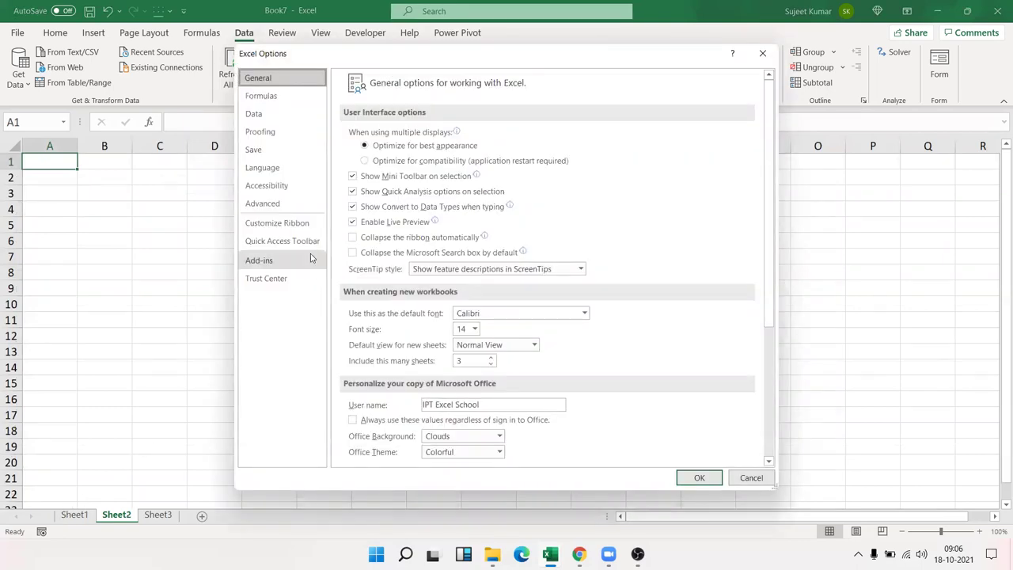
{"action": "left_click", "coordinate": [300, 227]}
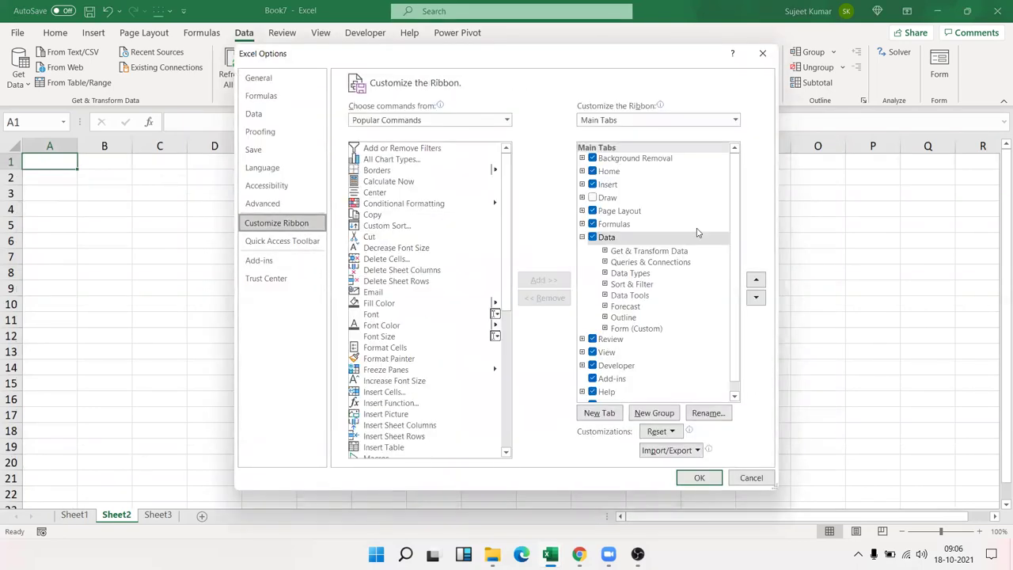
{"action": "left_click", "coordinate": [583, 237]}
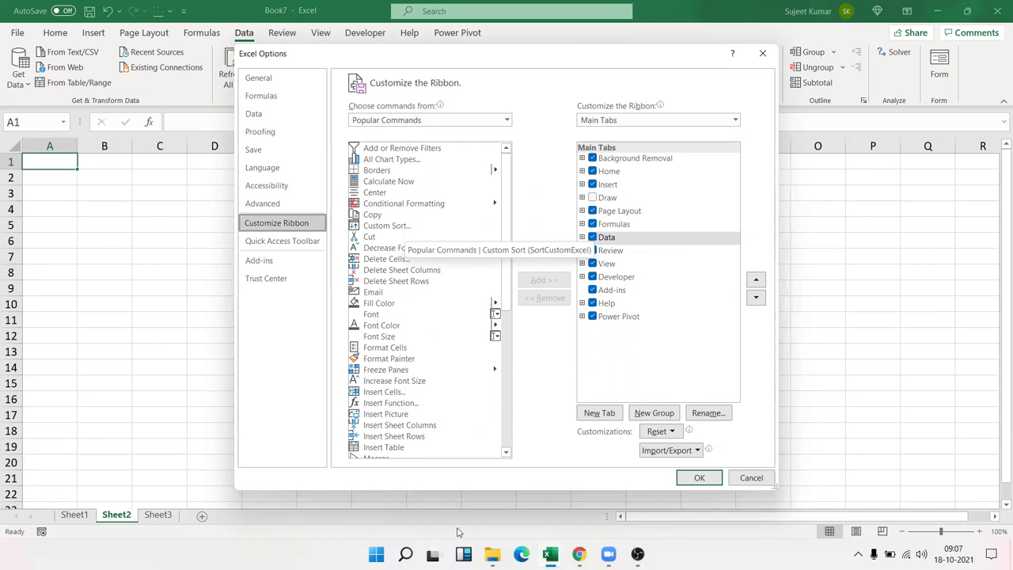
{"action": "mouse_move", "coordinate": [608, 554]}
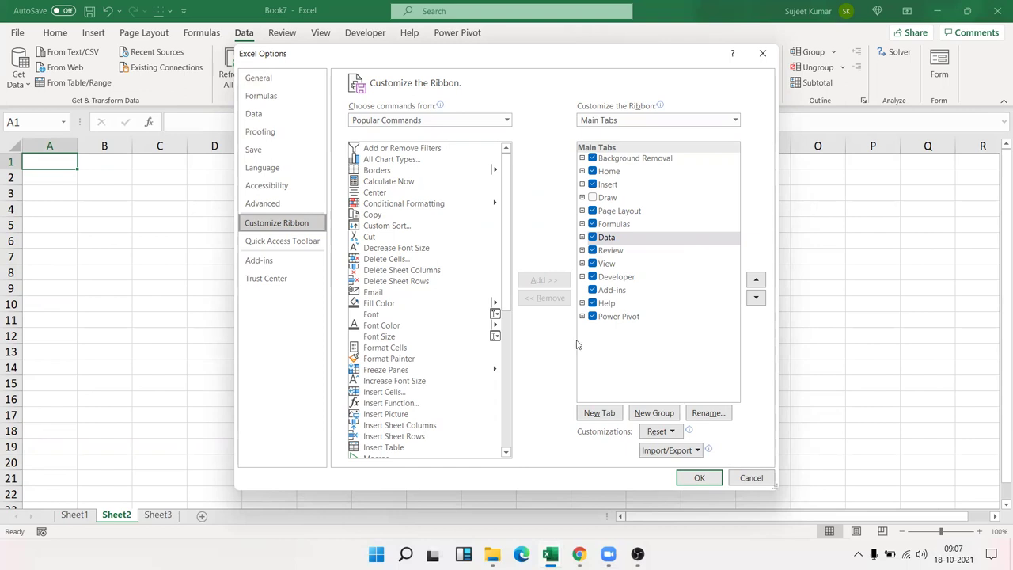
Add a new custom ribbon tab and rename it IMP
{"action": "left_click", "coordinate": [600, 414]}
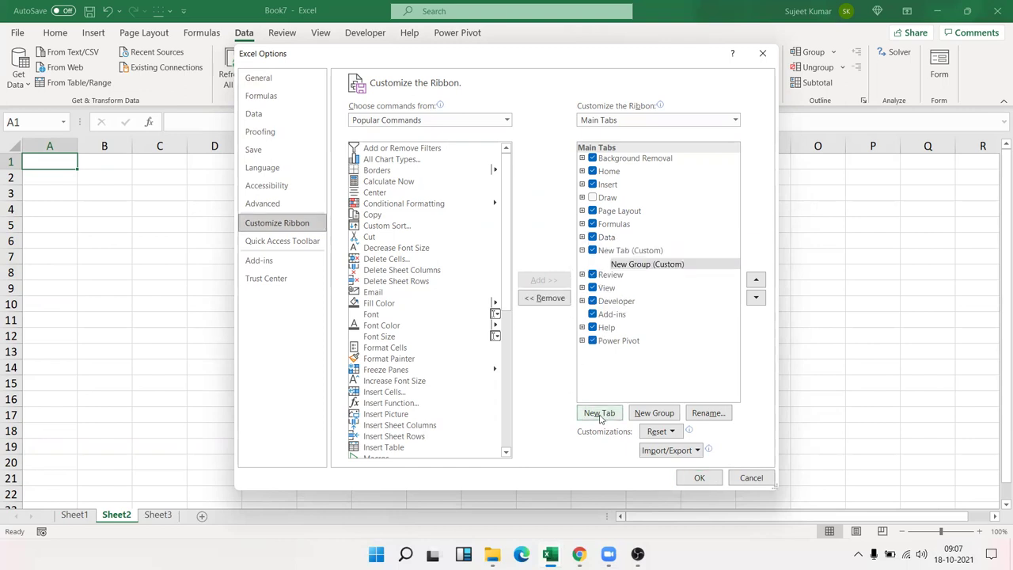
{"action": "left_click", "coordinate": [606, 250]}
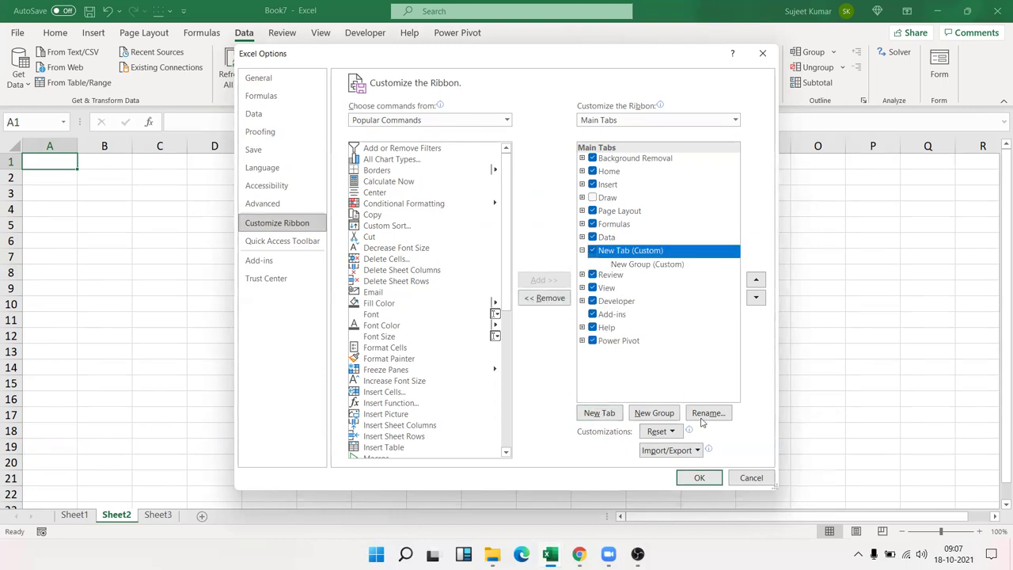
{"action": "left_click", "coordinate": [702, 415]}
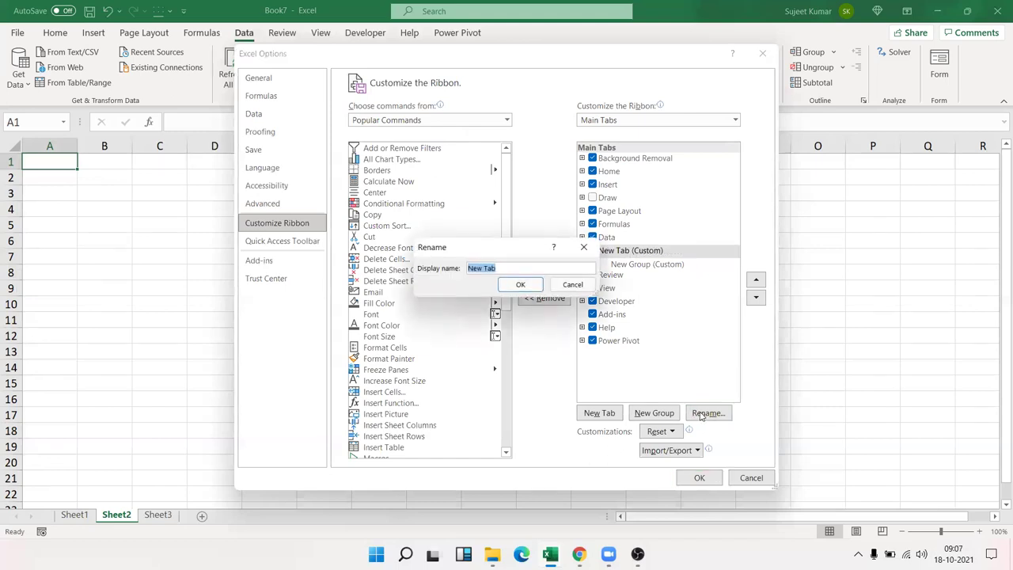
{"action": "type", "text": "IMP"}
{"action": "left_click", "coordinate": [520, 284]}
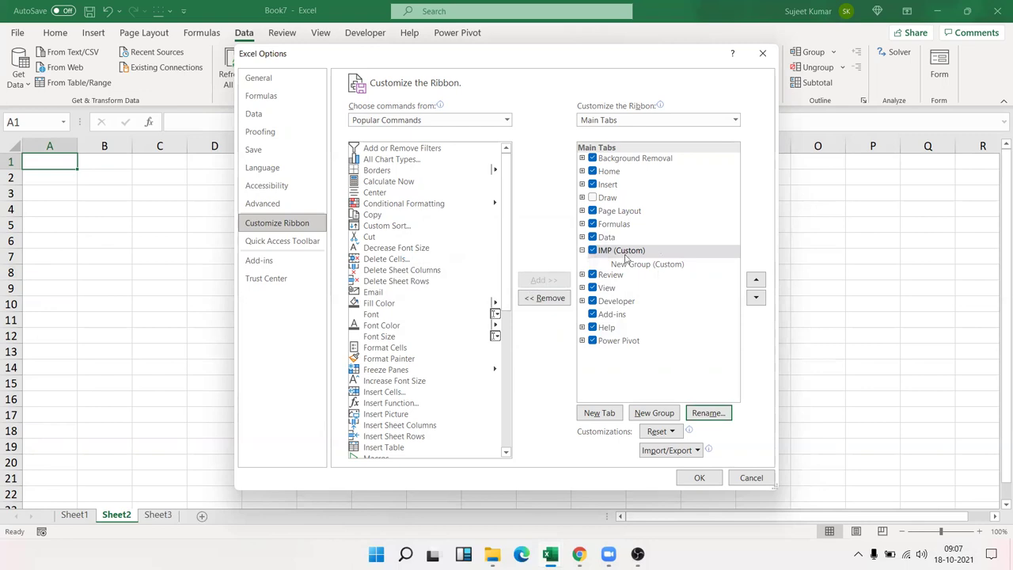
From Commands Not in the Ribbon, add AutoFormat to the IMP tab's New Group
{"action": "left_click", "coordinate": [405, 123]}
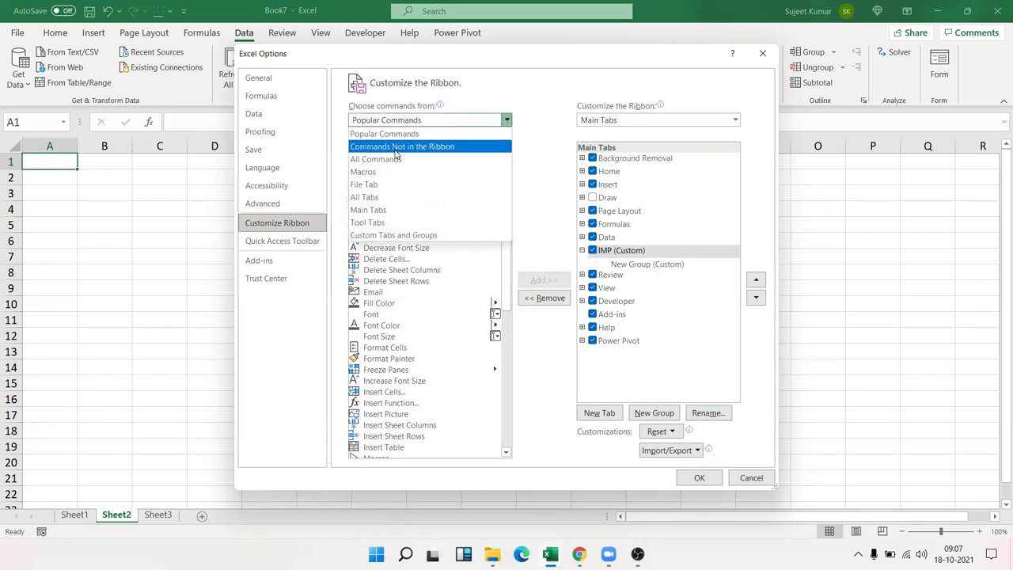
{"action": "left_click", "coordinate": [397, 150]}
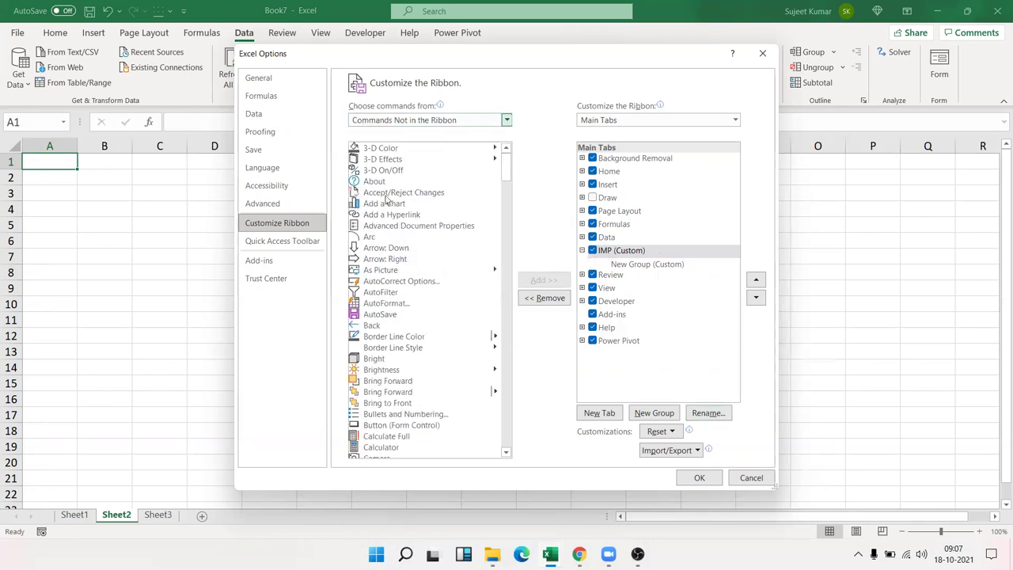
{"action": "left_click", "coordinate": [387, 308]}
{"action": "left_click", "coordinate": [526, 280]}
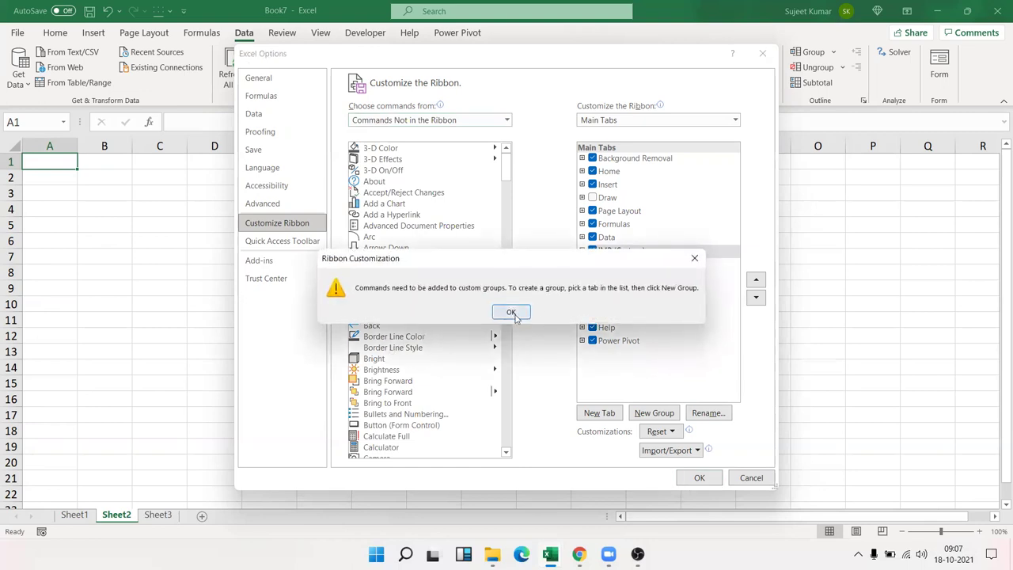
{"action": "left_click", "coordinate": [510, 311]}
{"action": "left_click", "coordinate": [624, 263]}
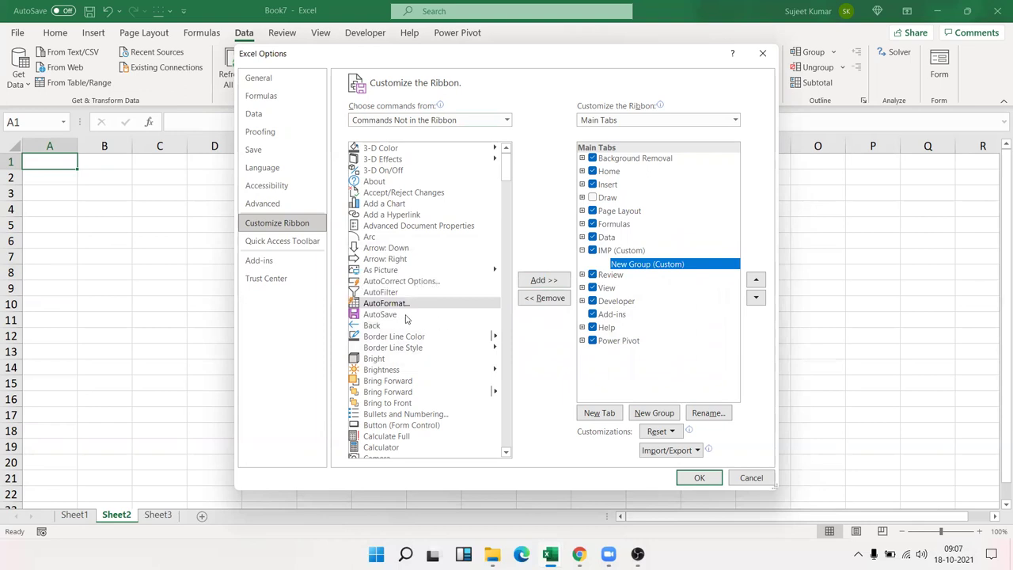
{"action": "left_click", "coordinate": [541, 281]}
Add Back, Calculator and Camera to the same New Group
{"action": "left_click", "coordinate": [429, 325]}
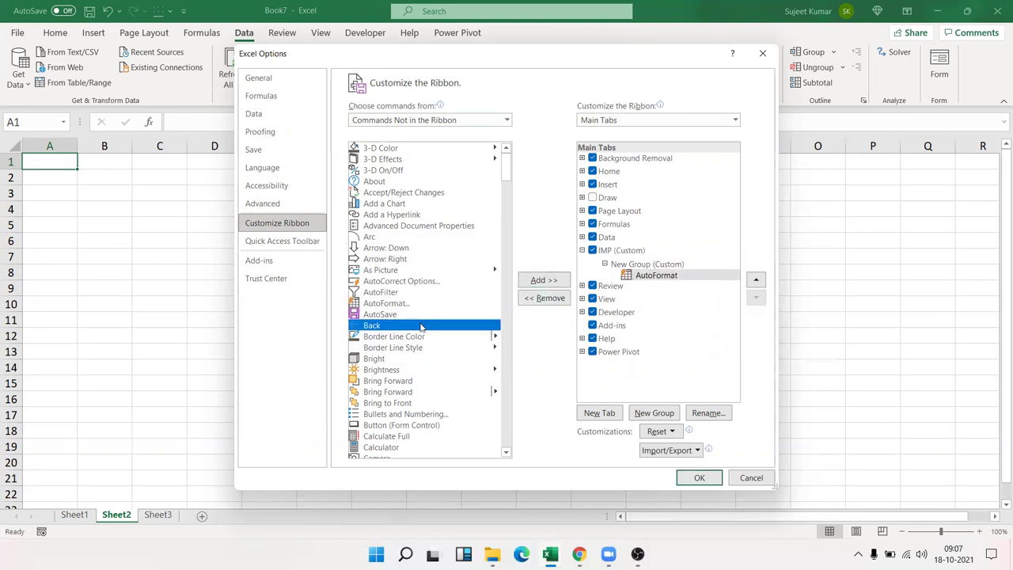
{"action": "left_click", "coordinate": [529, 283]}
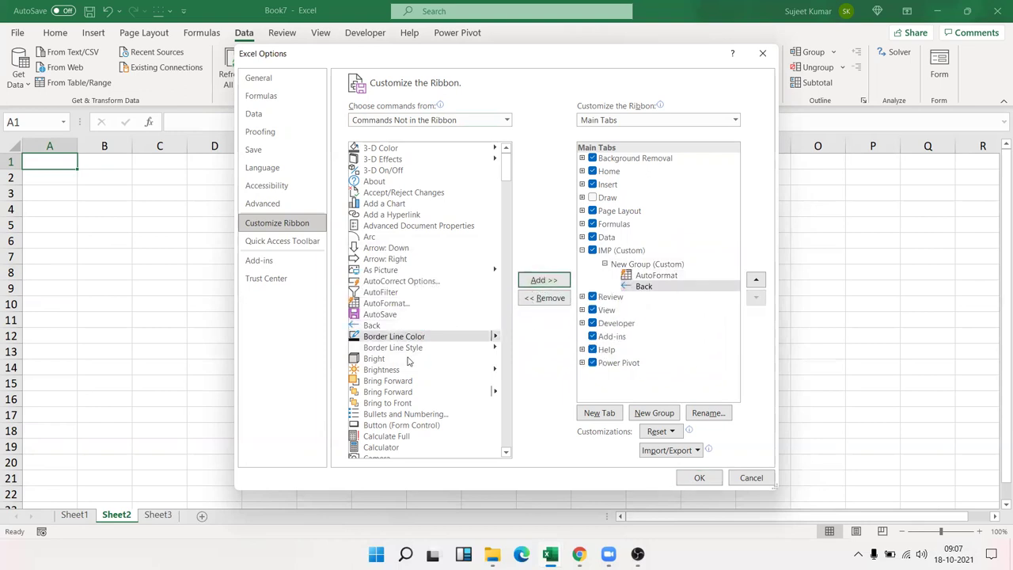
{"action": "left_click", "coordinate": [410, 361]}
{"action": "scroll", "coordinate": [451, 366], "scroll_direction": "down", "scroll_amount": 2}
{"action": "scroll", "coordinate": [450, 366], "scroll_direction": "down", "scroll_amount": 1}
{"action": "left_click", "coordinate": [409, 353]}
{"action": "left_click", "coordinate": [547, 284]}
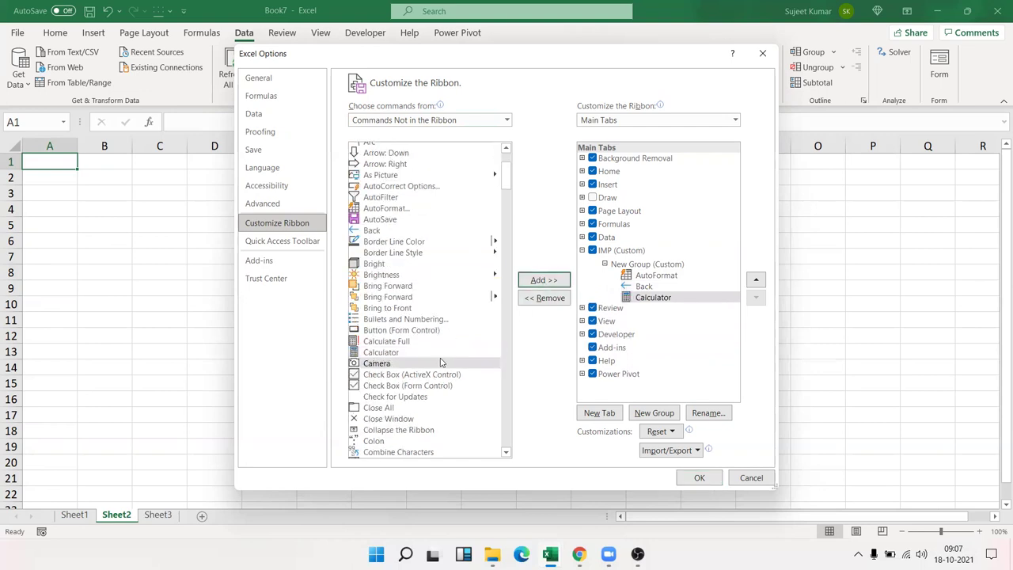
{"action": "left_click", "coordinate": [546, 281]}
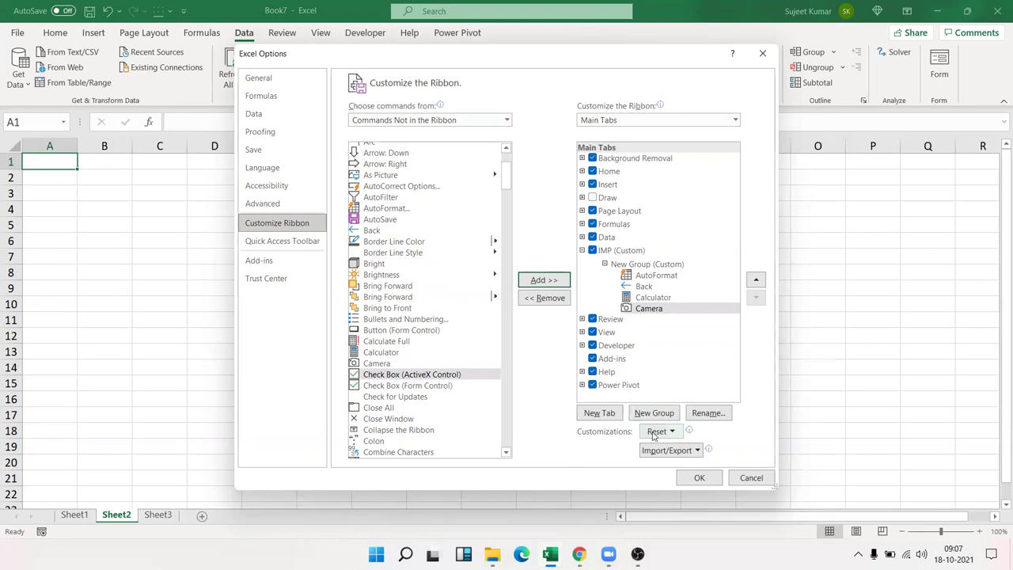
Apply the ribbon changes, test IMP's Camera with a picture of A1, then delete the picture
{"action": "left_click", "coordinate": [699, 478]}
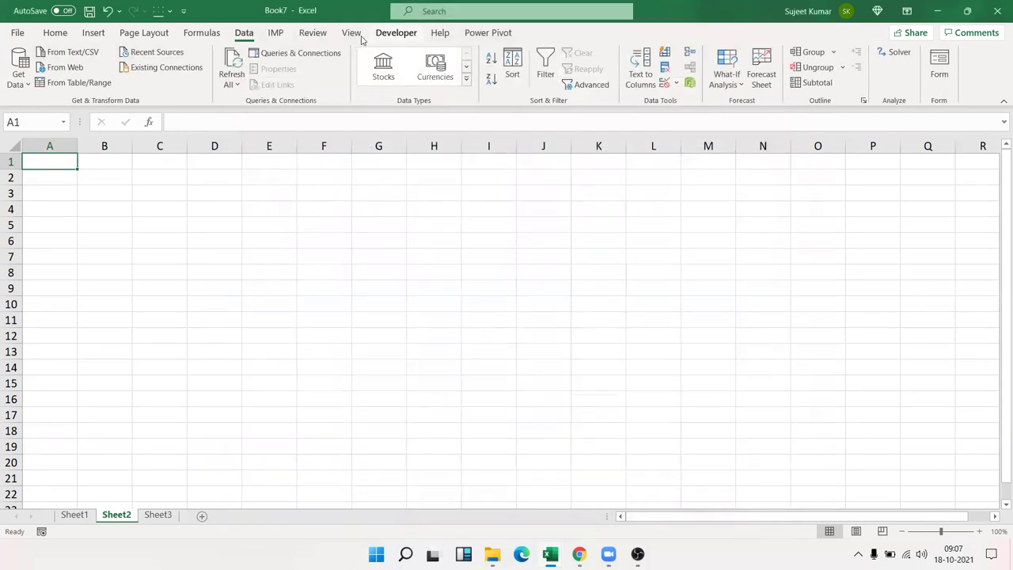
{"action": "left_click", "coordinate": [276, 33]}
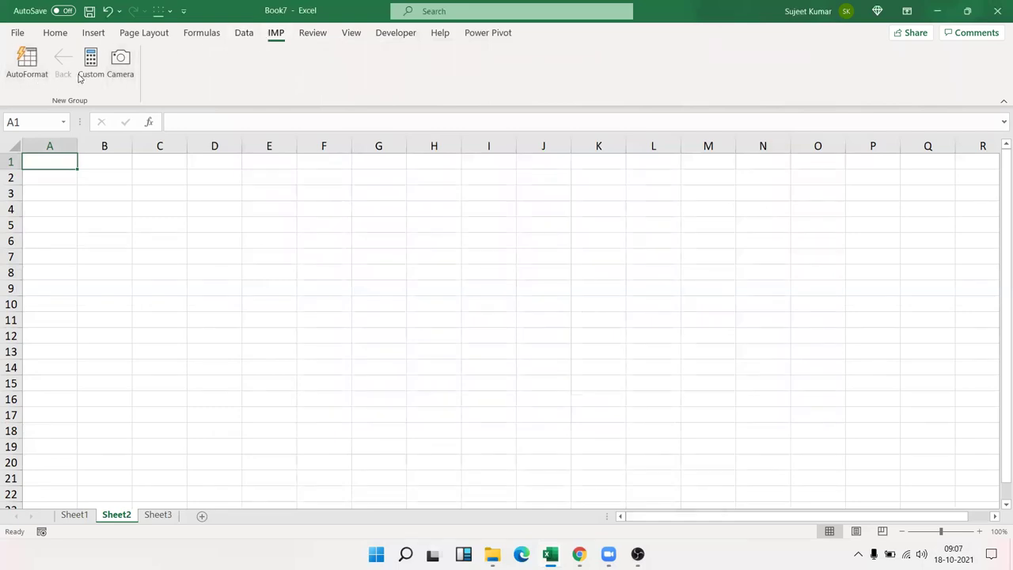
{"action": "left_click", "coordinate": [120, 72]}
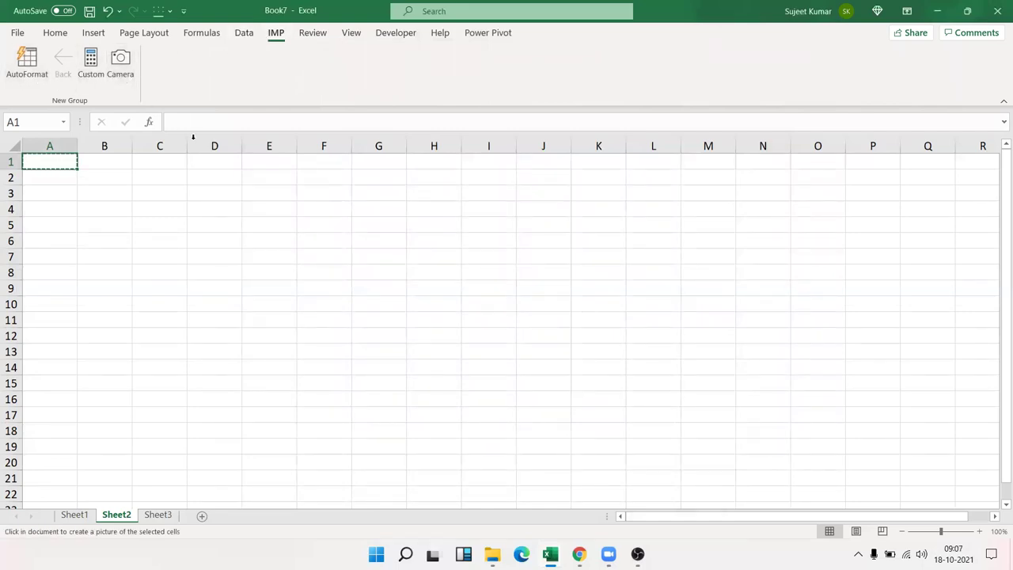
{"action": "left_click", "coordinate": [228, 210]}
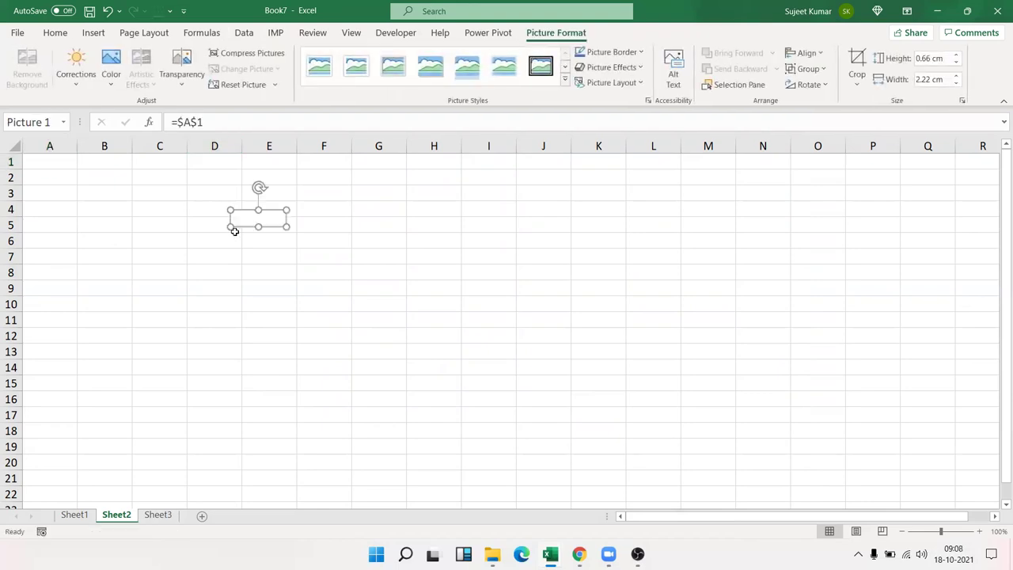
{"action": "key", "text": "Delete"}
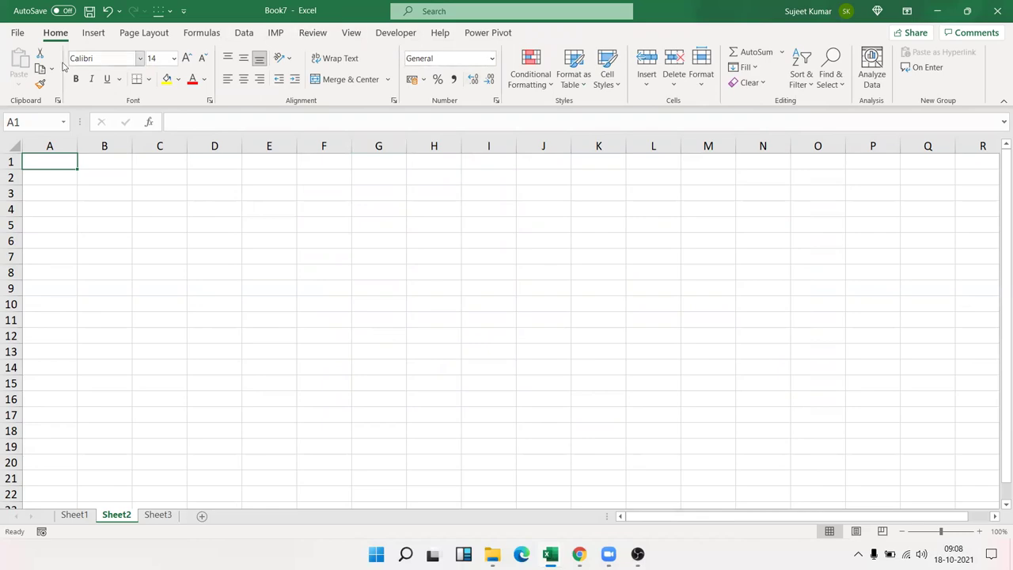
{"action": "left_click", "coordinate": [17, 33]}
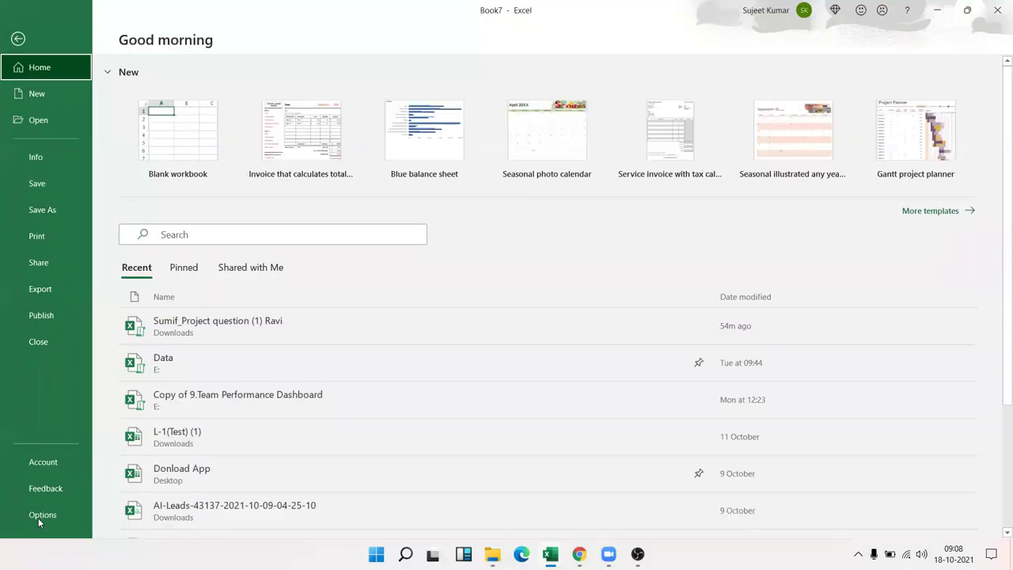
Add Calculator from Commands Not in the Ribbon to the Quick Access Toolbar after Borders, and confirm
{"action": "left_click", "coordinate": [36, 516]}
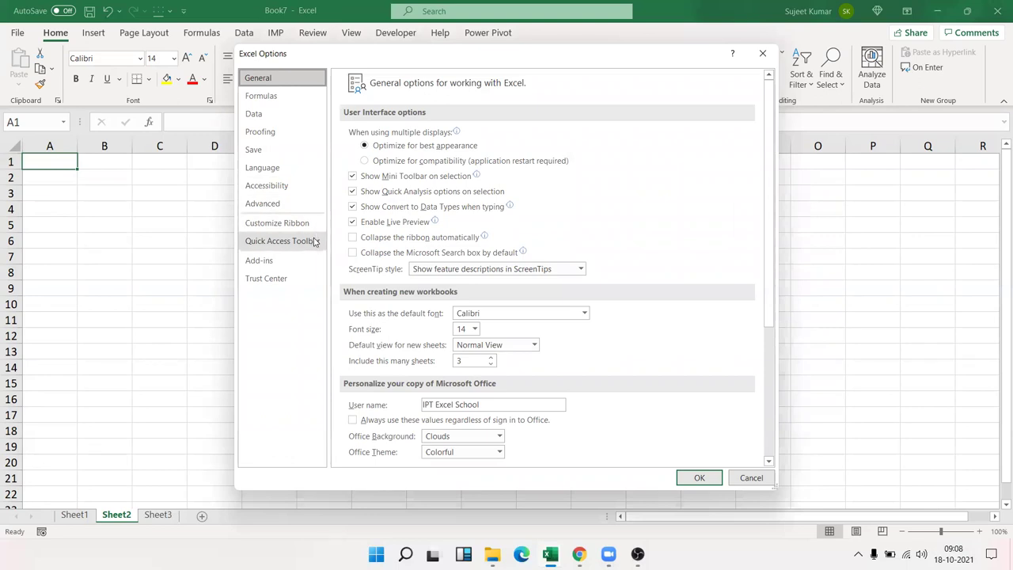
{"action": "left_click", "coordinate": [295, 223]}
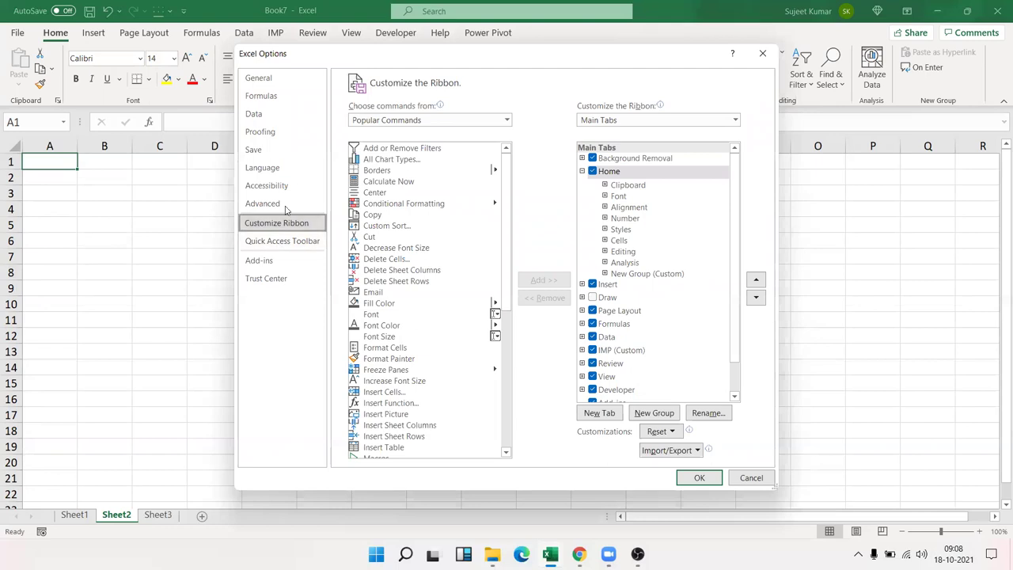
{"action": "left_click", "coordinate": [281, 242]}
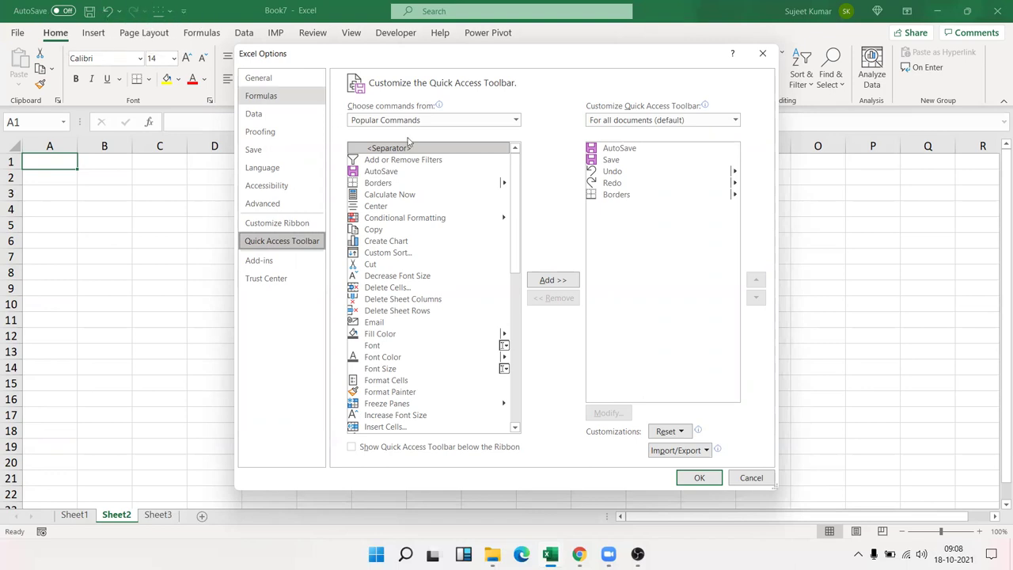
{"action": "left_click", "coordinate": [615, 197]}
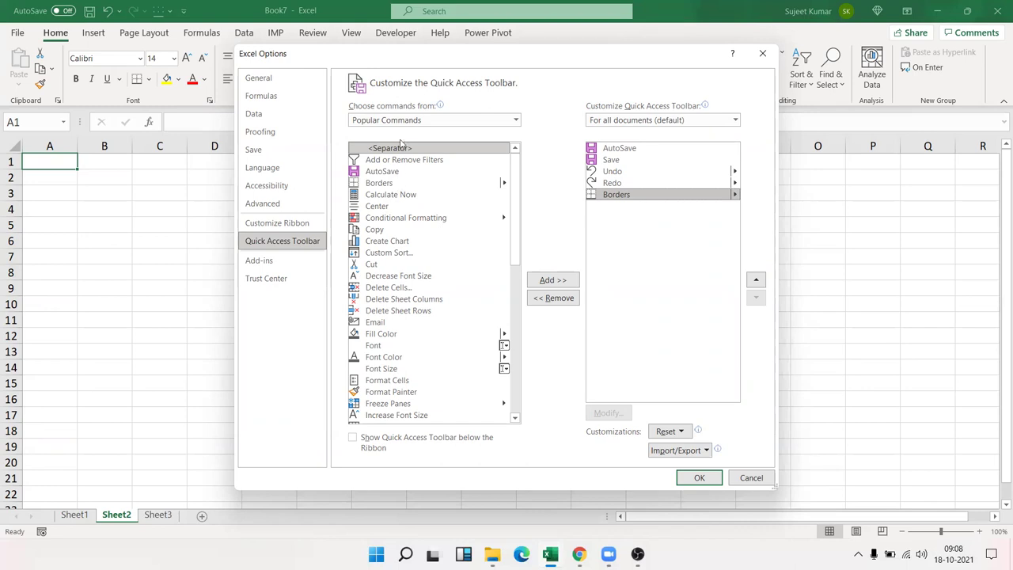
{"action": "left_click", "coordinate": [516, 119]}
{"action": "left_click", "coordinate": [410, 145]}
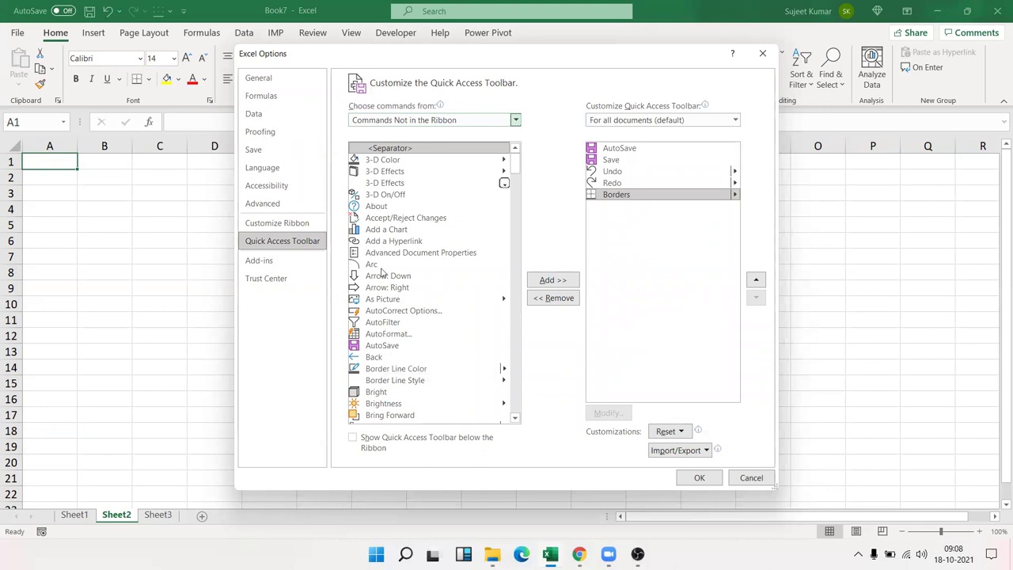
{"action": "scroll", "coordinate": [385, 330], "scroll_direction": "down", "scroll_amount": 1}
{"action": "scroll", "coordinate": [386, 330], "scroll_direction": "down", "scroll_amount": 1}
{"action": "scroll", "coordinate": [386, 350], "scroll_direction": "down", "scroll_amount": 2}
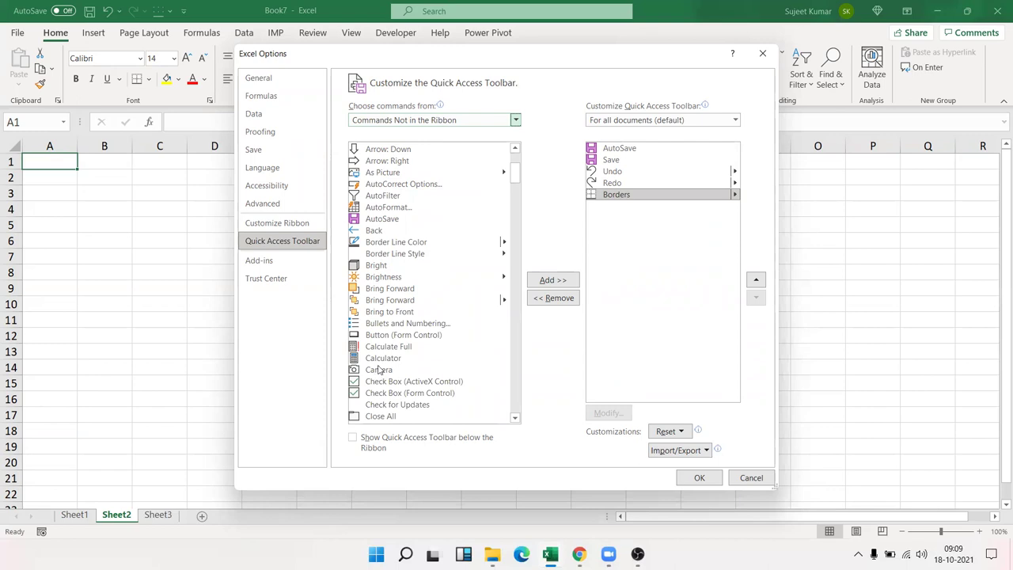
{"action": "left_click", "coordinate": [381, 359]}
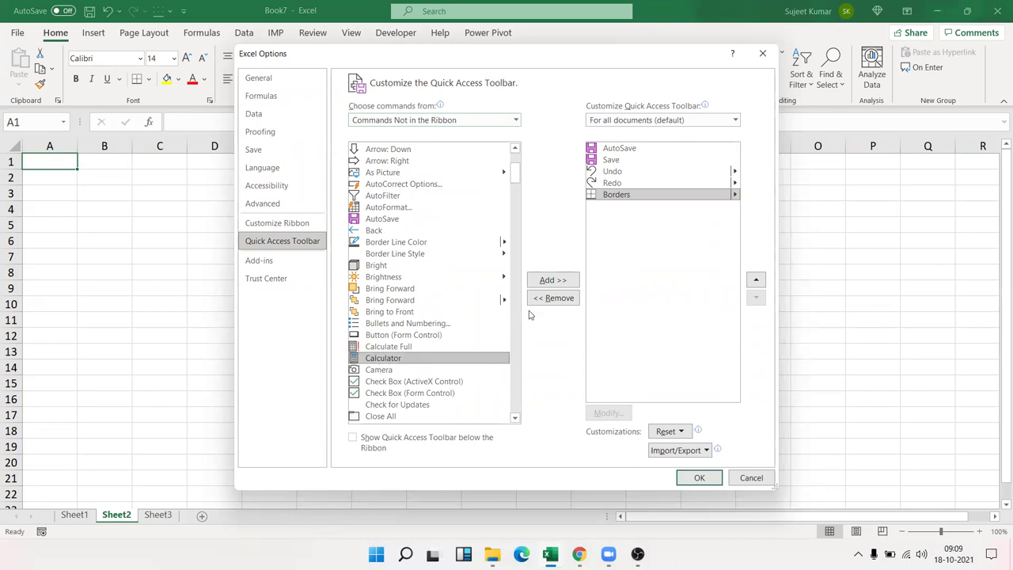
{"action": "left_click", "coordinate": [543, 284]}
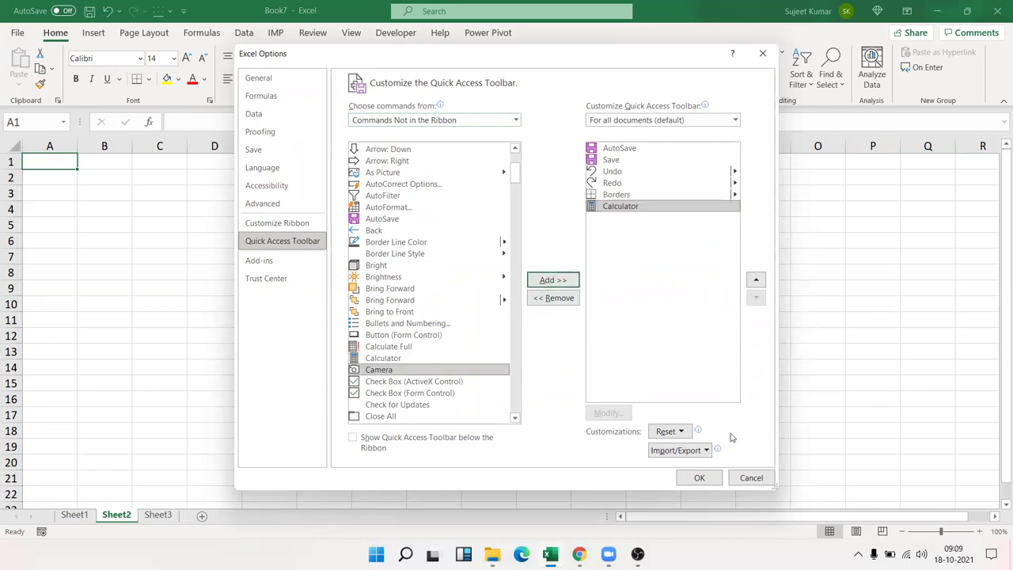
{"action": "left_click", "coordinate": [700, 478]}
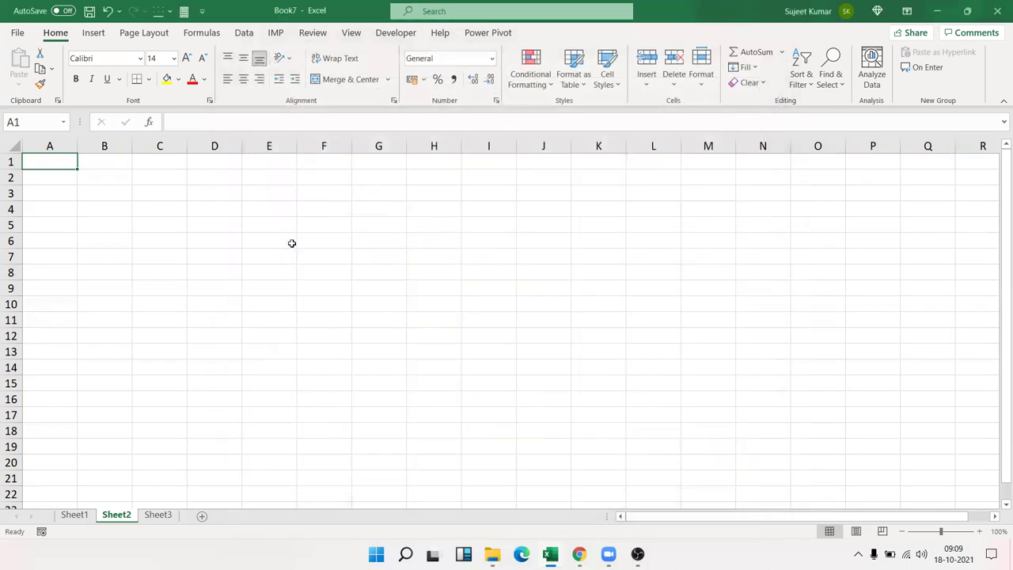
Launch Calculator from the Quick Access Toolbar, move its window aside, and close it
{"action": "left_click", "coordinate": [184, 11]}
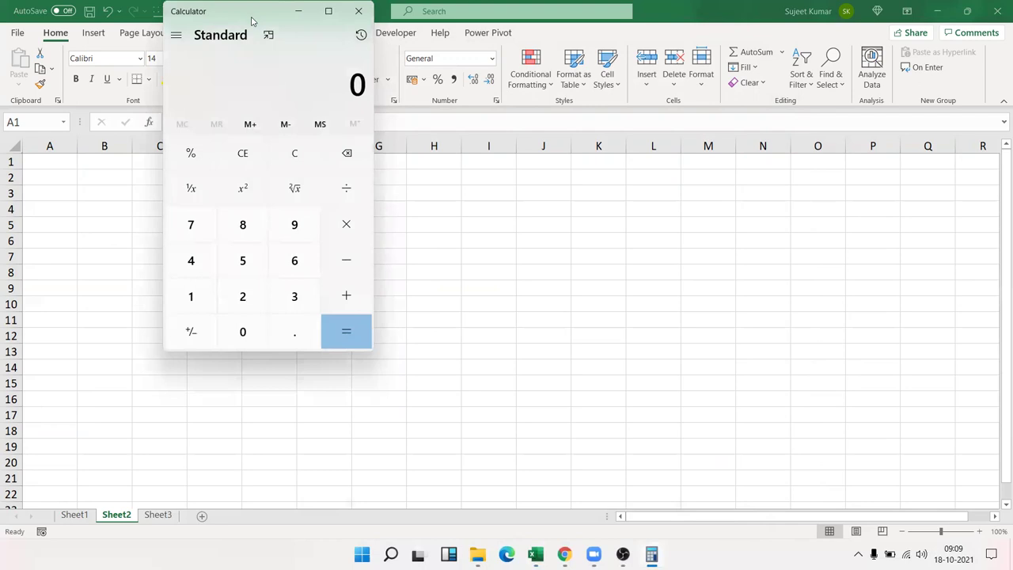
{"action": "left_click_drag", "start_coordinate": [252, 21], "coordinate": [598, 161]}
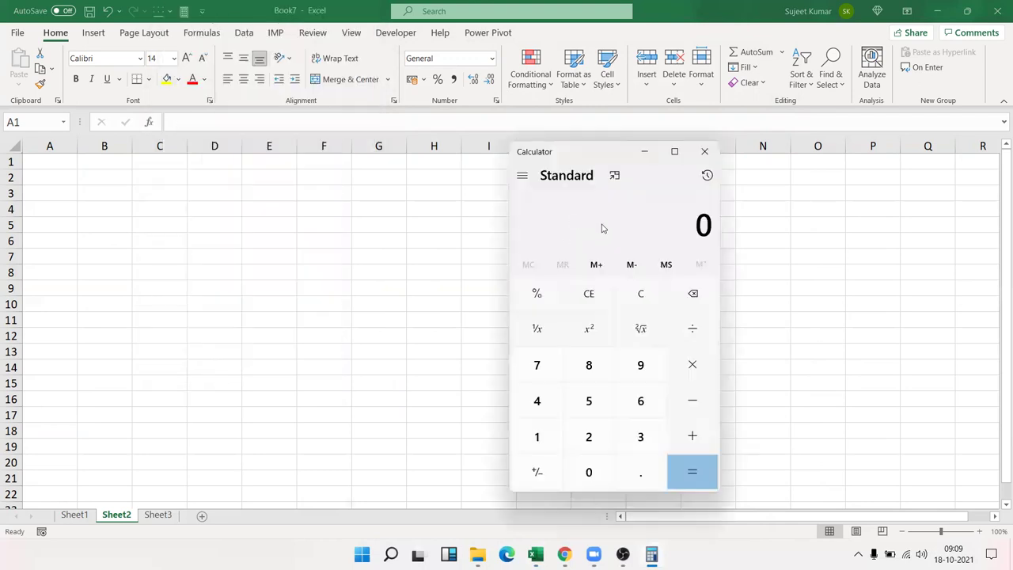
{"action": "left_click", "coordinate": [704, 152]}
Apply All Borders to E3:I12 with the Quick Access Toolbar Borders KeyTips (Alt, 5, A)
{"action": "left_click", "coordinate": [272, 227]}
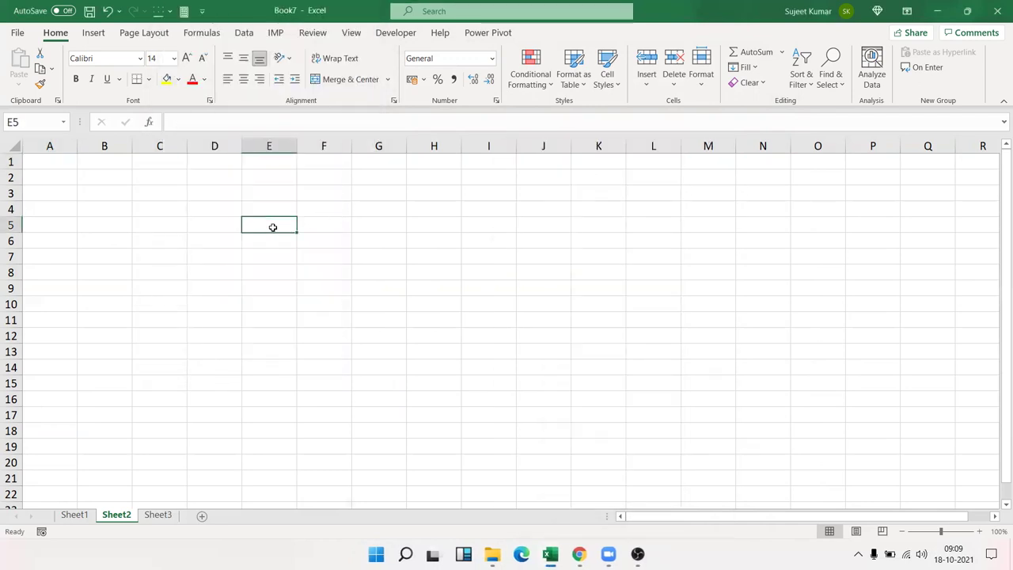
{"action": "left_click_drag", "start_coordinate": [280, 196], "coordinate": [424, 340]}
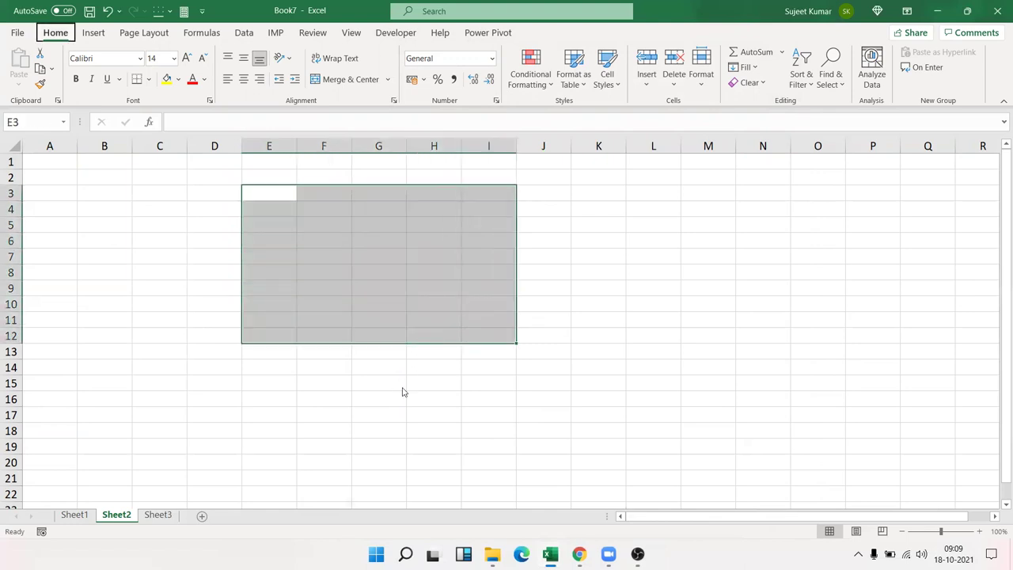
{"action": "key", "text": "alt"}
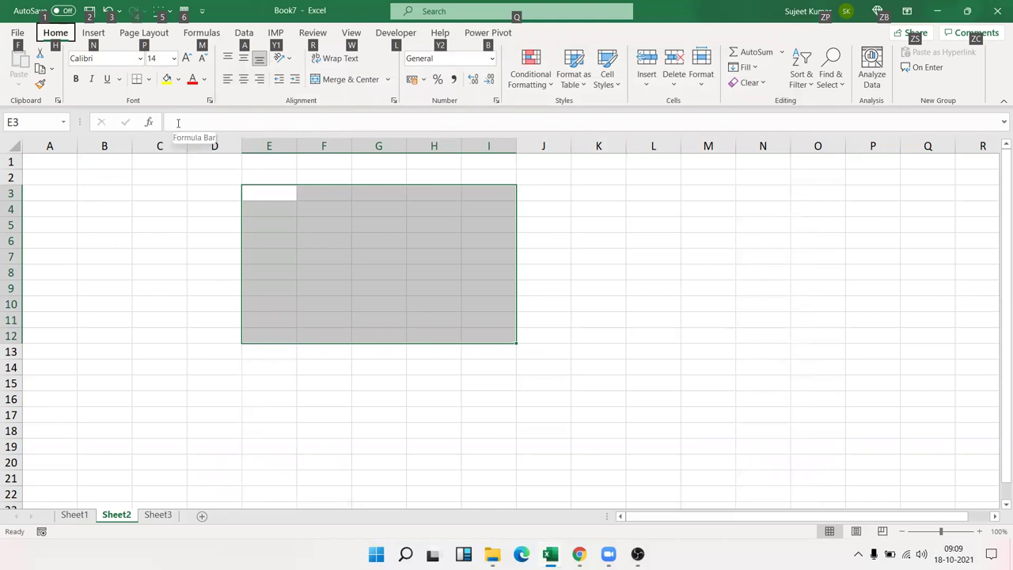
{"action": "key", "text": "5"}
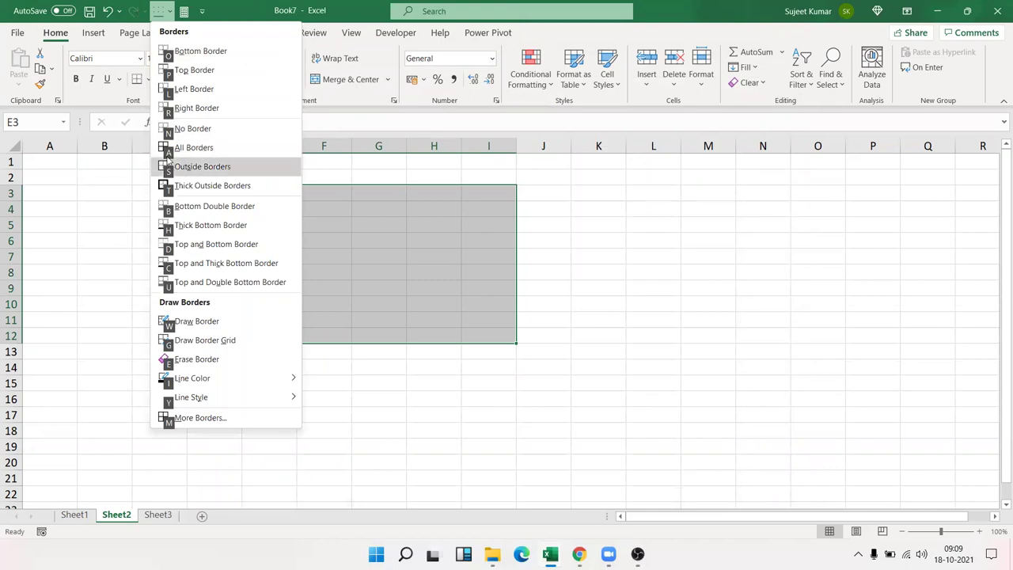
{"action": "key", "text": "a"}
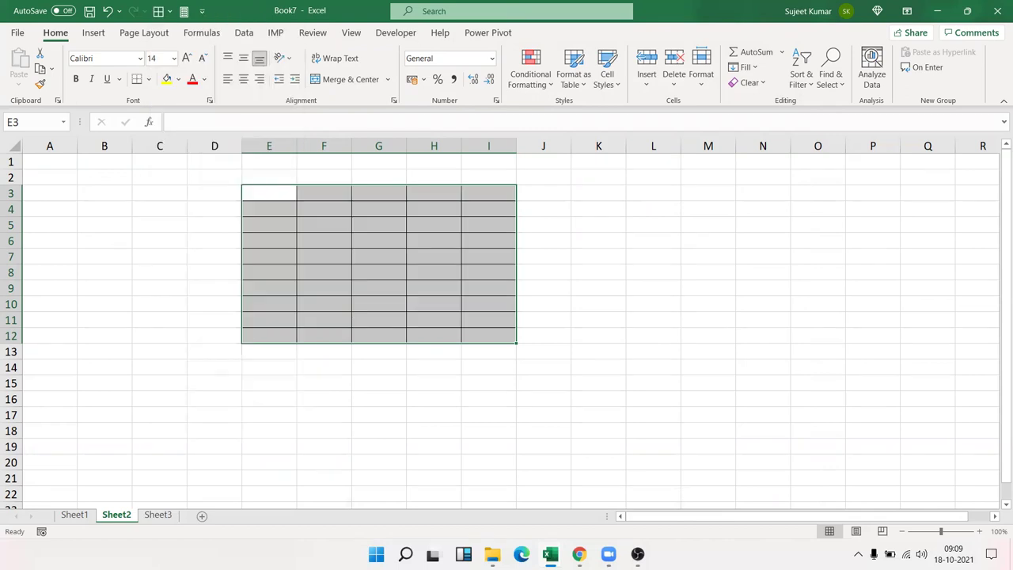
{"action": "left_click", "coordinate": [531, 405]}
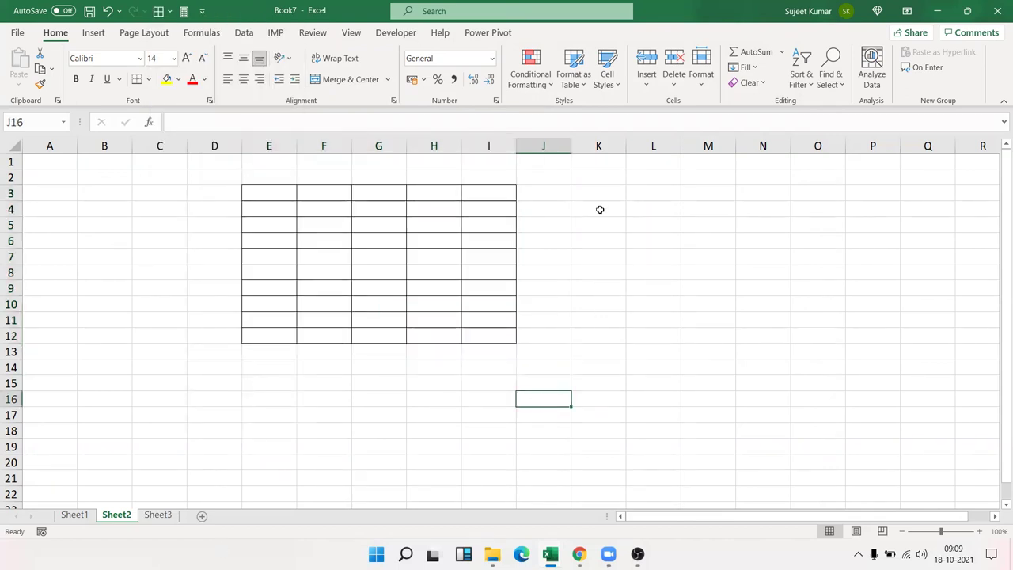
{"action": "key", "text": "alt"}
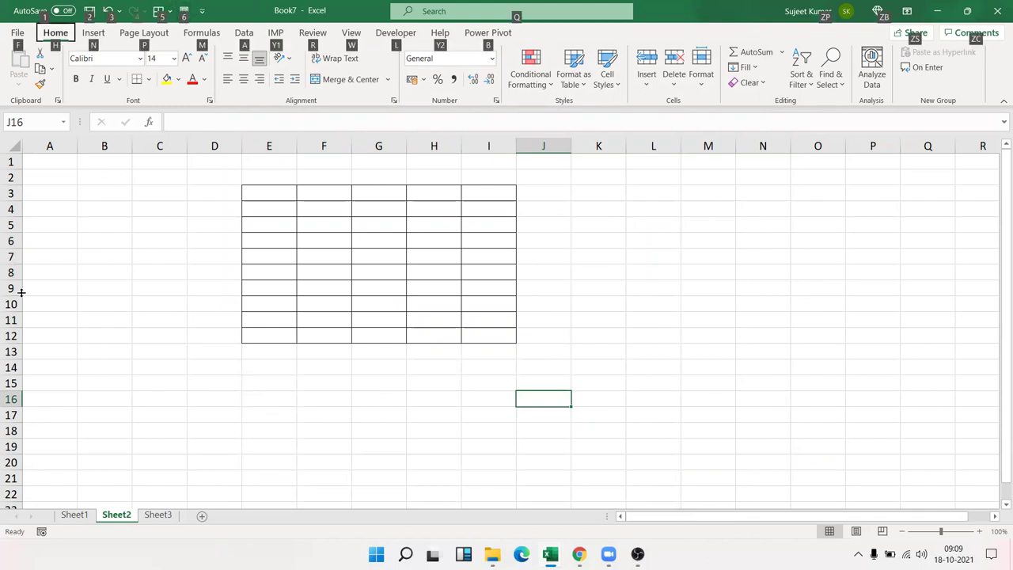
{"action": "key", "text": "6"}
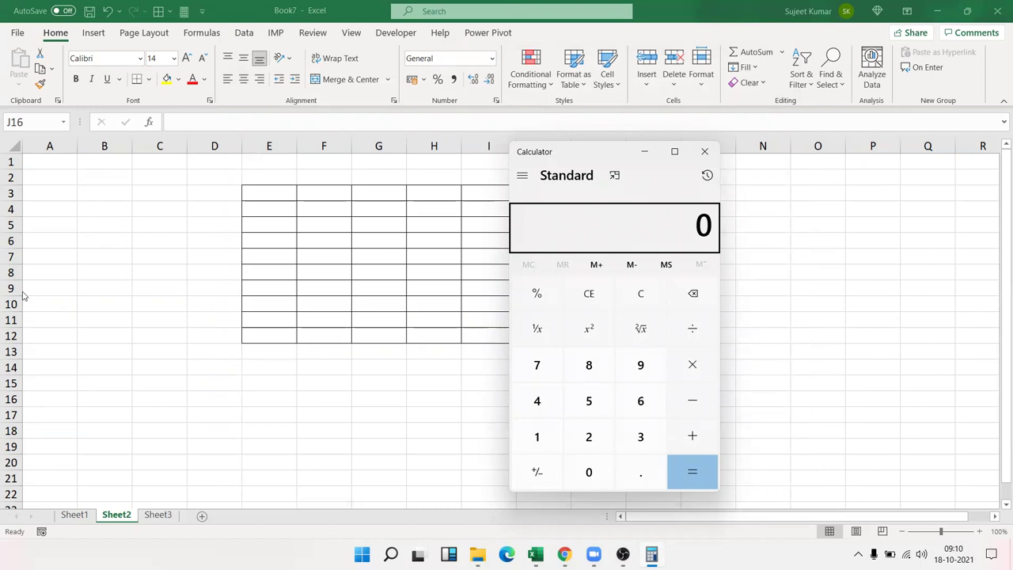
{"action": "left_click", "coordinate": [704, 152]}
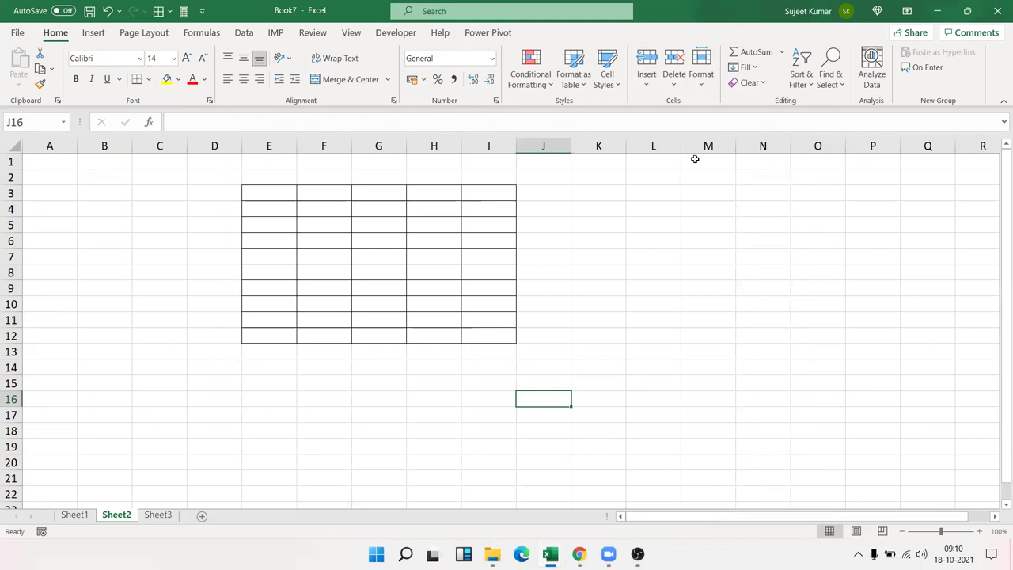
{"action": "left_click", "coordinate": [652, 193]}
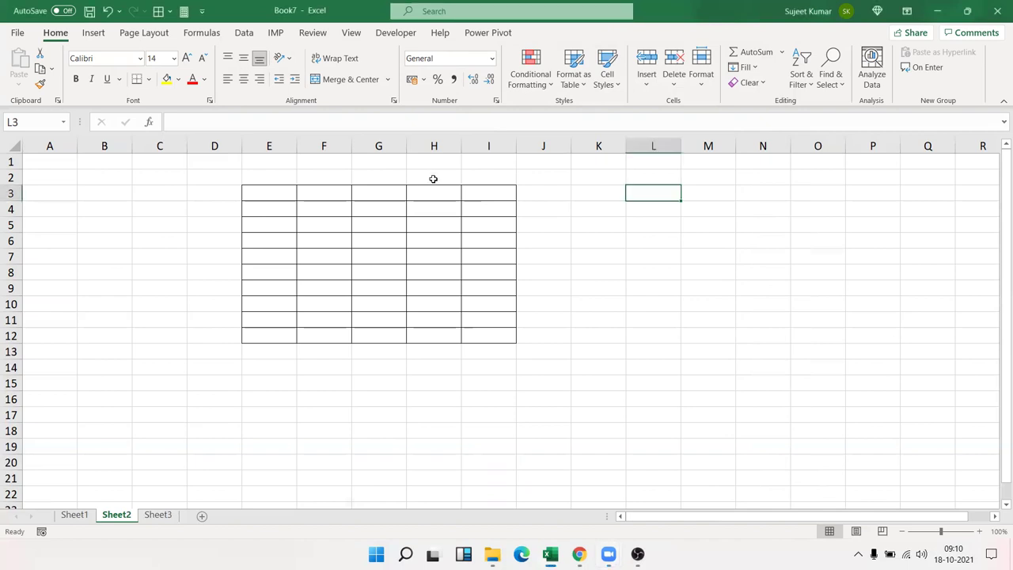
Fill cell L3 blue-grey from the Alt, H, H Fill Color palette
{"action": "key", "text": "alt"}
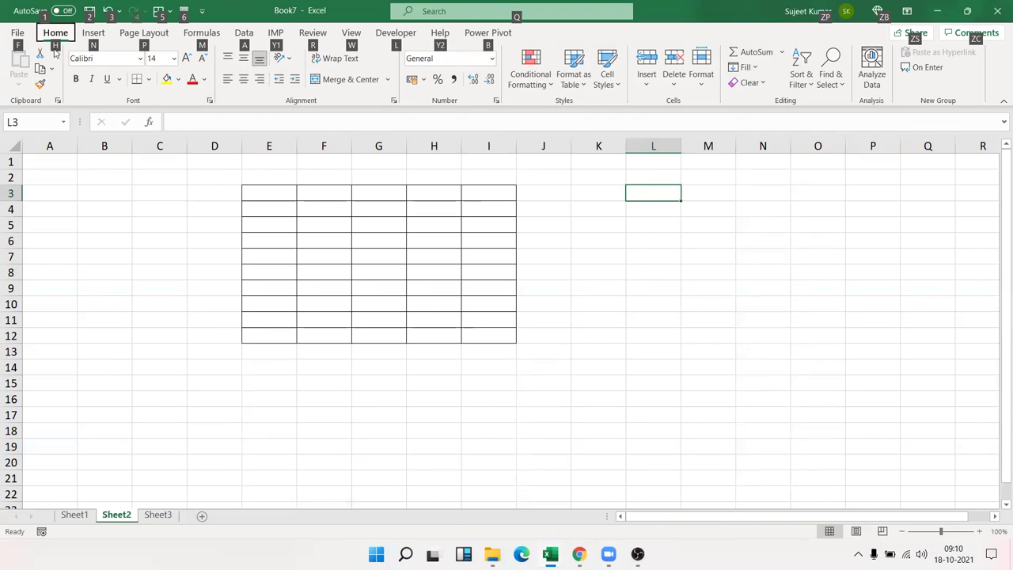
{"action": "key", "text": "h"}
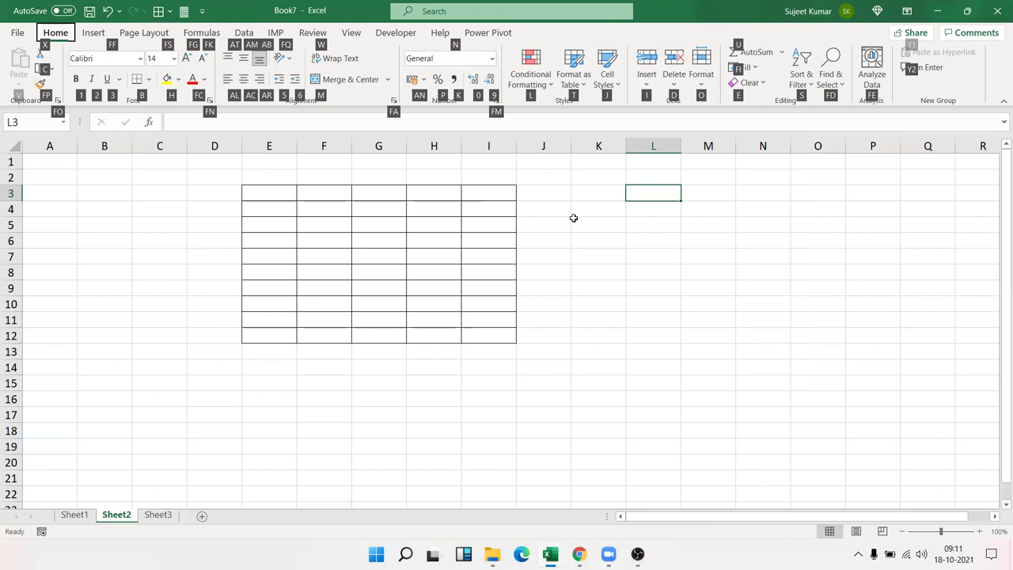
{"action": "key", "text": "h"}
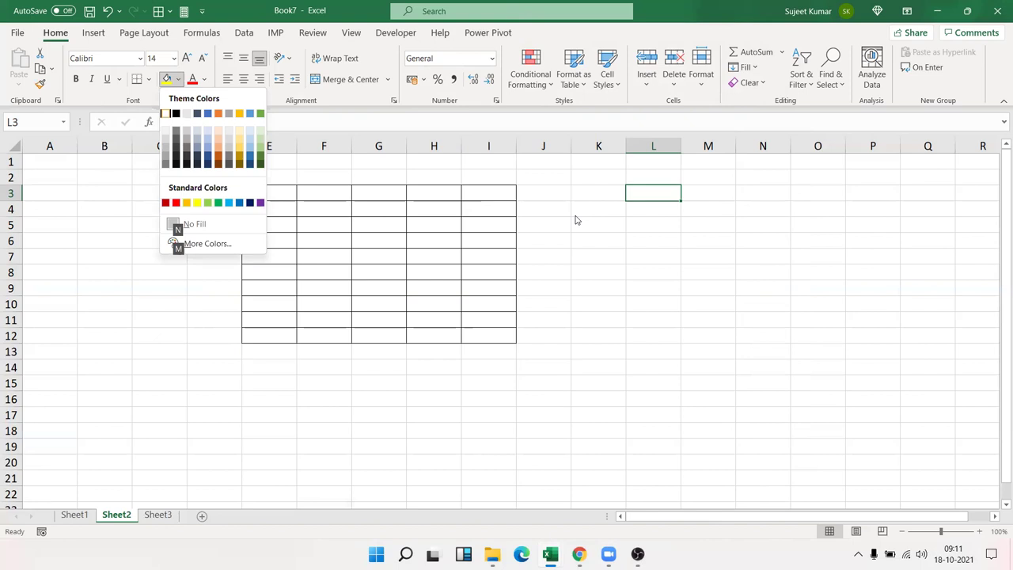
{"action": "key", "text": "Right"}
{"action": "key", "text": "Right"}
{"action": "key", "text": "Down"}
{"action": "key", "text": "Down"}
{"action": "key", "text": "Right"}
{"action": "key", "text": "Return"}
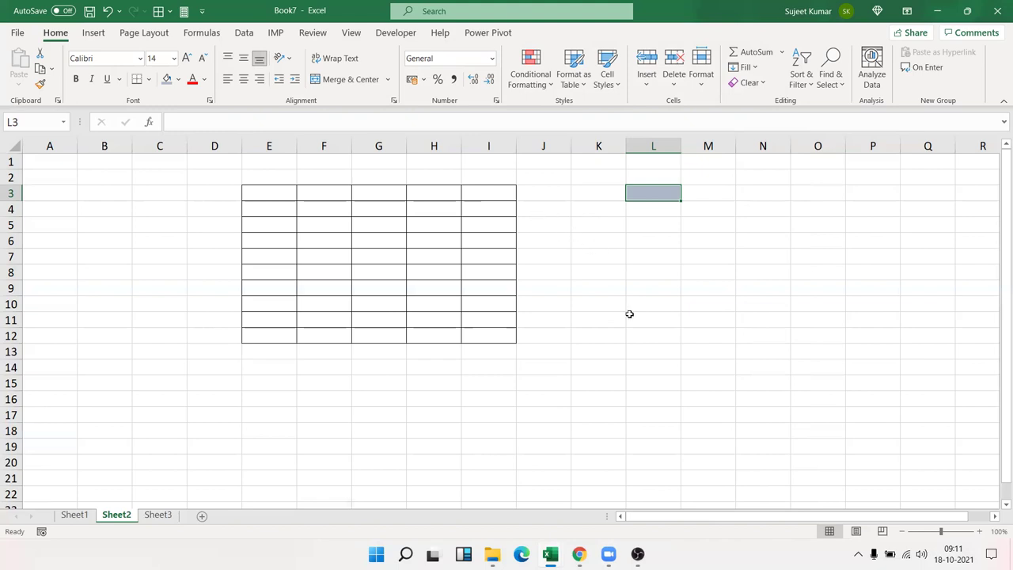
{"action": "left_click_drag", "start_coordinate": [599, 241], "coordinate": [599, 255]}
Open Excel Options from File, move the window left, and show the Add-ins page
{"action": "left_click", "coordinate": [18, 32]}
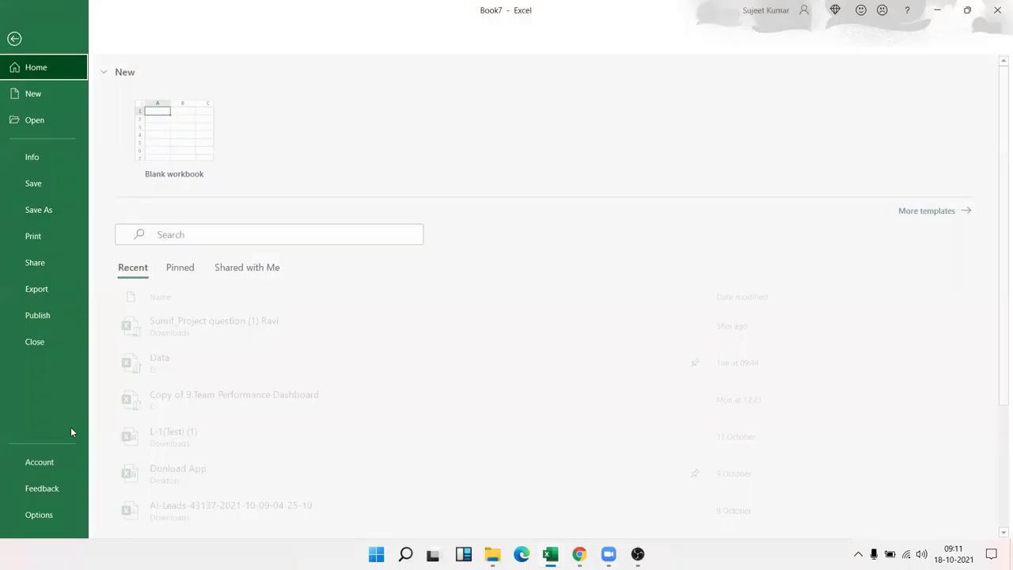
{"action": "left_click", "coordinate": [42, 521]}
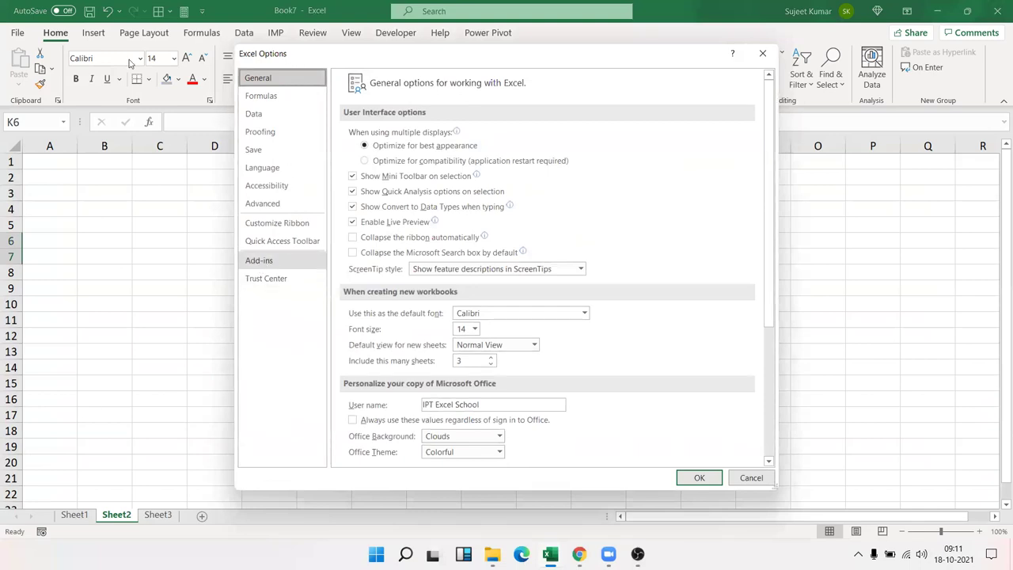
{"action": "left_click_drag", "start_coordinate": [296, 61], "coordinate": [121, 64]}
{"action": "left_click", "coordinate": [84, 262]}
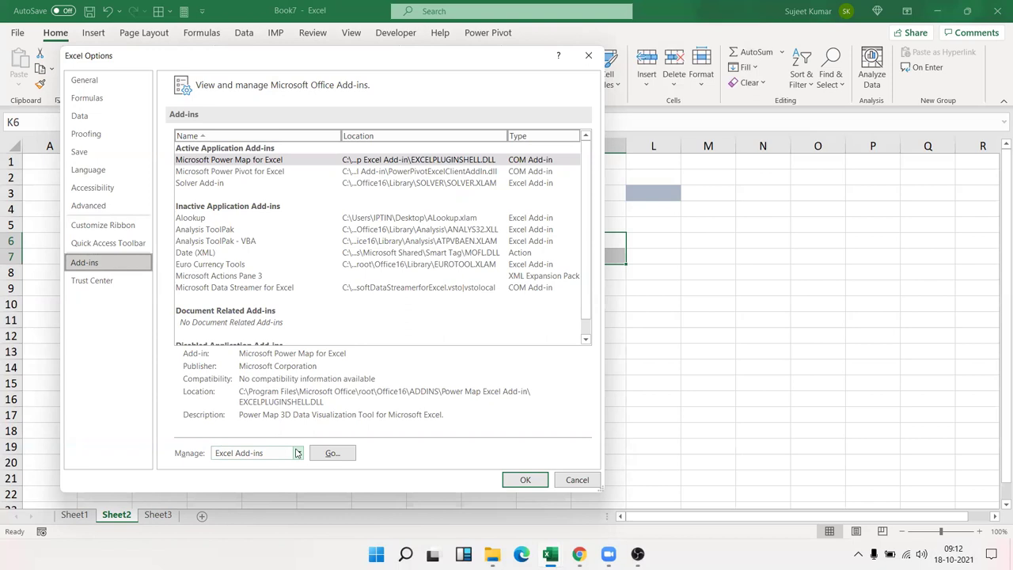
{"action": "left_click", "coordinate": [332, 453]}
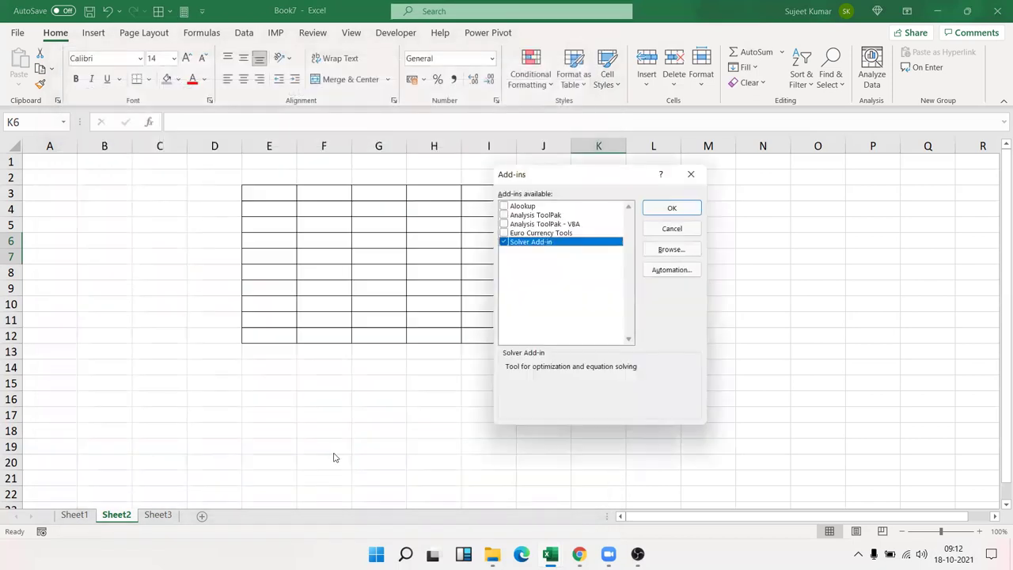
{"action": "left_click", "coordinate": [669, 249]}
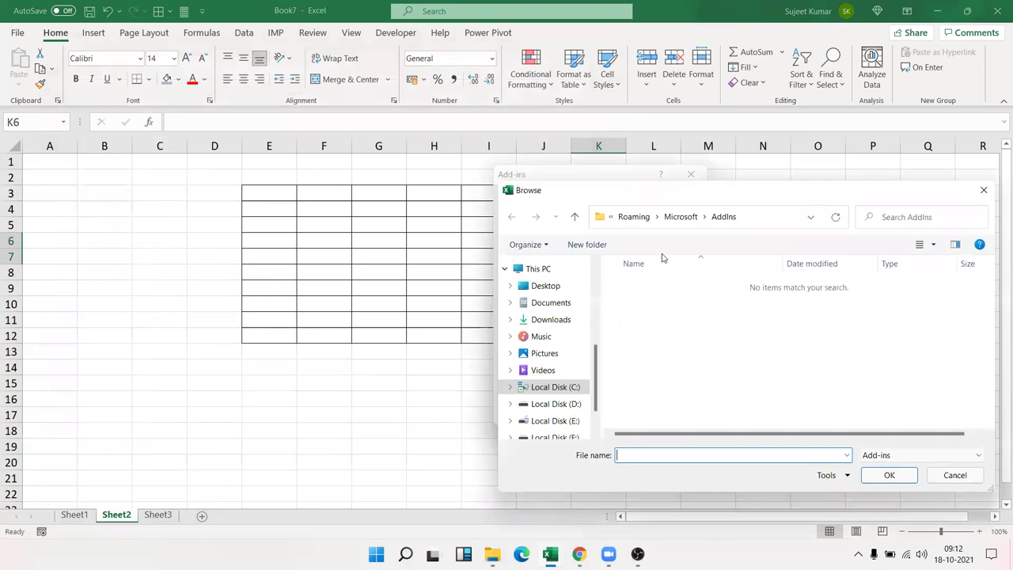
{"action": "left_click_drag", "start_coordinate": [630, 196], "coordinate": [206, 194]}
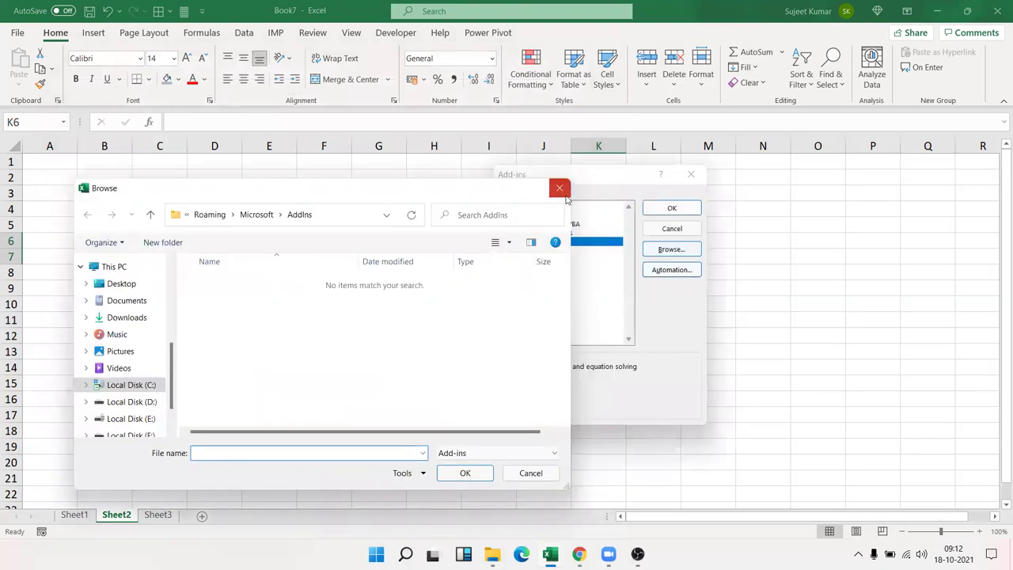
{"action": "left_click", "coordinate": [565, 192]}
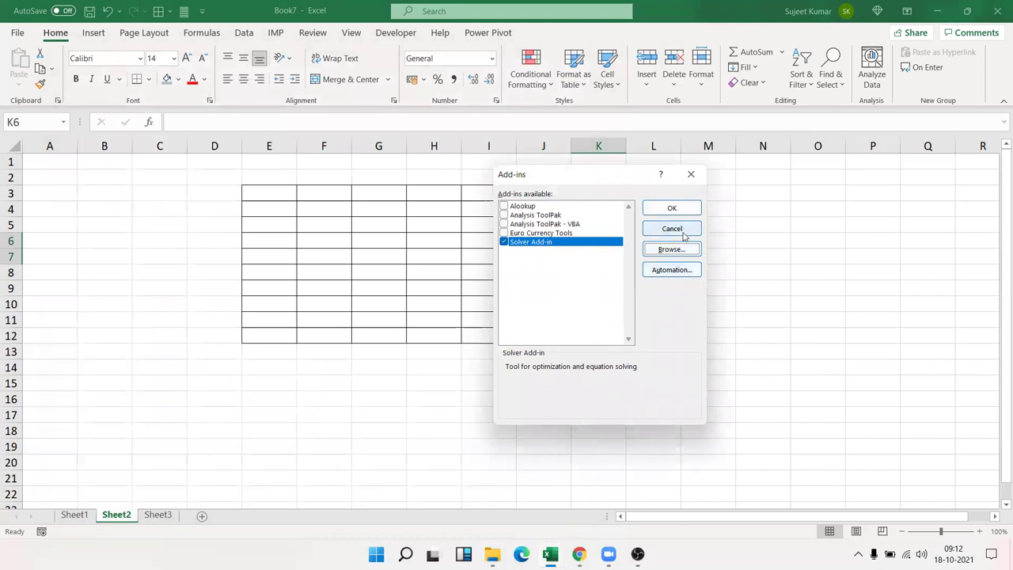
{"action": "left_click", "coordinate": [675, 229]}
{"action": "left_click", "coordinate": [17, 33]}
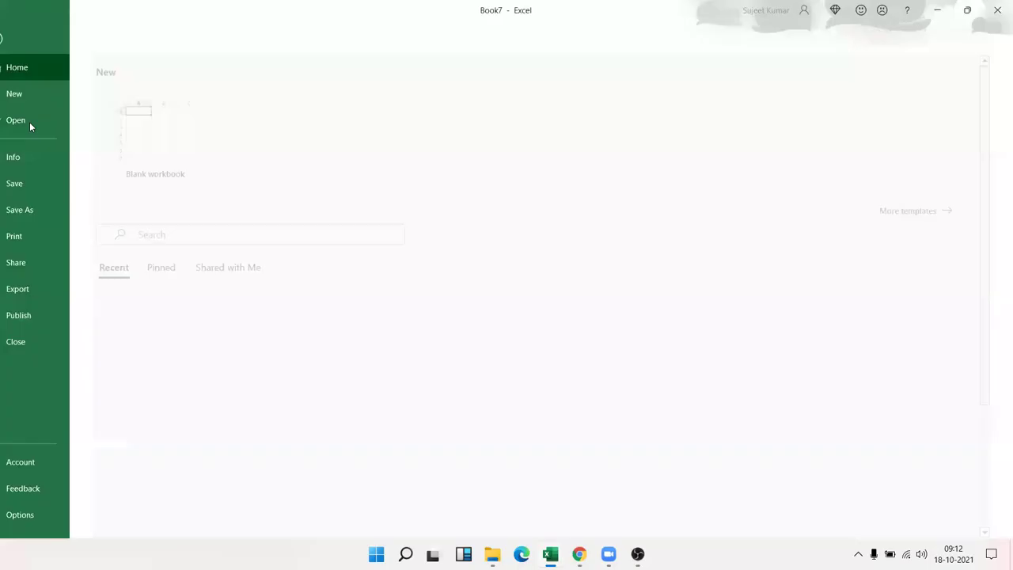
{"action": "left_click", "coordinate": [54, 521]}
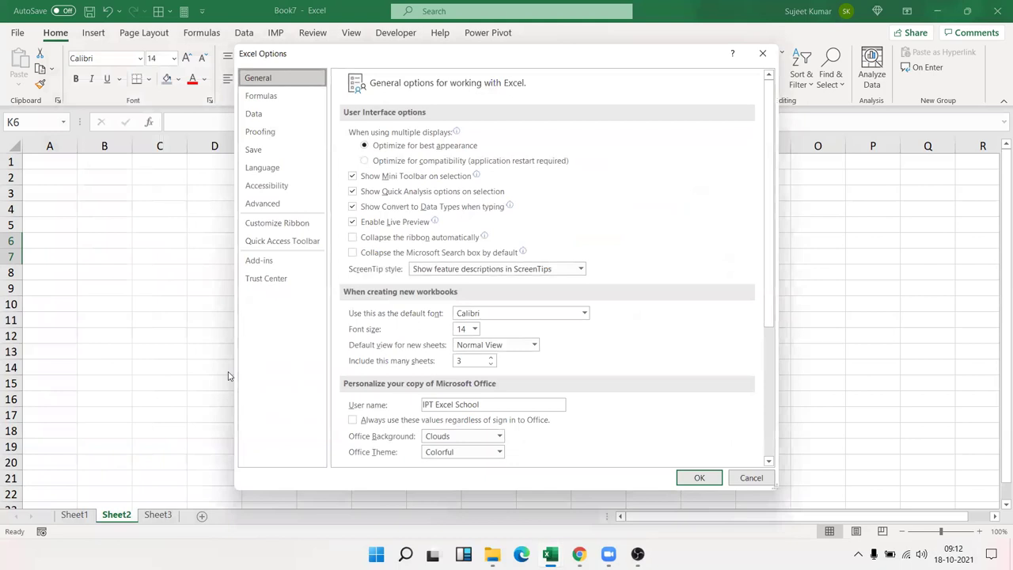
{"action": "left_click", "coordinate": [257, 264]}
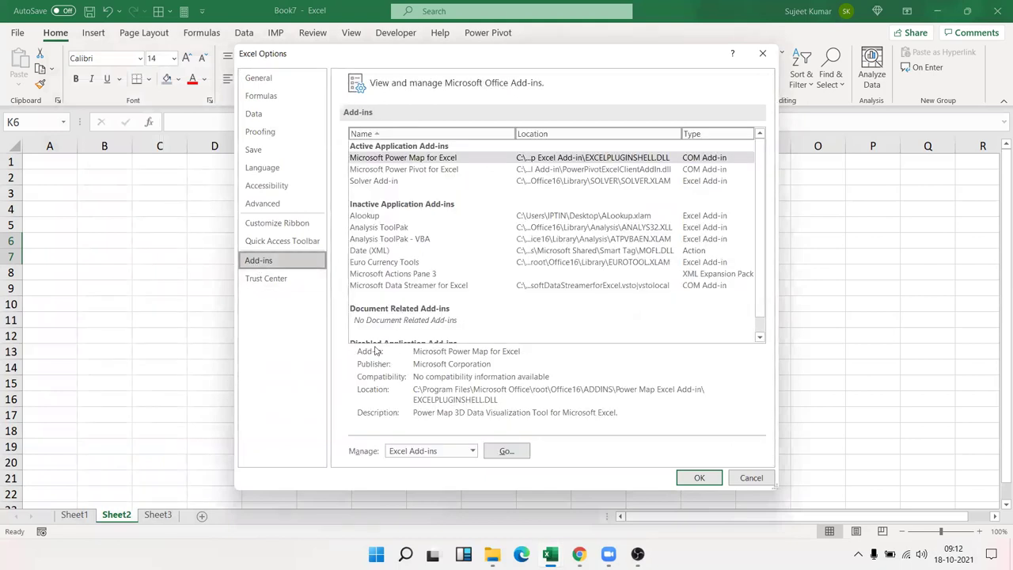
{"action": "left_click", "coordinate": [455, 453]}
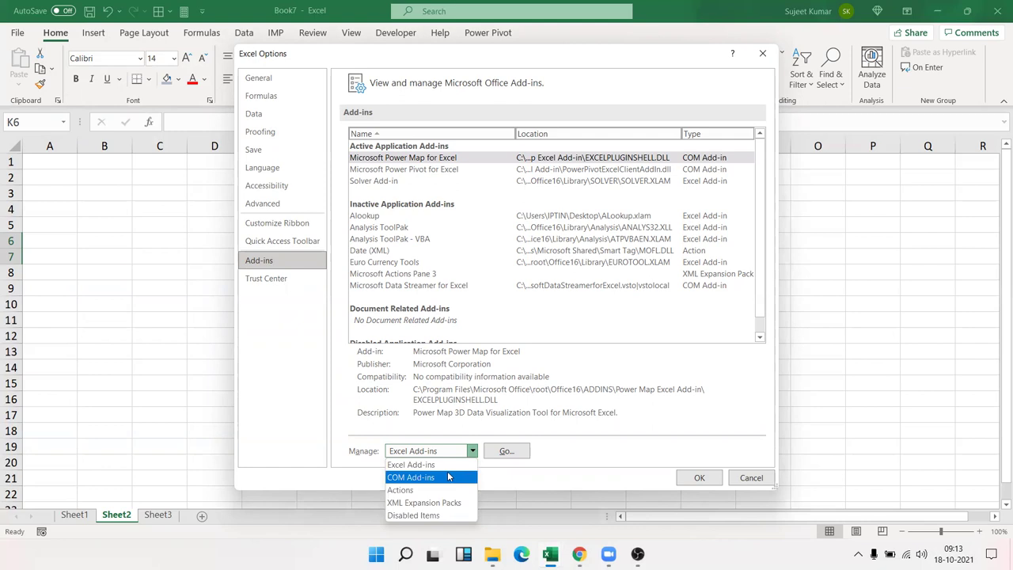
{"action": "left_click", "coordinate": [448, 467]}
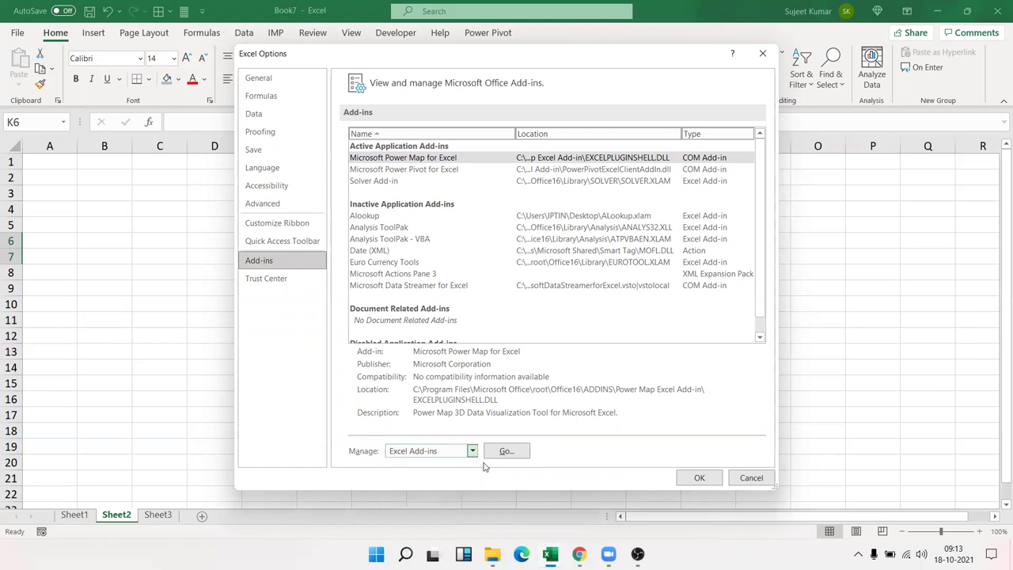
Tick Euro Currency Tools in the Excel Add-ins list, confirm with OK, and check the Data tab
{"action": "left_click", "coordinate": [500, 453]}
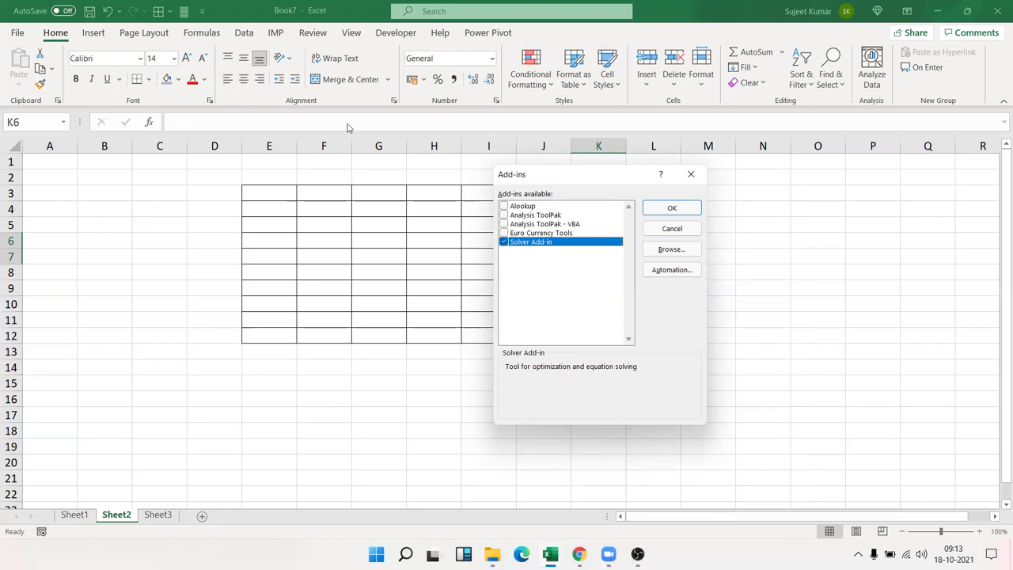
{"action": "left_click", "coordinate": [505, 234]}
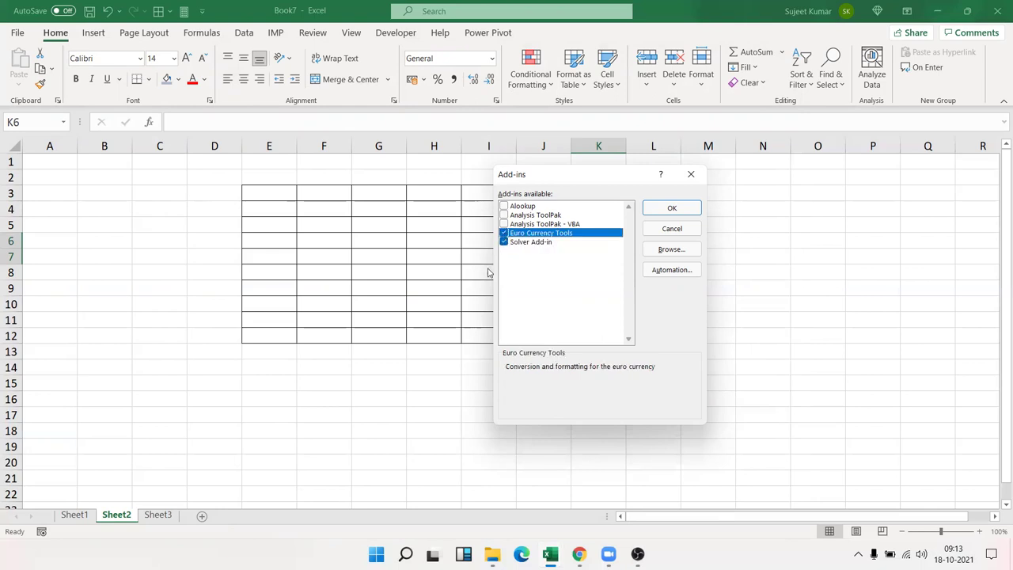
{"action": "left_click", "coordinate": [681, 203]}
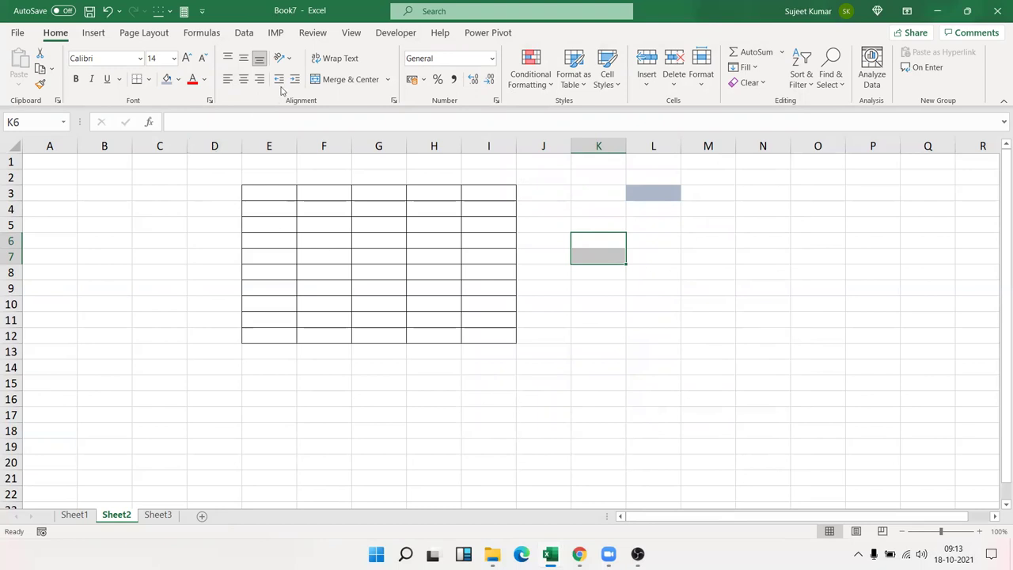
{"action": "left_click", "coordinate": [238, 36]}
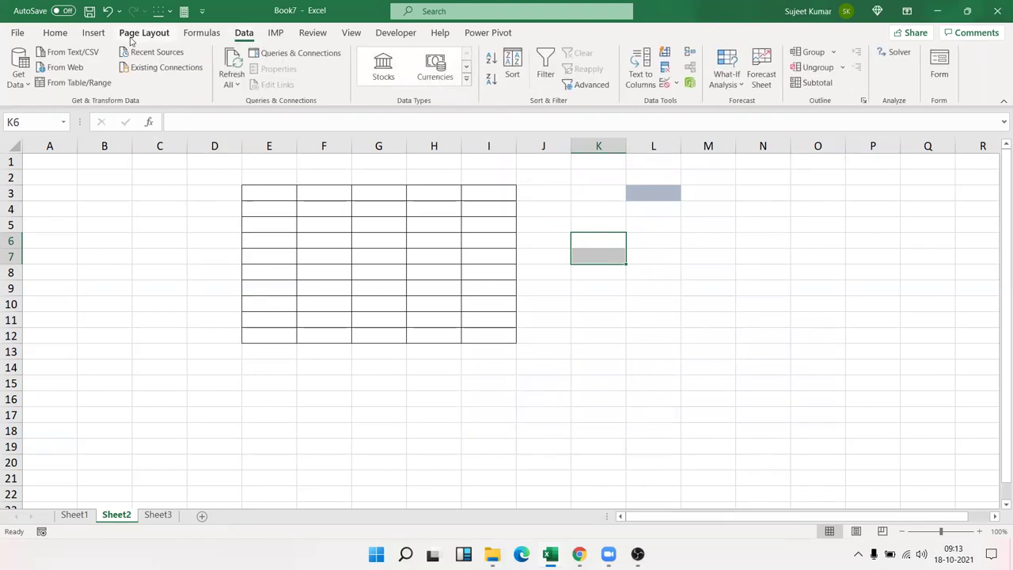
Browse the Insert, Home, Page Layout, Data and View tabs looking for the Euro Currency Tools commands
{"action": "left_click", "coordinate": [100, 37]}
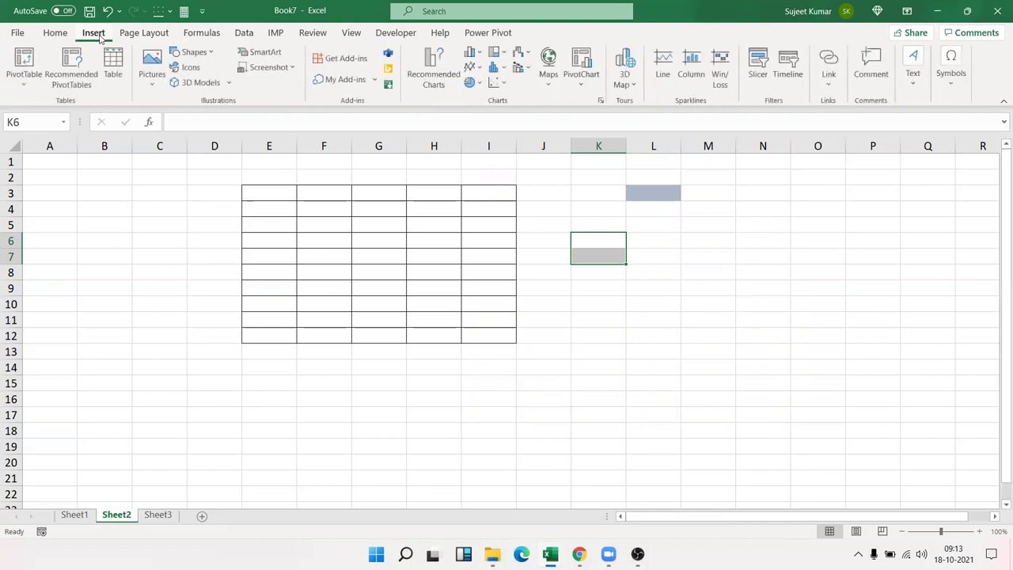
{"action": "left_click", "coordinate": [53, 37]}
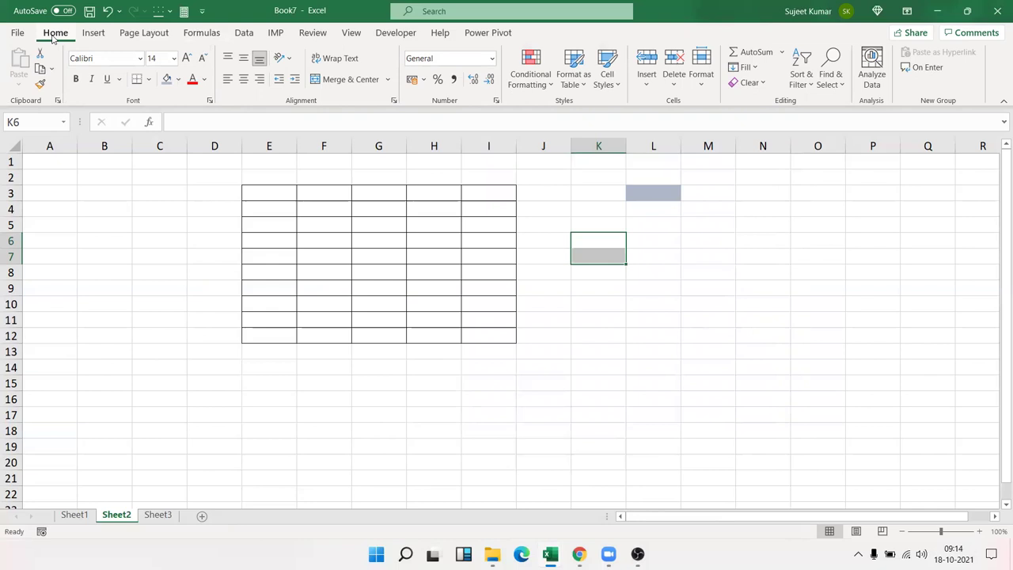
{"action": "left_click", "coordinate": [95, 37]}
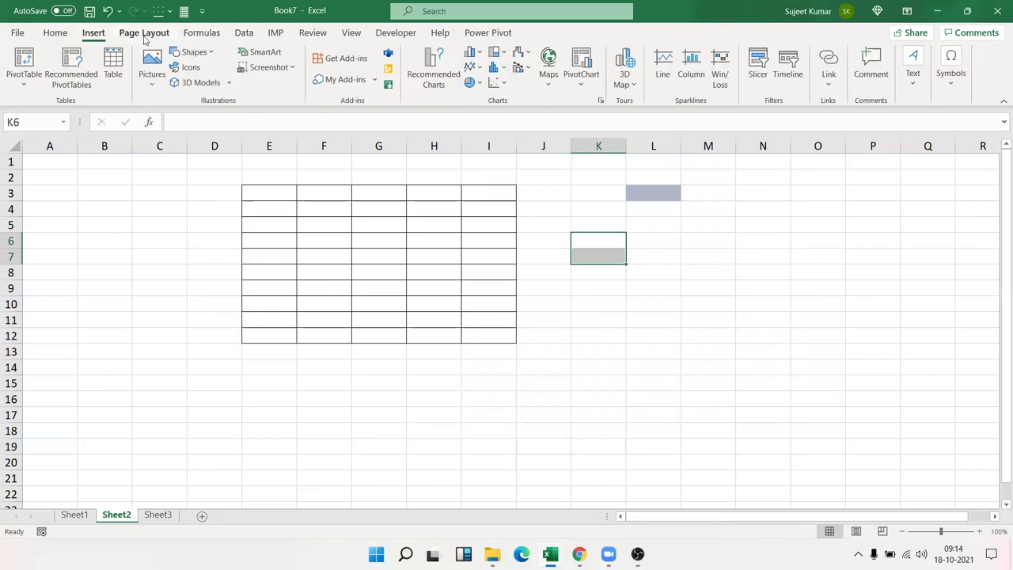
{"action": "left_click", "coordinate": [145, 38]}
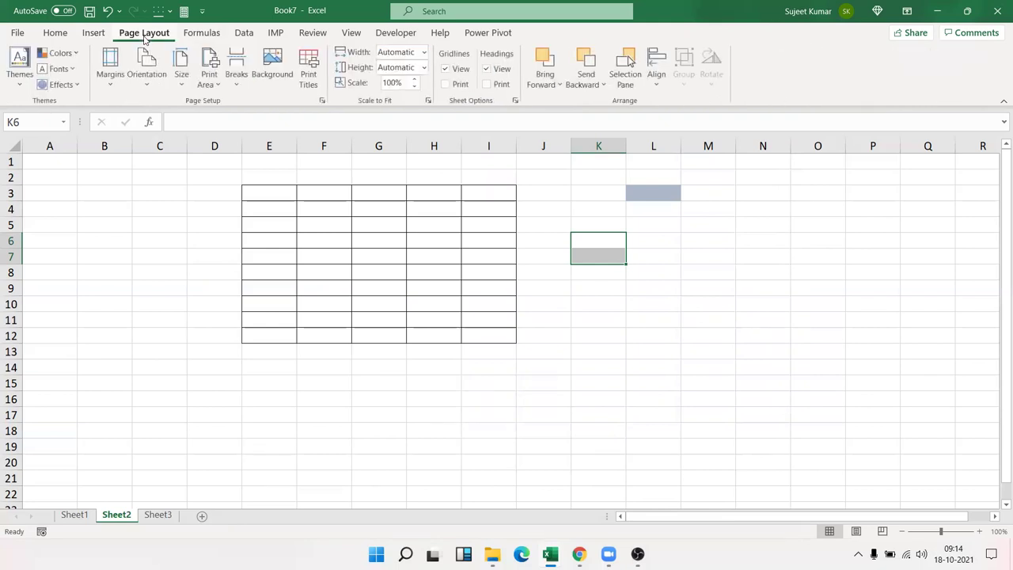
{"action": "left_click", "coordinate": [236, 39]}
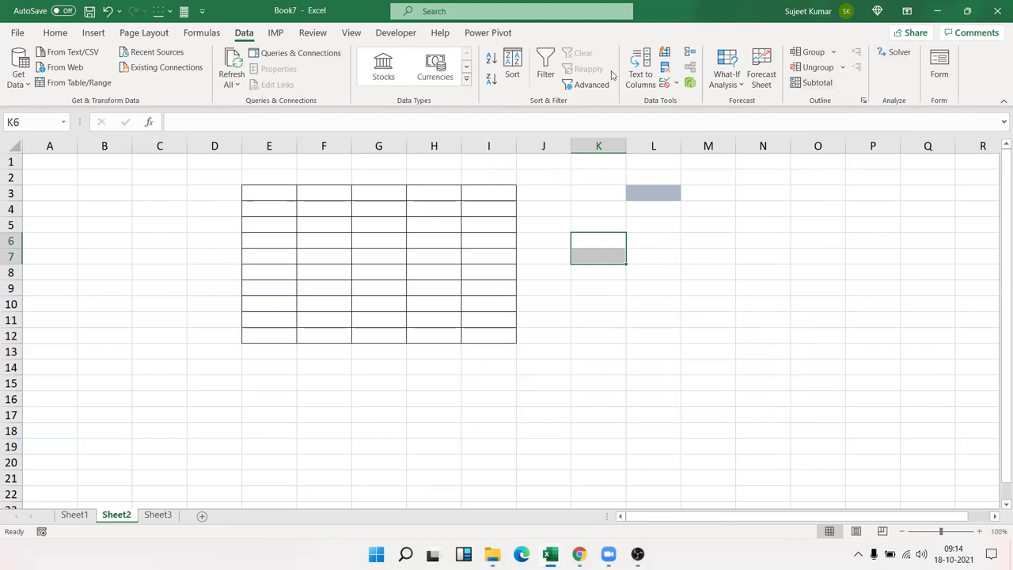
{"action": "left_click", "coordinate": [349, 35]}
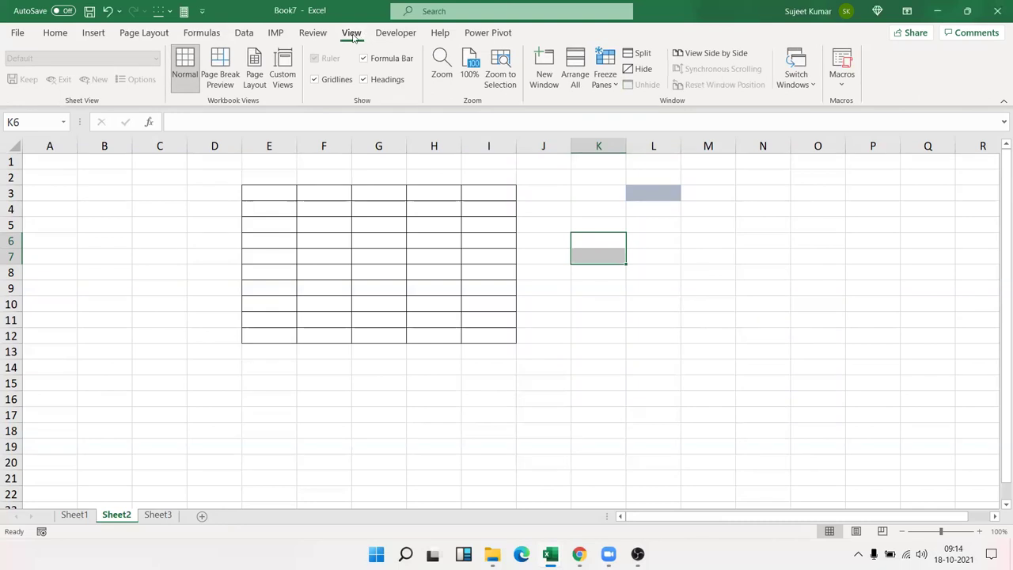
{"action": "left_click", "coordinate": [56, 34]}
Open and close the Analyze Data pane, then check the Insert tab's symbol and text options
{"action": "left_click", "coordinate": [871, 70]}
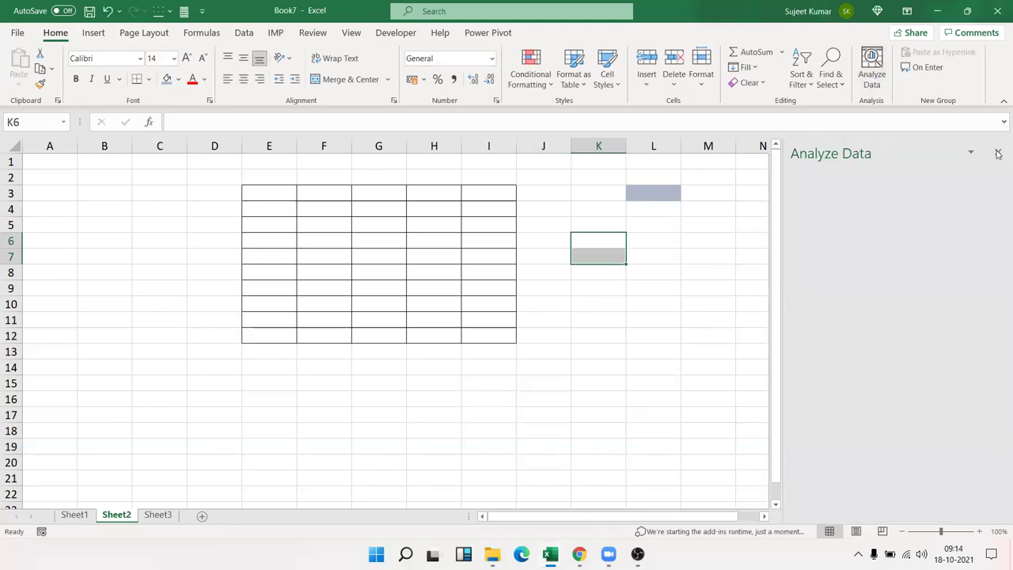
{"action": "left_click", "coordinate": [998, 151]}
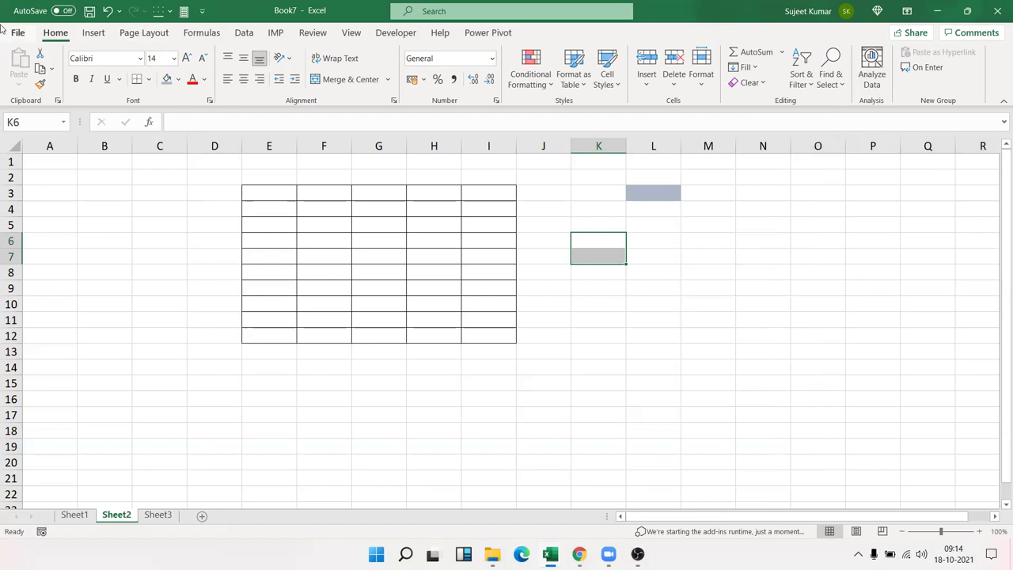
{"action": "left_click", "coordinate": [97, 33]}
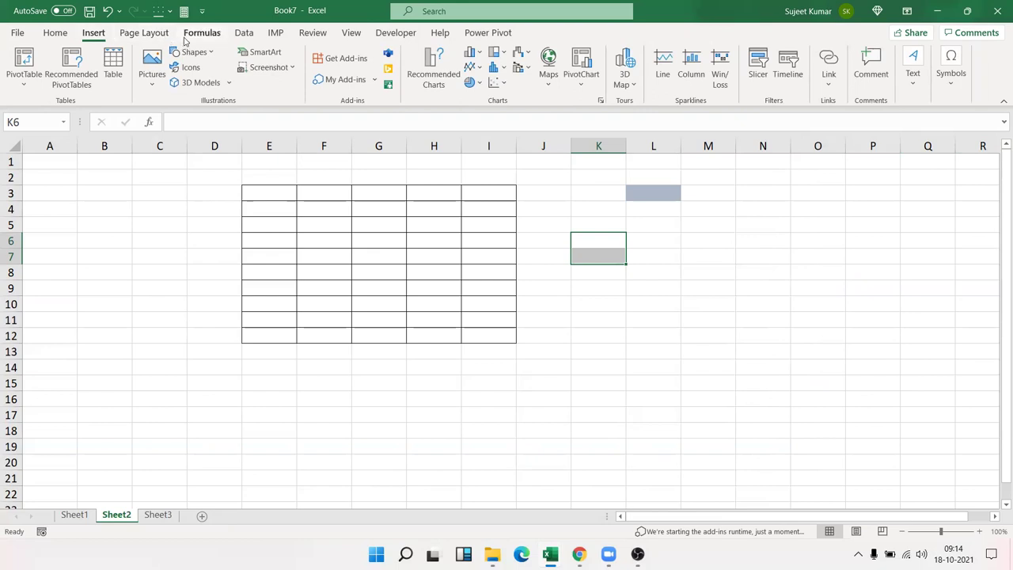
{"action": "left_click", "coordinate": [954, 79]}
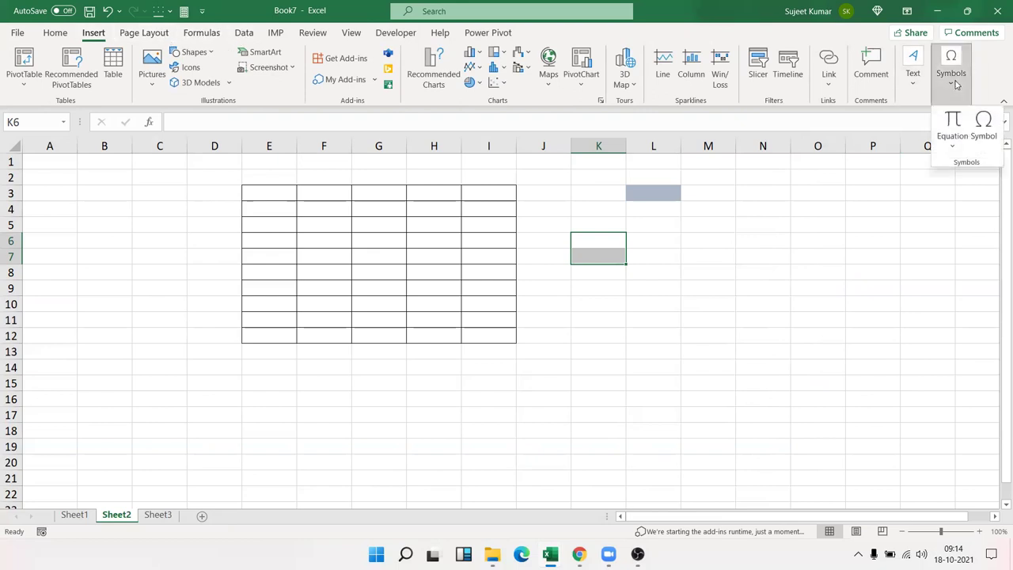
{"action": "left_click", "coordinate": [918, 88]}
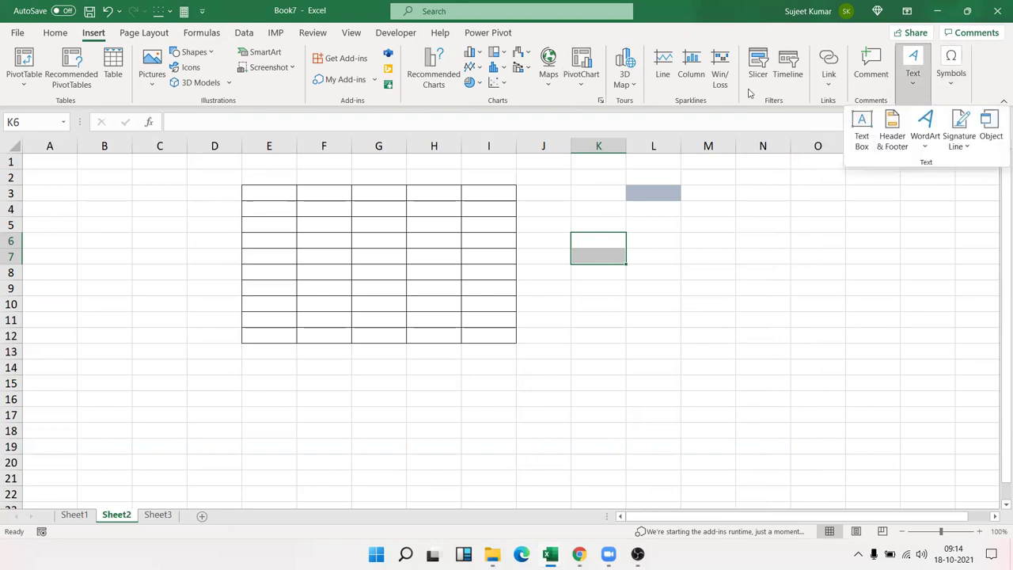
Show the custom AutoFormat/Camera group and the Data tab, then collapse and re-pin the ribbon
{"action": "left_click", "coordinate": [293, 36]}
{"action": "left_click", "coordinate": [277, 33]}
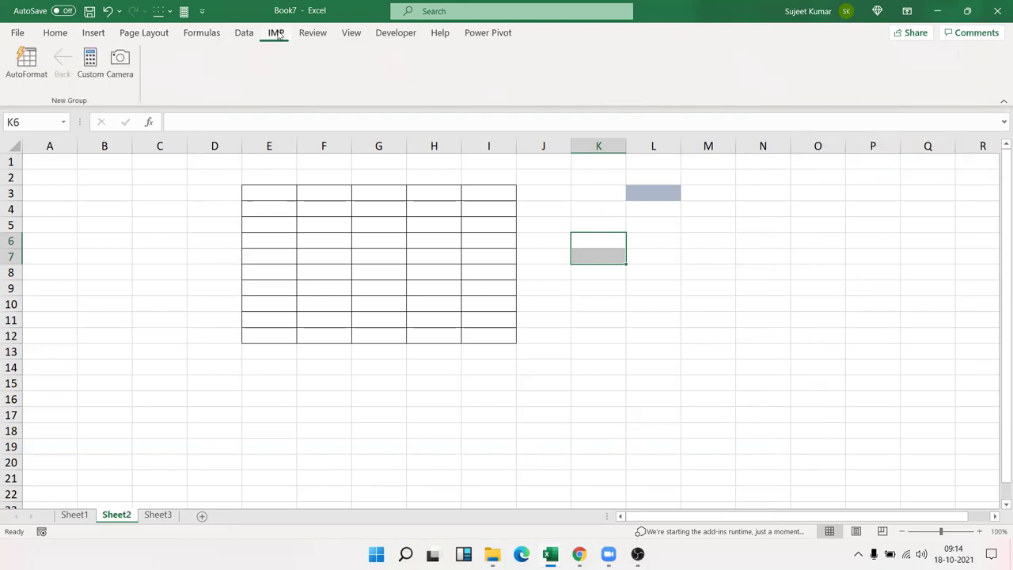
{"action": "left_click", "coordinate": [246, 35]}
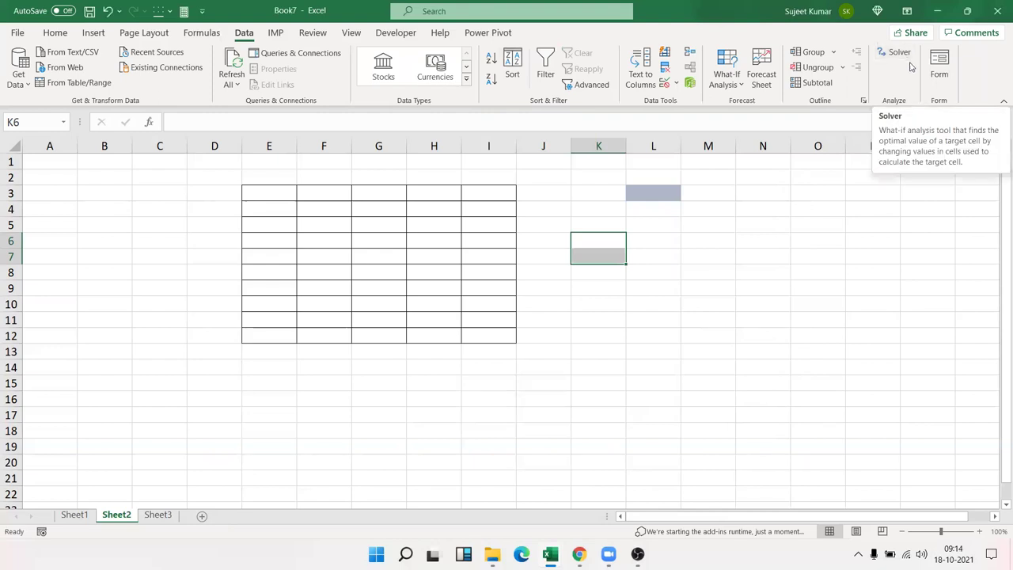
{"action": "left_click", "coordinate": [1003, 100]}
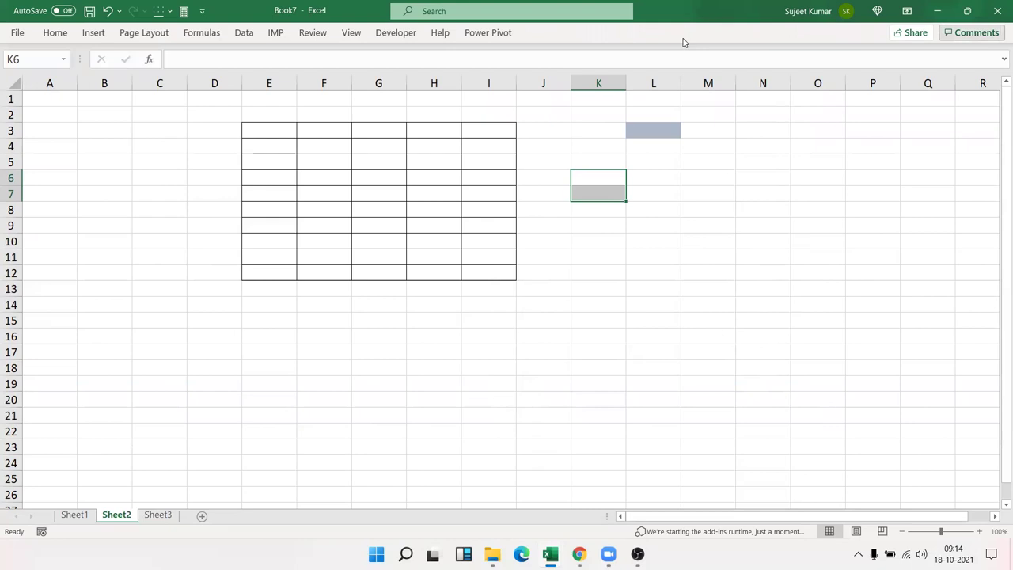
{"action": "left_click", "coordinate": [401, 34]}
{"action": "double_click", "coordinate": [401, 34]}
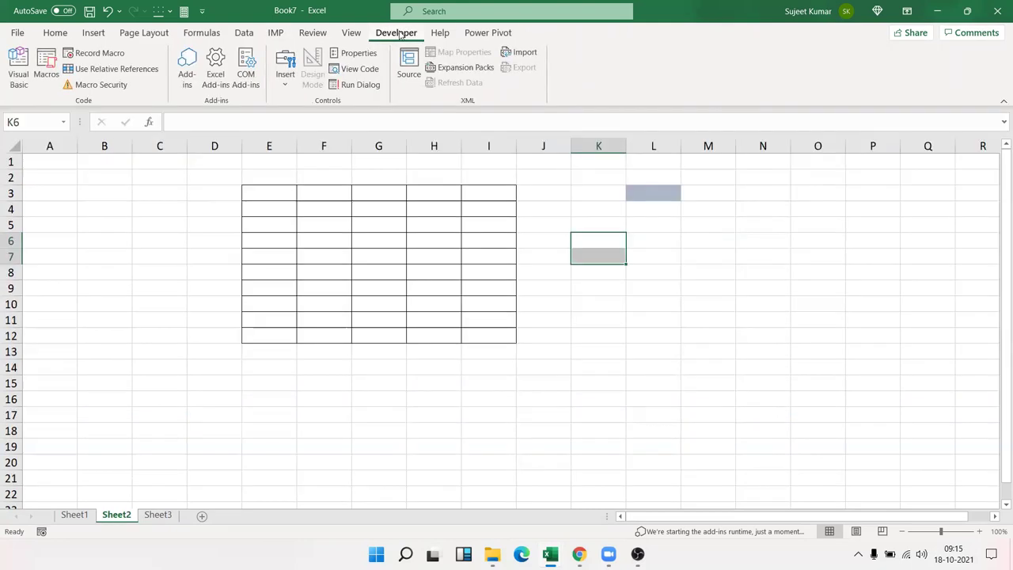
Browse the View, Review and Home tabs, then go to the File start page
{"action": "left_click", "coordinate": [350, 34]}
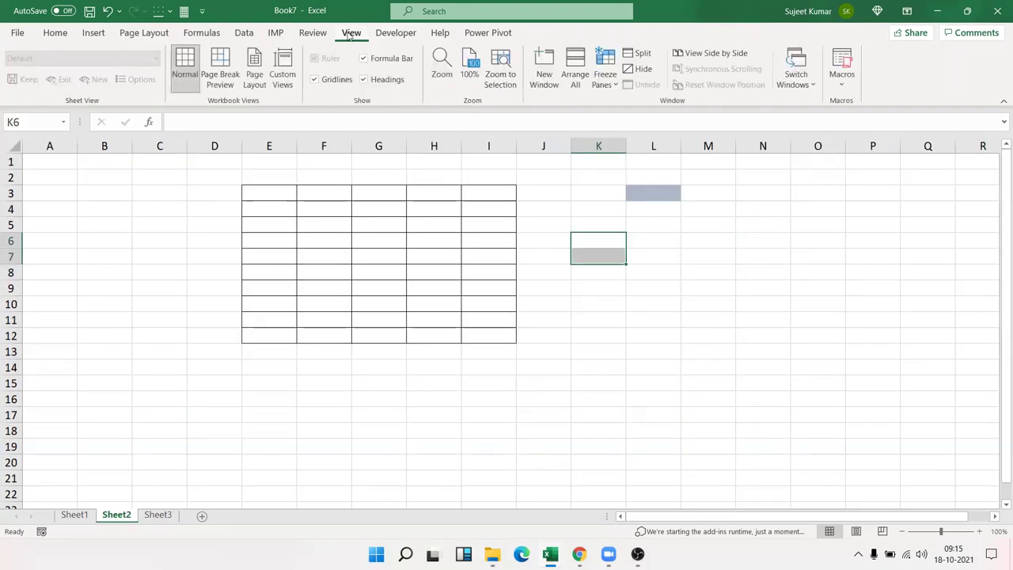
{"action": "left_click", "coordinate": [327, 37]}
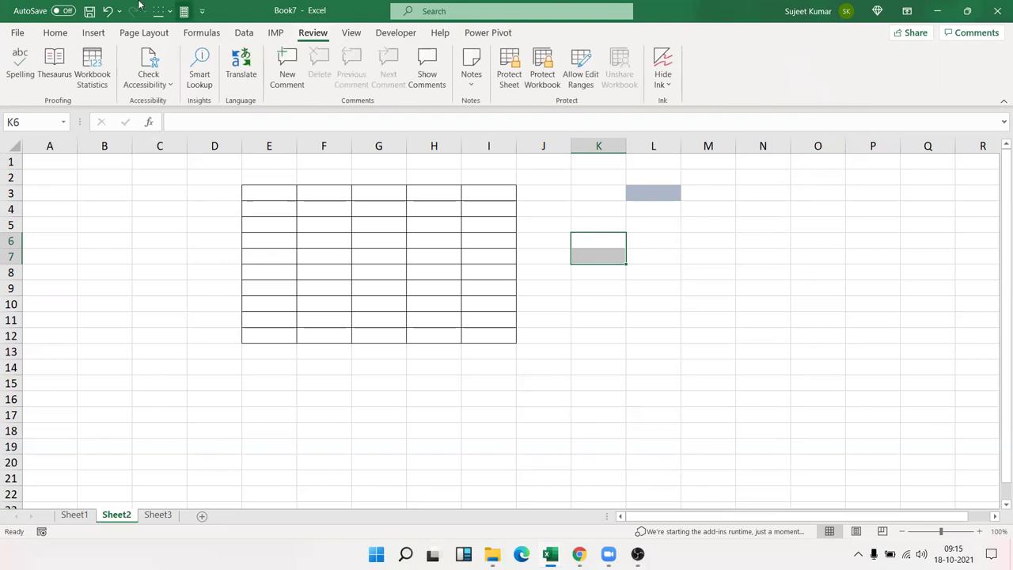
{"action": "left_click", "coordinate": [61, 35]}
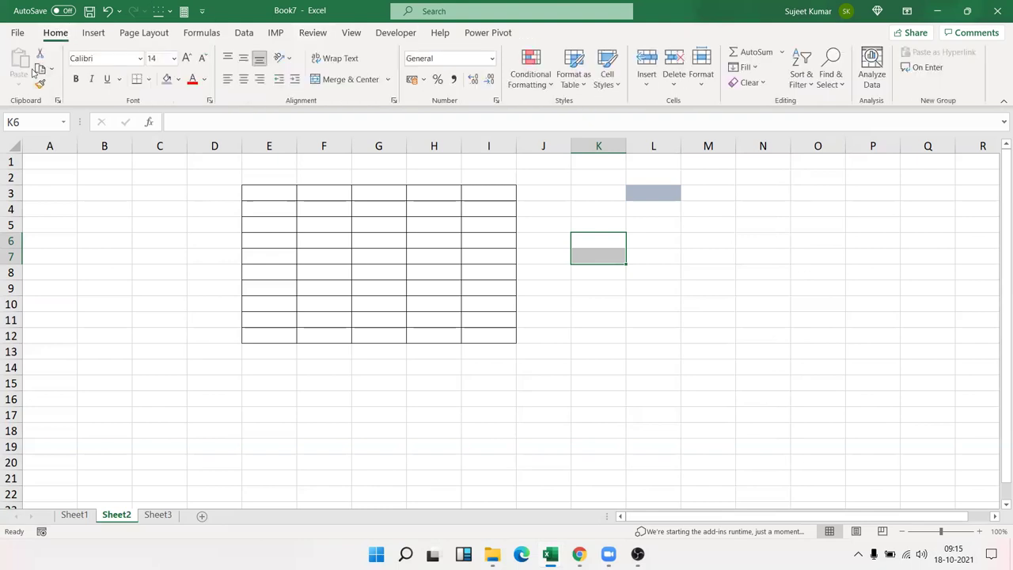
{"action": "left_click", "coordinate": [19, 35]}
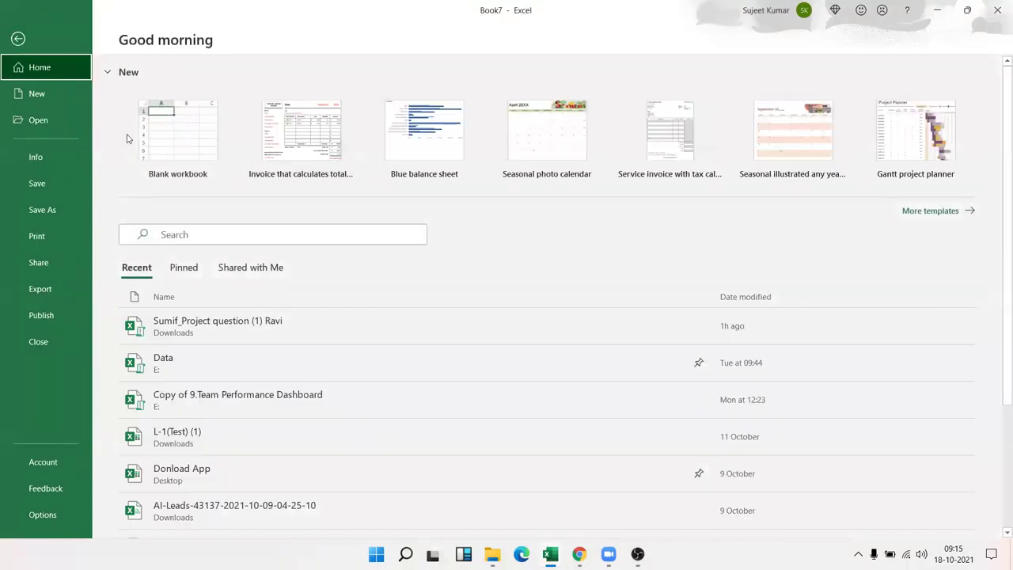
{"action": "left_click", "coordinate": [23, 514]}
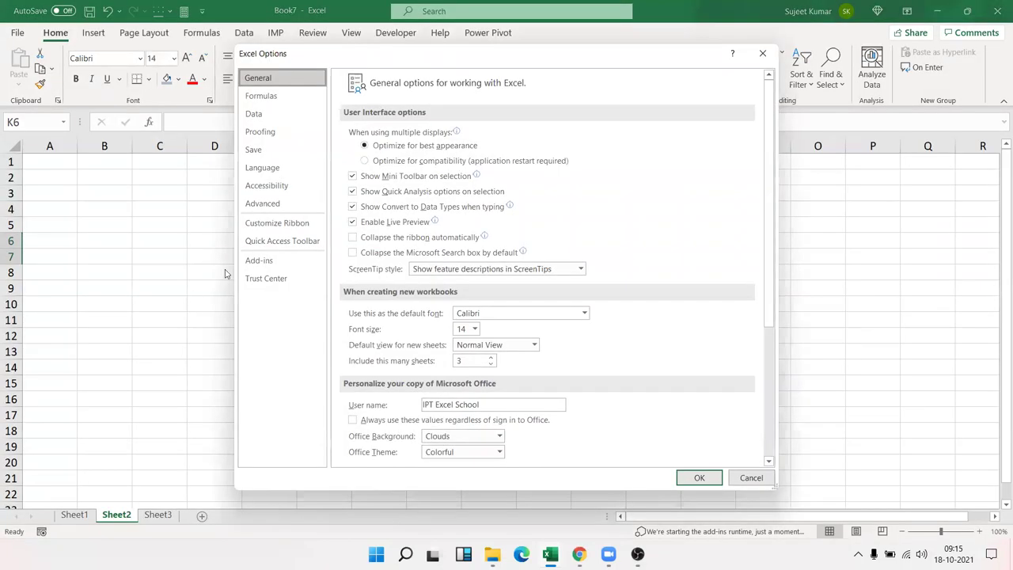
{"action": "left_click", "coordinate": [254, 266]}
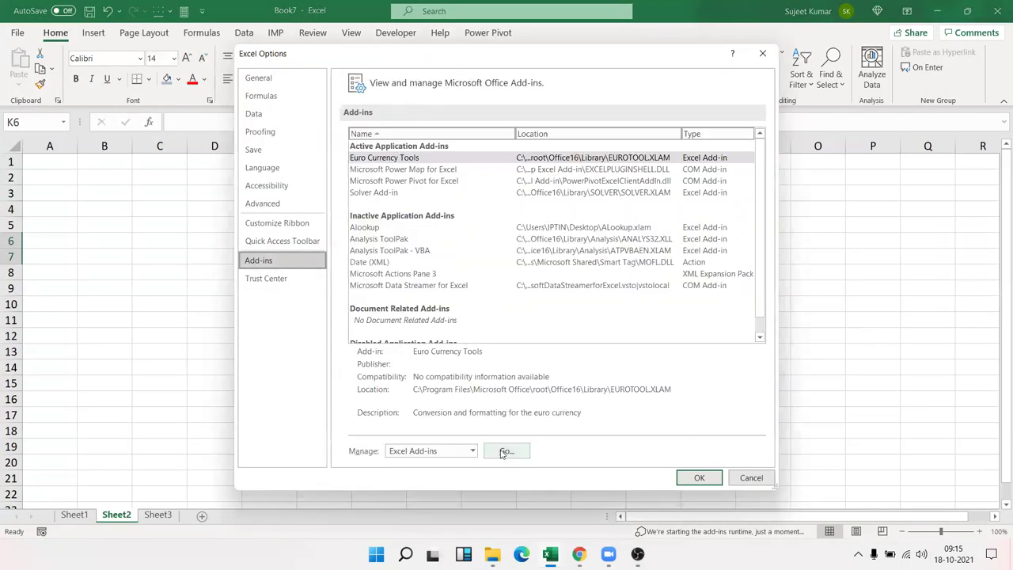
{"action": "left_click", "coordinate": [505, 451]}
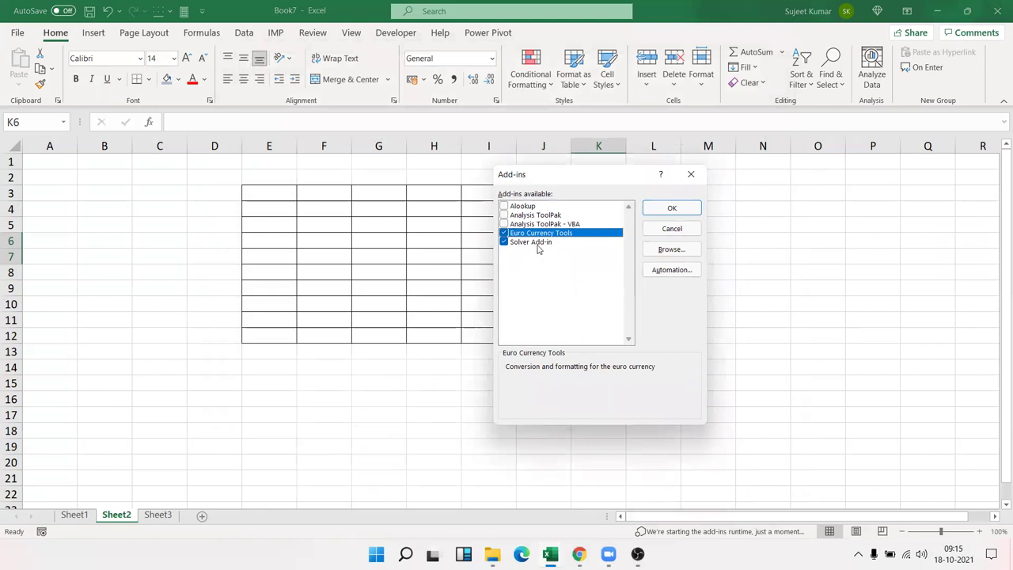
{"action": "left_click", "coordinate": [671, 229]}
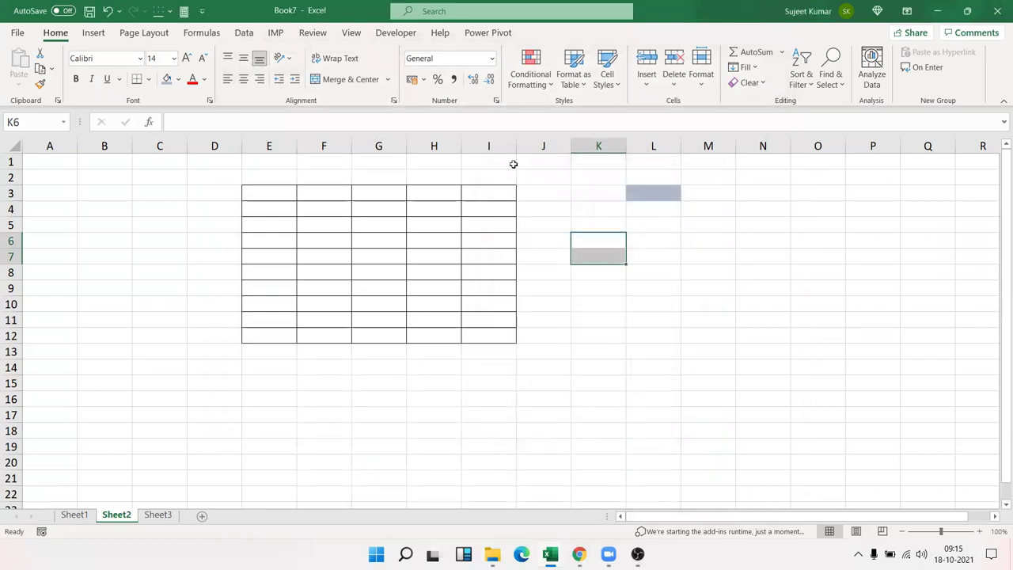
{"action": "left_click", "coordinate": [241, 34]}
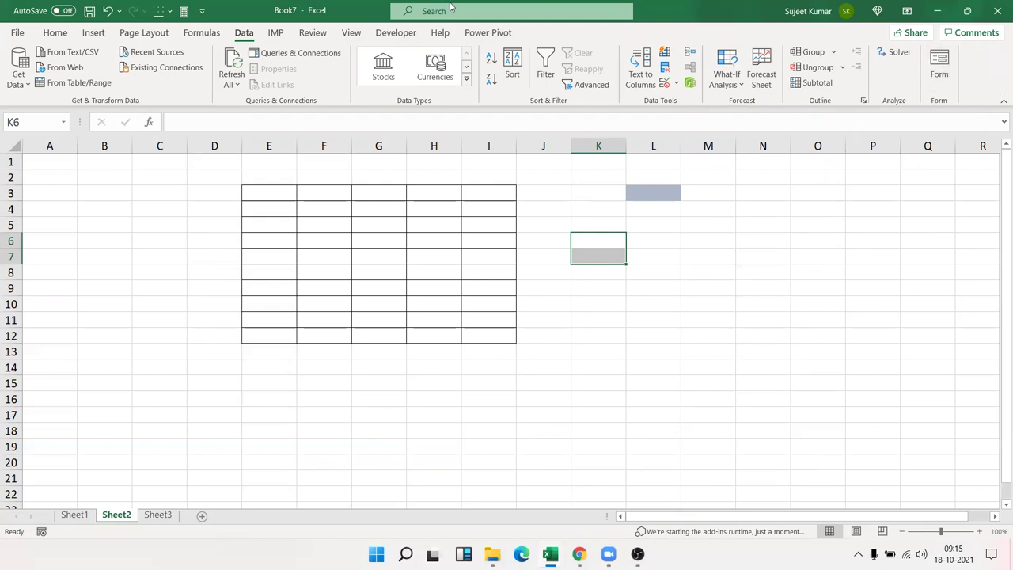
Look through the Add-ins and Trust Center pages of Excel Options, closing without changes
{"action": "left_click", "coordinate": [18, 33]}
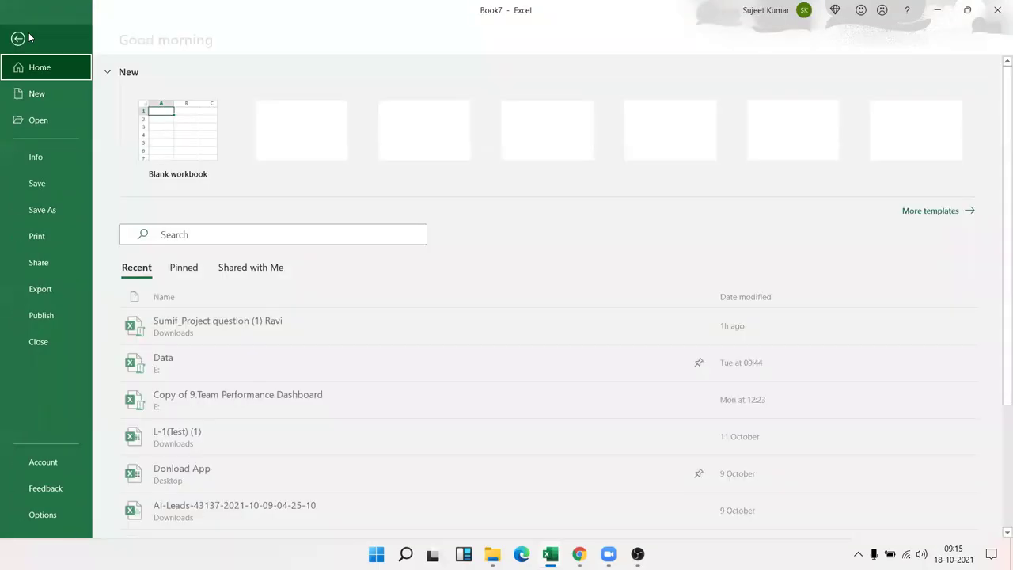
{"action": "left_click", "coordinate": [43, 515]}
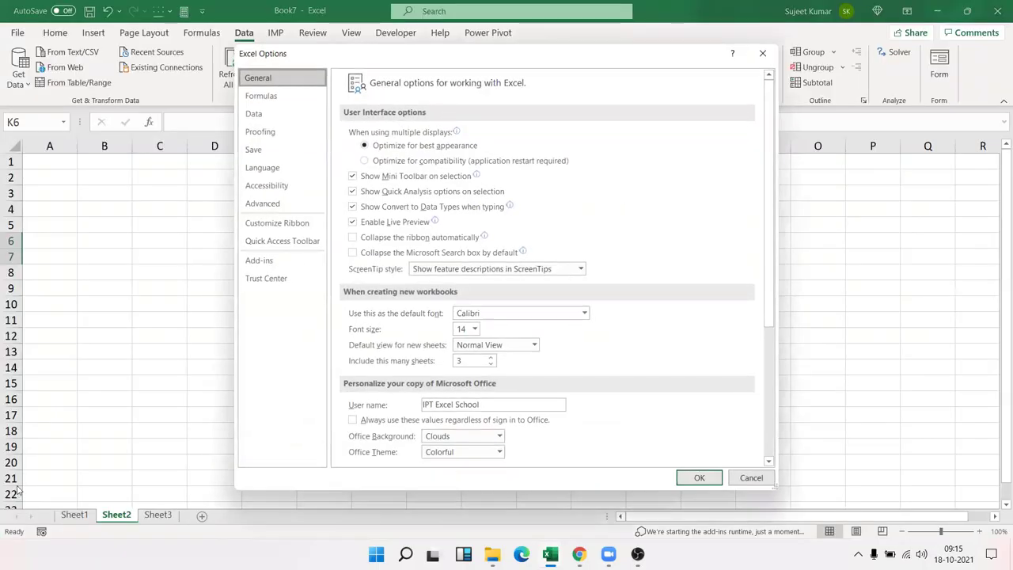
{"action": "left_click", "coordinate": [261, 269]}
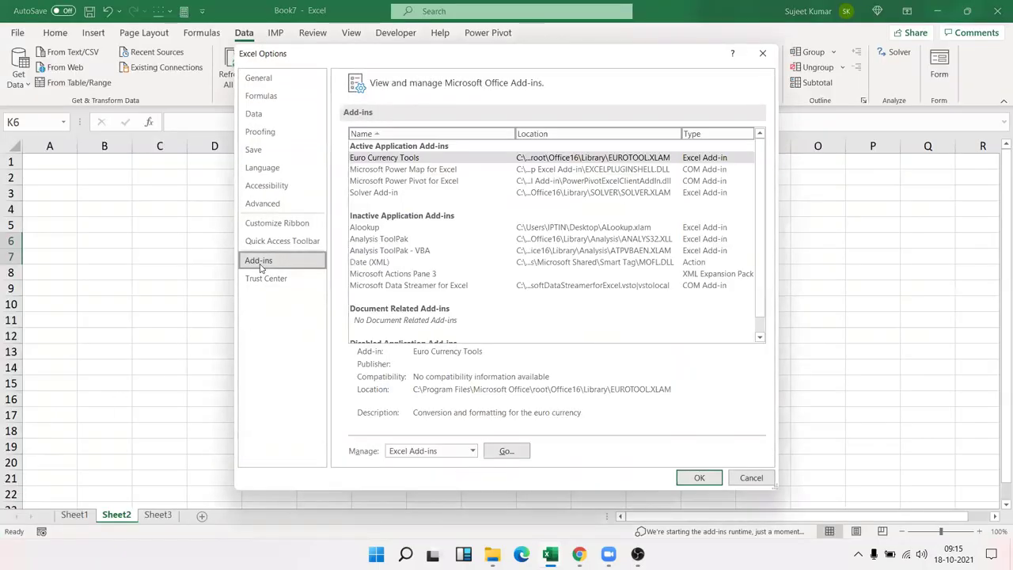
{"action": "left_click", "coordinate": [262, 279]}
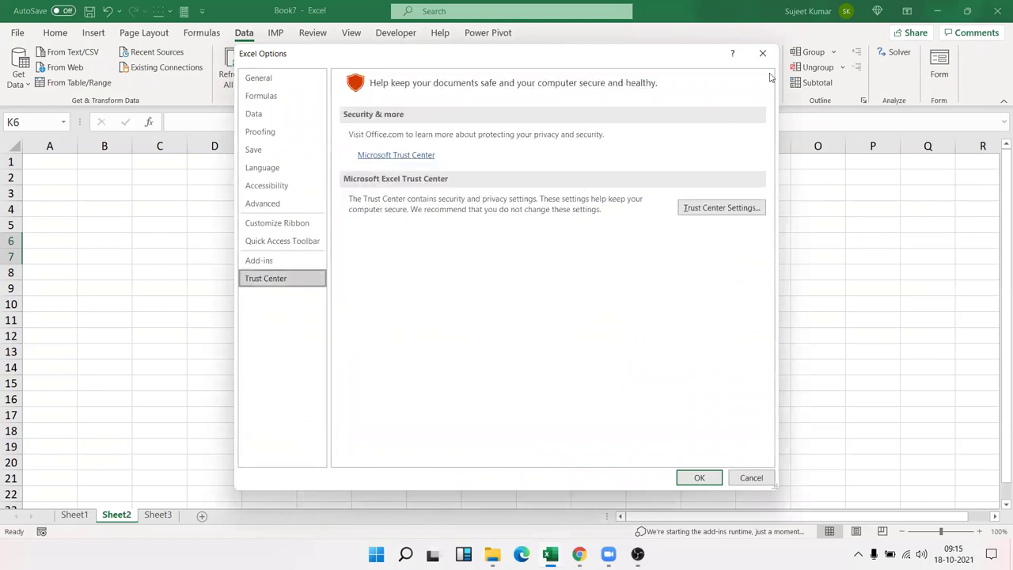
{"action": "left_click", "coordinate": [762, 53]}
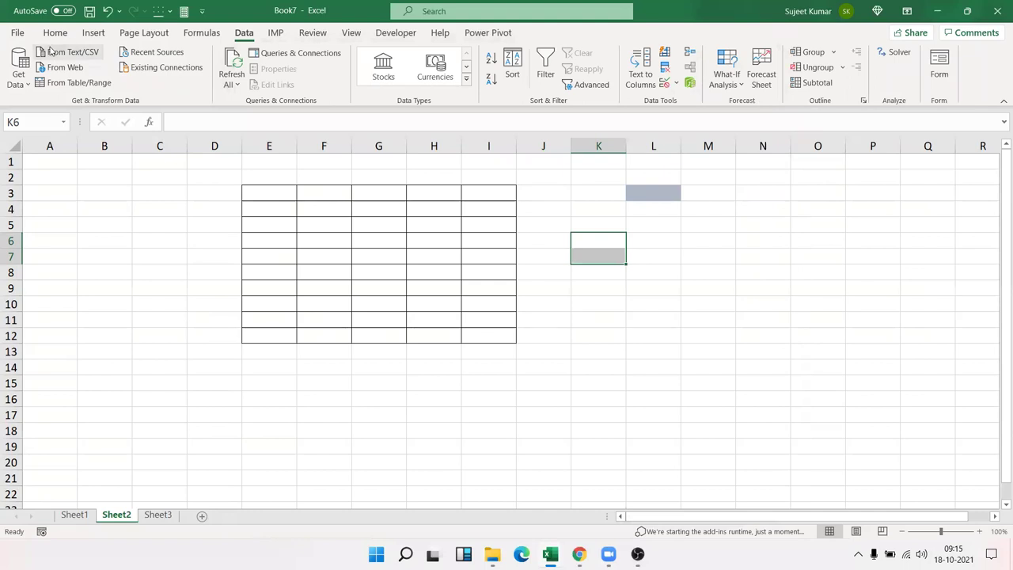
Select cell E8, open the File start page, then return to the worksheet
{"action": "left_click", "coordinate": [265, 271]}
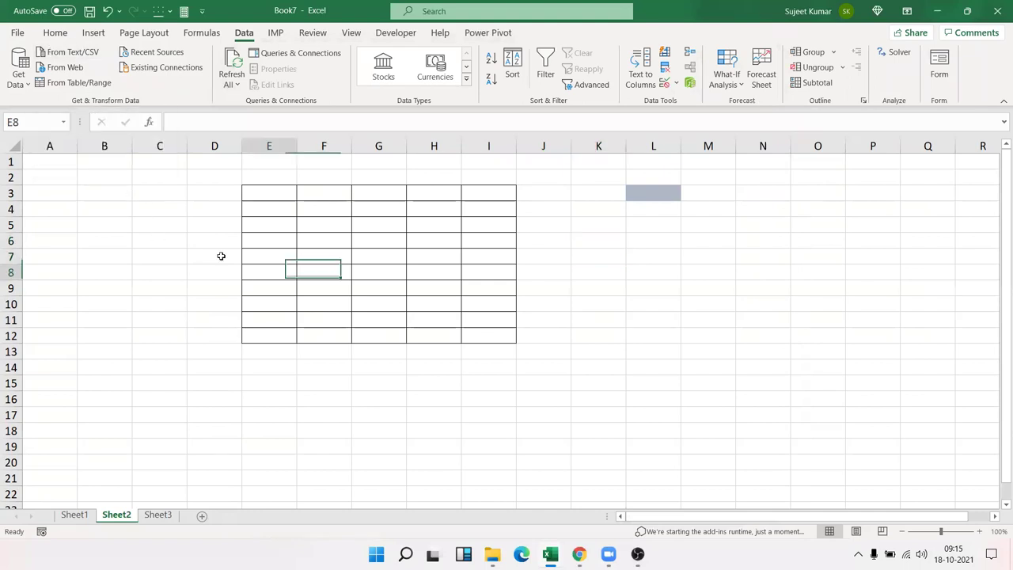
{"action": "left_click", "coordinate": [19, 33]}
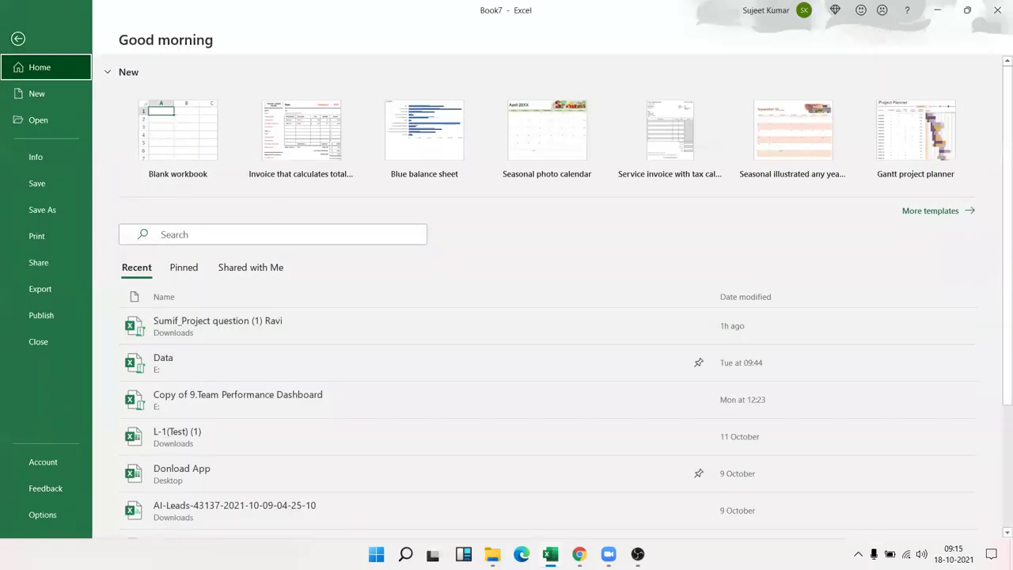
{"action": "left_click", "coordinate": [858, 554]}
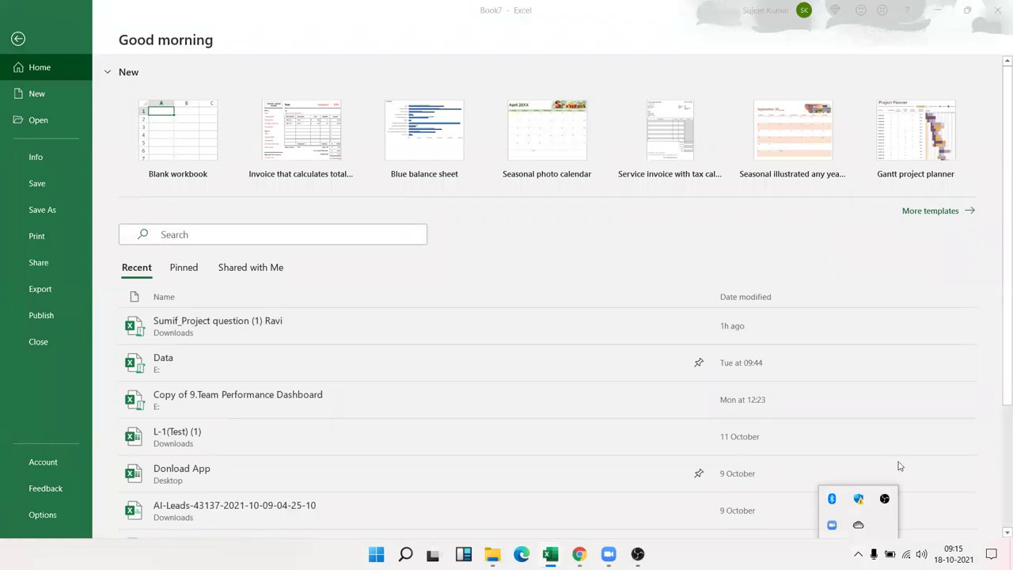
{"action": "left_click", "coordinate": [2, 49]}
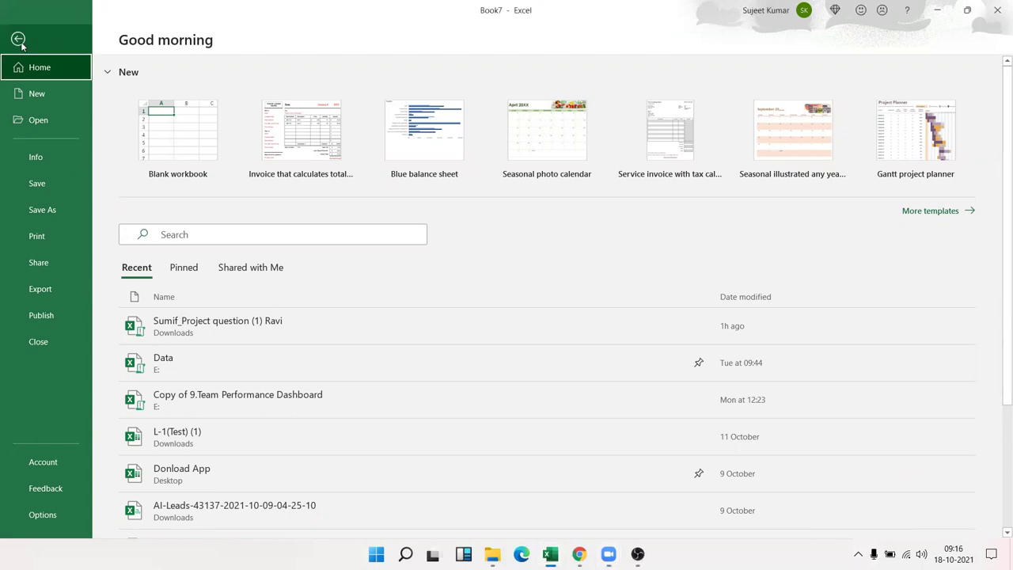
{"action": "left_click", "coordinate": [19, 39]}
Show the Home tab commands and dismiss the system tray overflow
{"action": "left_click", "coordinate": [55, 35]}
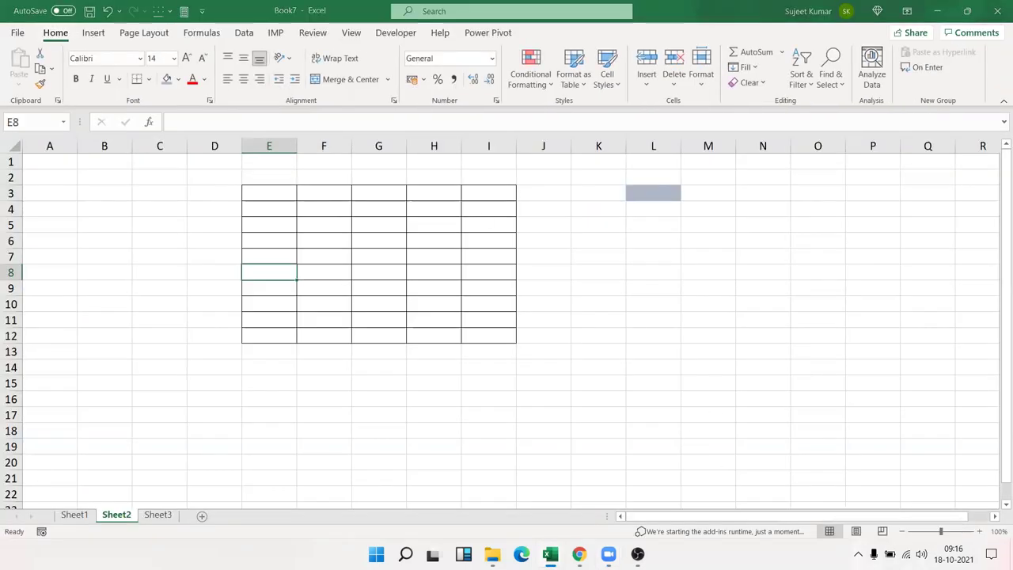
{"action": "left_click", "coordinate": [858, 554]}
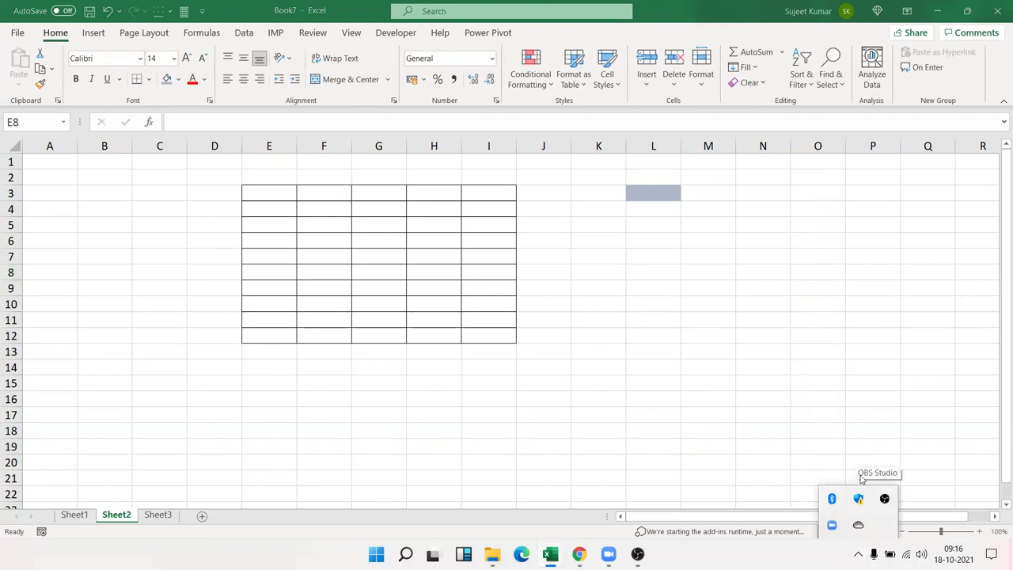
{"action": "left_click", "coordinate": [761, 317]}
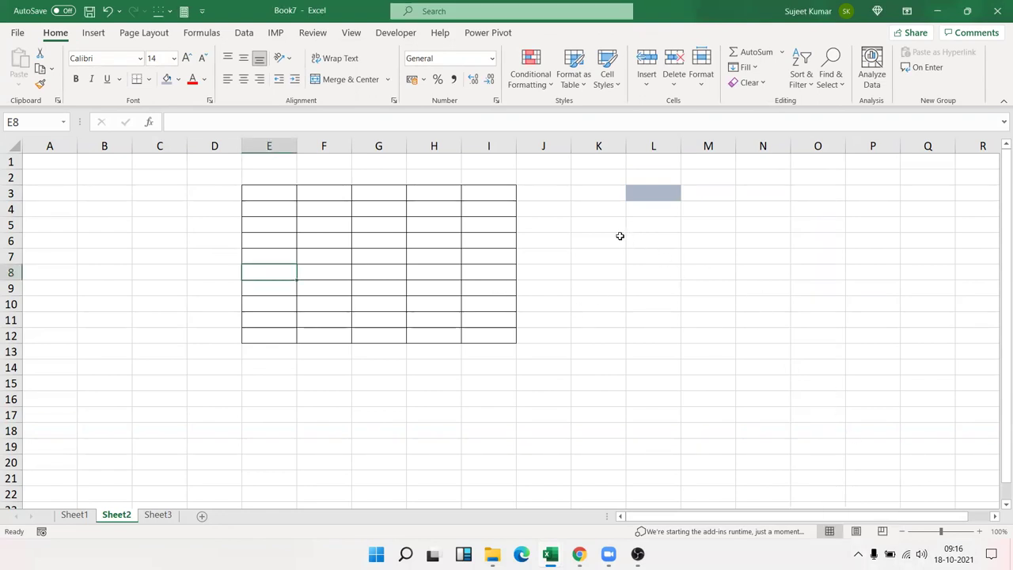
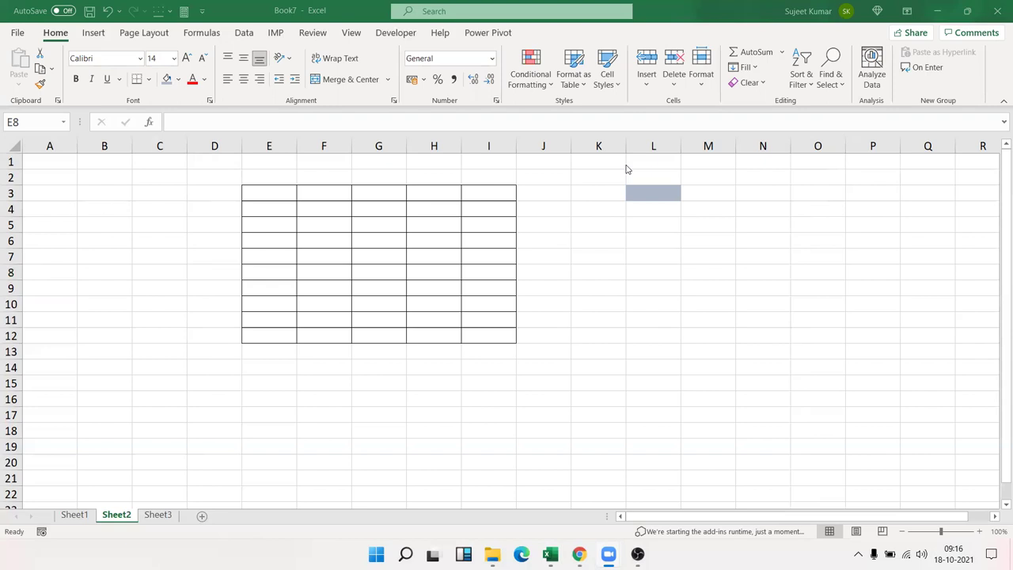
Switch from Excel to Chrome, showing the YouTube Studio channel content page
{"action": "left_click", "coordinate": [579, 554]}
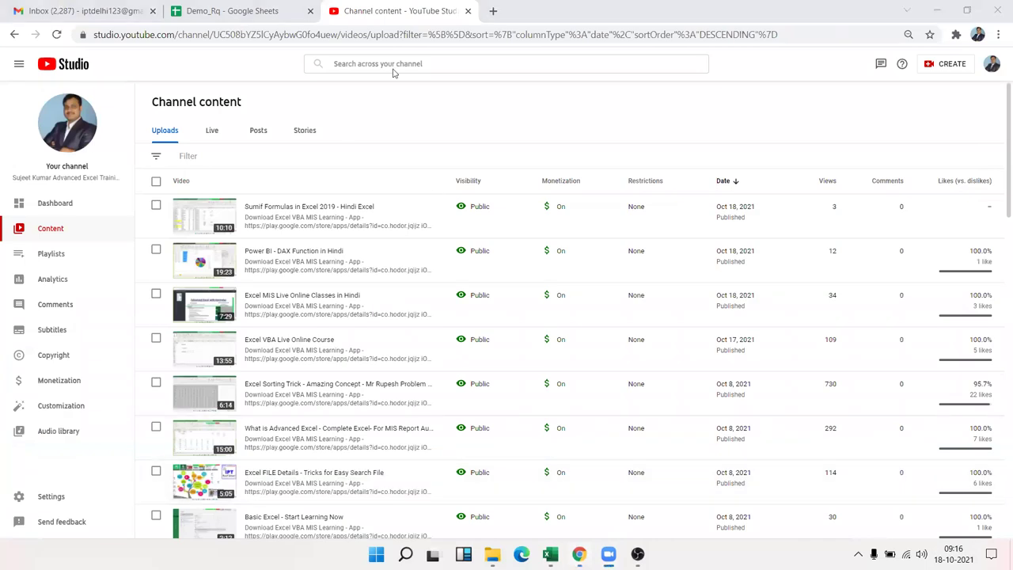
{"action": "left_click", "coordinate": [492, 10]}
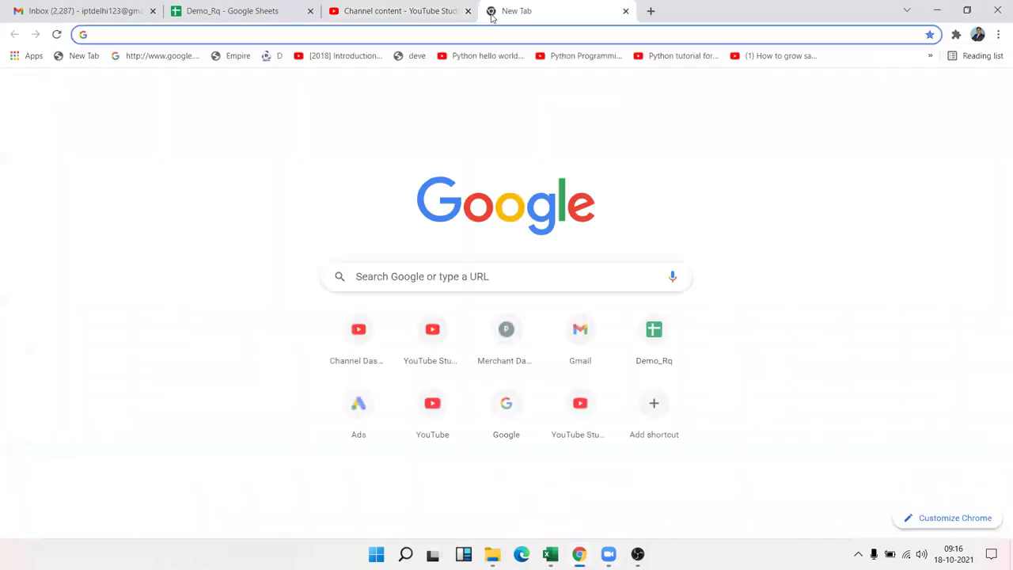
{"action": "type", "text": "ip"}
{"action": "key", "text": "Return"}
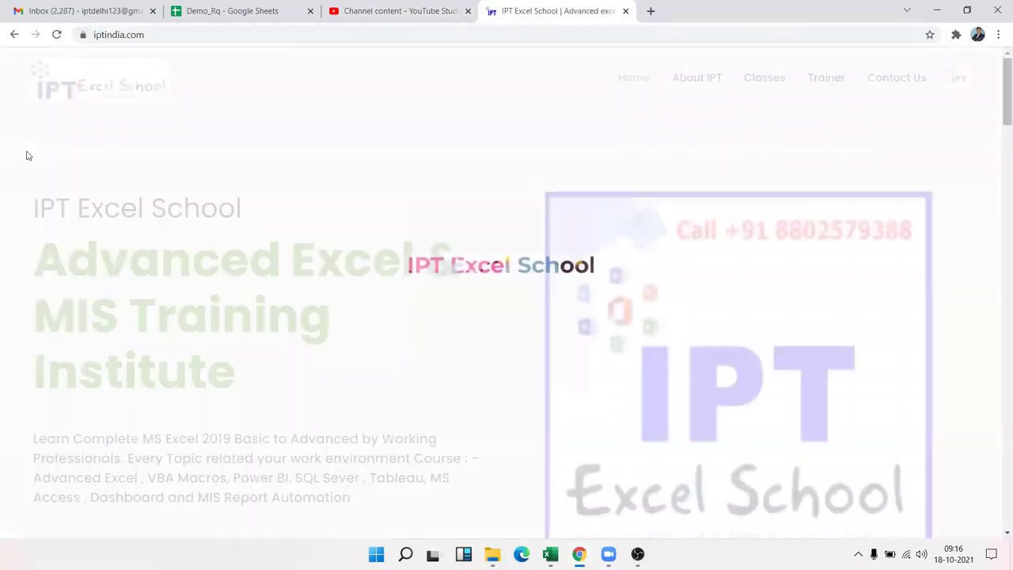
{"action": "scroll", "coordinate": [79, 261], "scroll_direction": "down", "scroll_amount": 2}
{"action": "scroll", "coordinate": [103, 325], "scroll_direction": "down", "scroll_amount": 1}
{"action": "scroll", "coordinate": [103, 325], "scroll_direction": "down", "scroll_amount": 2}
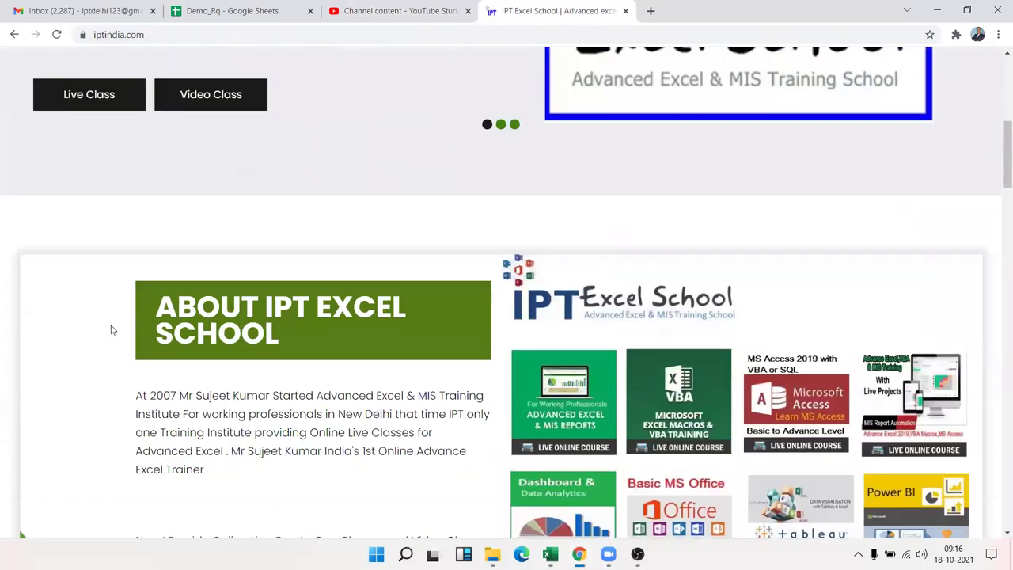
{"action": "scroll", "coordinate": [110, 325], "scroll_direction": "down", "scroll_amount": 4}
{"action": "scroll", "coordinate": [111, 324], "scroll_direction": "down", "scroll_amount": 3}
{"action": "left_click", "coordinate": [179, 118]}
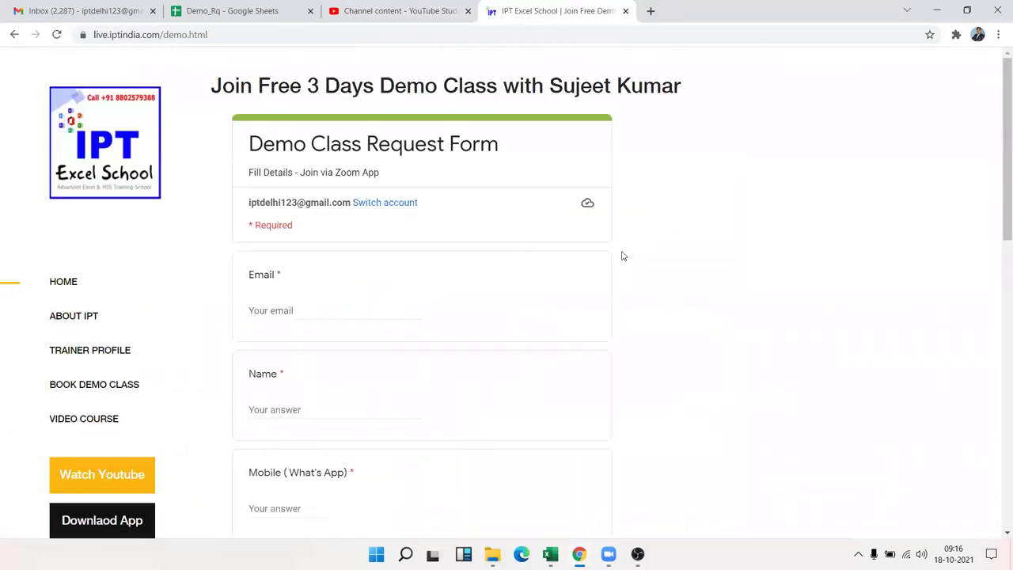
{"action": "scroll", "coordinate": [622, 256], "scroll_direction": "down", "scroll_amount": 3}
{"action": "scroll", "coordinate": [622, 255], "scroll_direction": "down", "scroll_amount": 1}
{"action": "scroll", "coordinate": [623, 255], "scroll_direction": "down", "scroll_amount": 4}
{"action": "scroll", "coordinate": [623, 256], "scroll_direction": "up", "scroll_amount": 3}
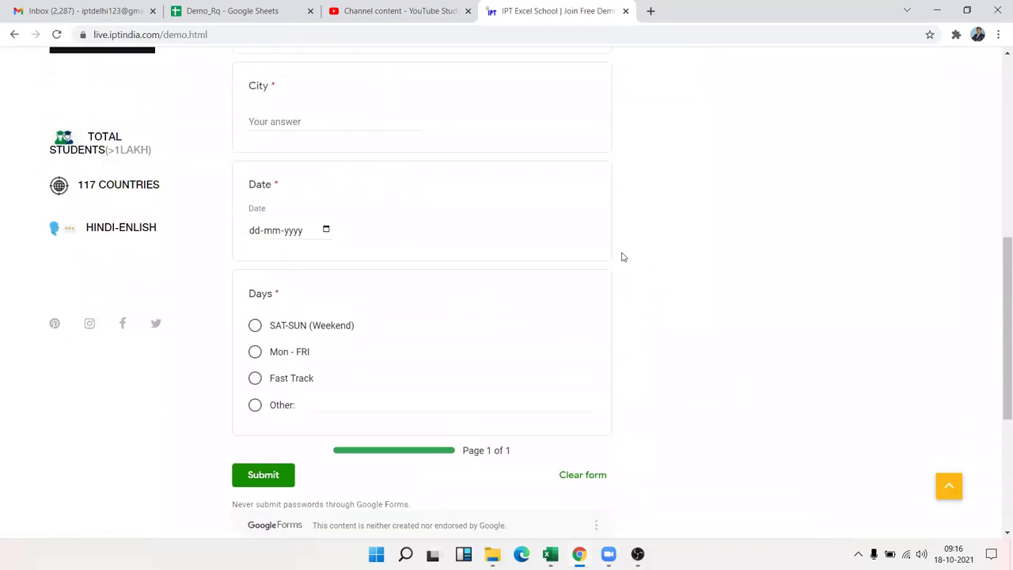
{"action": "scroll", "coordinate": [622, 256], "scroll_direction": "up", "scroll_amount": 2}
{"action": "scroll", "coordinate": [622, 256], "scroll_direction": "up", "scroll_amount": 2}
{"action": "scroll", "coordinate": [622, 257], "scroll_direction": "up", "scroll_amount": 3}
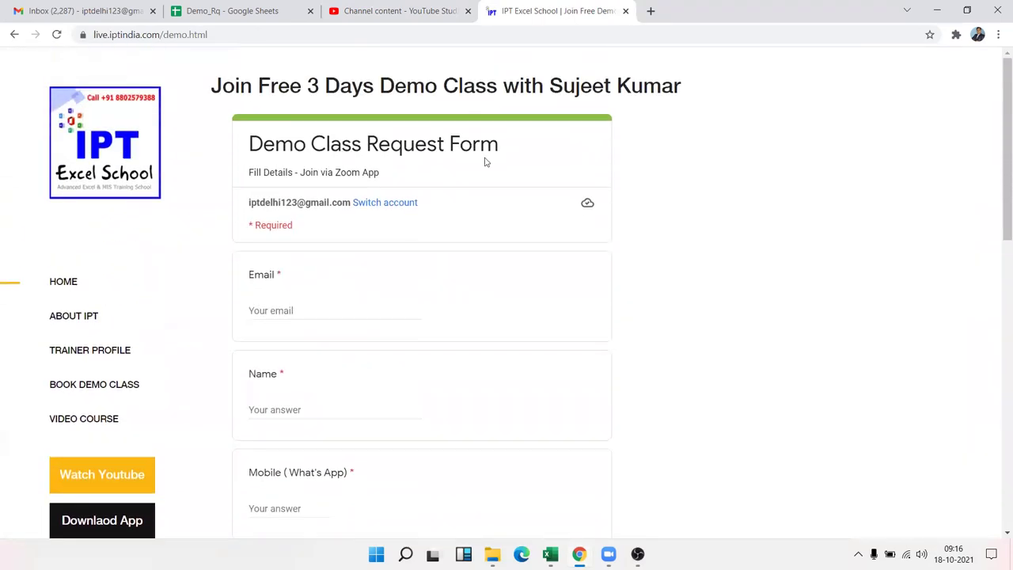
{"action": "left_click", "coordinate": [229, 12]}
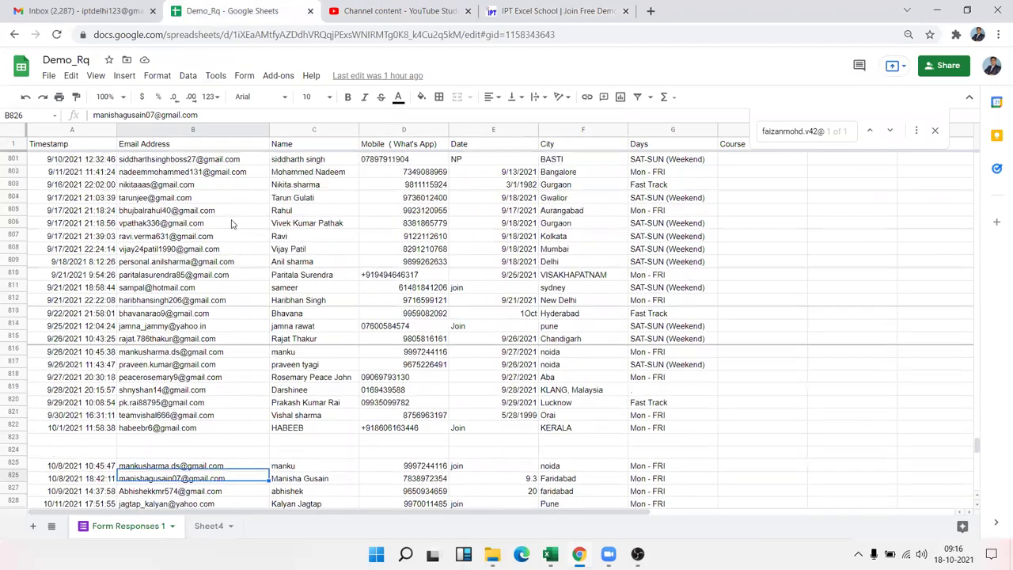
{"action": "scroll", "coordinate": [232, 224], "scroll_direction": "up", "scroll_amount": 4}
{"action": "scroll", "coordinate": [233, 225], "scroll_direction": "up", "scroll_amount": 3}
{"action": "scroll", "coordinate": [235, 226], "scroll_direction": "up", "scroll_amount": 5}
{"action": "scroll", "coordinate": [236, 227], "scroll_direction": "up", "scroll_amount": 2}
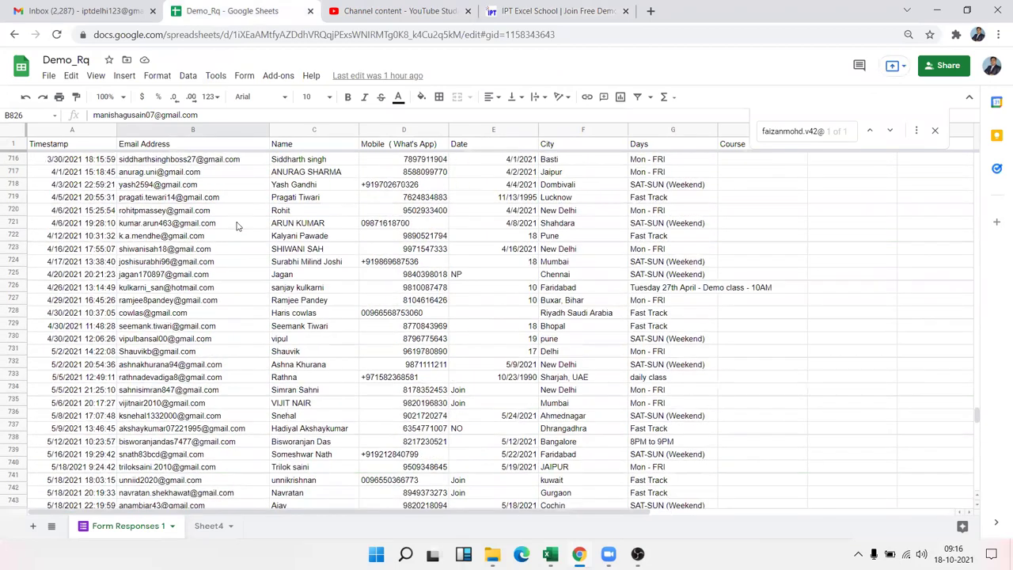
{"action": "scroll", "coordinate": [236, 226], "scroll_direction": "up", "scroll_amount": 3}
{"action": "scroll", "coordinate": [334, 175], "scroll_direction": "up", "scroll_amount": 3}
{"action": "left_click", "coordinate": [535, 12]}
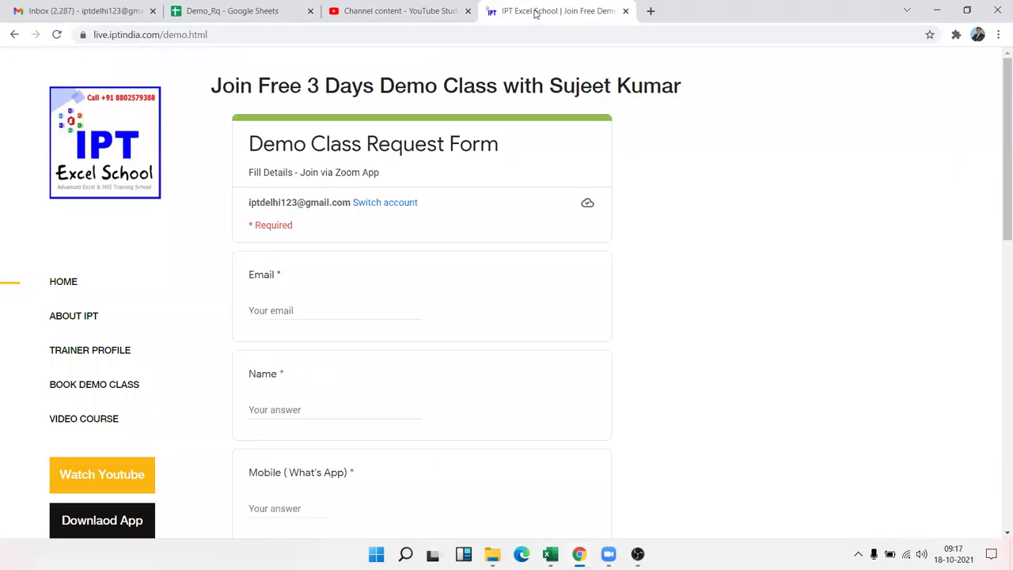
{"action": "left_click", "coordinate": [626, 11]}
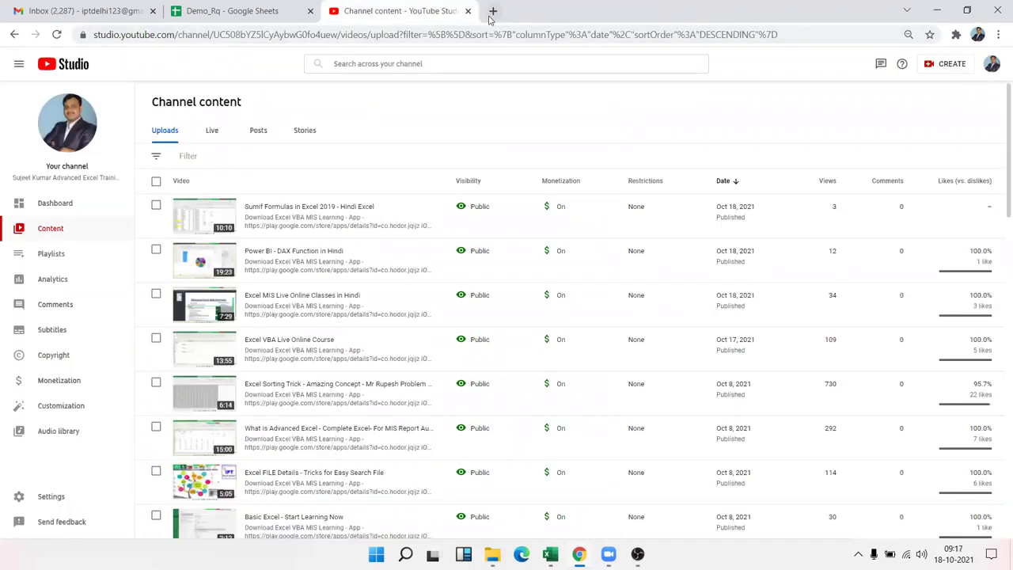
In a new tab, go to google.com and search for 'google forms'
{"action": "left_click", "coordinate": [492, 12]}
{"action": "type", "text": "goo"}
{"action": "key", "text": "Return"}
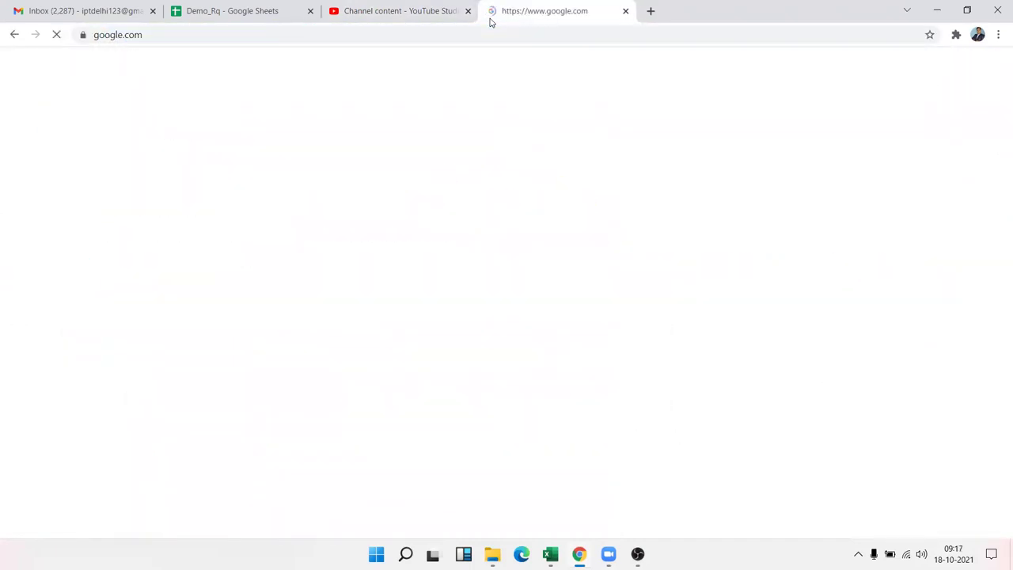
{"action": "type", "text": "Fo"}
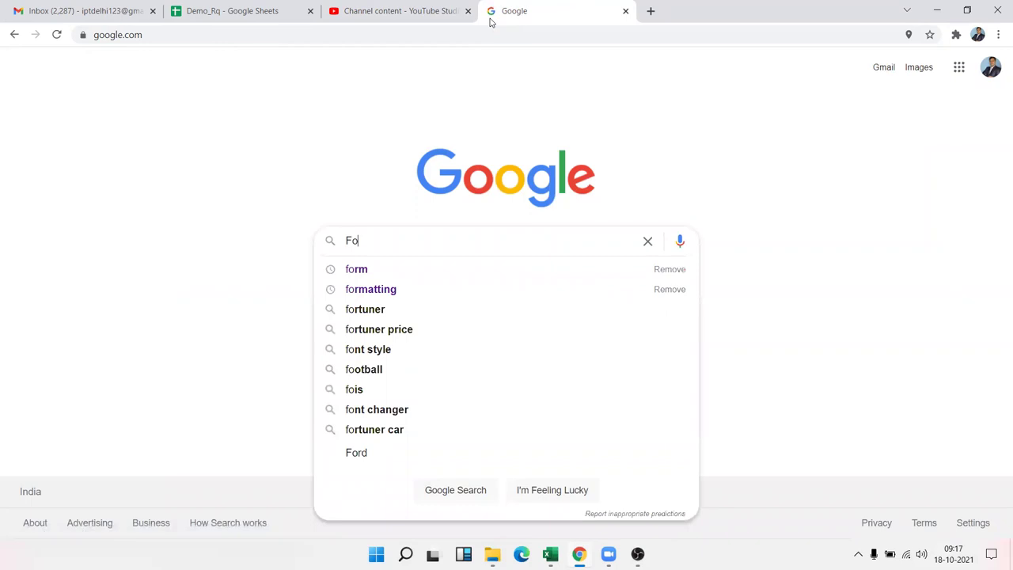
{"action": "type", "text": "rm"}
{"action": "key", "text": "BackSpace"}
{"action": "key", "text": "BackSpace"}
{"action": "key", "text": "BackSpace"}
{"action": "key", "text": "BackSpace"}
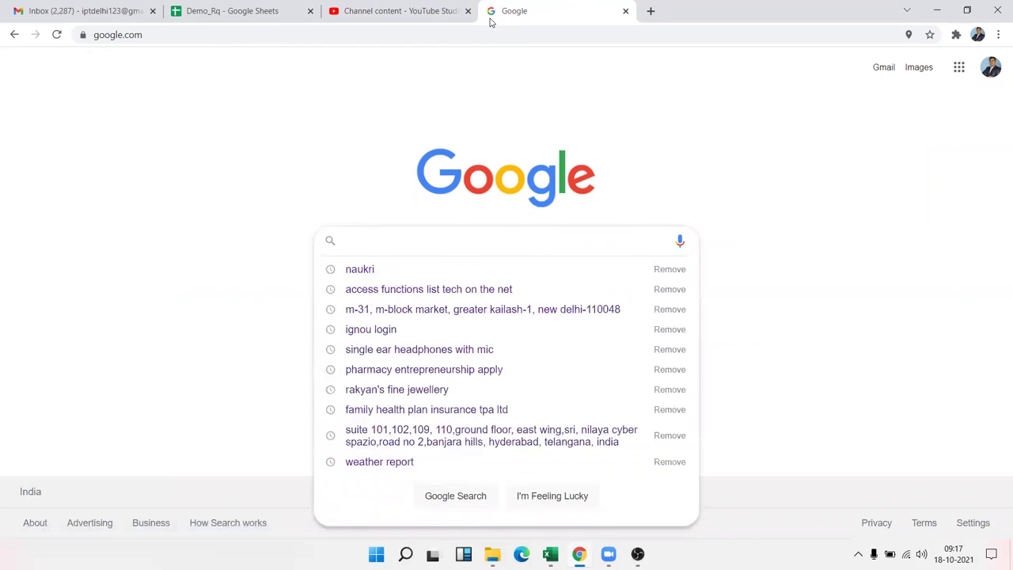
{"action": "type", "text": "Google Fo"}
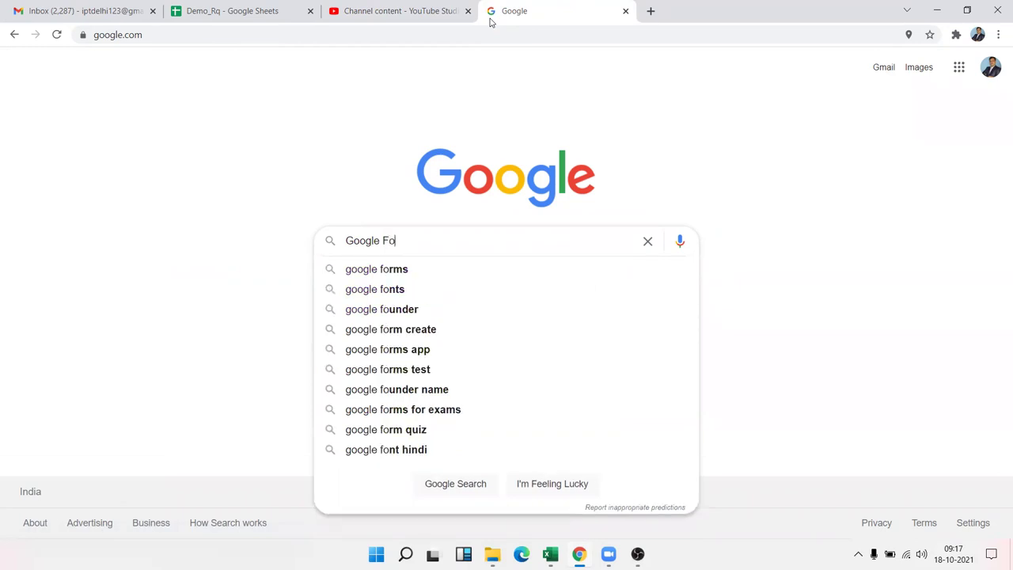
{"action": "key", "text": "Down"}
{"action": "key", "text": "Return"}
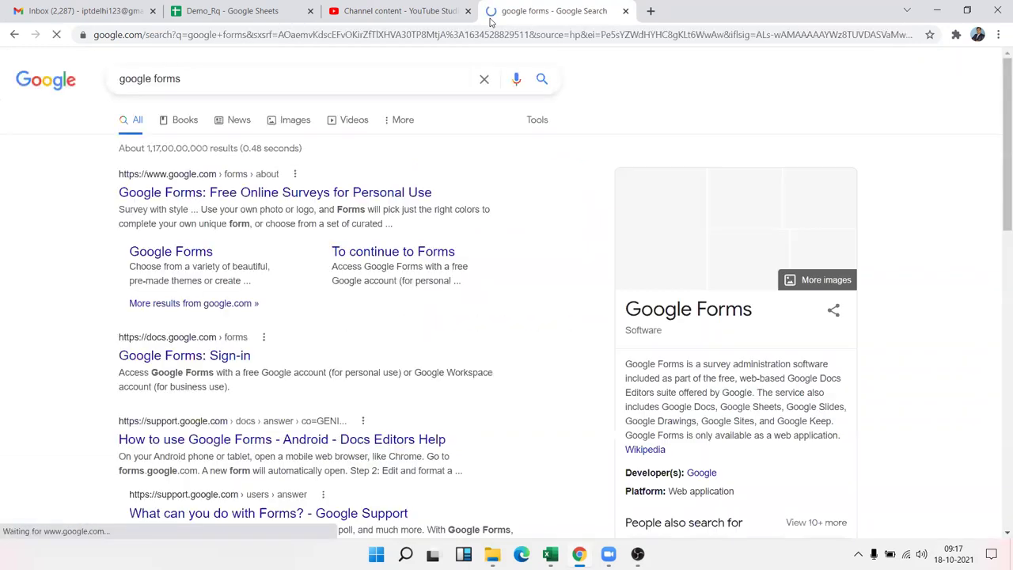
Open the Google Forms About page from the results and continue to the Forms home page
{"action": "left_click", "coordinate": [173, 197]}
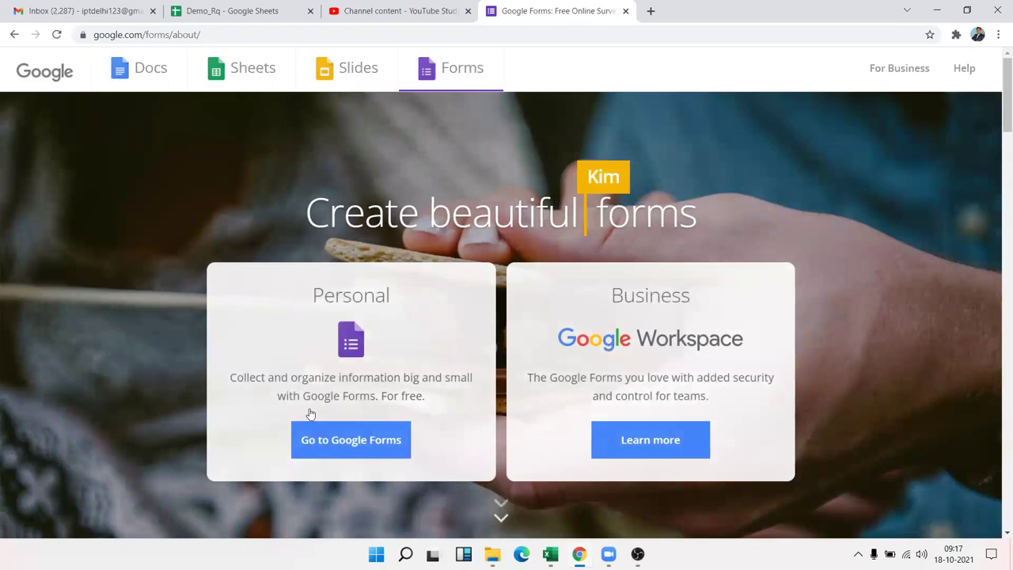
{"action": "double_click", "coordinate": [629, 300]}
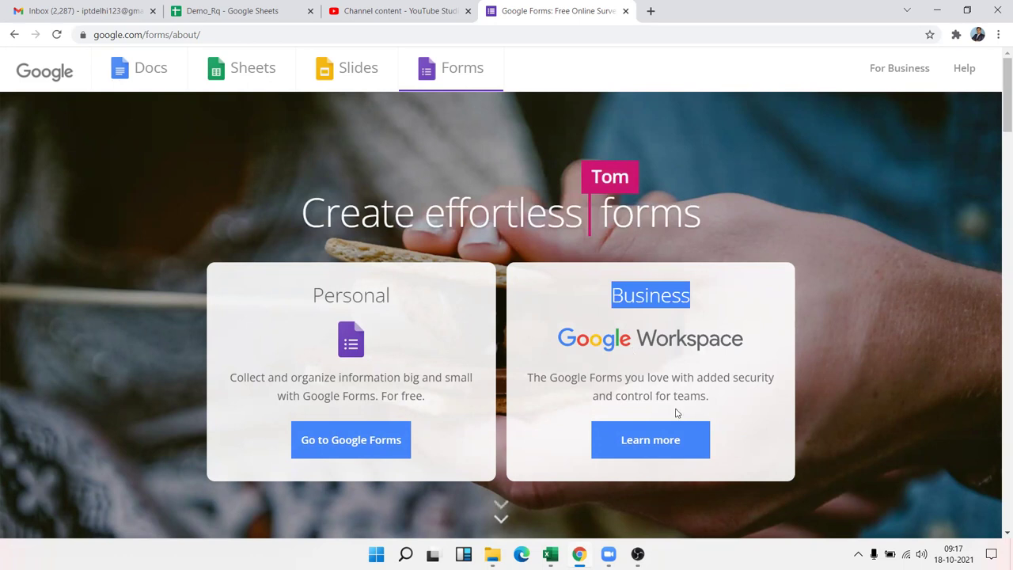
{"action": "scroll", "coordinate": [677, 413], "scroll_direction": "down", "scroll_amount": 1}
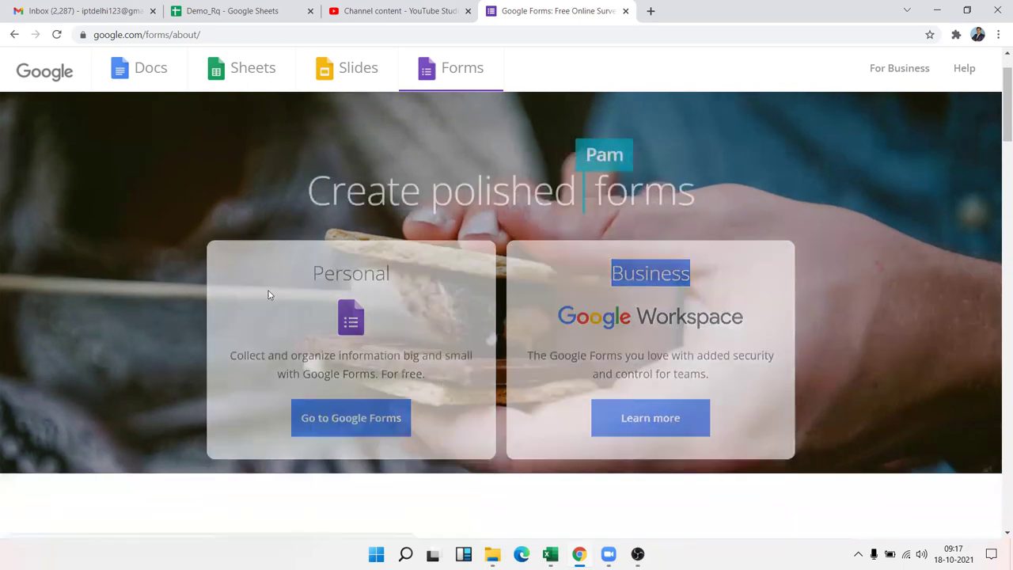
{"action": "left_click", "coordinate": [162, 258]}
{"action": "left_click", "coordinate": [381, 418]}
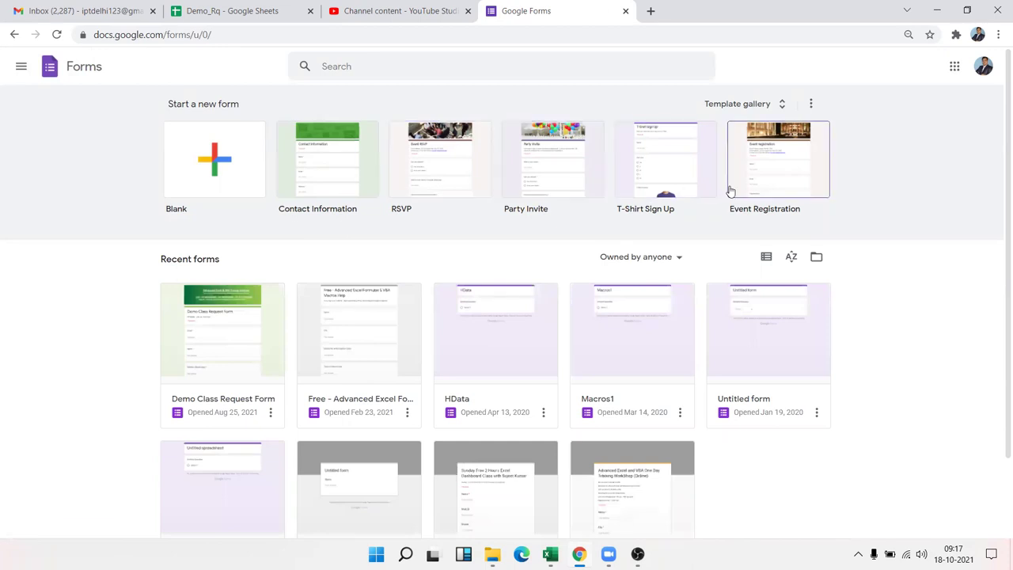
{"action": "scroll", "coordinate": [754, 301], "scroll_direction": "down", "scroll_amount": 2}
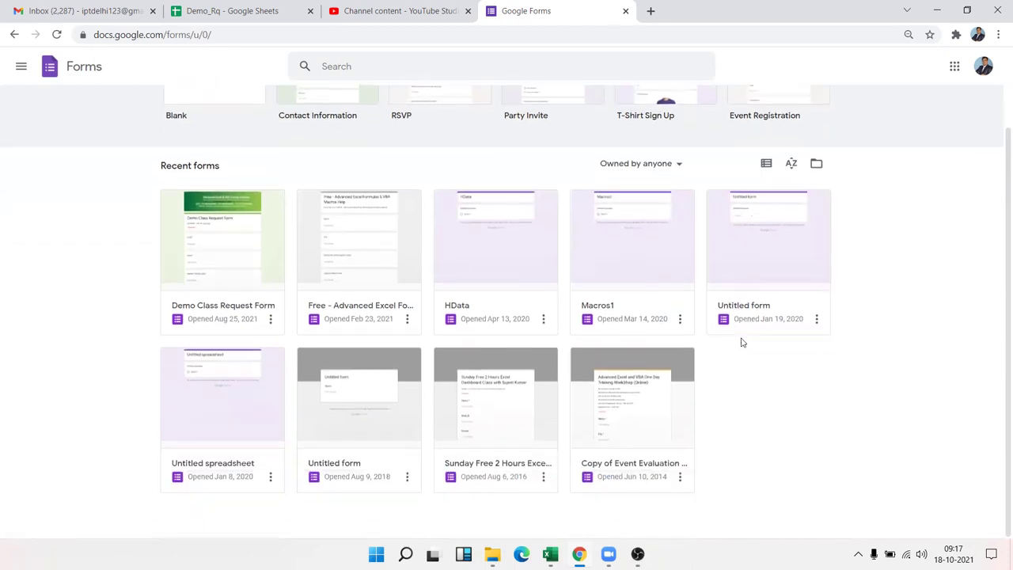
{"action": "scroll", "coordinate": [647, 406], "scroll_direction": "up", "scroll_amount": 2}
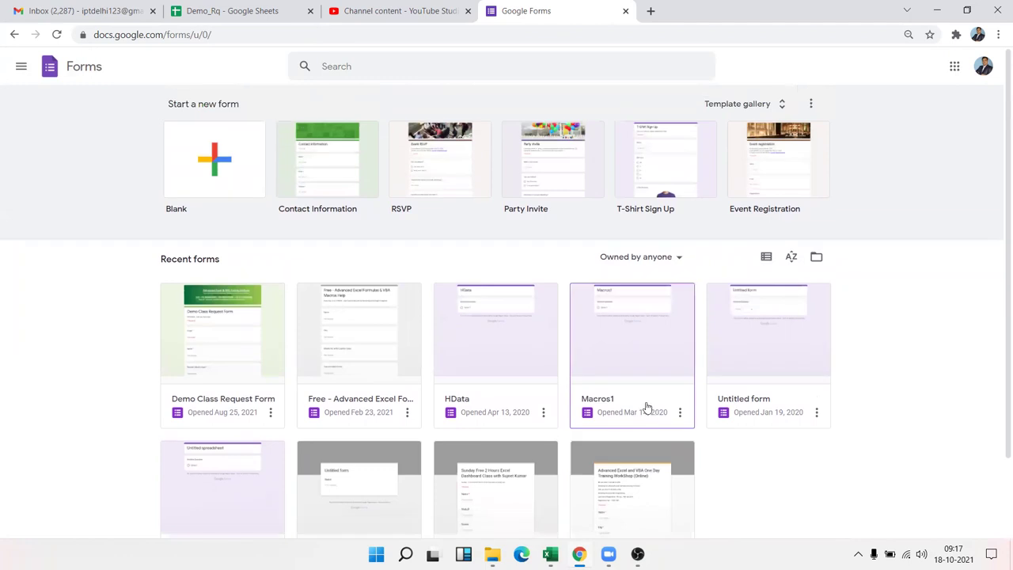
Create a blank form, delete its default question, and add a fresh multiple-choice question
{"action": "left_click", "coordinate": [239, 170]}
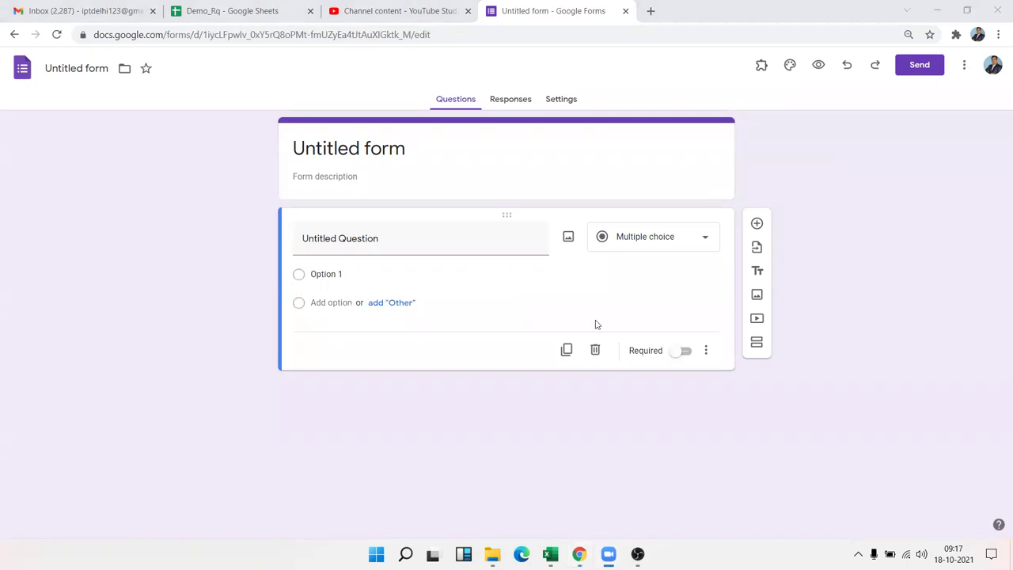
{"action": "left_click", "coordinate": [231, 249]}
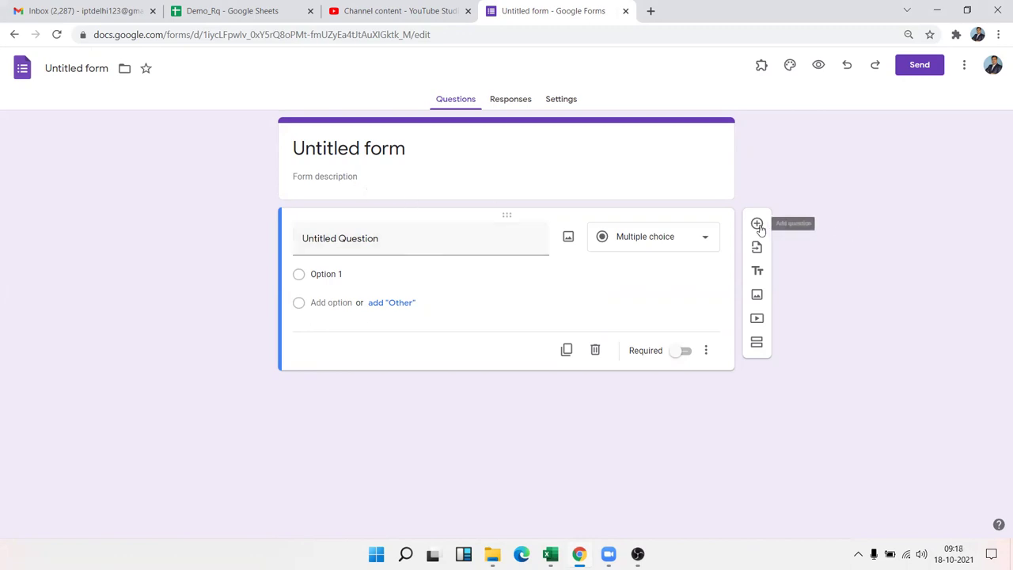
{"action": "left_click", "coordinate": [430, 242]}
{"action": "left_click", "coordinate": [649, 238]}
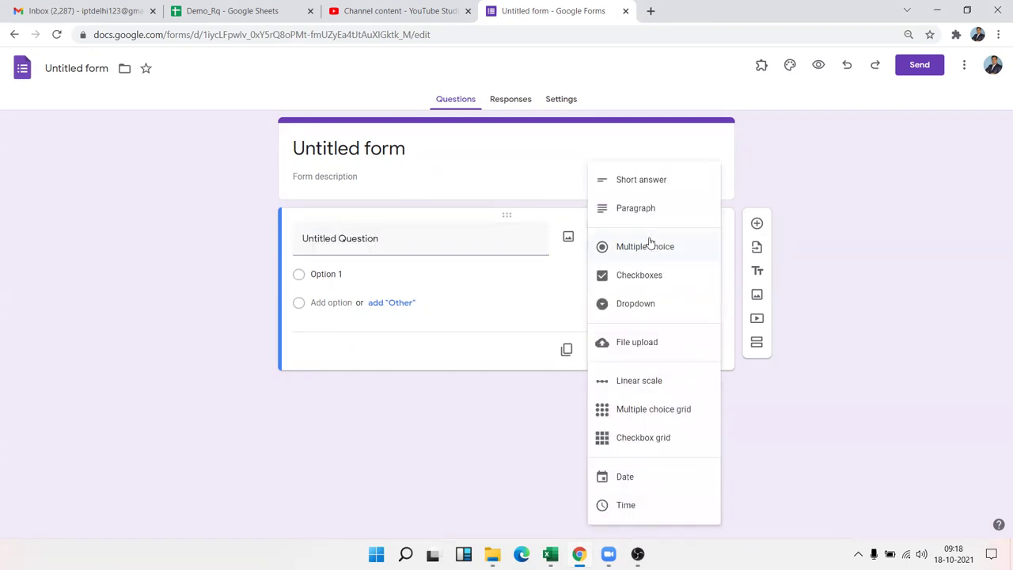
{"action": "left_click", "coordinate": [649, 245]}
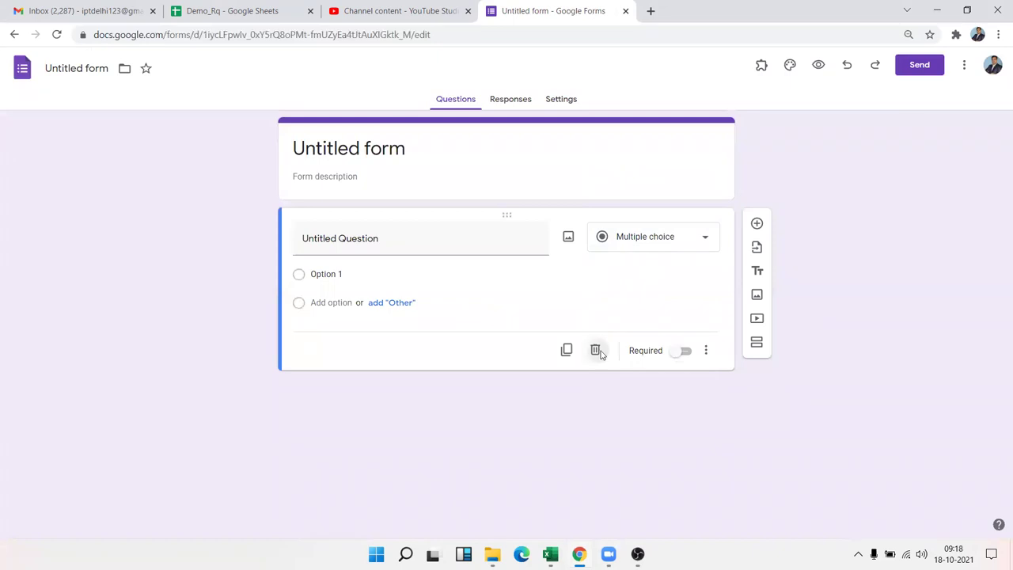
{"action": "left_click", "coordinate": [596, 350]}
{"action": "left_click", "coordinate": [757, 133]}
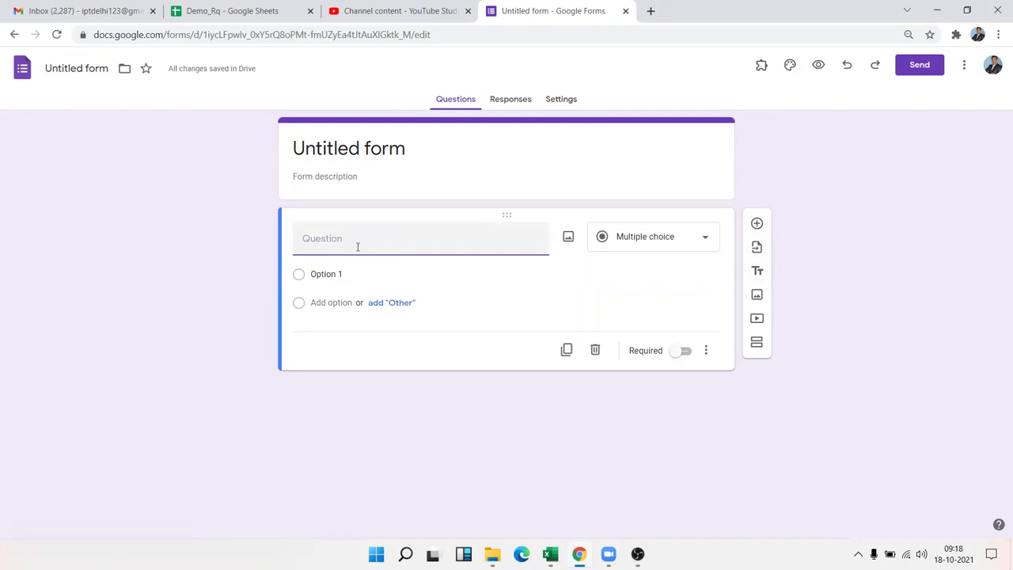
Title the question 'Email_ID', make it a required Short answer, and add another question
{"action": "type", "text": "6"}
{"action": "key", "text": "BackSpace"}
{"action": "type", "text": "Email"}
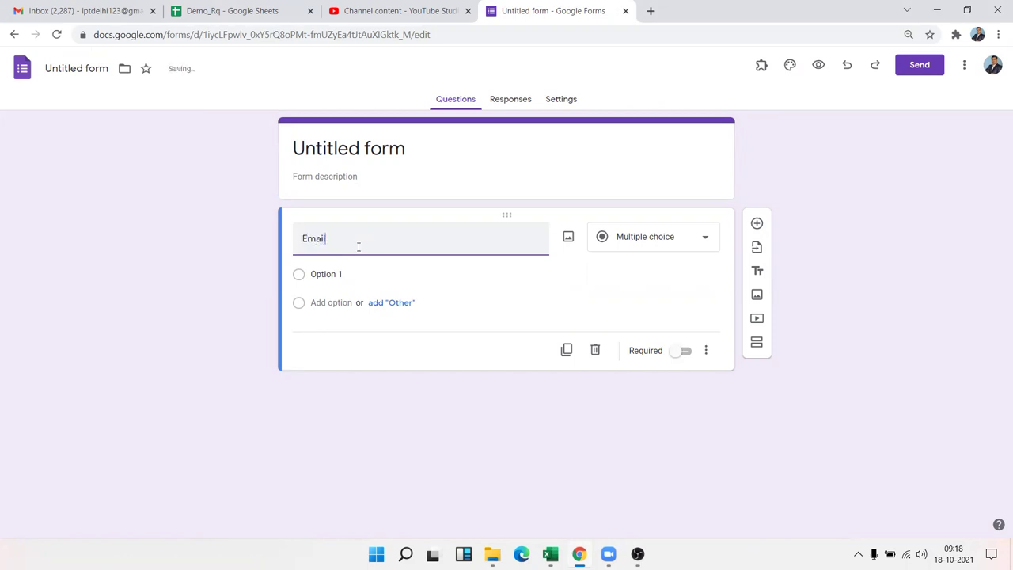
{"action": "type", "text": "_ID"}
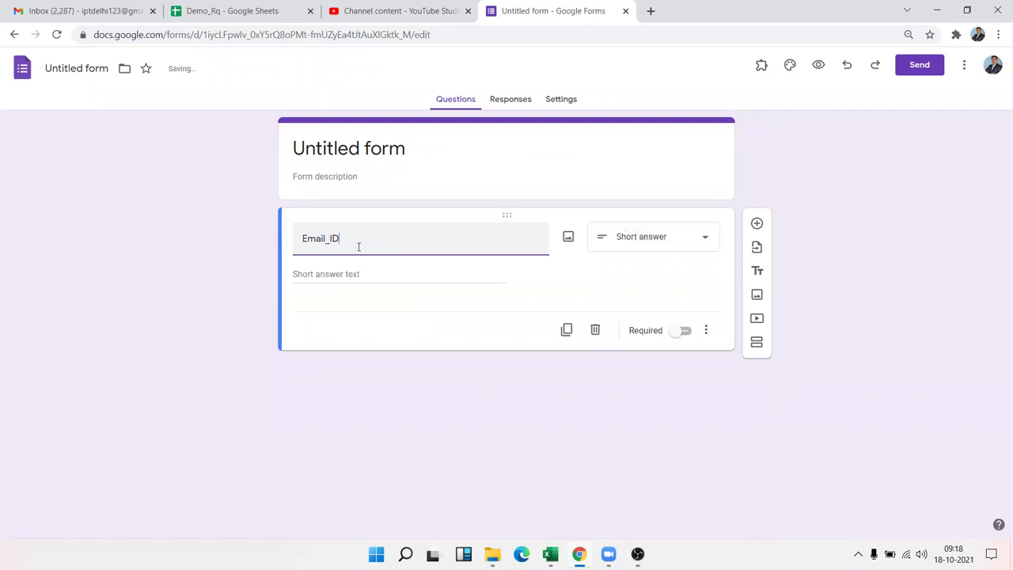
{"action": "left_click", "coordinate": [624, 250]}
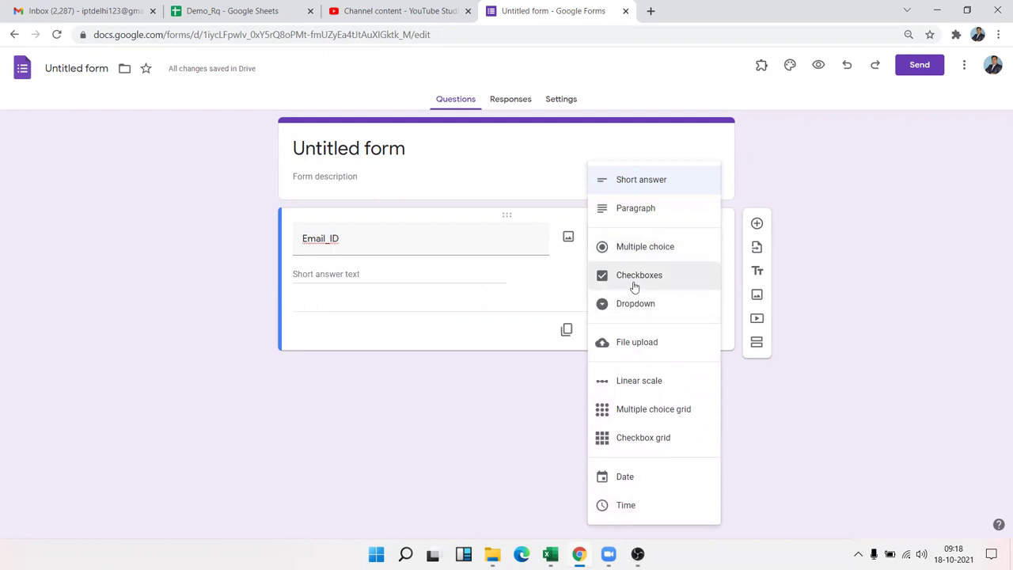
{"action": "left_click", "coordinate": [642, 182]}
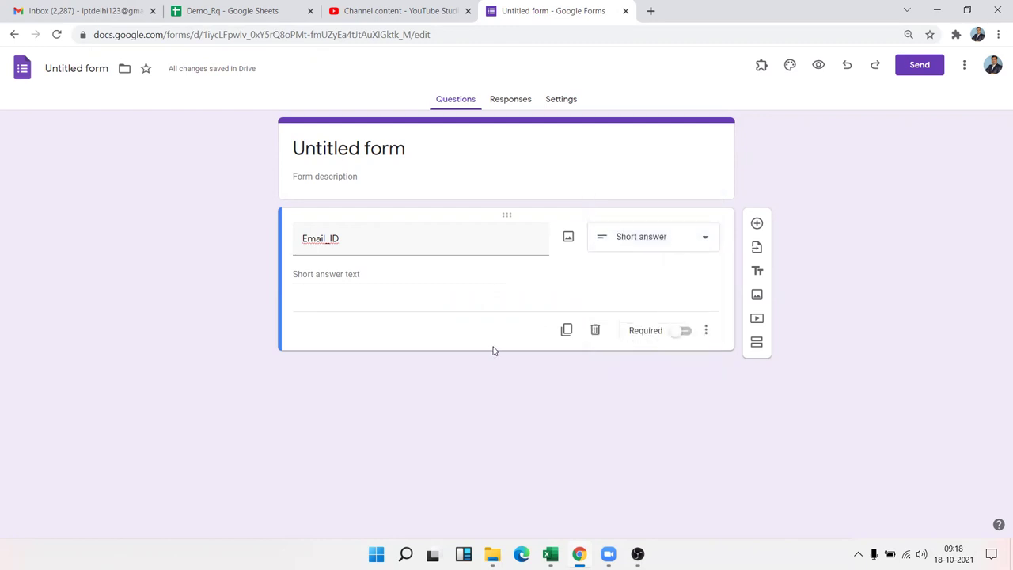
{"action": "left_click", "coordinate": [686, 332]}
{"action": "left_click", "coordinate": [758, 225]}
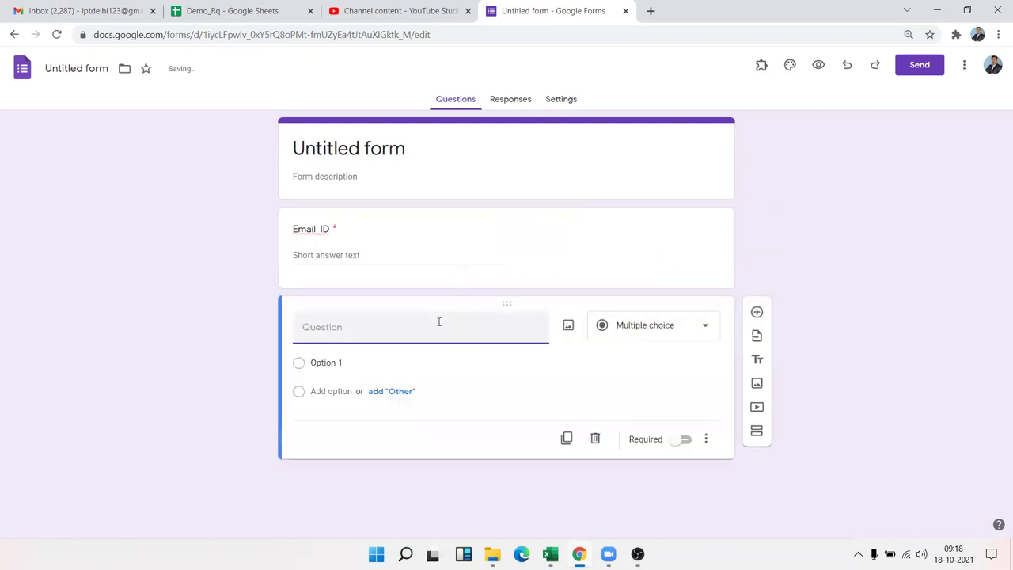
Title the next question 'Mobile', keep it Short answer, and add another question below
{"action": "type", "text": "Mobile"}
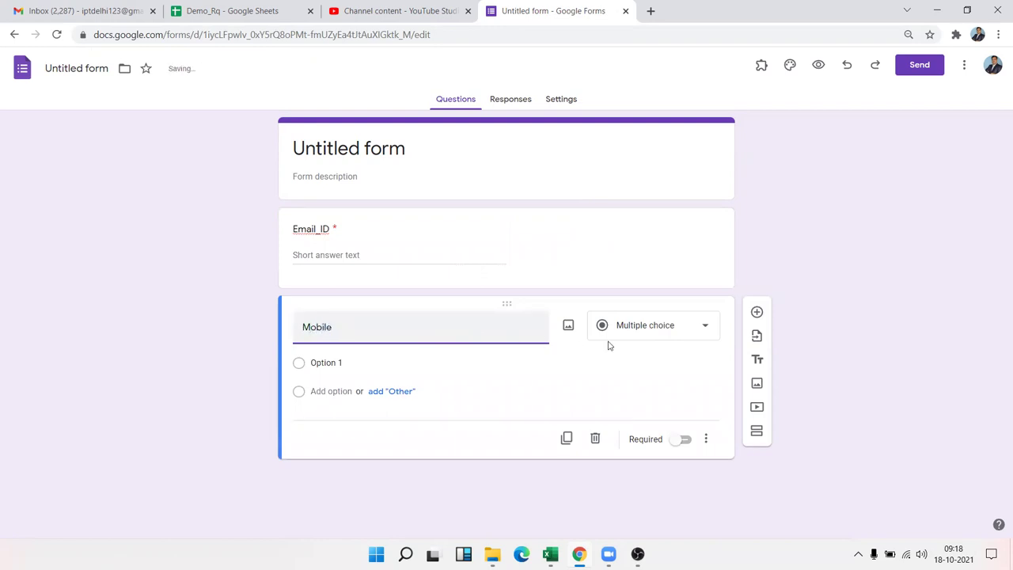
{"action": "left_click", "coordinate": [631, 327]}
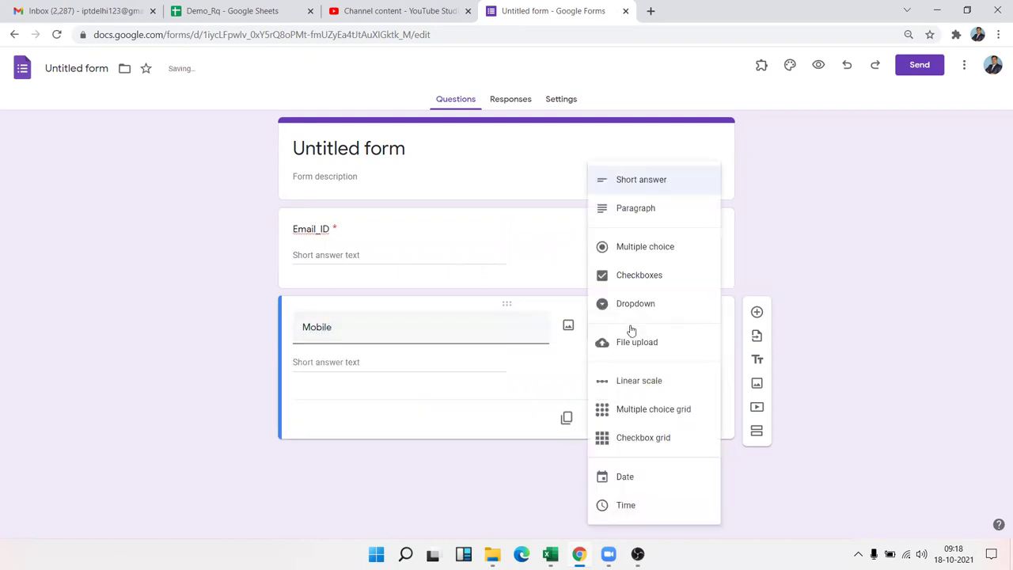
{"action": "left_click", "coordinate": [526, 374]}
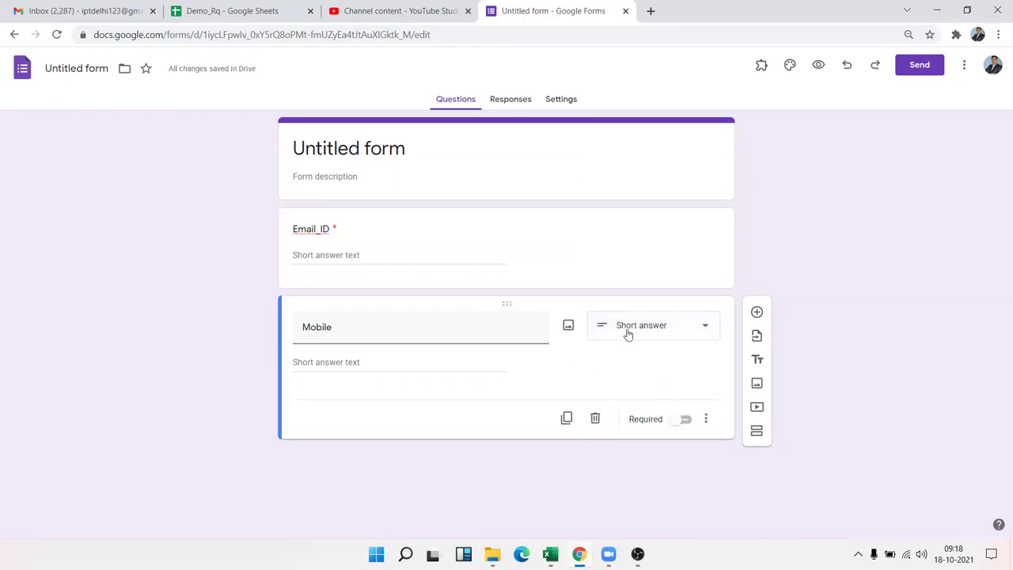
{"action": "left_click", "coordinate": [627, 330]}
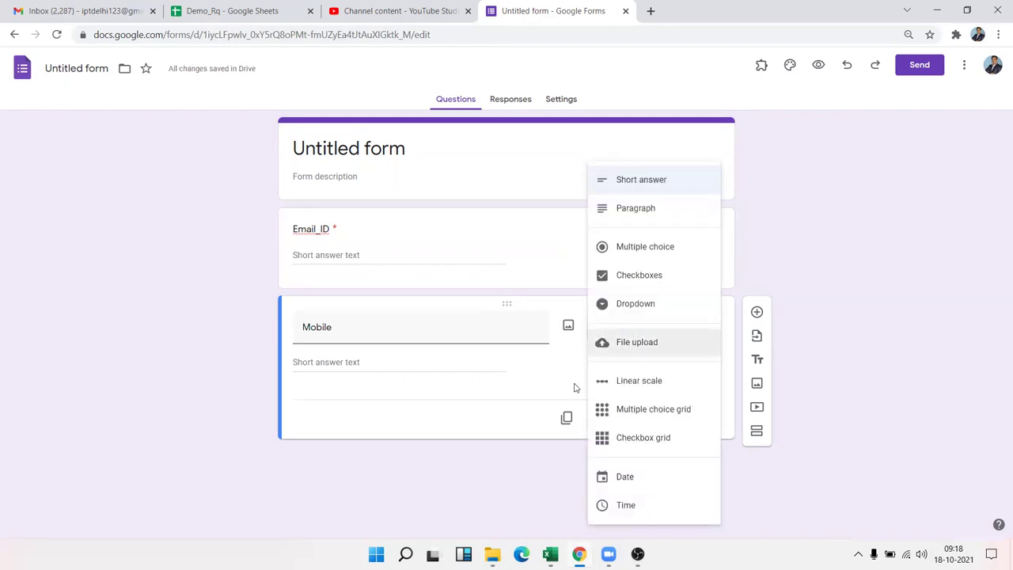
{"action": "left_click", "coordinate": [540, 412]}
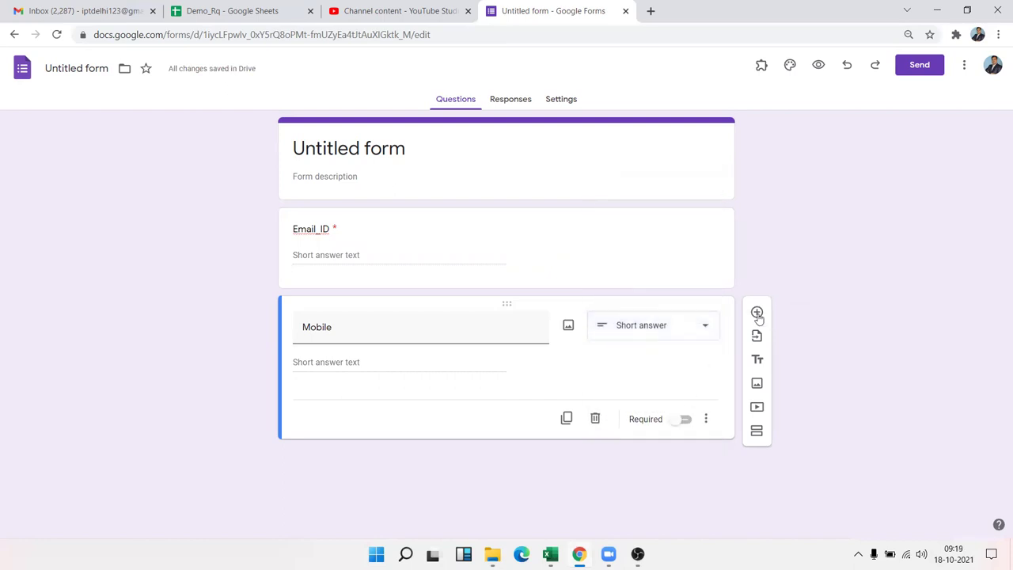
{"action": "left_click", "coordinate": [757, 312]}
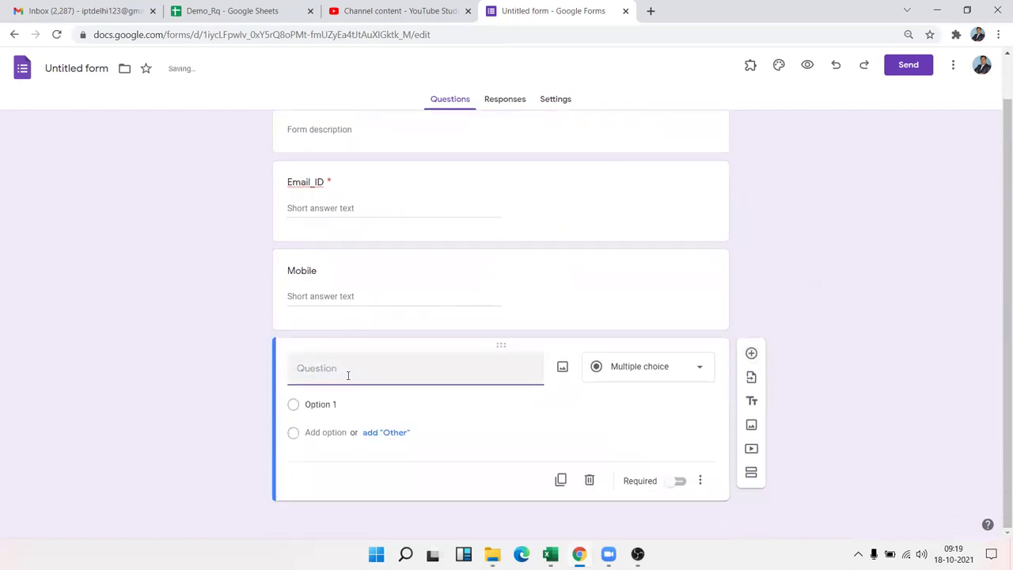
Title a question 'Name', then add a 'Date' question set to the Date type
{"action": "type", "text": "Name"}
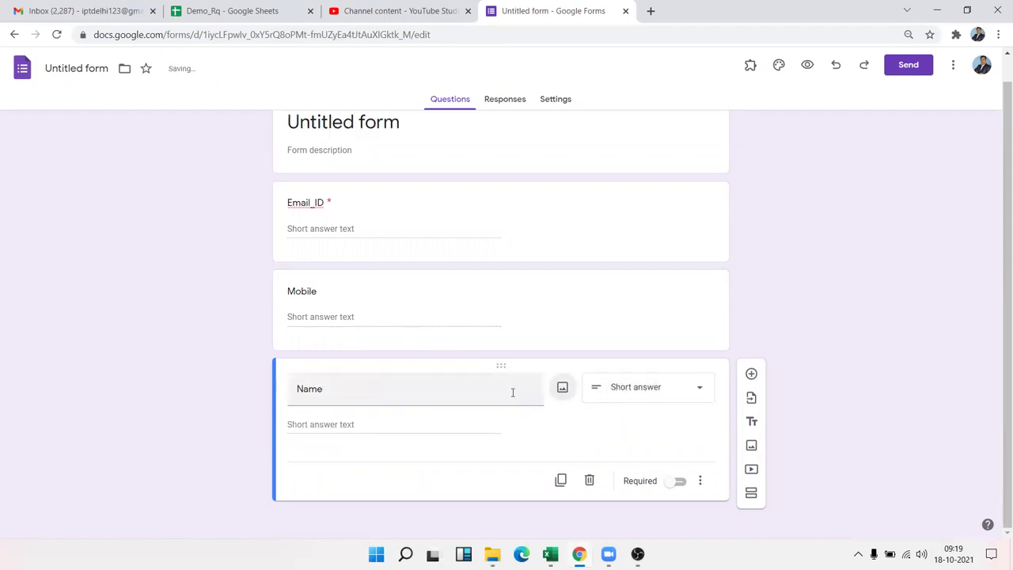
{"action": "left_click", "coordinate": [751, 374]}
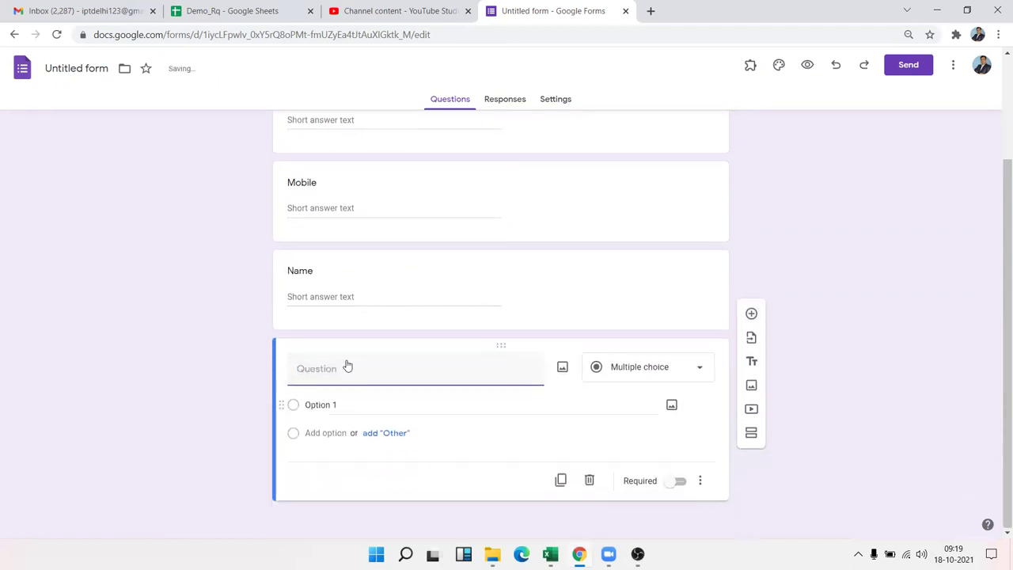
{"action": "type", "text": "RE"}
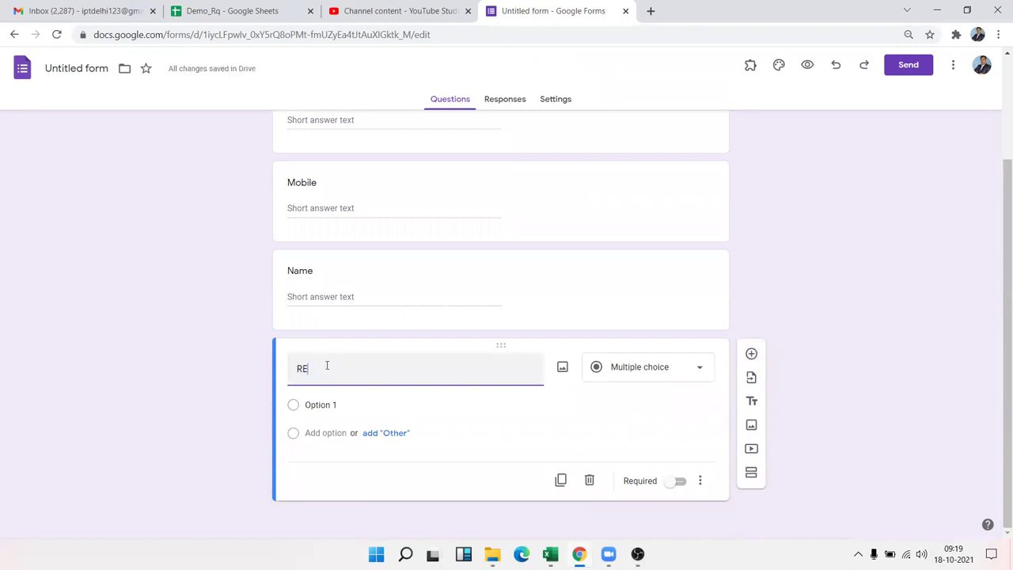
{"action": "key", "text": "ctrl+z"}
{"action": "type", "text": "Date"}
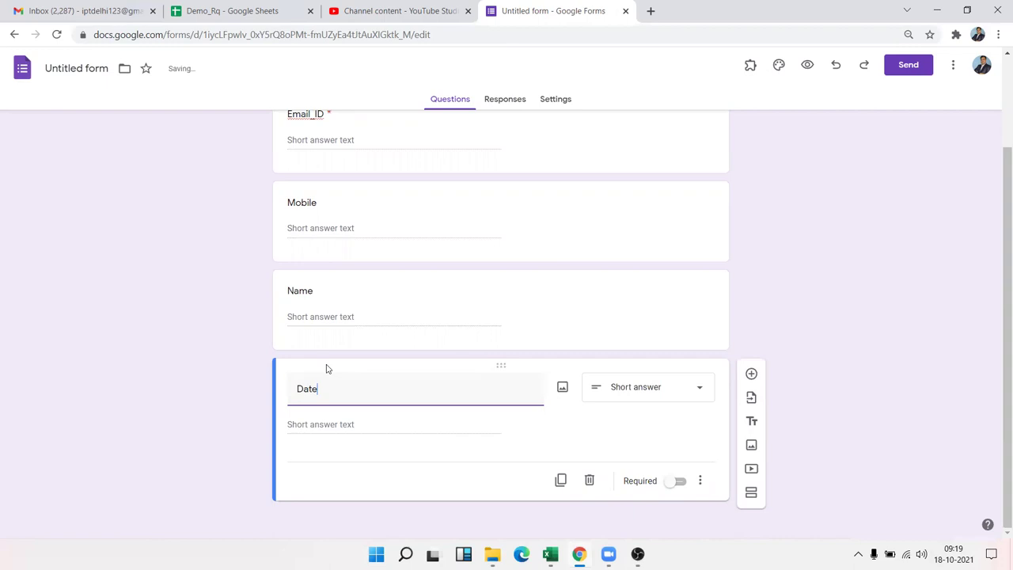
{"action": "left_click", "coordinate": [618, 401]}
{"action": "left_click", "coordinate": [605, 399]}
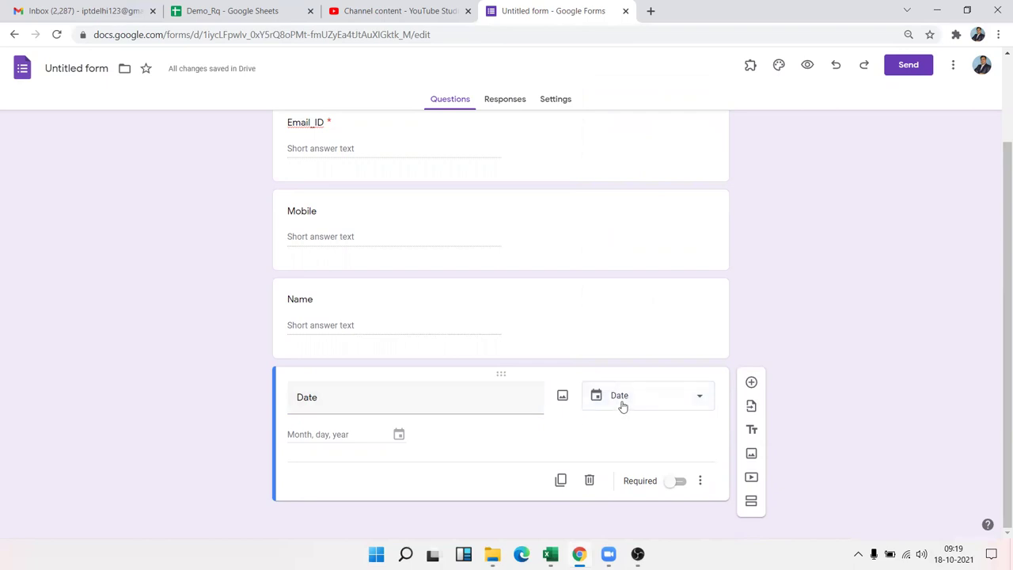
{"action": "scroll", "coordinate": [618, 403], "scroll_direction": "up", "scroll_amount": 1}
{"action": "scroll", "coordinate": [616, 410], "scroll_direction": "down", "scroll_amount": 1}
Add a 'Remarks' question below Date with a Paragraph answer field
{"action": "left_click", "coordinate": [751, 382]}
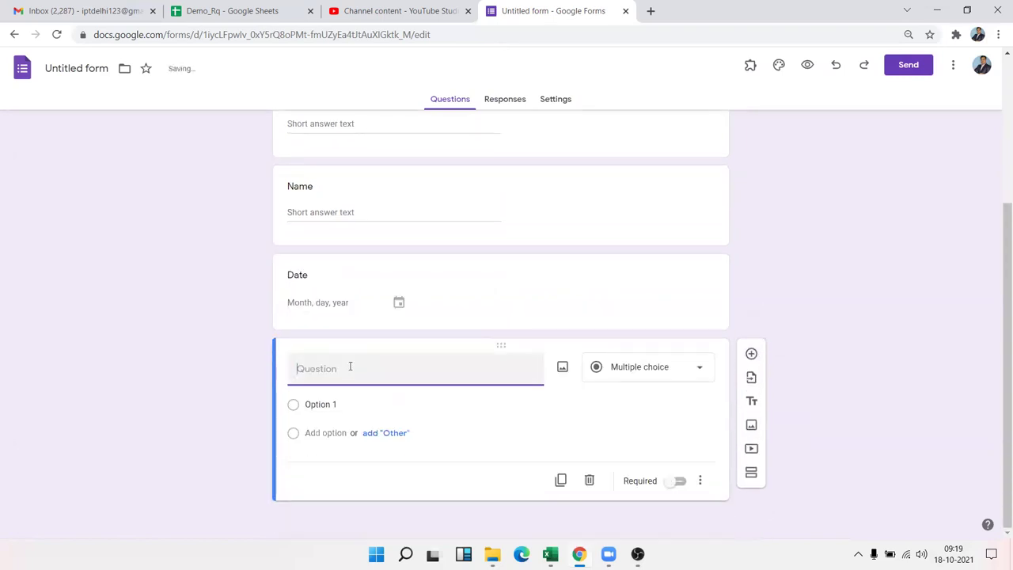
{"action": "type", "text": "Rema"}
{"action": "type", "text": "rks"}
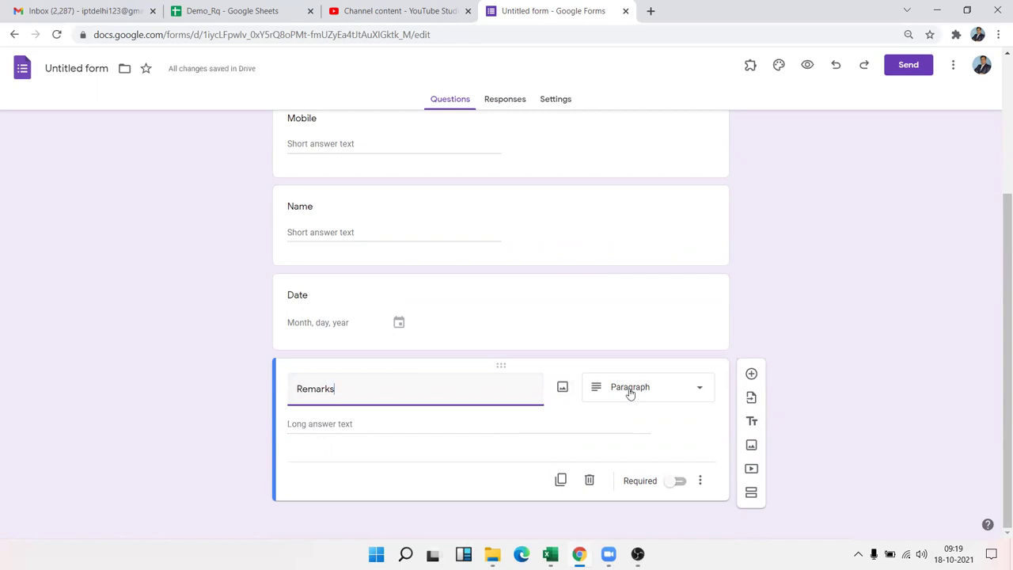
{"action": "scroll", "coordinate": [630, 393], "scroll_direction": "up", "scroll_amount": 3}
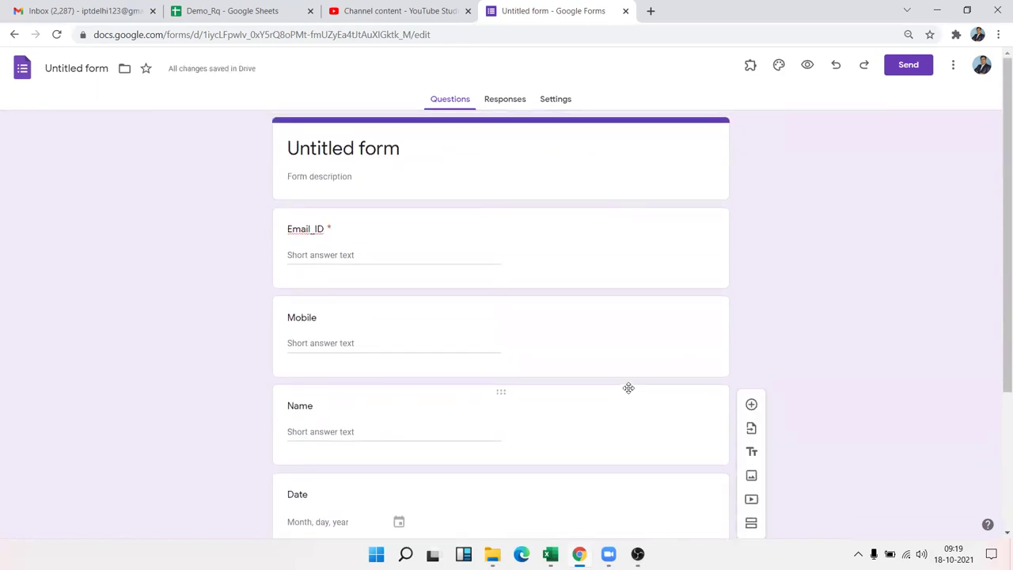
{"action": "scroll", "coordinate": [629, 393], "scroll_direction": "down", "scroll_amount": 2}
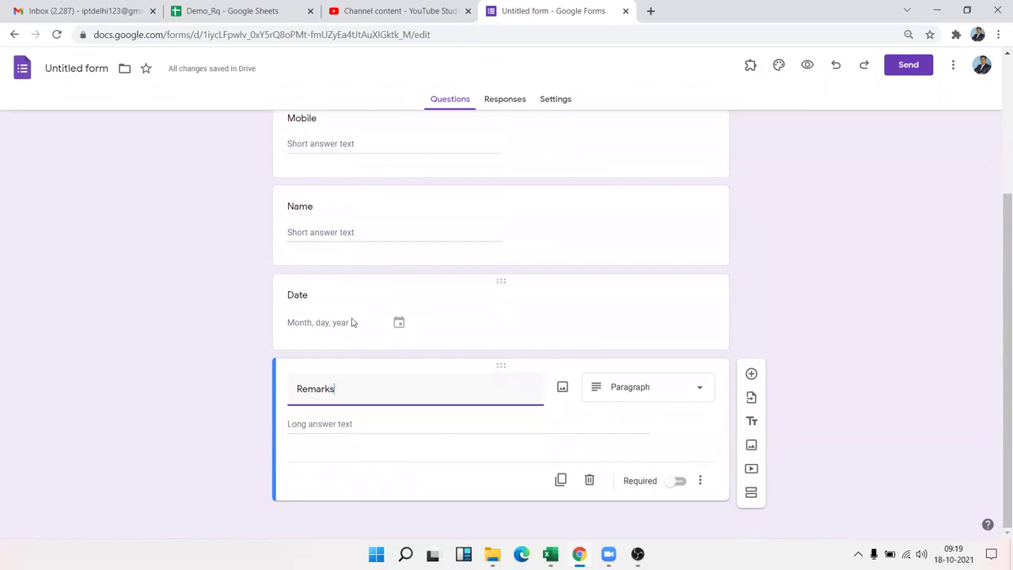
{"action": "scroll", "coordinate": [352, 322], "scroll_direction": "up", "scroll_amount": 1}
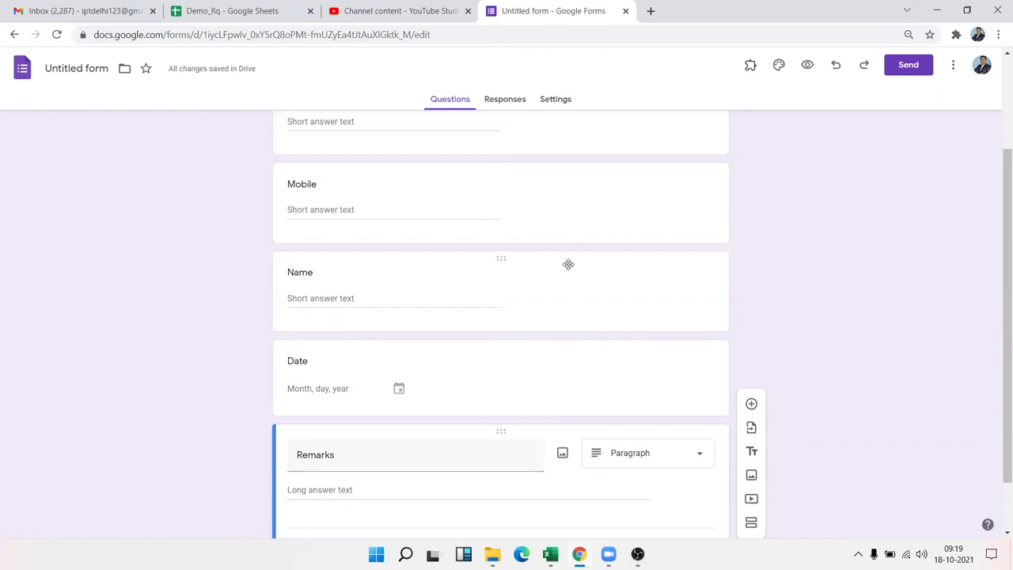
Drag the Name question above Mobile so it sits right under Email_ID
{"action": "mouse_move", "coordinate": [570, 258]}
{"action": "left_mouse_down"}
{"action": "mouse_move", "coordinate": [561, 178]}
{"action": "mouse_move", "coordinate": [559, 245]}
{"action": "left_mouse_up"}
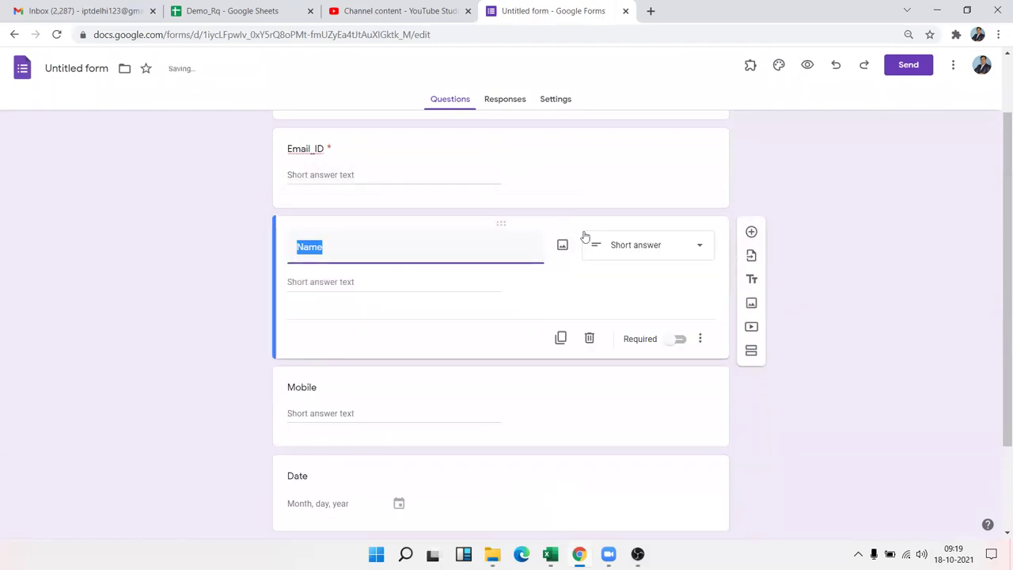
{"action": "scroll", "coordinate": [539, 221], "scroll_direction": "up", "scroll_amount": 1}
{"action": "scroll", "coordinate": [535, 243], "scroll_direction": "down", "scroll_amount": 2}
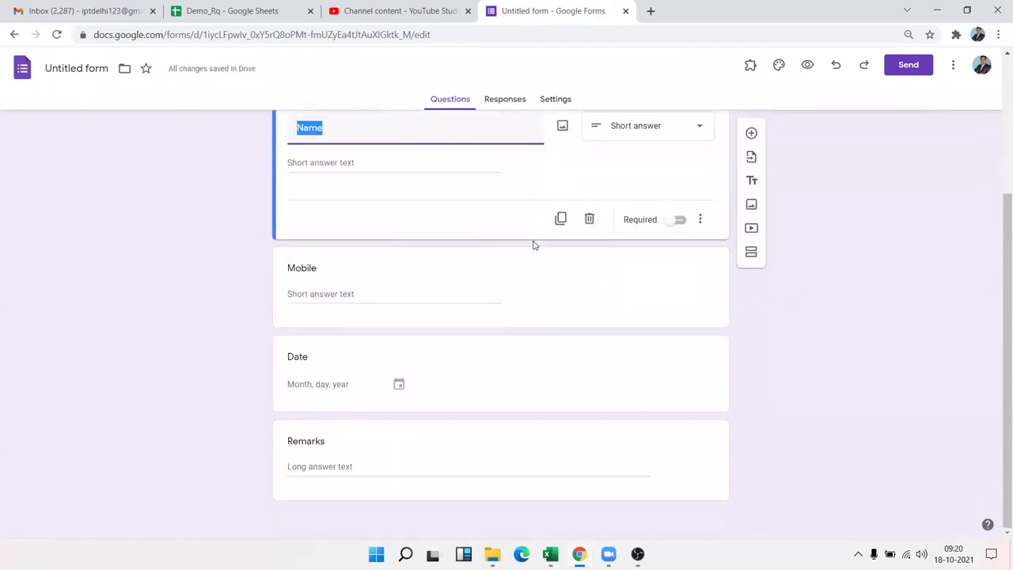
{"action": "scroll", "coordinate": [534, 245], "scroll_direction": "up", "scroll_amount": 2}
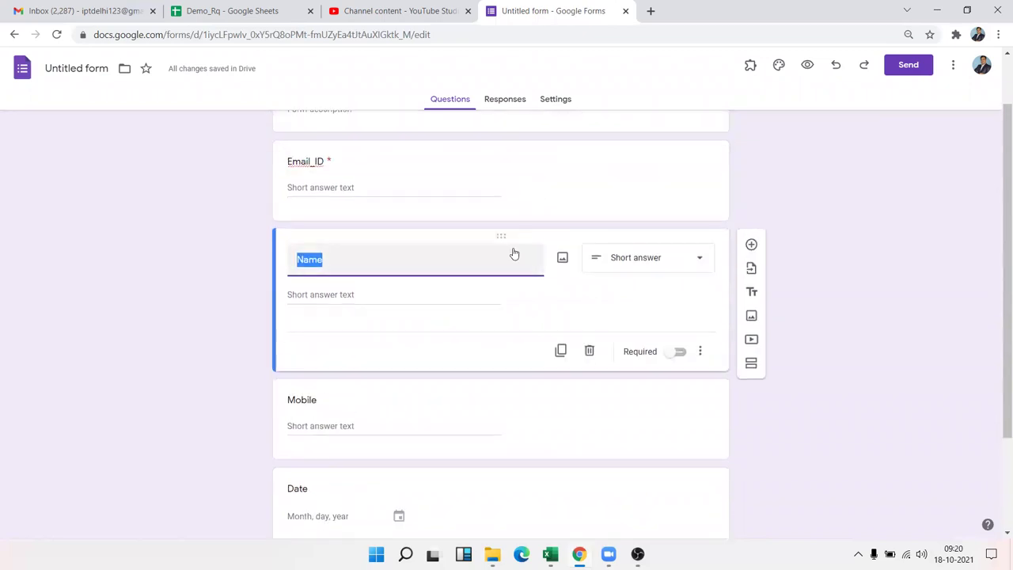
{"action": "scroll", "coordinate": [515, 299], "scroll_direction": "down", "scroll_amount": 2}
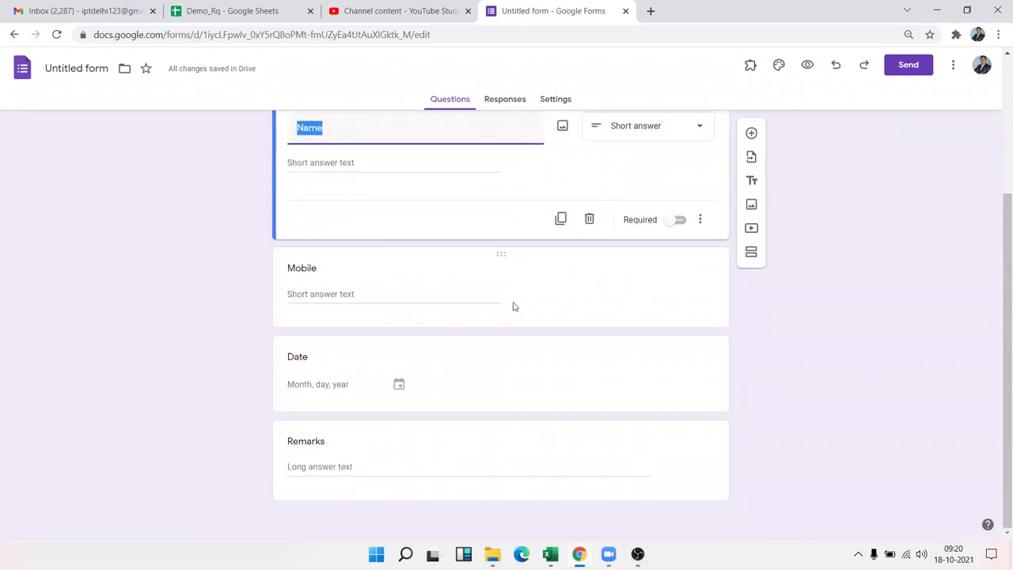
{"action": "scroll", "coordinate": [513, 306], "scroll_direction": "up", "scroll_amount": 3}
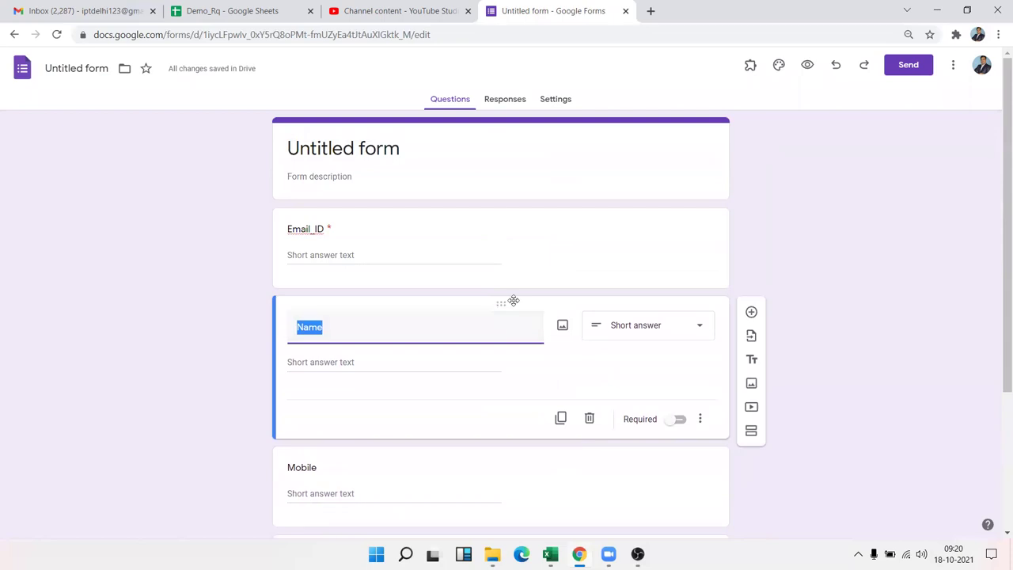
{"action": "left_click", "coordinate": [904, 71]}
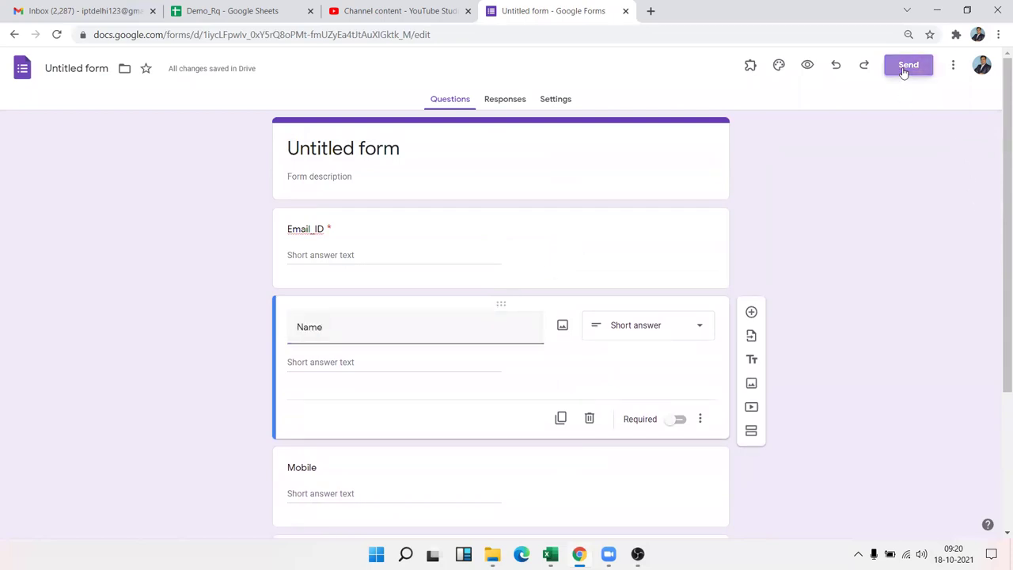
{"action": "left_click", "coordinate": [59, 70]}
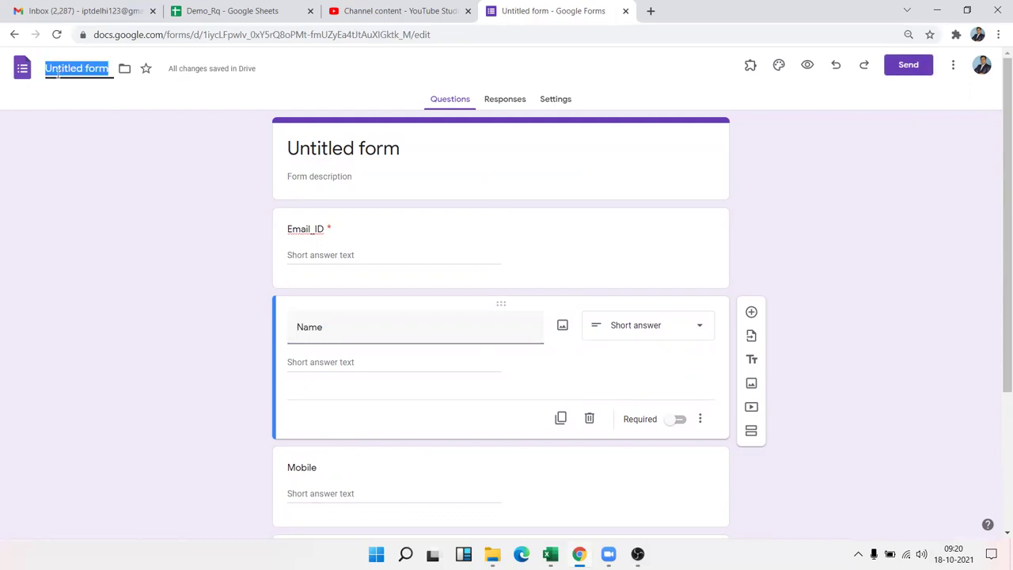
Rename the form 'Sample' and copy its shareable link from the Send dialog
{"action": "type", "text": "Sample"}
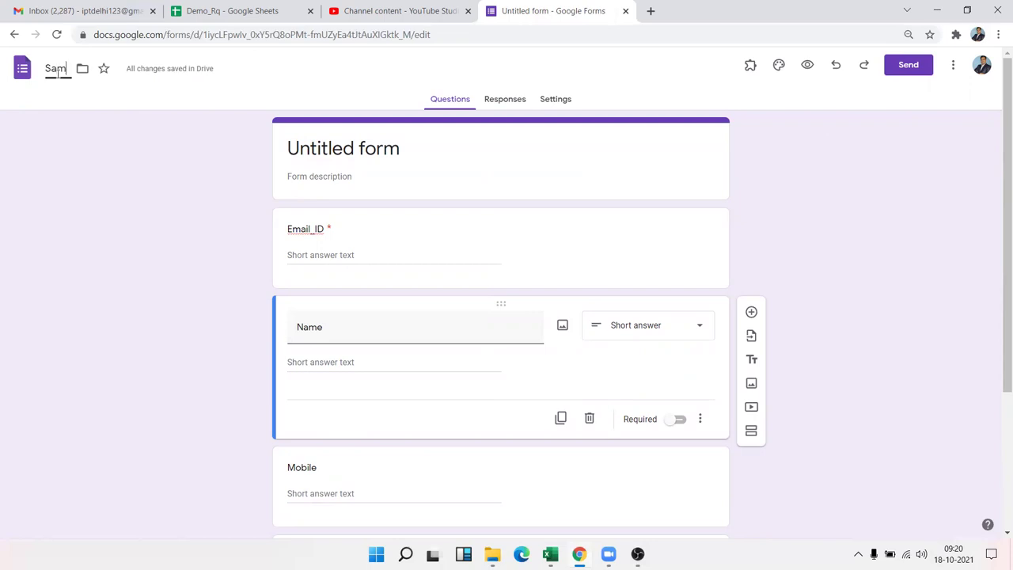
{"action": "left_click", "coordinate": [403, 76]}
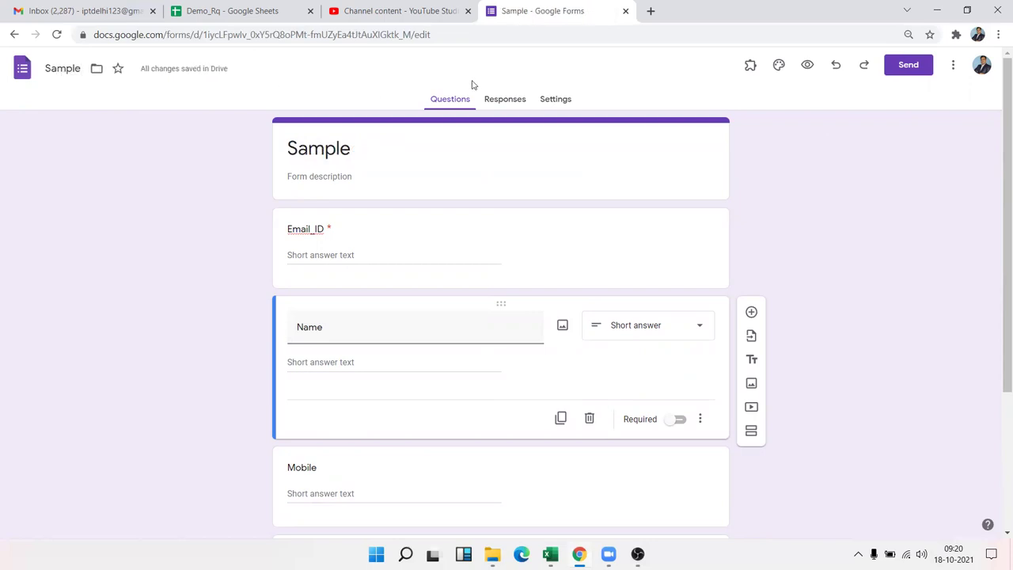
{"action": "left_click", "coordinate": [877, 38]}
{"action": "left_click", "coordinate": [906, 65]}
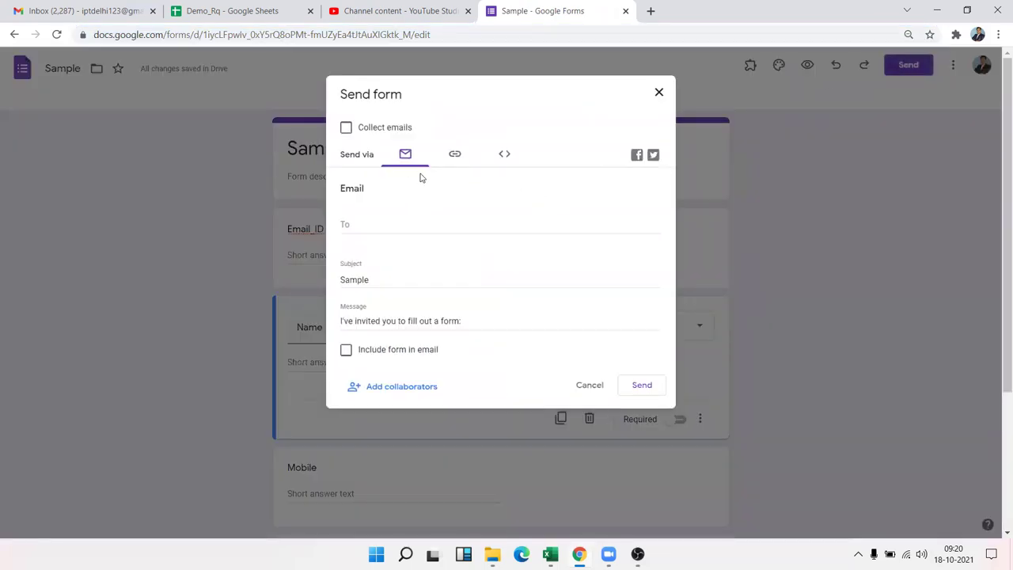
{"action": "left_click", "coordinate": [371, 221]}
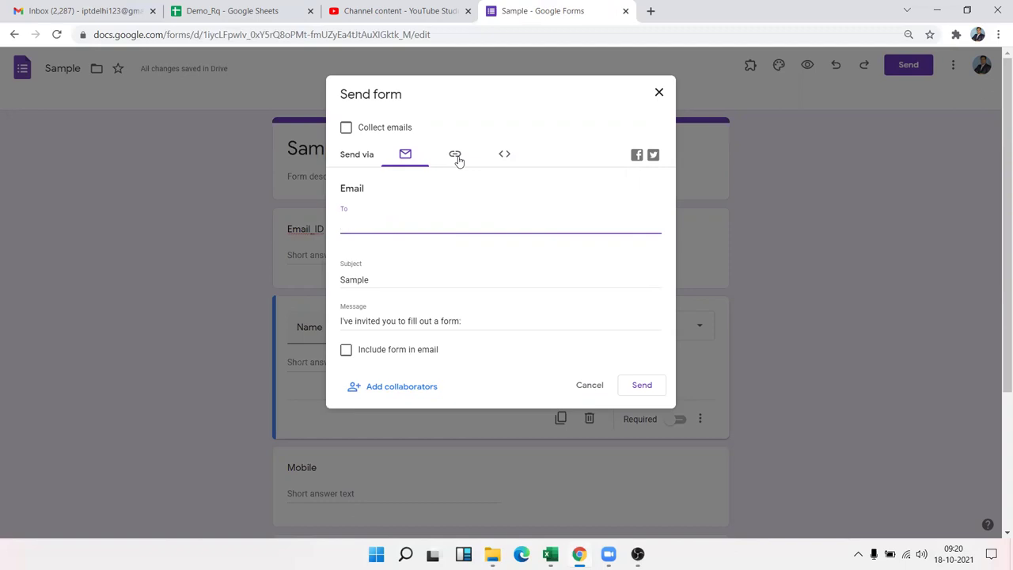
{"action": "left_click", "coordinate": [457, 158]}
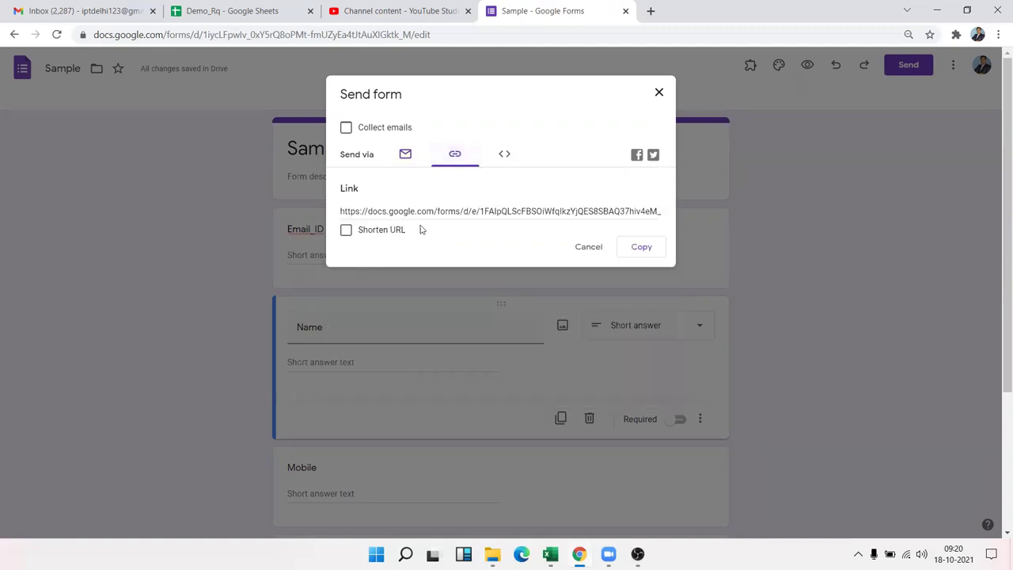
{"action": "left_click", "coordinate": [642, 250]}
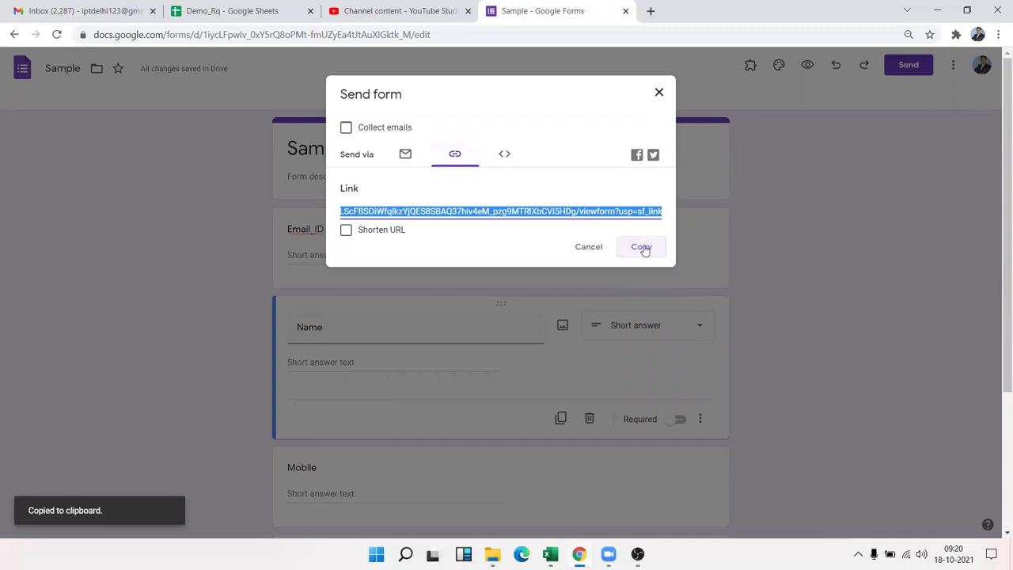
{"action": "left_click", "coordinate": [664, 97]}
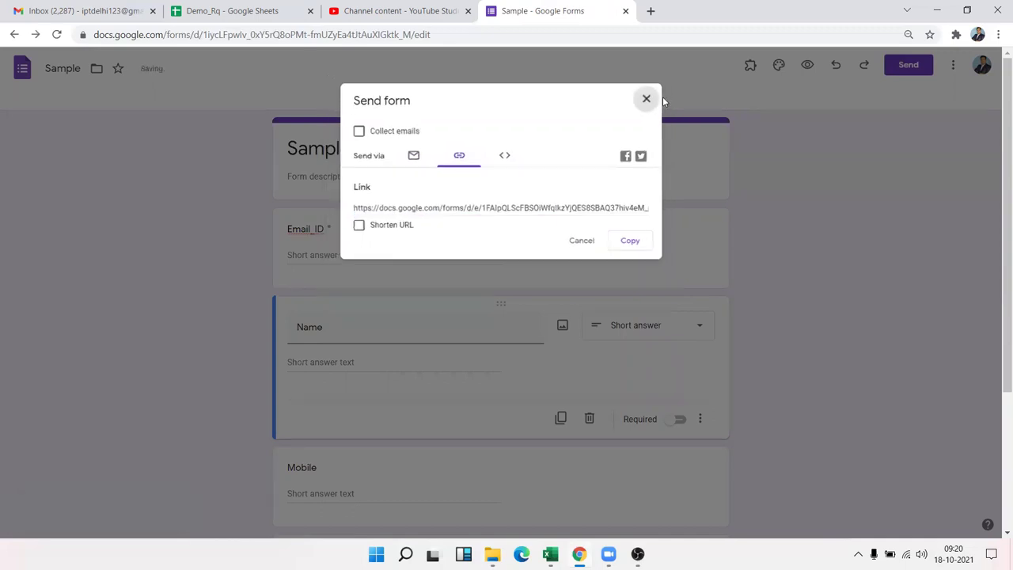
Open the copied link in a new tab to view the live form, then return to the editor
{"action": "left_click", "coordinate": [651, 11]}
{"action": "key", "text": "ctrl+v"}
{"action": "key", "text": "Return"}
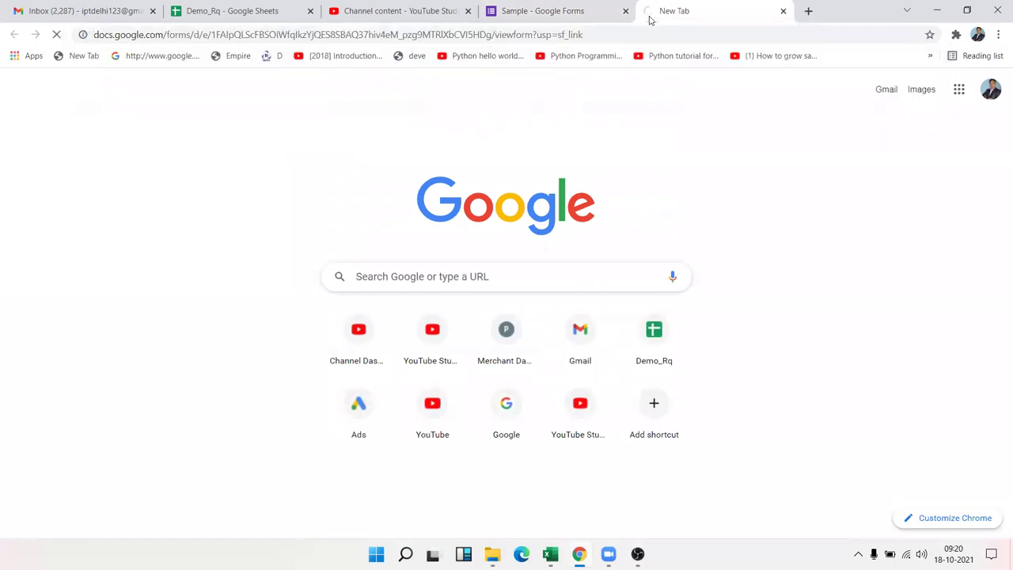
{"action": "scroll", "coordinate": [613, 227], "scroll_direction": "down", "scroll_amount": 3}
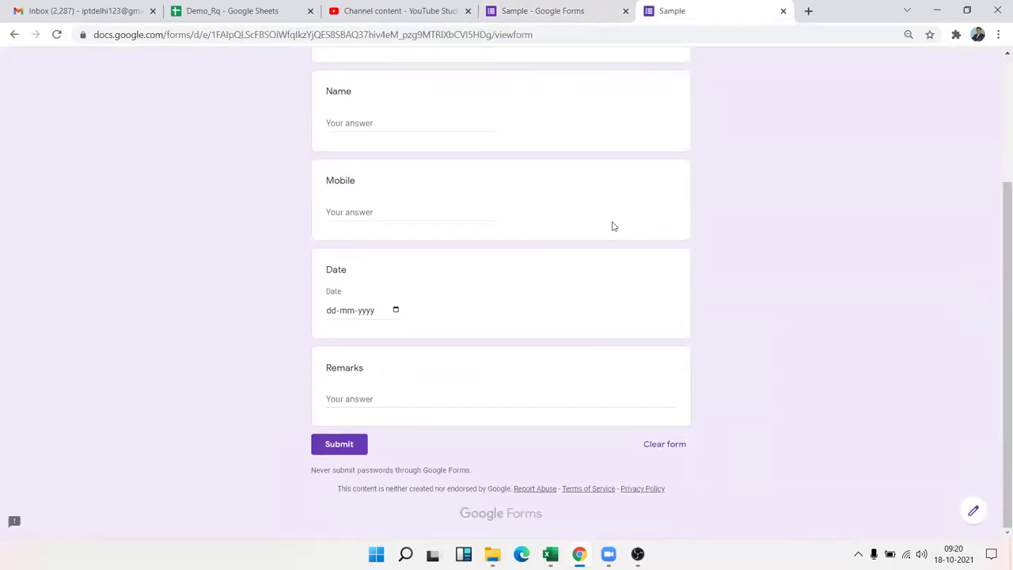
{"action": "scroll", "coordinate": [611, 225], "scroll_direction": "up", "scroll_amount": 3}
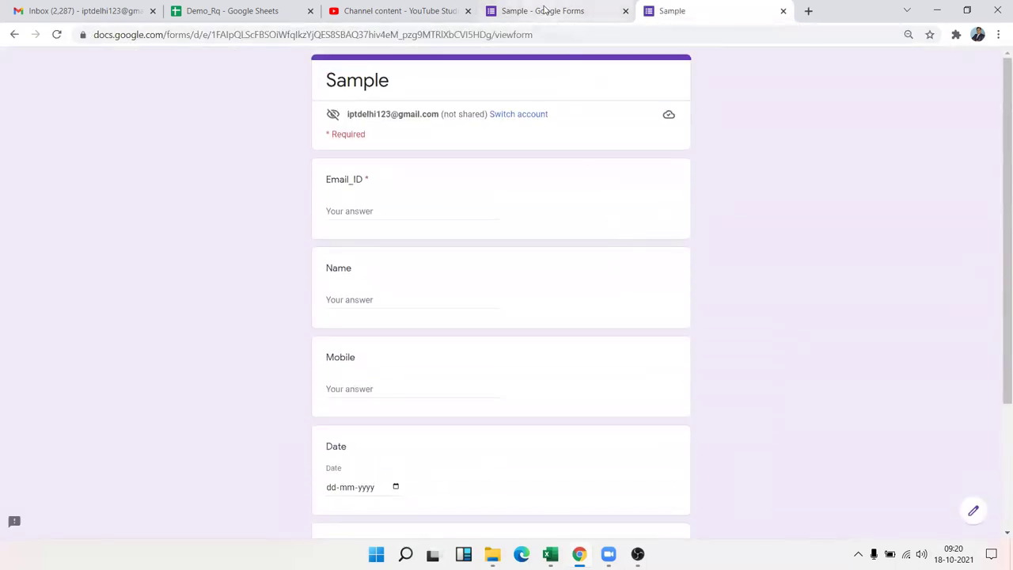
{"action": "left_click", "coordinate": [549, 11]}
{"action": "left_click", "coordinate": [334, 149]}
Rename the form heading from Sample to 'Data Entry Form', leaving the description empty
{"action": "double_click", "coordinate": [334, 149]}
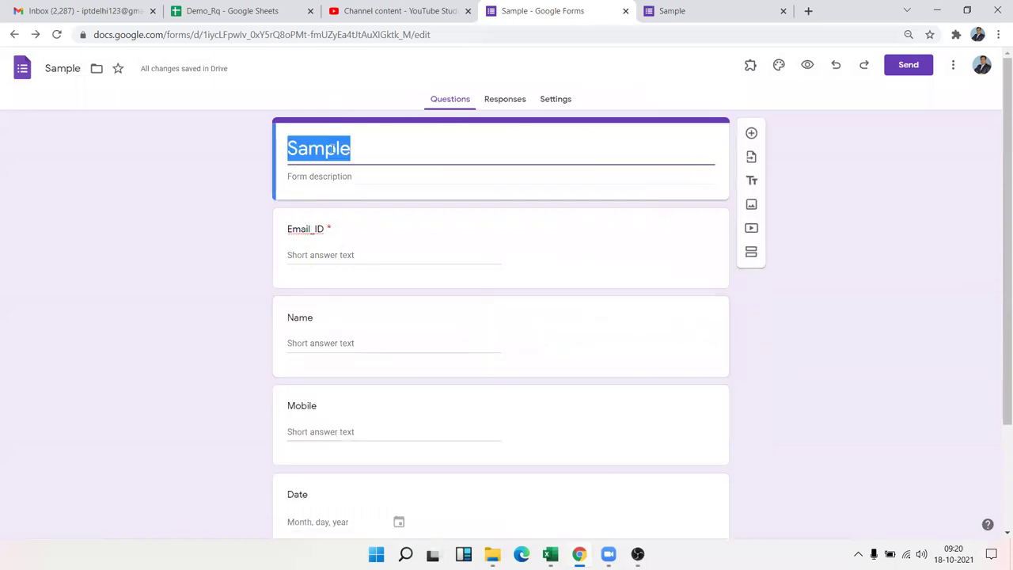
{"action": "type", "text": "Data "}
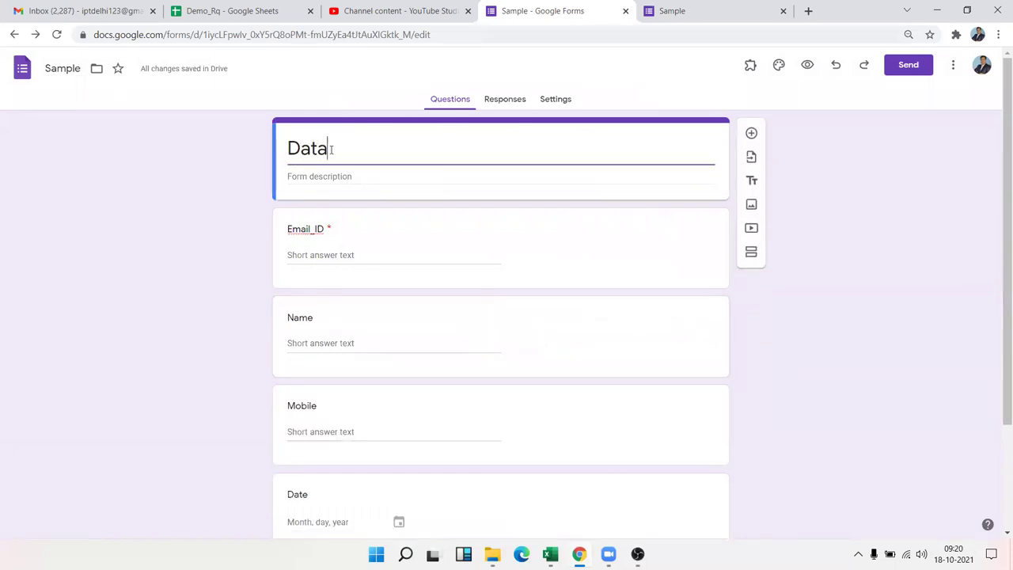
{"action": "type", "text": "Entry Form"}
{"action": "left_click", "coordinate": [332, 178]}
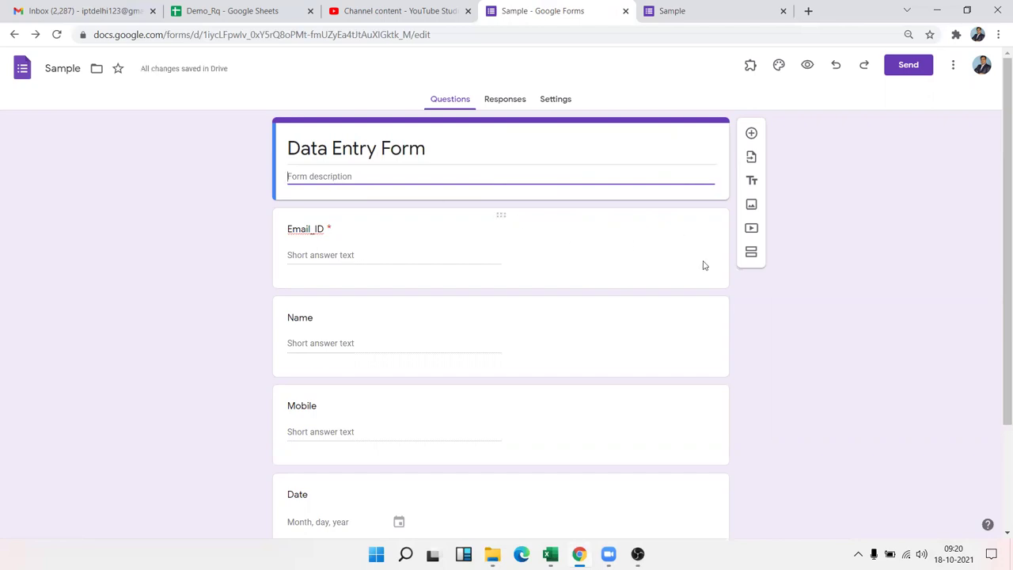
{"action": "scroll", "coordinate": [633, 328], "scroll_direction": "down", "scroll_amount": 2}
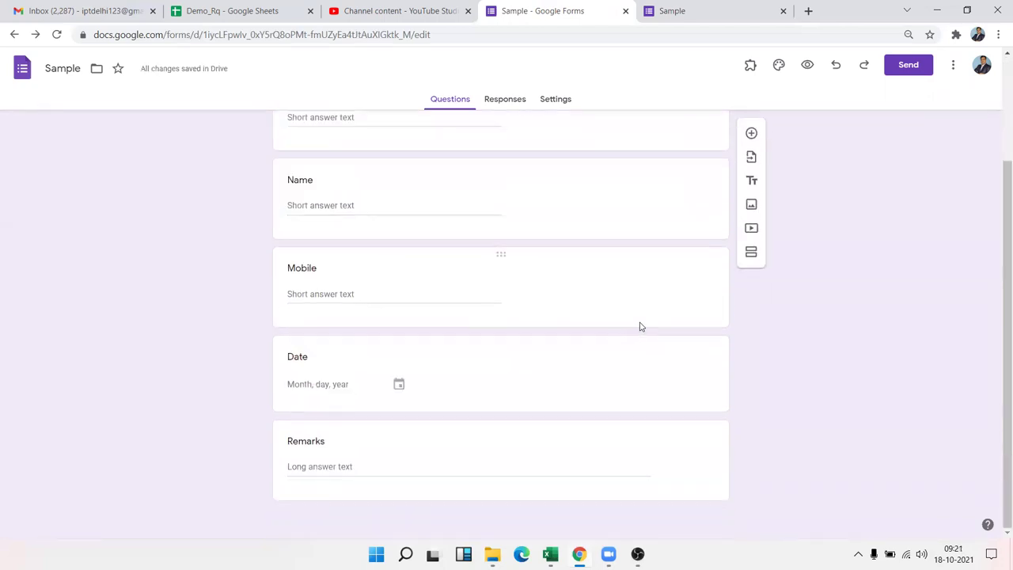
{"action": "scroll", "coordinate": [667, 308], "scroll_direction": "up", "scroll_amount": 2}
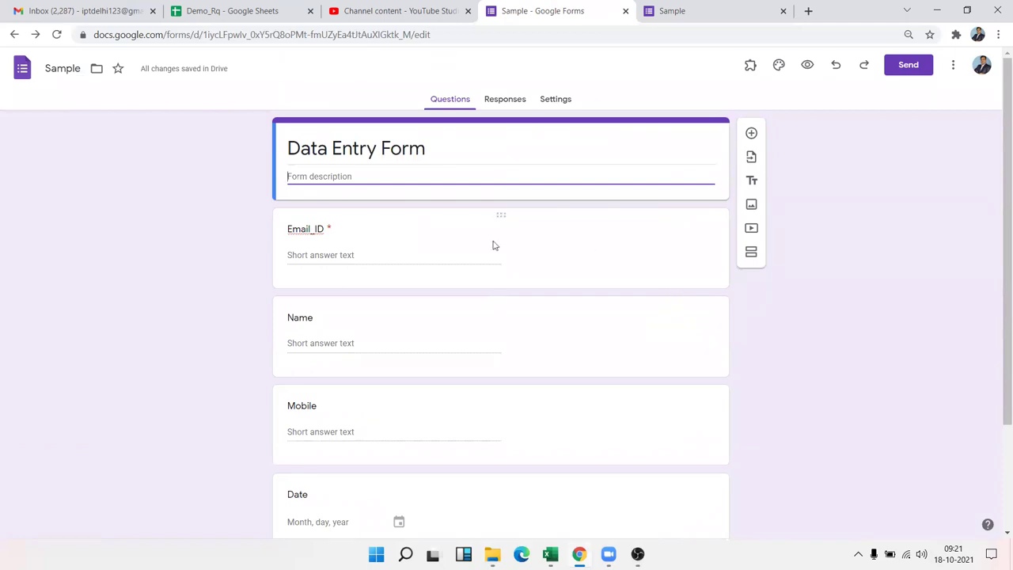
{"action": "left_click", "coordinate": [255, 195]}
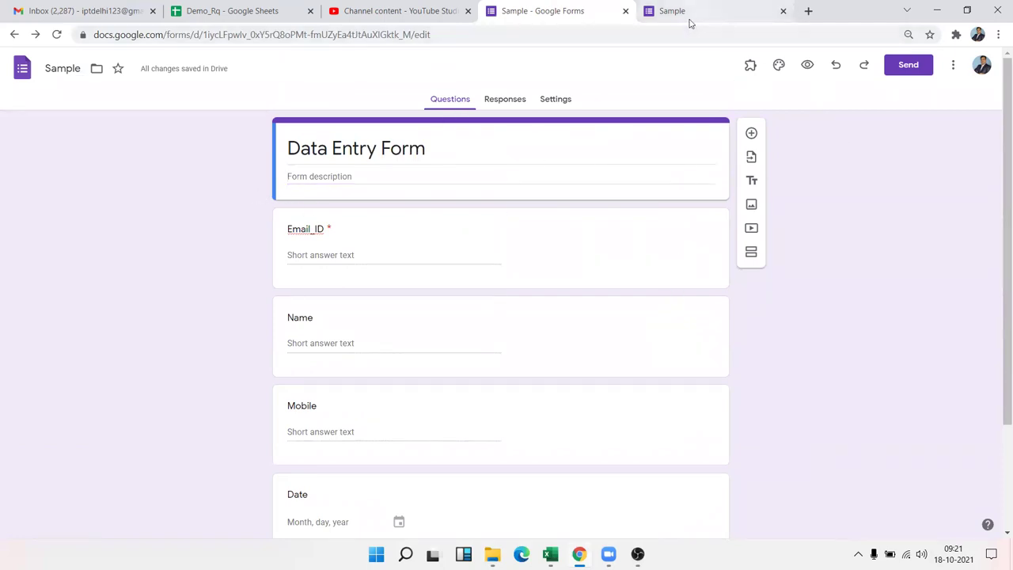
Close the form editor and autofill the Email_ID, name and mobile answers in the live form
{"action": "left_click", "coordinate": [625, 11]}
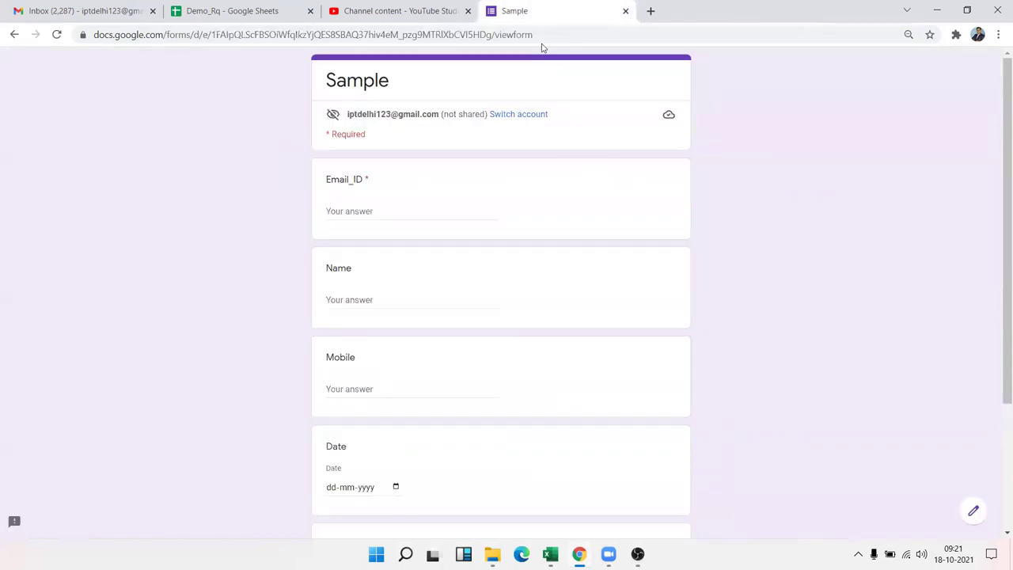
{"action": "double_click", "coordinate": [401, 115]}
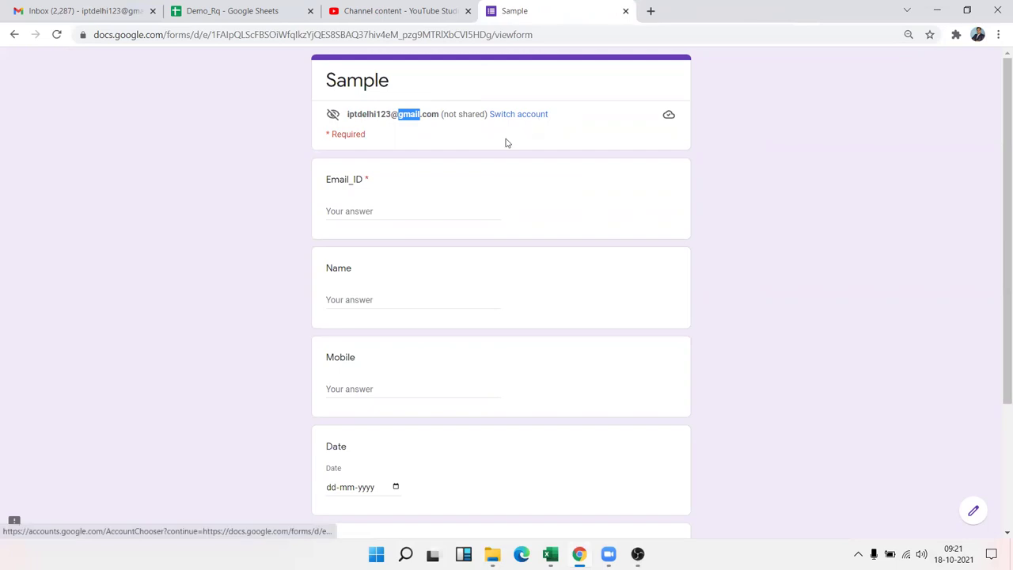
{"action": "left_click", "coordinate": [377, 207]}
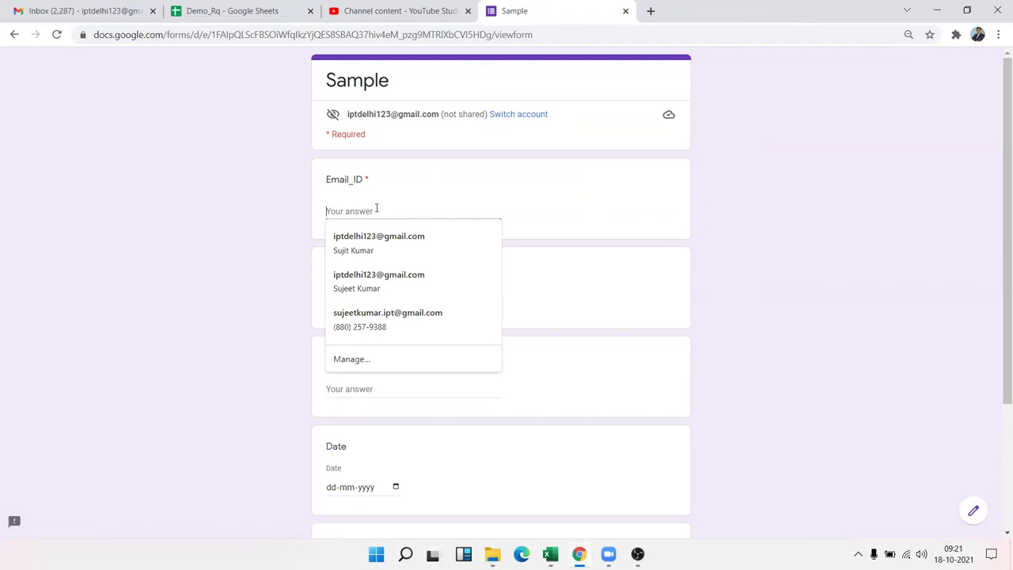
{"action": "left_click", "coordinate": [377, 237]}
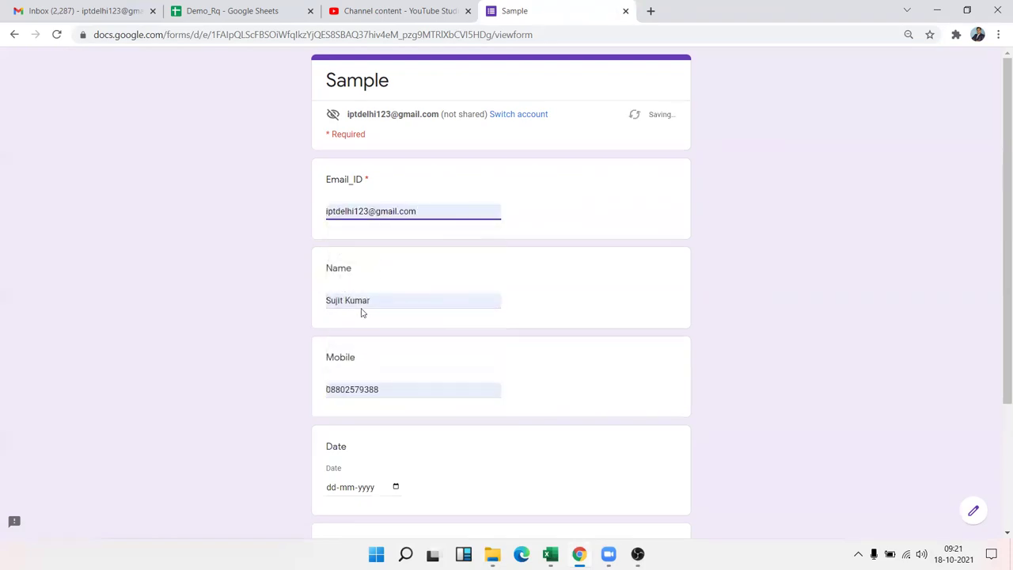
Set the date answer to 18-10-2021 and enter the remark 'This is Sample Form'
{"action": "scroll", "coordinate": [355, 372], "scroll_direction": "down", "scroll_amount": 2}
{"action": "left_click", "coordinate": [397, 312]}
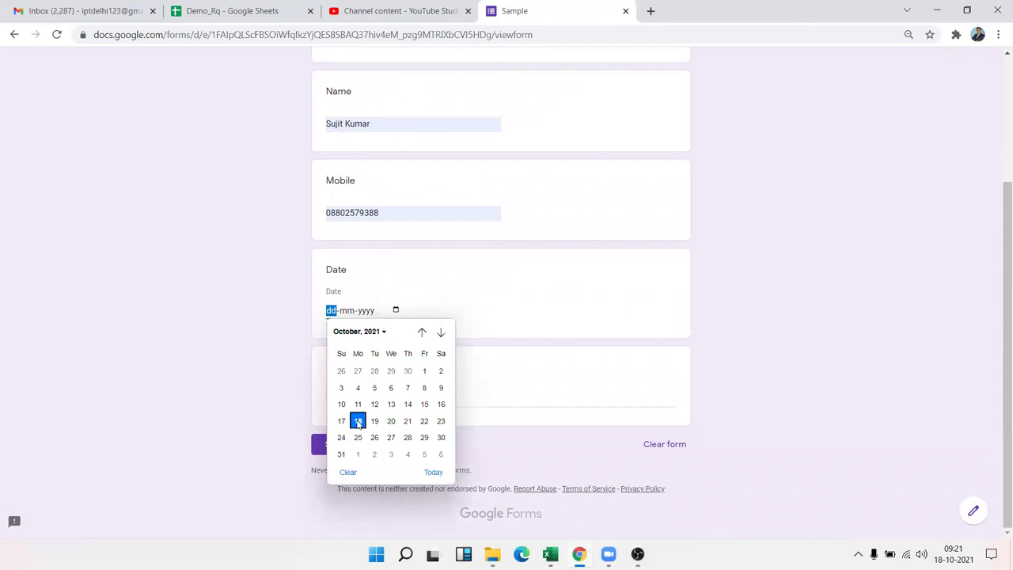
{"action": "left_click", "coordinate": [357, 419]}
{"action": "left_click", "coordinate": [362, 404]}
{"action": "type", "text": "This os"}
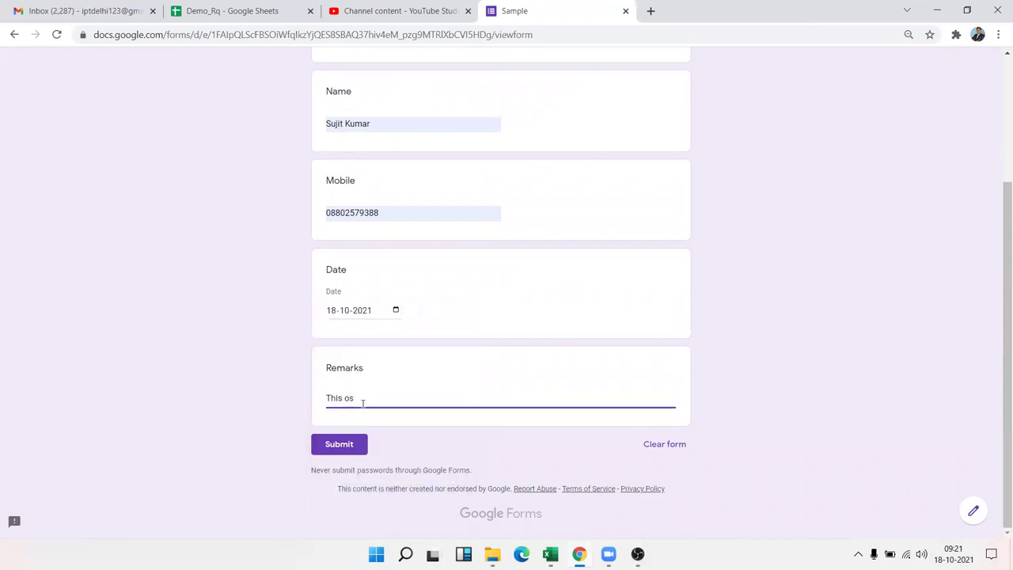
{"action": "type", "text": "is SampleForm"}
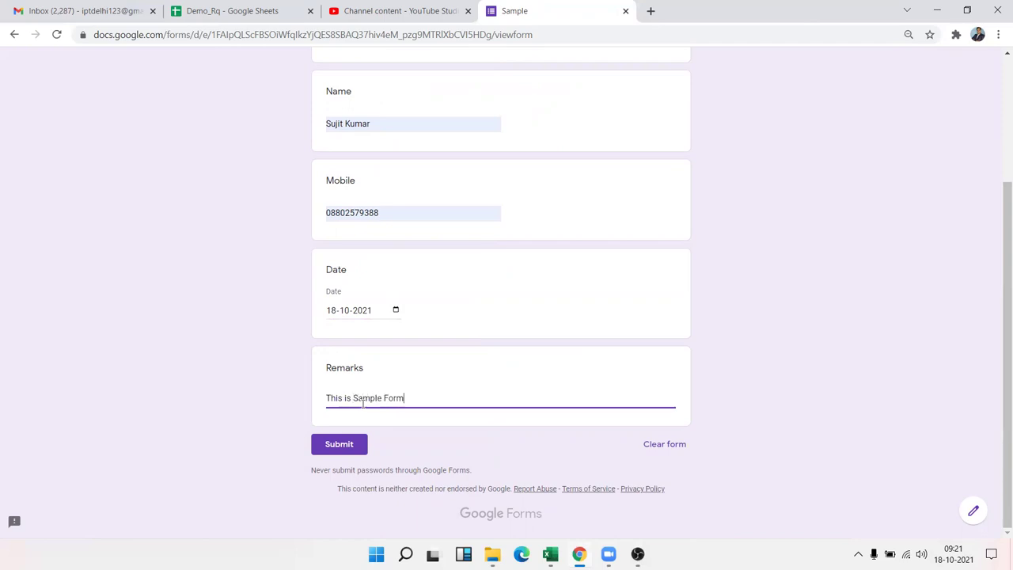
{"action": "scroll", "coordinate": [320, 285], "scroll_direction": "up", "scroll_amount": 3}
{"action": "scroll", "coordinate": [320, 285], "scroll_direction": "down", "scroll_amount": 3}
{"action": "scroll", "coordinate": [317, 286], "scroll_direction": "up", "scroll_amount": 1}
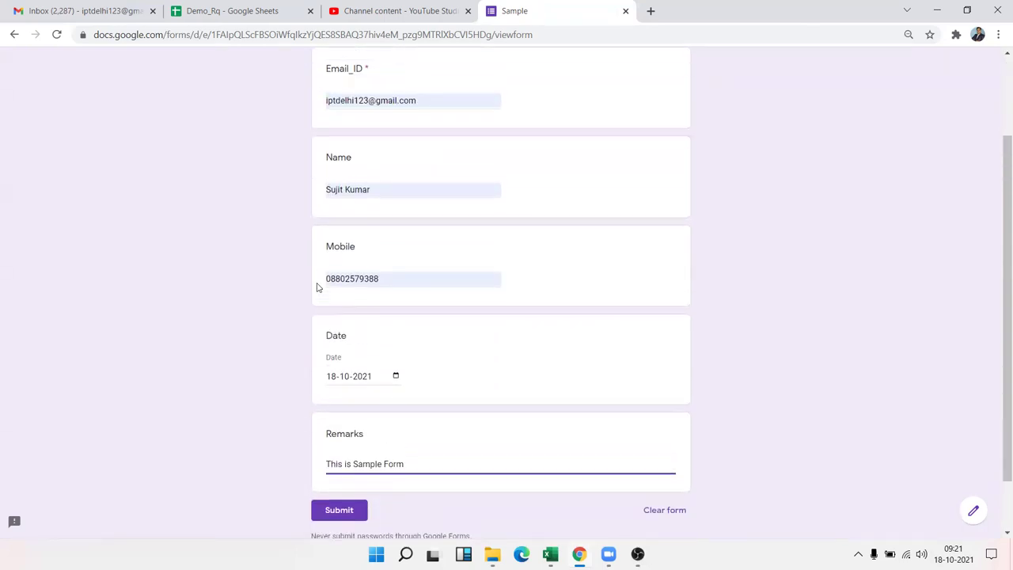
{"action": "scroll", "coordinate": [318, 287], "scroll_direction": "up", "scroll_amount": 2}
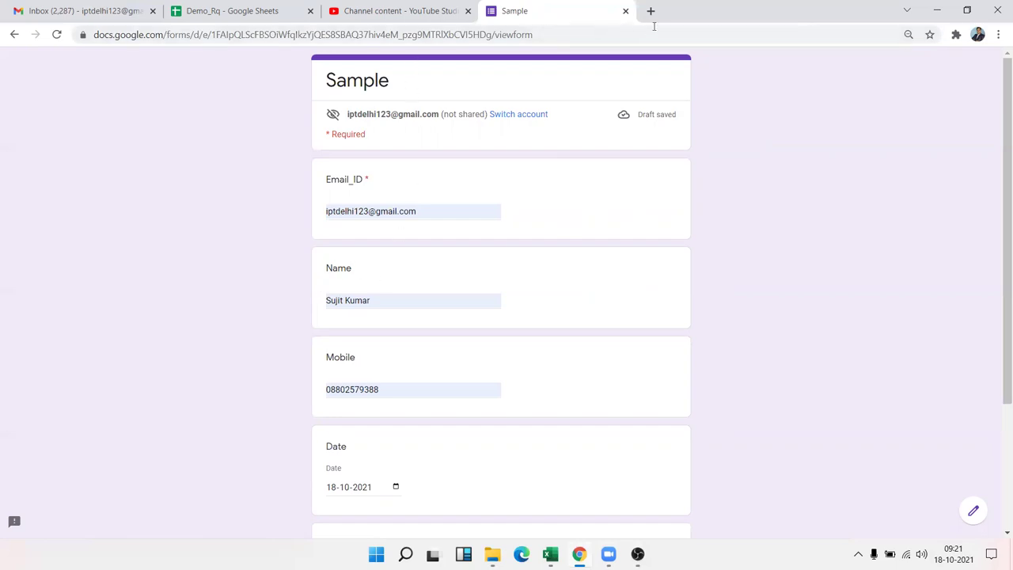
In a new tab, search Google for 'form' and go to the Google Forms home page
{"action": "left_click", "coordinate": [651, 11]}
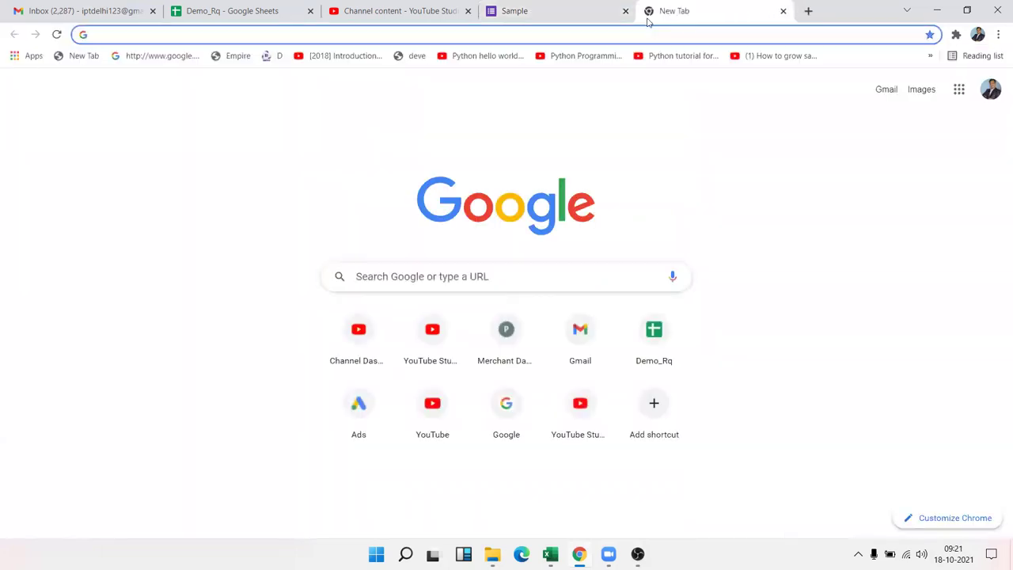
{"action": "type", "text": "fo"}
{"action": "key", "text": "BackSpace"}
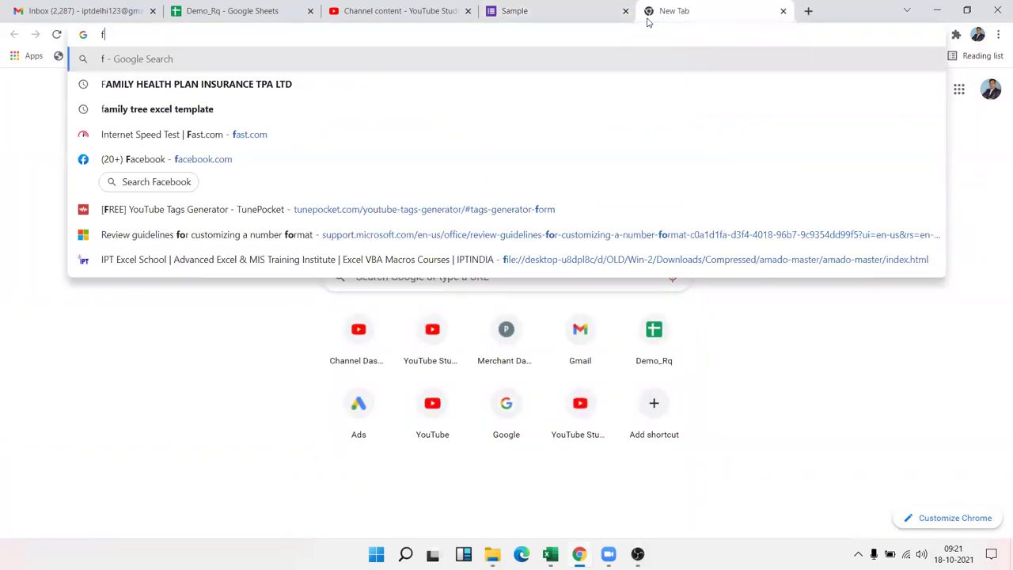
{"action": "key", "text": "BackSpace"}
{"action": "type", "text": "goo"}
{"action": "key", "text": "Return"}
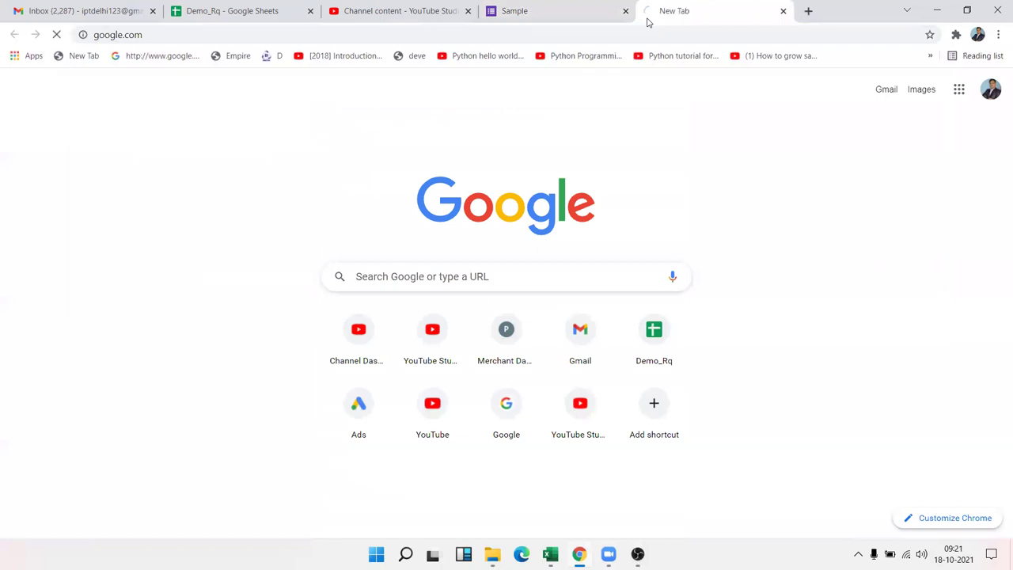
{"action": "type", "text": "form"}
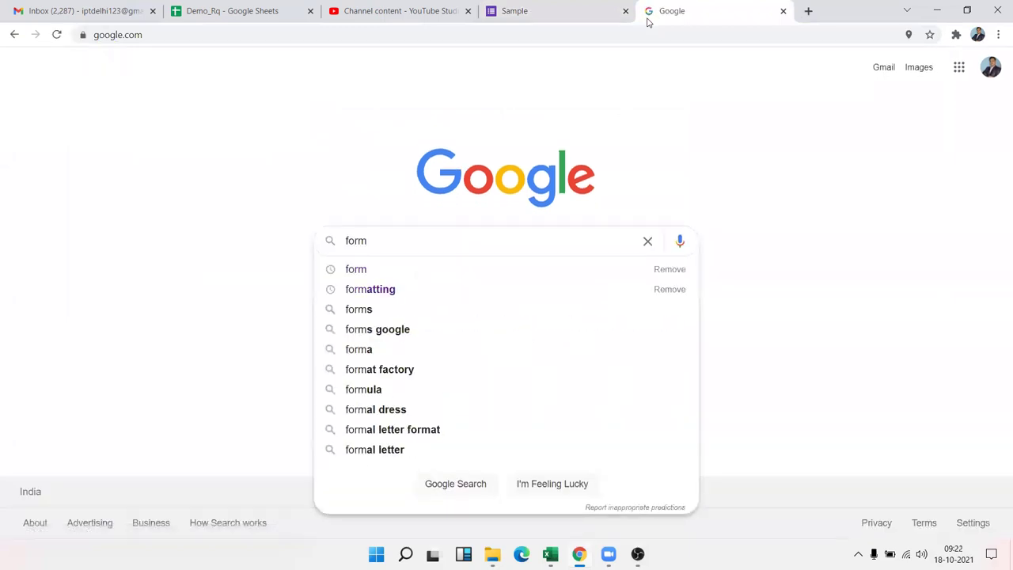
{"action": "key", "text": "Return"}
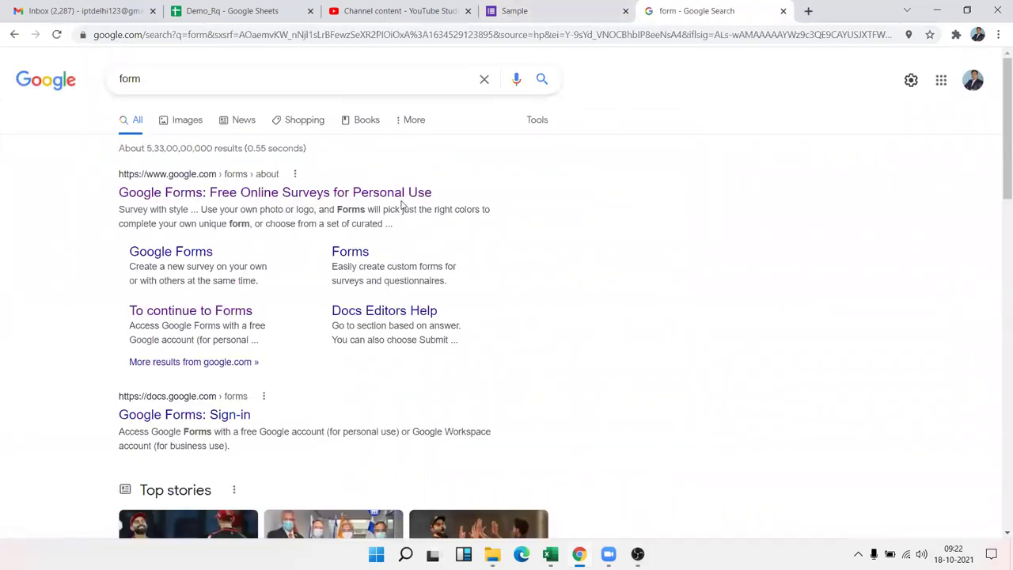
{"action": "left_click", "coordinate": [402, 199]}
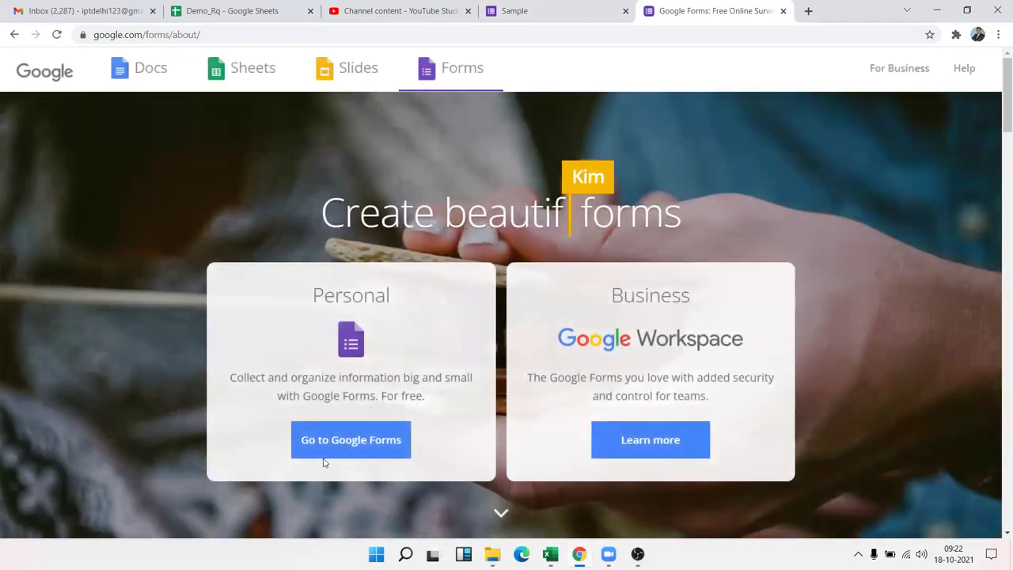
{"action": "left_click", "coordinate": [334, 436]}
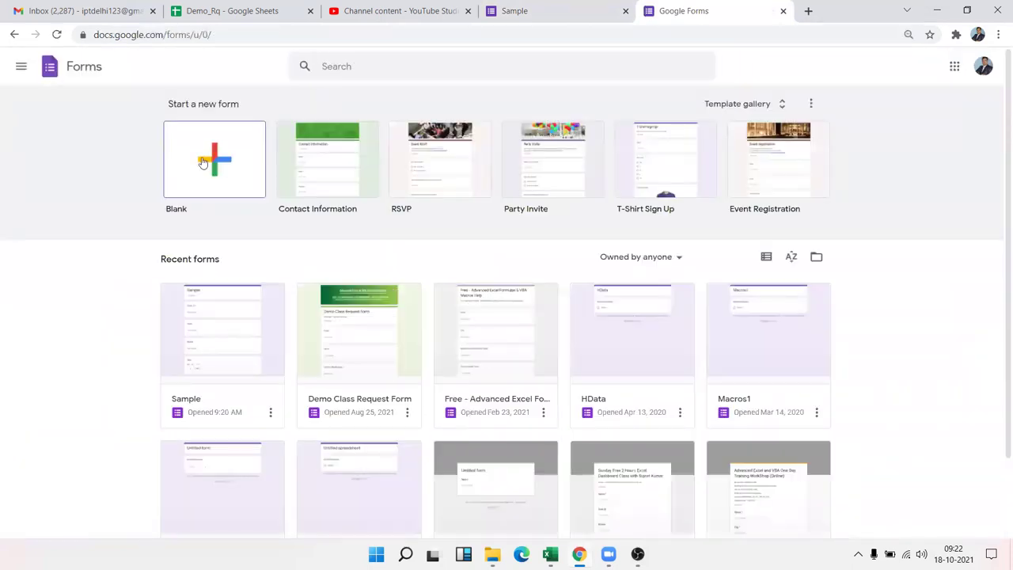
Create a blank form and add a second multiple-choice question below the first
{"action": "left_click", "coordinate": [218, 169]}
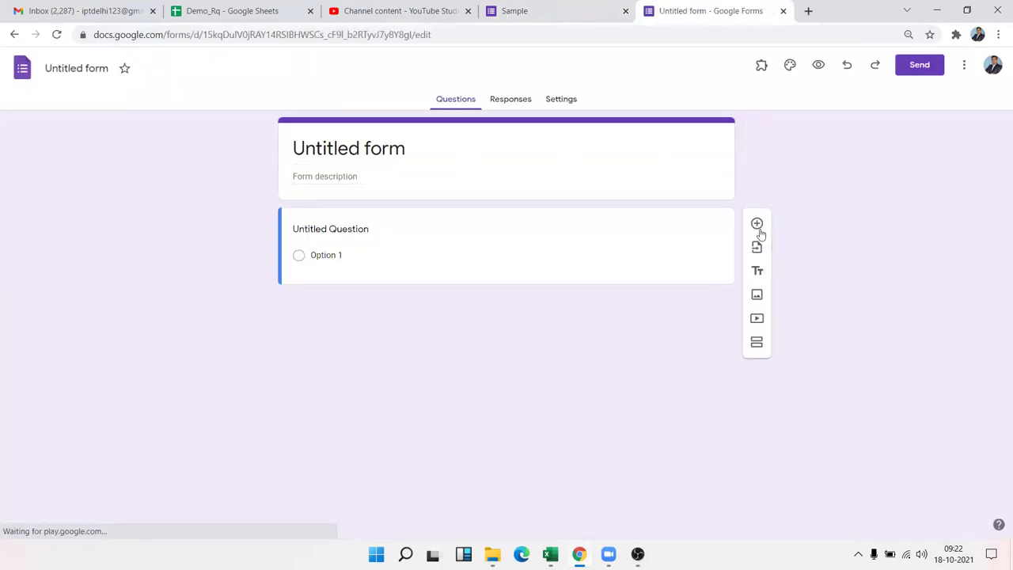
{"action": "left_click", "coordinate": [757, 226]}
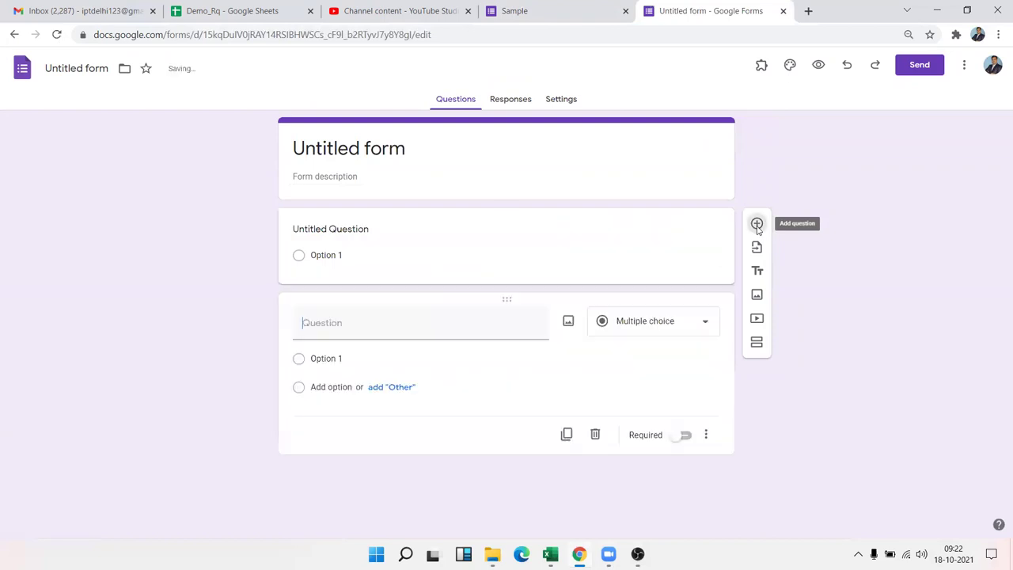
{"action": "left_click", "coordinate": [624, 327]}
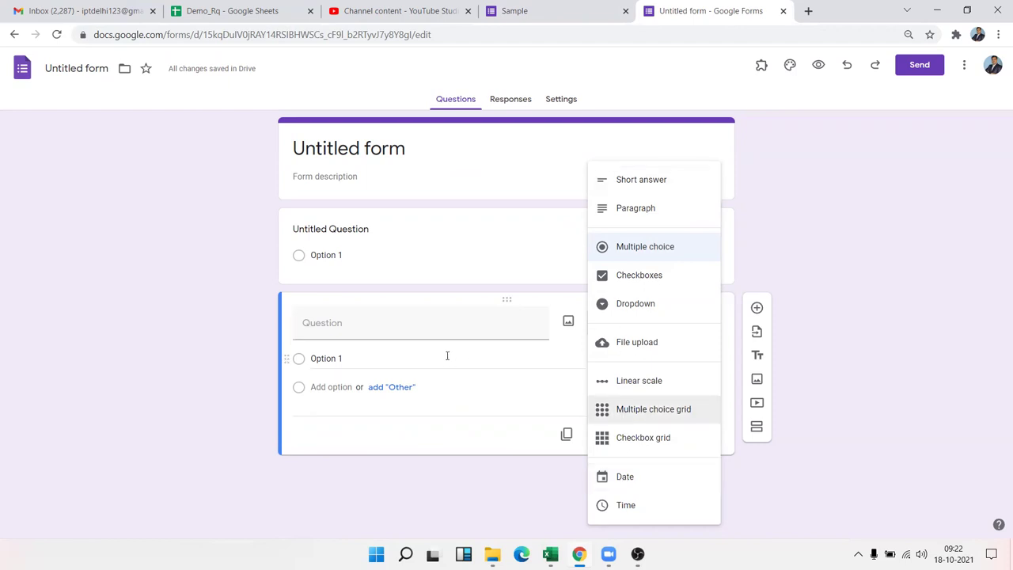
Title the second question 'City', replacing the earlier Name and Remarks attempts
{"action": "left_click", "coordinate": [360, 331]}
{"action": "type", "text": "Name"}
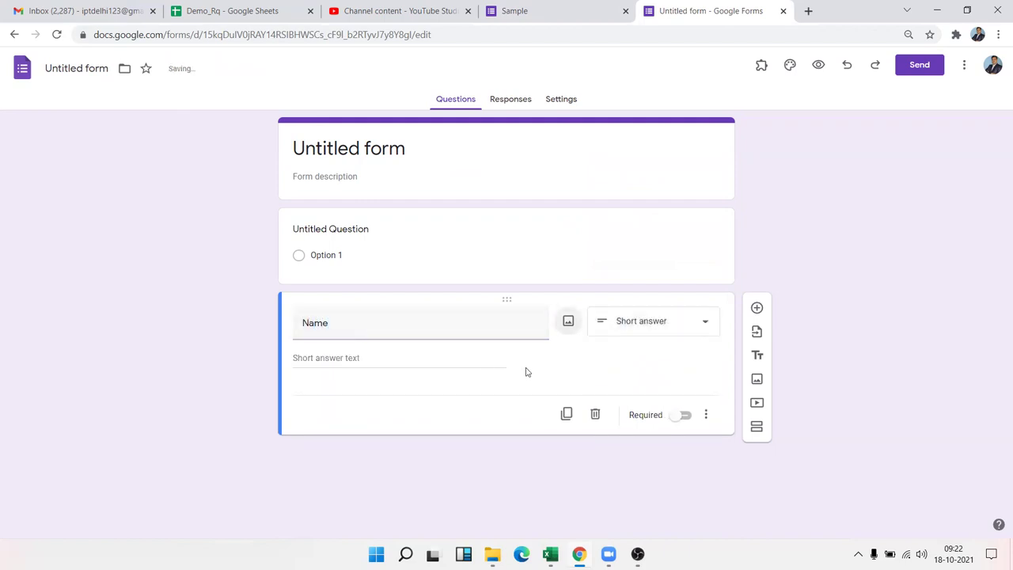
{"action": "double_click", "coordinate": [350, 323]}
{"action": "left_click", "coordinate": [612, 368]}
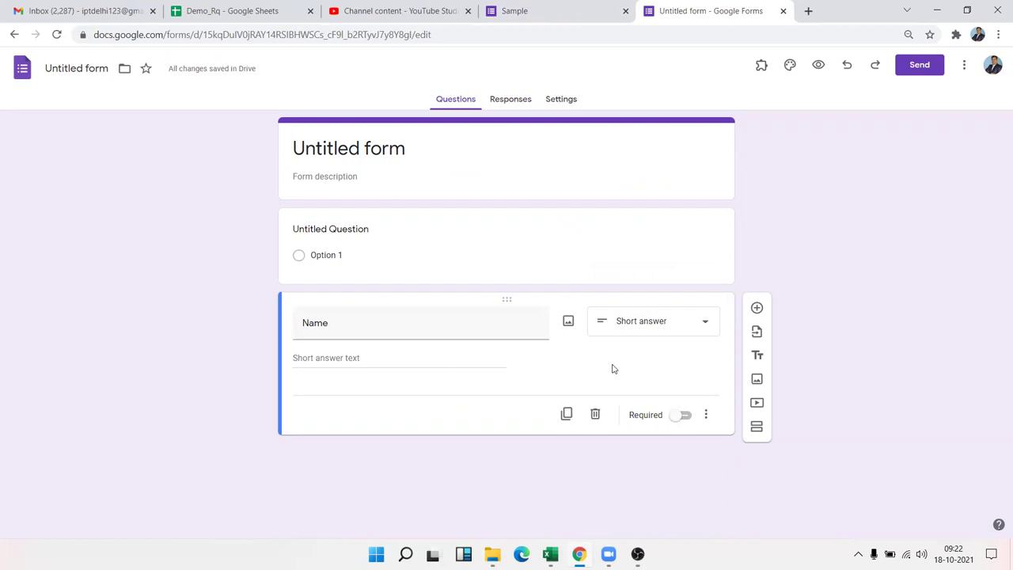
{"action": "double_click", "coordinate": [359, 319]}
{"action": "type", "text": "Remarks"}
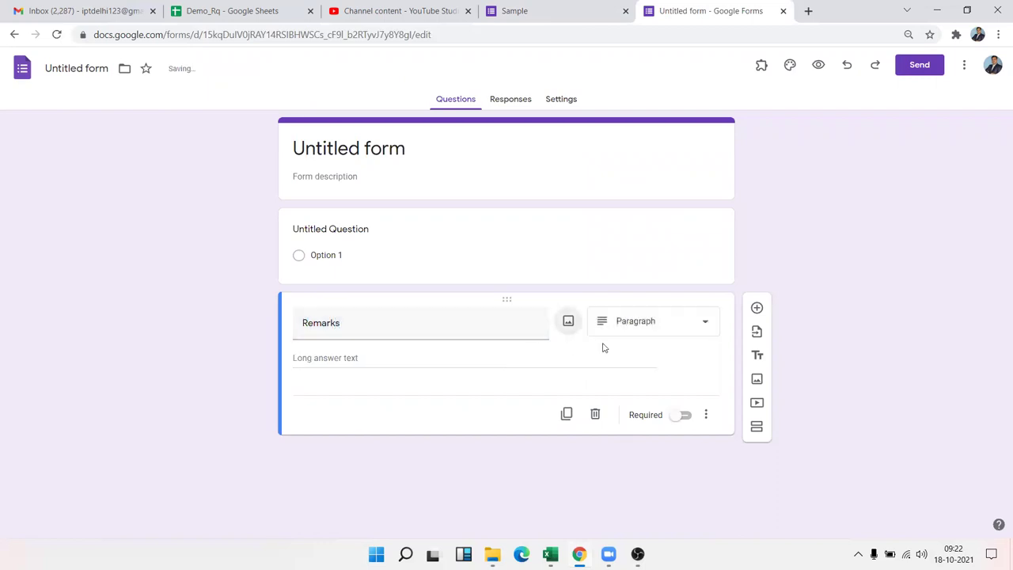
{"action": "double_click", "coordinate": [453, 317]}
{"action": "type", "text": "City"}
{"action": "key", "text": "Tab"}
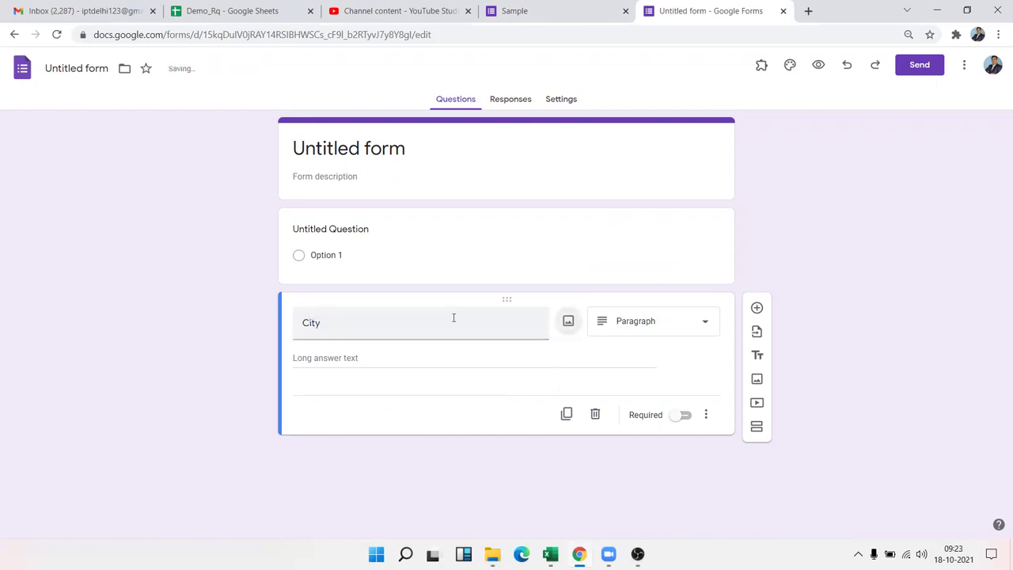
Make the City question a Dropdown, keeping the default Option 1
{"action": "left_click", "coordinate": [623, 334]}
{"action": "left_click", "coordinate": [634, 315]}
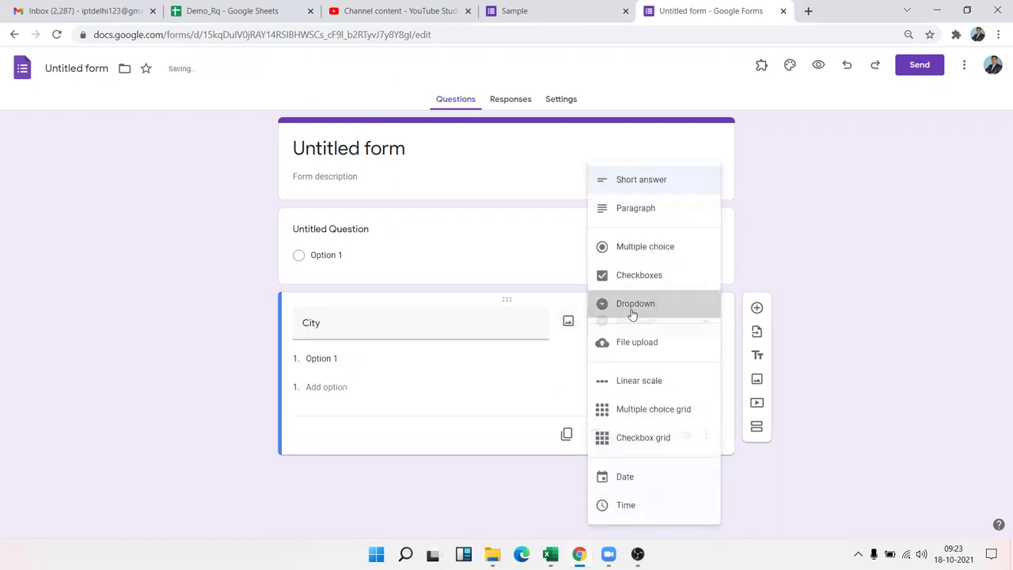
{"action": "left_click", "coordinate": [362, 357]}
{"action": "left_click", "coordinate": [357, 402]}
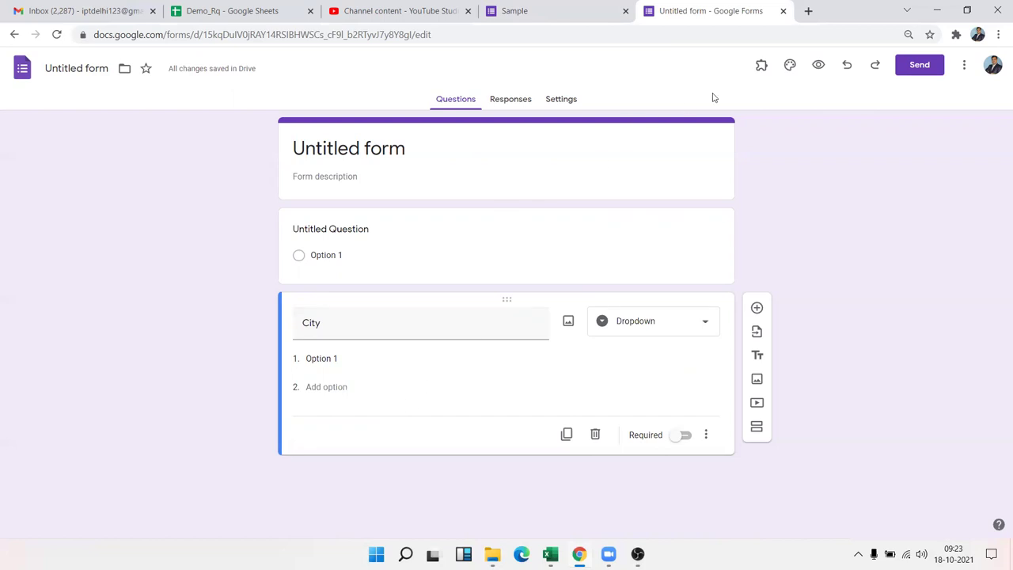
Close the Untitled form, submit the filled Sample form response, and reload the Gmail inbox
{"action": "left_click", "coordinate": [784, 11]}
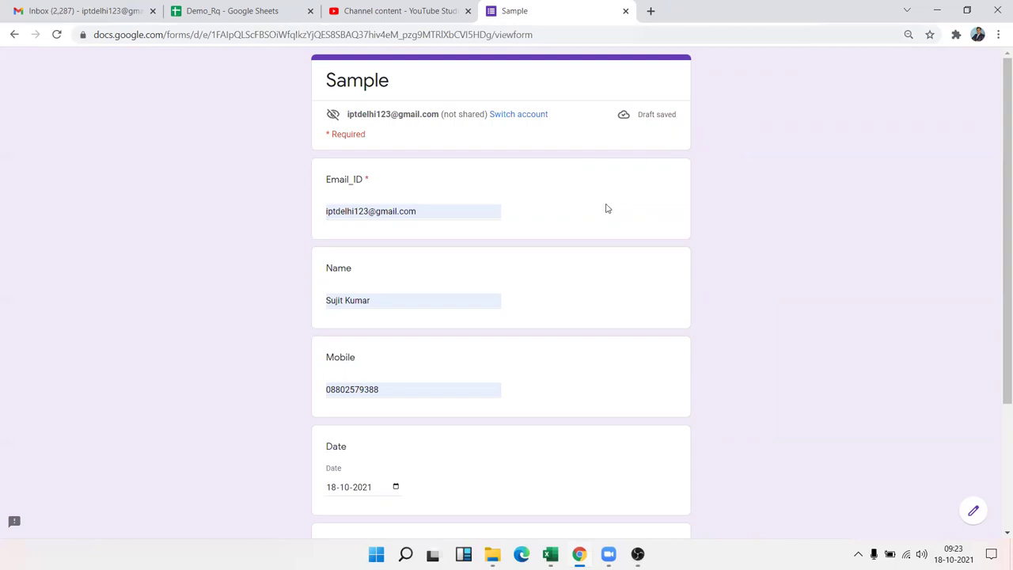
{"action": "scroll", "coordinate": [607, 208], "scroll_direction": "down", "scroll_amount": 3}
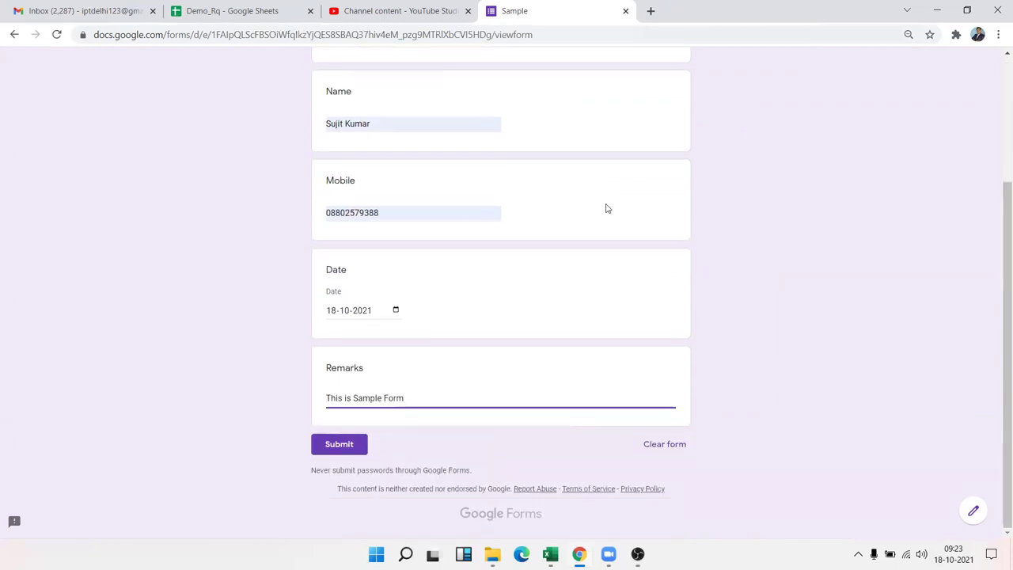
{"action": "scroll", "coordinate": [607, 208], "scroll_direction": "up", "scroll_amount": 3}
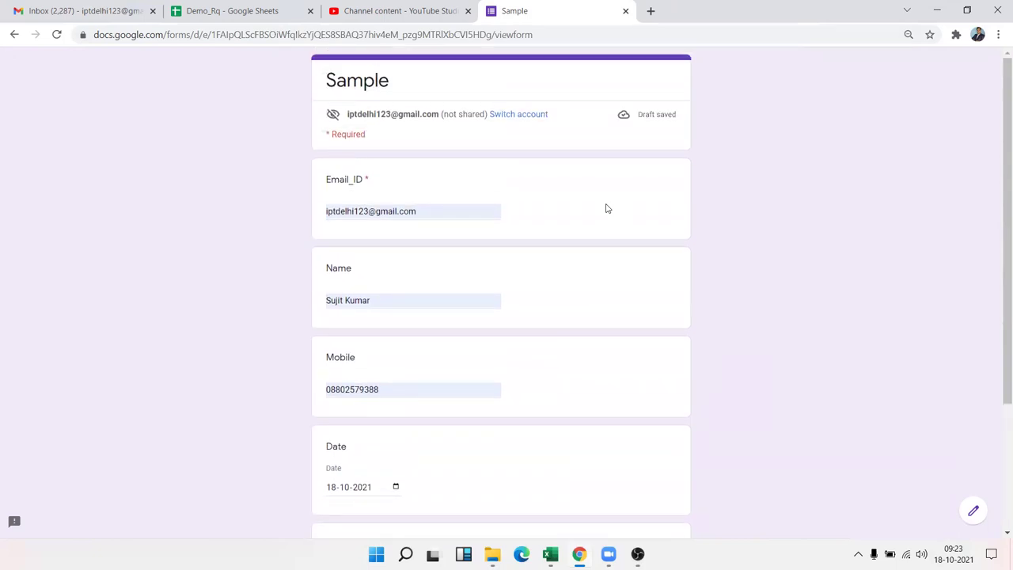
{"action": "scroll", "coordinate": [607, 208], "scroll_direction": "down", "scroll_amount": 3}
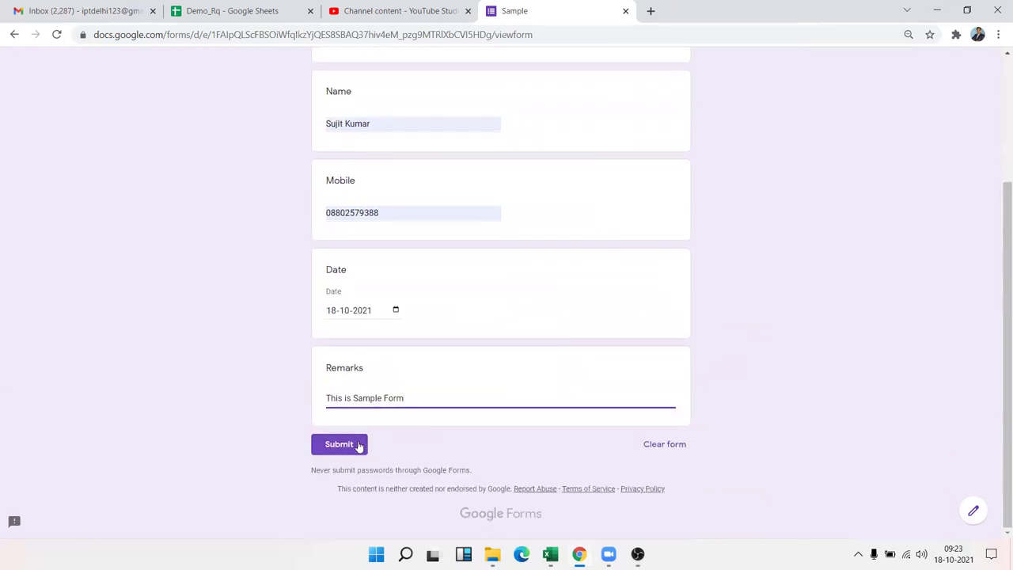
{"action": "left_click", "coordinate": [367, 443]}
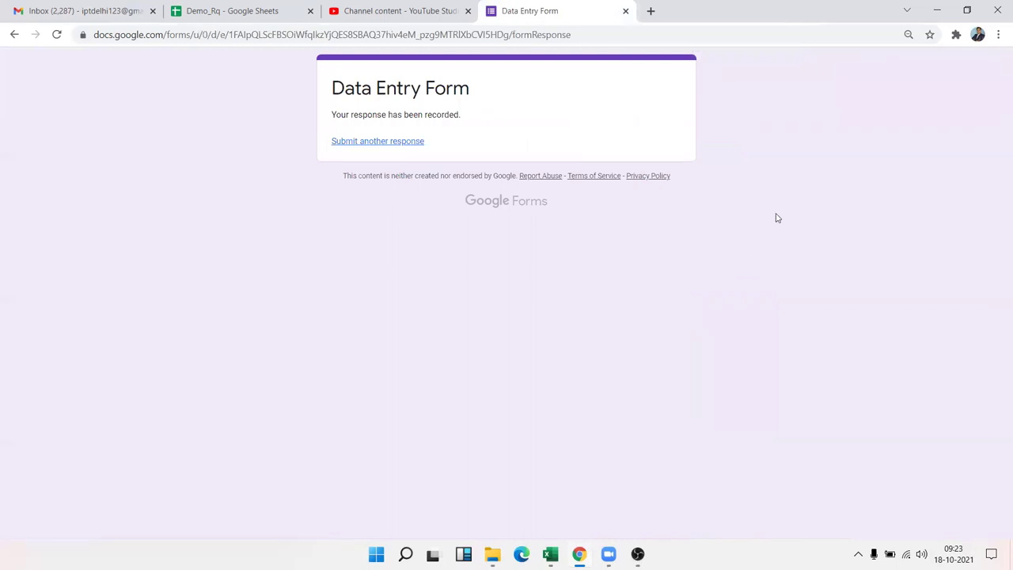
{"action": "left_click", "coordinate": [91, 14]}
{"action": "left_click", "coordinate": [56, 34]}
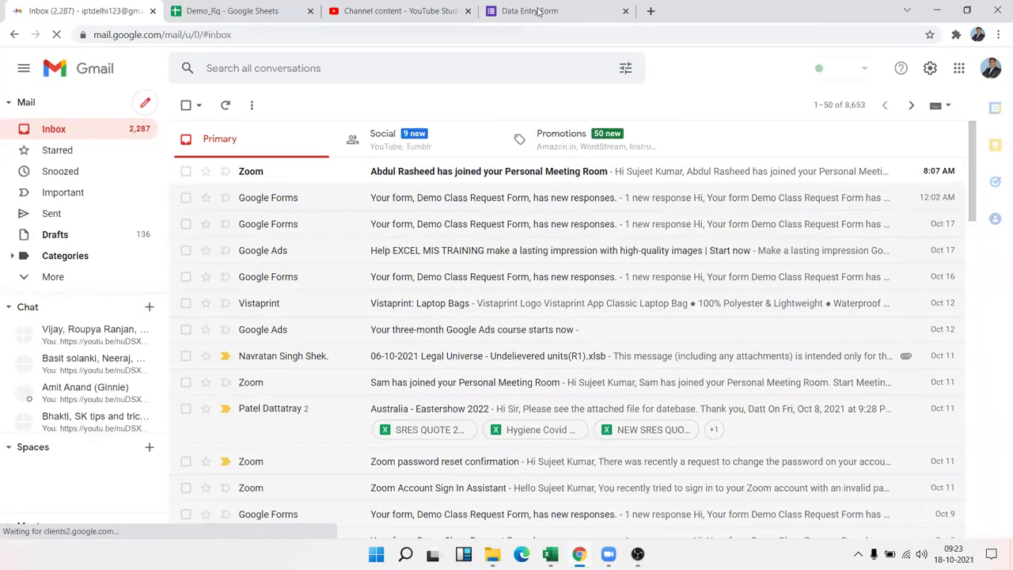
Open Google Drive in a new tab and browse down through the My Drive file list
{"action": "left_click", "coordinate": [570, 11]}
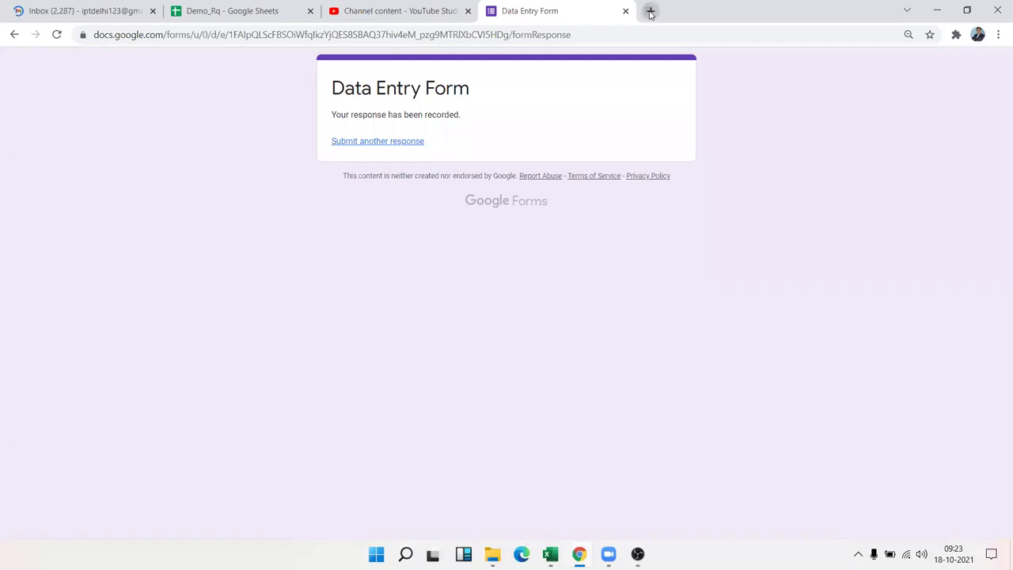
{"action": "left_click", "coordinate": [650, 11]}
{"action": "type", "text": "dr"}
{"action": "key", "text": "Return"}
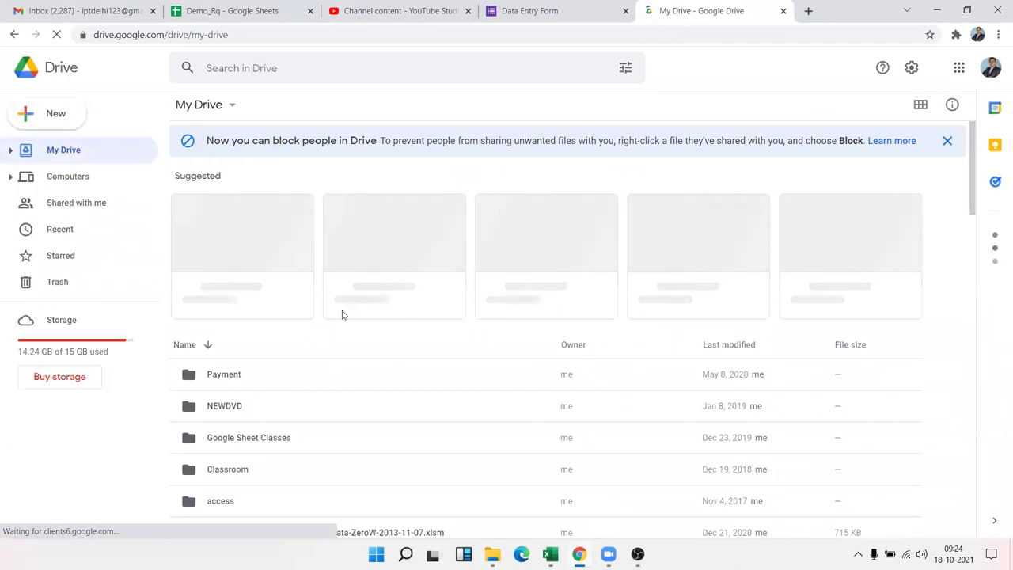
{"action": "scroll", "coordinate": [345, 314], "scroll_direction": "down", "scroll_amount": 3}
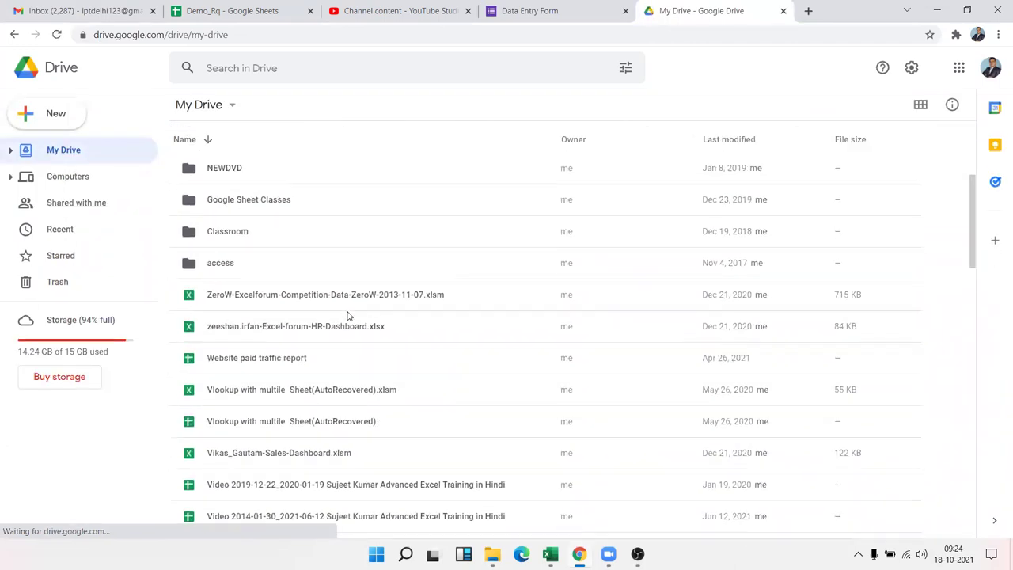
{"action": "scroll", "coordinate": [319, 297], "scroll_direction": "down", "scroll_amount": 2}
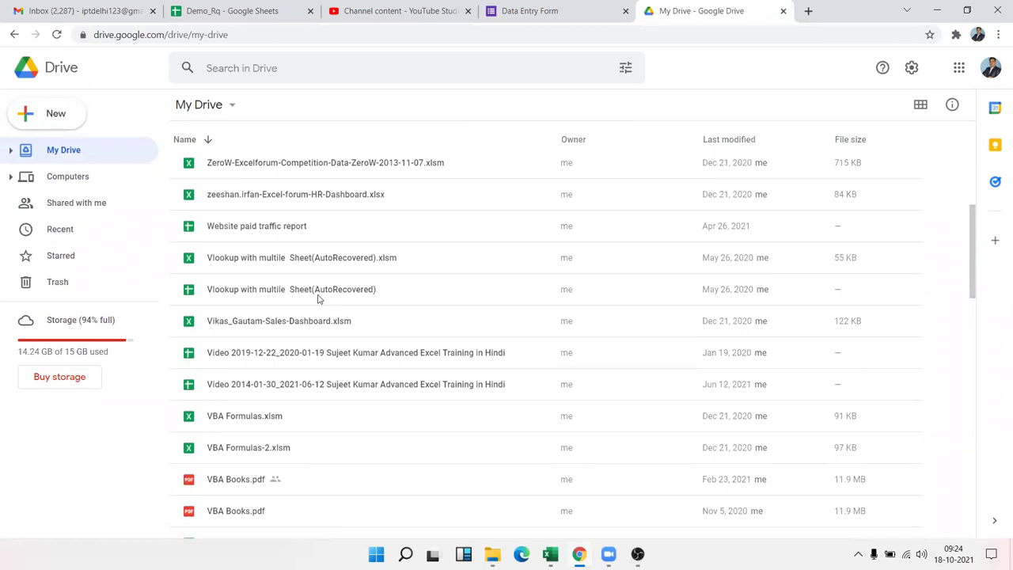
{"action": "scroll", "coordinate": [319, 298], "scroll_direction": "down", "scroll_amount": 1}
{"action": "scroll", "coordinate": [319, 298], "scroll_direction": "down", "scroll_amount": 3}
{"action": "scroll", "coordinate": [319, 299], "scroll_direction": "down", "scroll_amount": 3}
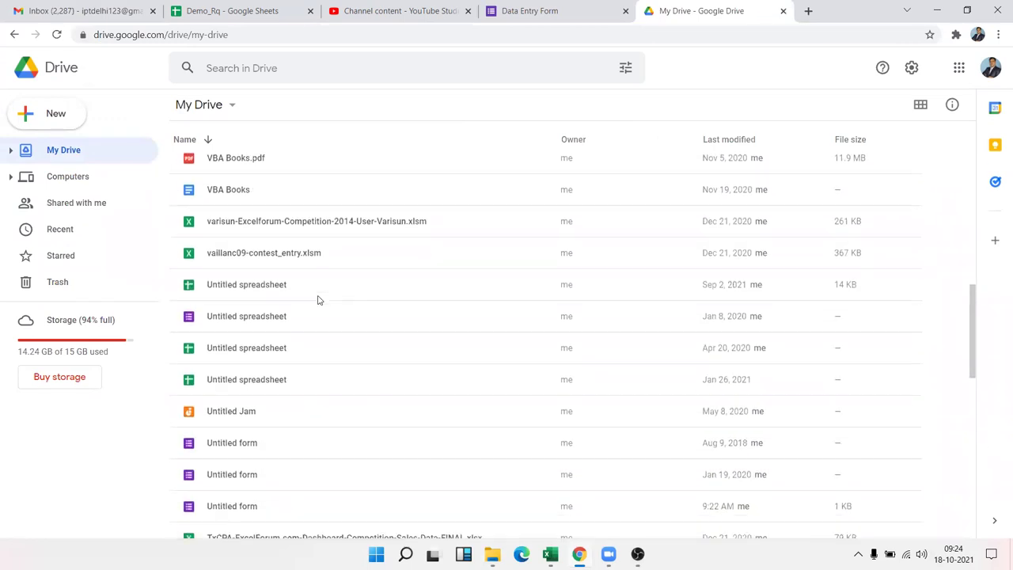
{"action": "scroll", "coordinate": [319, 300], "scroll_direction": "down", "scroll_amount": 3}
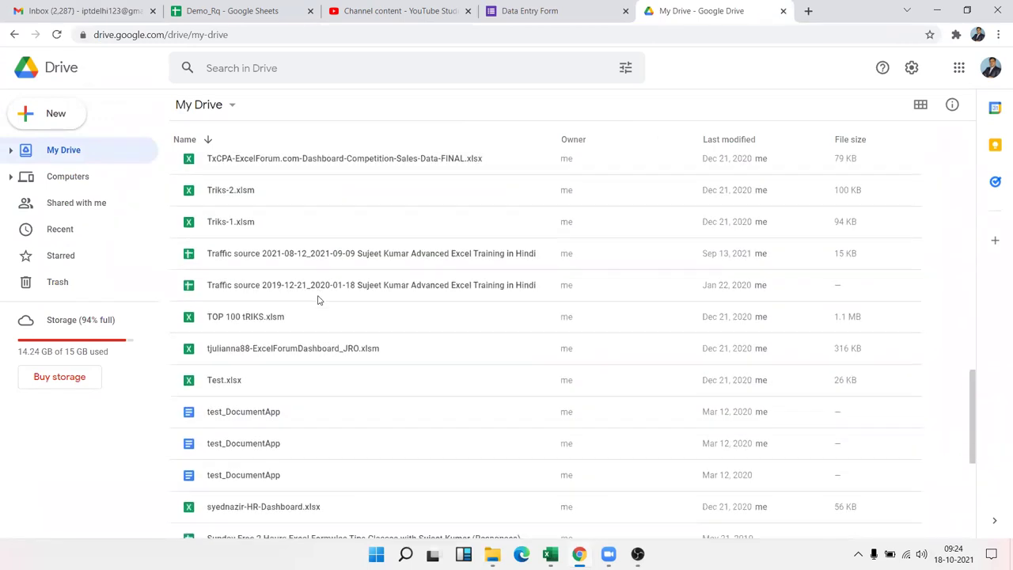
{"action": "scroll", "coordinate": [319, 298], "scroll_direction": "down", "scroll_amount": 2}
{"action": "scroll", "coordinate": [267, 414], "scroll_direction": "down", "scroll_amount": 2}
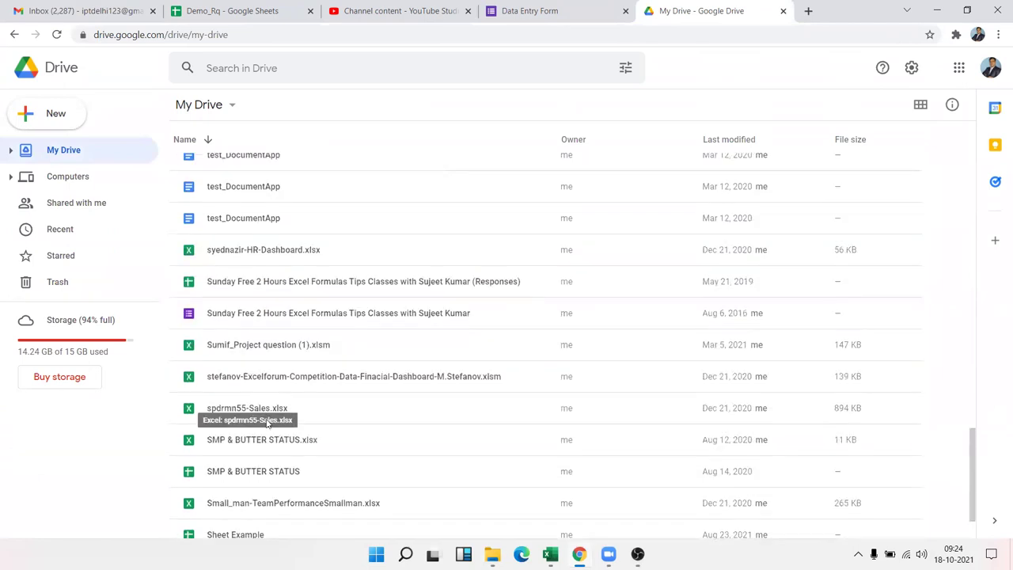
{"action": "scroll", "coordinate": [398, 421], "scroll_direction": "down", "scroll_amount": 1}
{"action": "scroll", "coordinate": [404, 430], "scroll_direction": "down", "scroll_amount": 2}
{"action": "scroll", "coordinate": [347, 452], "scroll_direction": "down", "scroll_amount": 3}
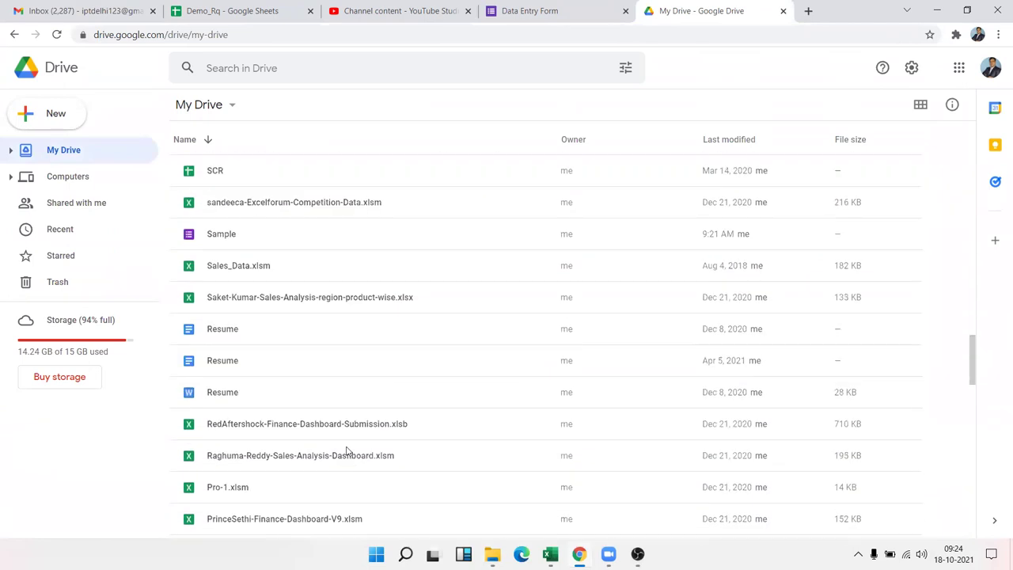
{"action": "scroll", "coordinate": [347, 451], "scroll_direction": "down", "scroll_amount": 3}
{"action": "scroll", "coordinate": [348, 448], "scroll_direction": "down", "scroll_amount": 3}
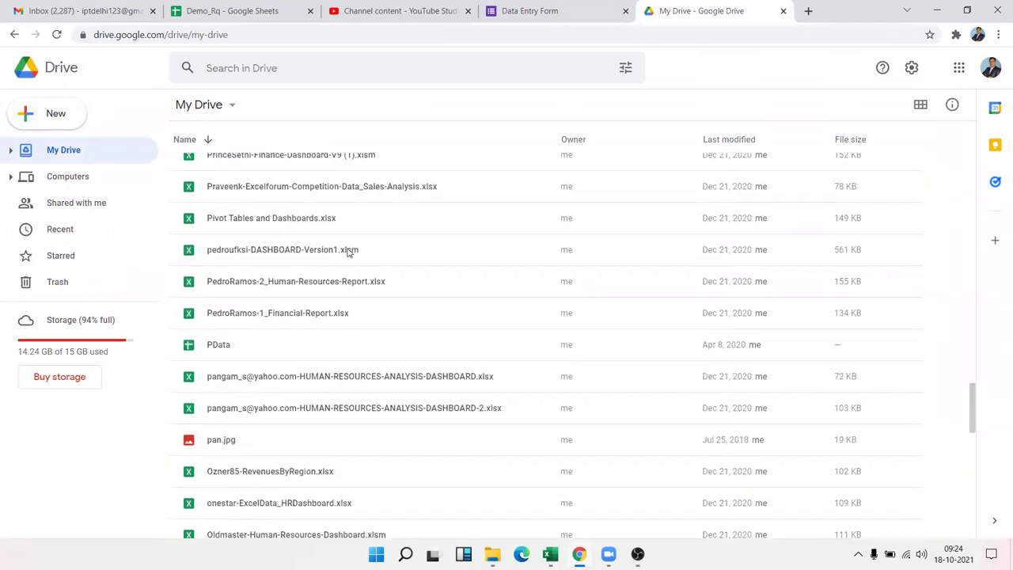
Search Drive for 'sample' and browse through the matching files
{"action": "left_click", "coordinate": [282, 68]}
{"action": "type", "text": "s"}
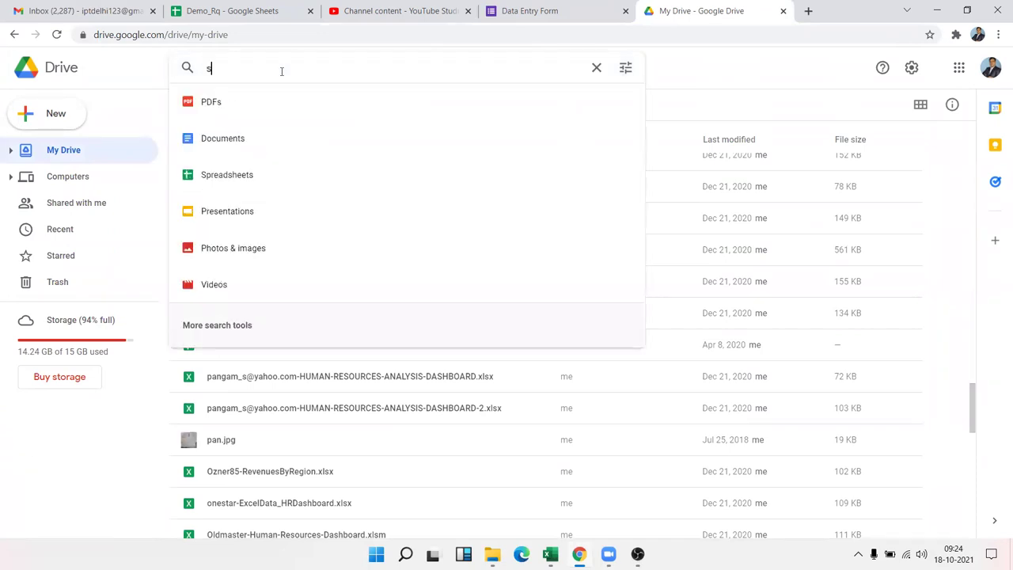
{"action": "type", "text": "am"}
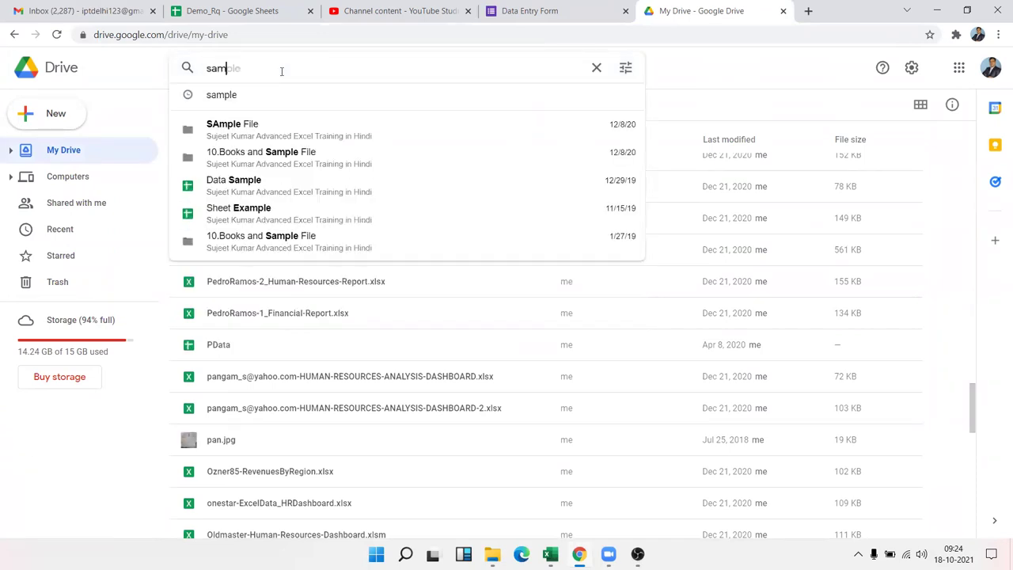
{"action": "left_click", "coordinate": [248, 95]}
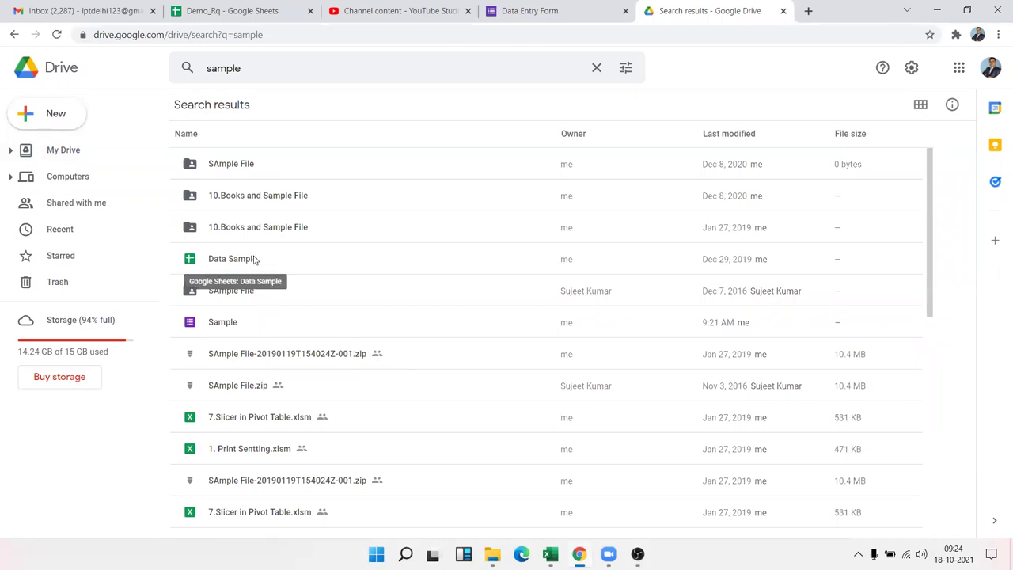
{"action": "scroll", "coordinate": [312, 338], "scroll_direction": "down", "scroll_amount": 1}
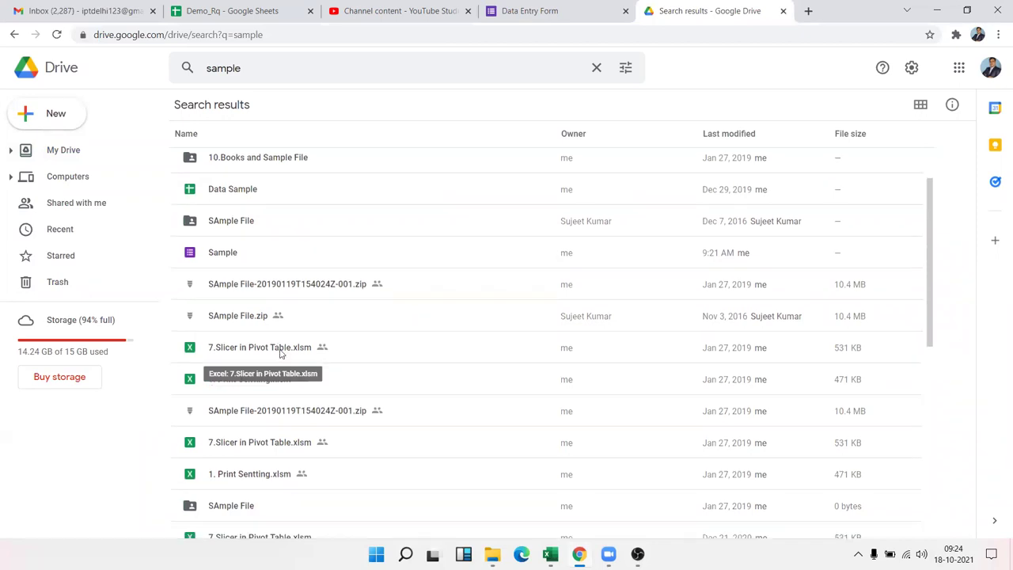
{"action": "scroll", "coordinate": [278, 355], "scroll_direction": "down", "scroll_amount": 2}
{"action": "scroll", "coordinate": [281, 357], "scroll_direction": "down", "scroll_amount": 1}
{"action": "scroll", "coordinate": [283, 355], "scroll_direction": "down", "scroll_amount": 2}
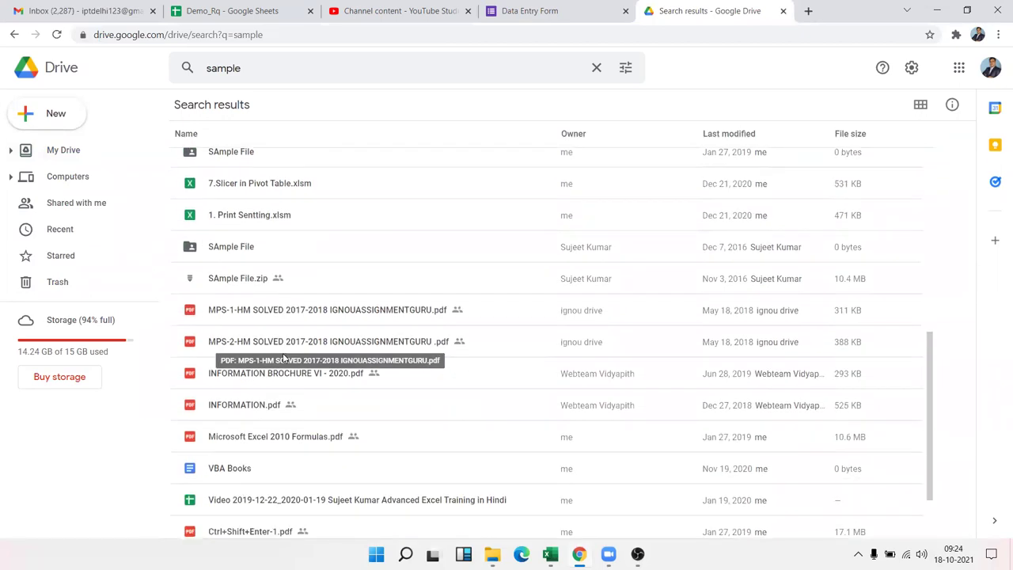
{"action": "scroll", "coordinate": [287, 356], "scroll_direction": "down", "scroll_amount": 1}
Check the Data Entry Form and reloaded Gmail tabs, then return to the top of the Drive results
{"action": "left_click", "coordinate": [534, 21]}
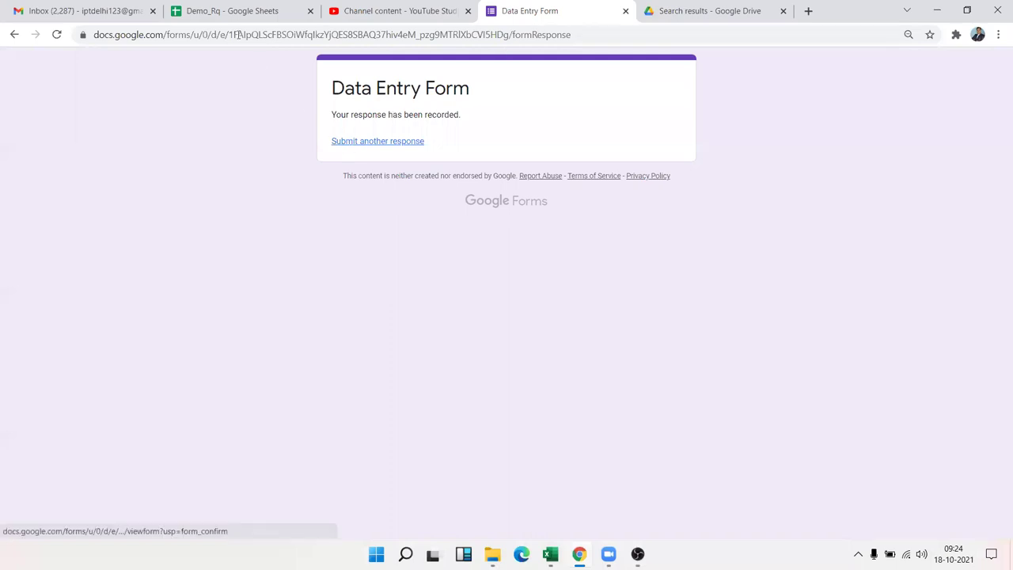
{"action": "left_click", "coordinate": [105, 11]}
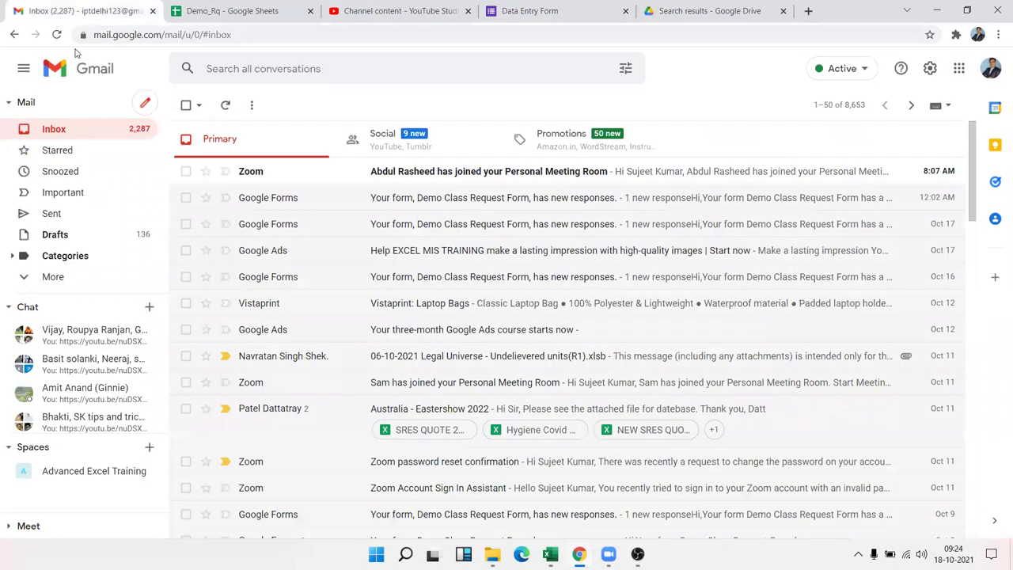
{"action": "left_click", "coordinate": [56, 34]}
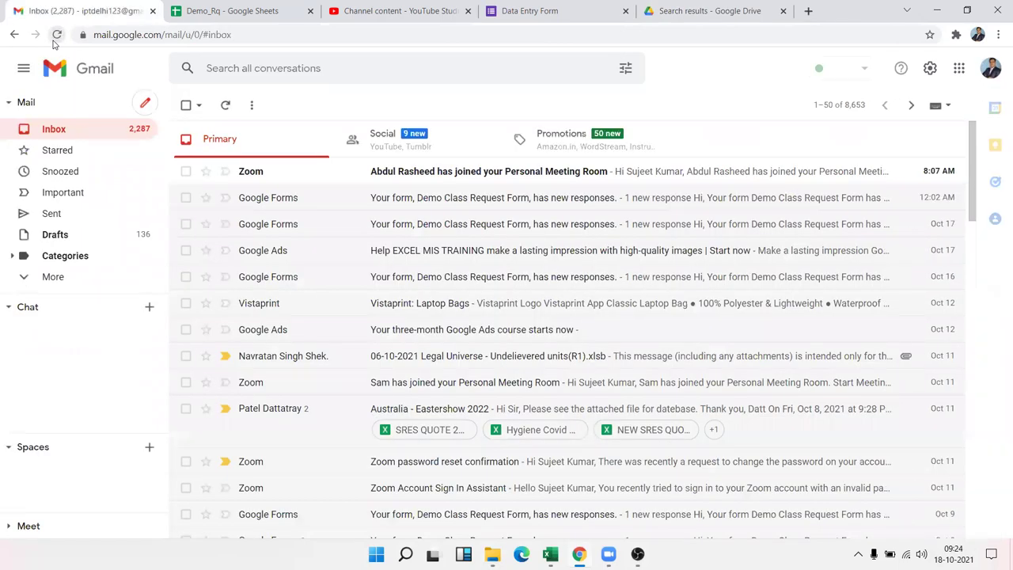
{"action": "left_click", "coordinate": [624, 10]}
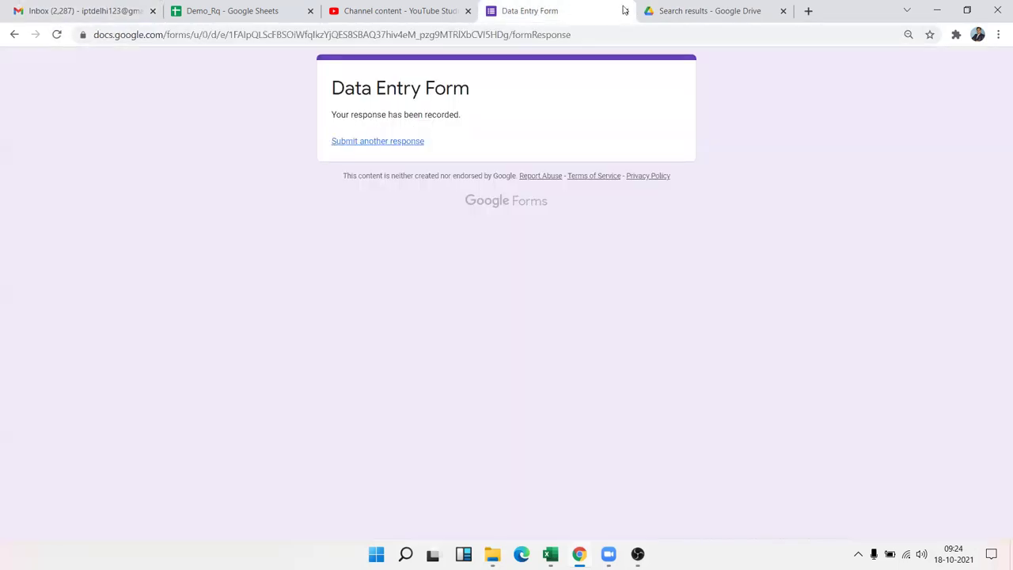
{"action": "left_click", "coordinate": [665, 11]}
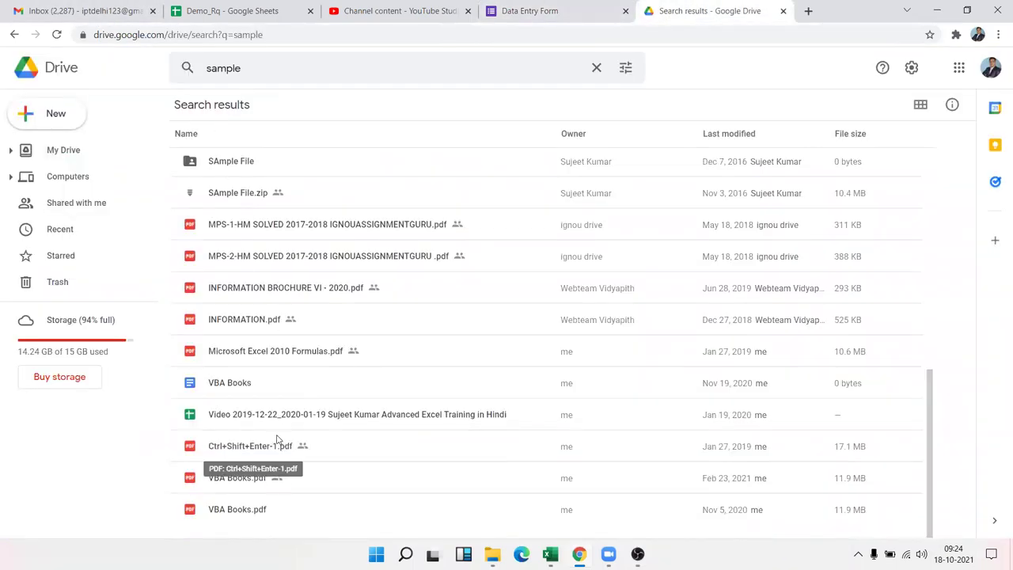
{"action": "scroll", "coordinate": [277, 440], "scroll_direction": "up", "scroll_amount": 3}
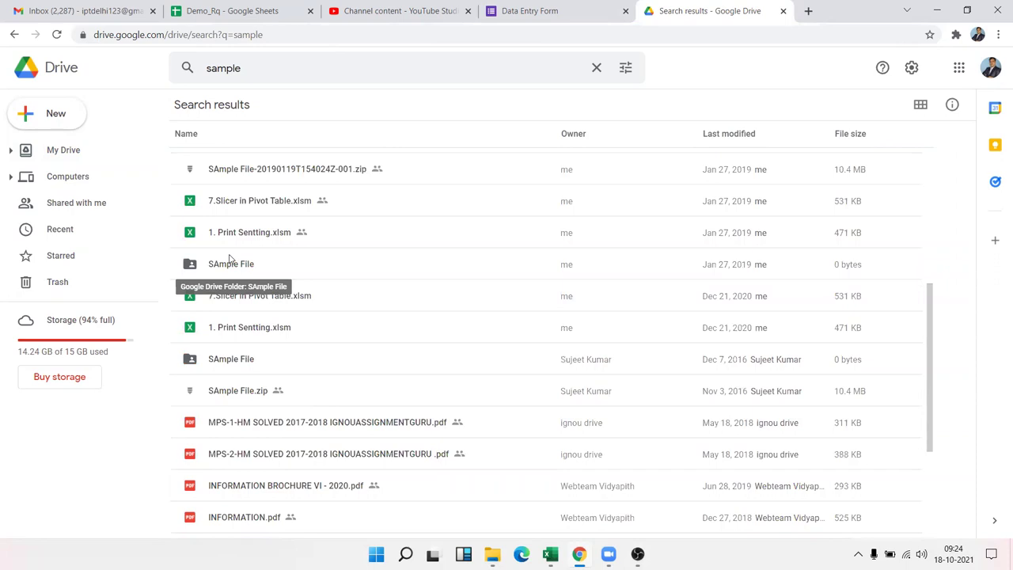
{"action": "scroll", "coordinate": [228, 262], "scroll_direction": "up", "scroll_amount": 1}
{"action": "scroll", "coordinate": [228, 317], "scroll_direction": "up", "scroll_amount": 2}
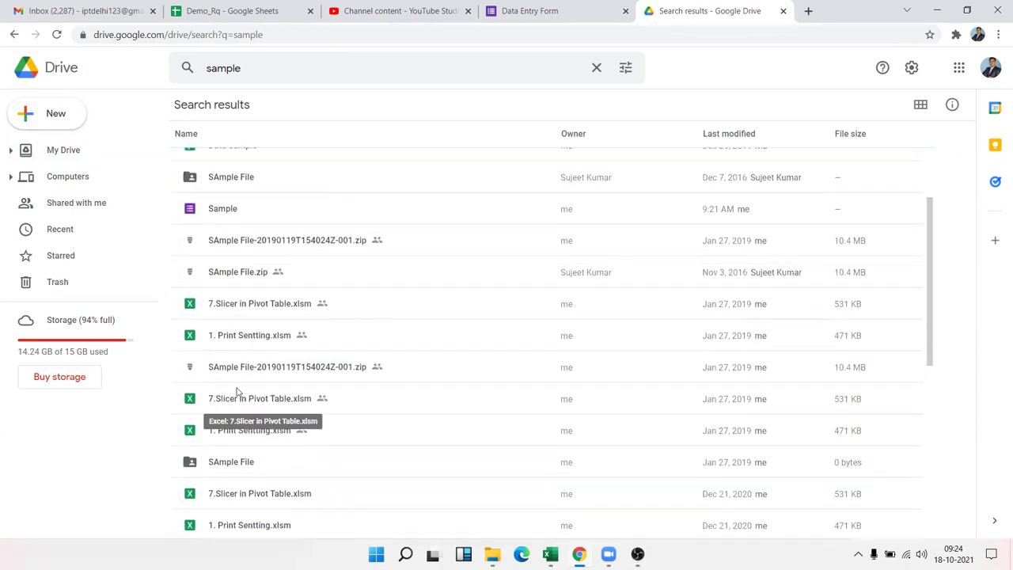
{"action": "scroll", "coordinate": [265, 339], "scroll_direction": "up", "scroll_amount": 2}
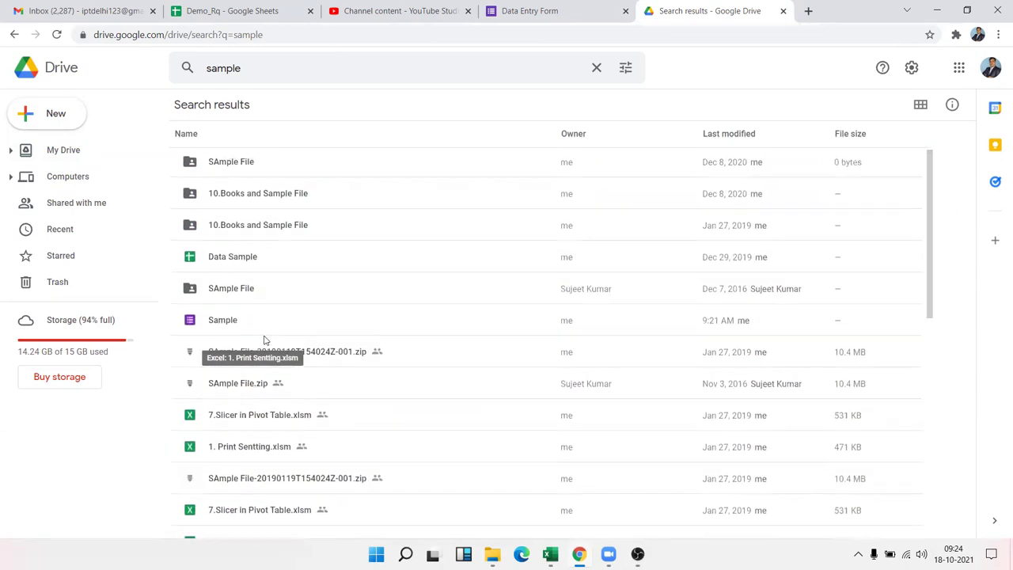
Clear the 'sample' search and filter Drive results to spreadsheets only
{"action": "left_click", "coordinate": [257, 68]}
{"action": "double_click", "coordinate": [257, 68]}
{"action": "key", "text": "BackSpace"}
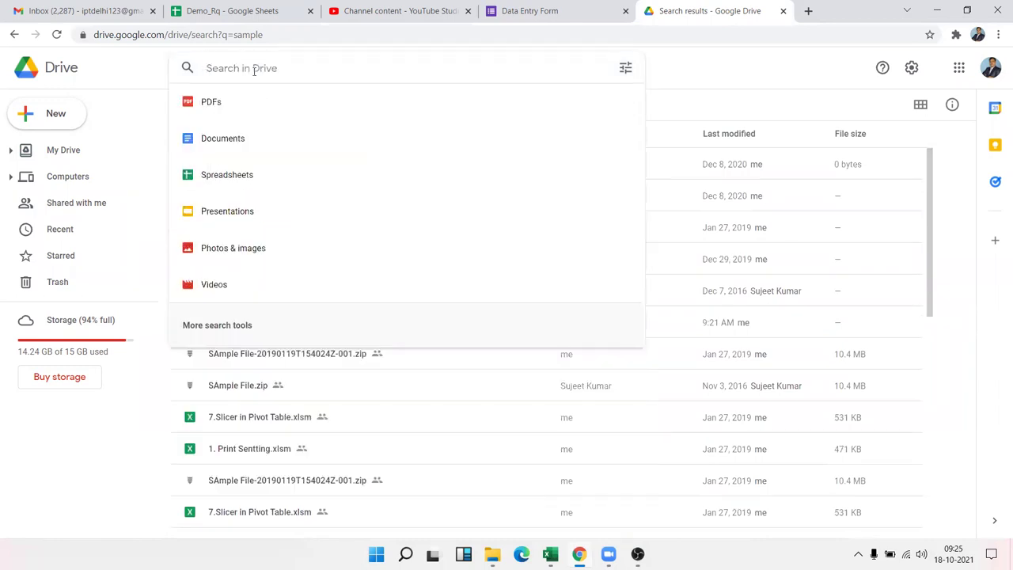
{"action": "left_click", "coordinate": [250, 176]}
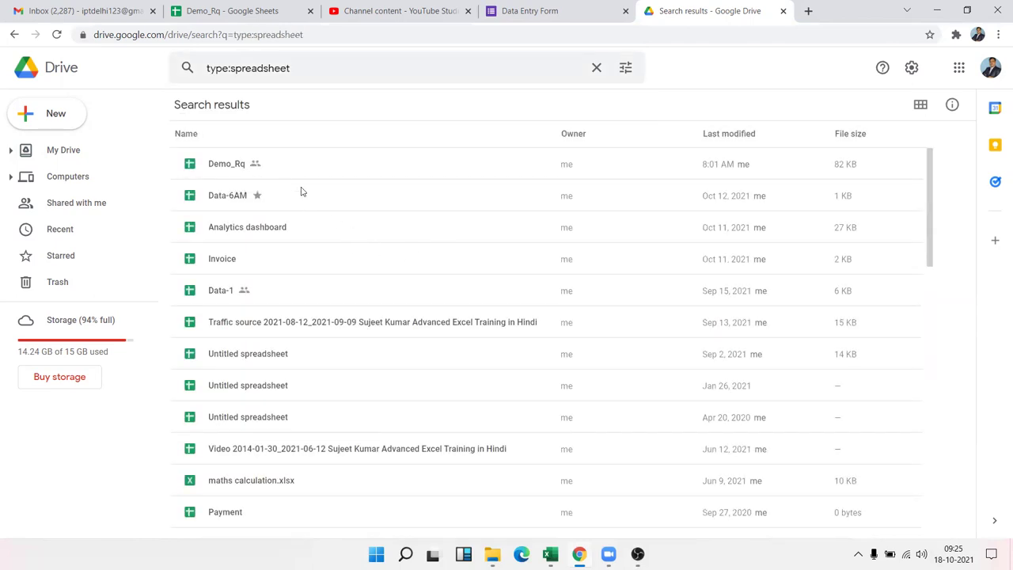
{"action": "left_click", "coordinate": [726, 135]}
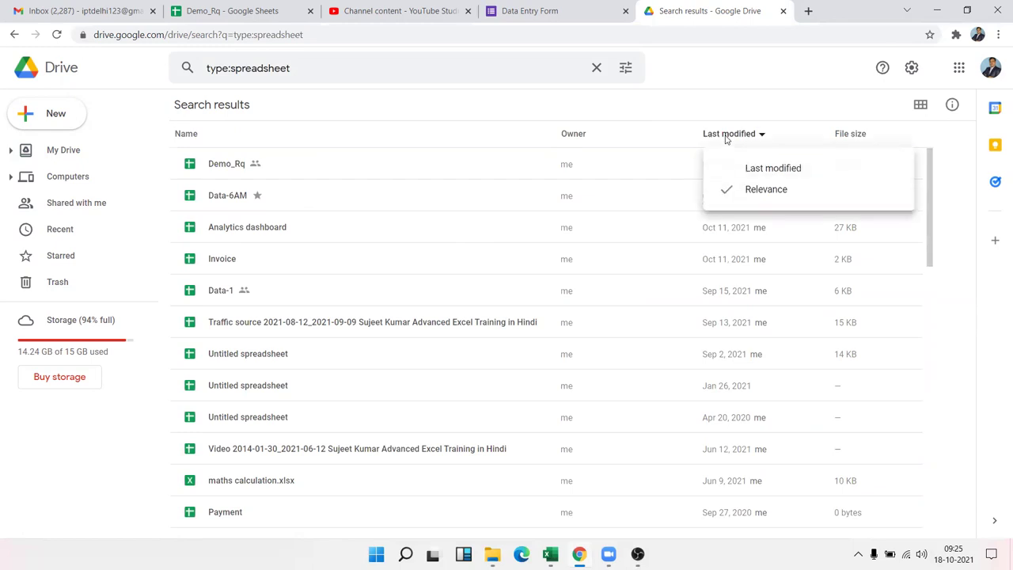
{"action": "left_click", "coordinate": [726, 139]}
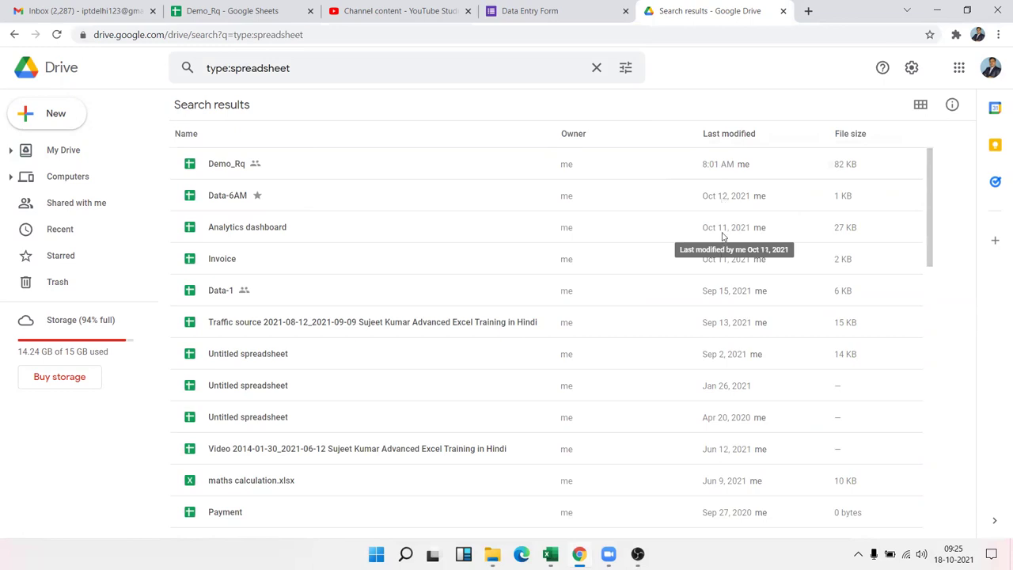
{"action": "scroll", "coordinate": [695, 253], "scroll_direction": "down", "scroll_amount": 3}
{"action": "scroll", "coordinate": [695, 253], "scroll_direction": "down", "scroll_amount": 2}
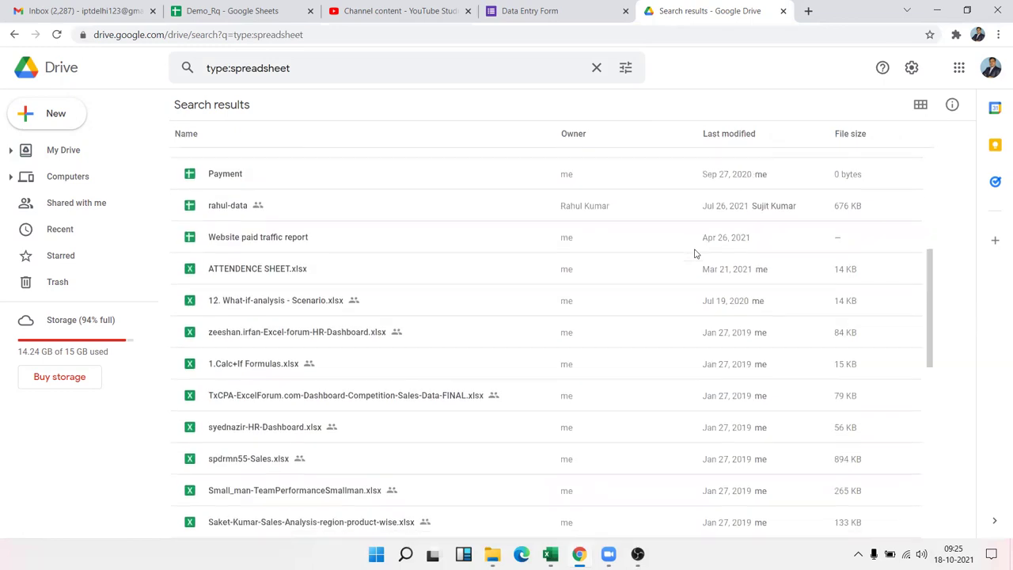
{"action": "scroll", "coordinate": [695, 253], "scroll_direction": "down", "scroll_amount": 4}
{"action": "scroll", "coordinate": [695, 253], "scroll_direction": "down", "scroll_amount": 3}
{"action": "scroll", "coordinate": [695, 253], "scroll_direction": "down", "scroll_amount": 3}
{"action": "scroll", "coordinate": [695, 254], "scroll_direction": "down", "scroll_amount": 3}
{"action": "scroll", "coordinate": [695, 255], "scroll_direction": "down", "scroll_amount": 3}
{"action": "scroll", "coordinate": [695, 256], "scroll_direction": "down", "scroll_amount": 3}
{"action": "scroll", "coordinate": [695, 256], "scroll_direction": "down", "scroll_amount": 3}
{"action": "scroll", "coordinate": [695, 255], "scroll_direction": "down", "scroll_amount": 3}
{"action": "scroll", "coordinate": [695, 256], "scroll_direction": "down", "scroll_amount": 3}
{"action": "scroll", "coordinate": [695, 255], "scroll_direction": "down", "scroll_amount": 2}
{"action": "scroll", "coordinate": [695, 258], "scroll_direction": "down", "scroll_amount": 3}
{"action": "scroll", "coordinate": [695, 259], "scroll_direction": "down", "scroll_amount": 3}
{"action": "scroll", "coordinate": [695, 258], "scroll_direction": "down", "scroll_amount": 2}
{"action": "scroll", "coordinate": [697, 258], "scroll_direction": "down", "scroll_amount": 3}
{"action": "scroll", "coordinate": [699, 258], "scroll_direction": "up", "scroll_amount": 10}
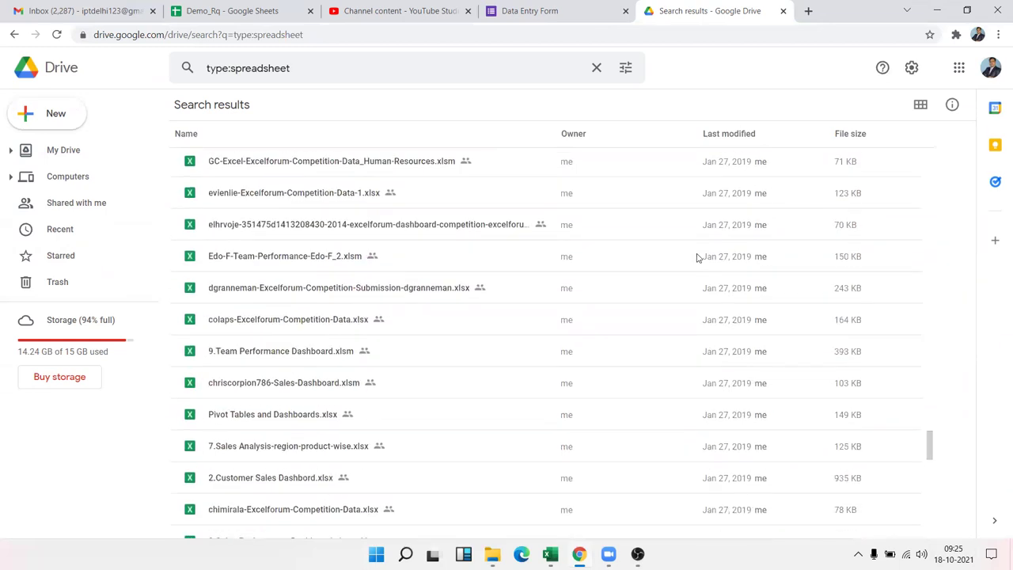
{"action": "scroll", "coordinate": [702, 257], "scroll_direction": "up", "scroll_amount": 5}
Sort the spreadsheets by last modified, briefly open Untitled spreadsheet, and reload the results
{"action": "left_click", "coordinate": [739, 136]}
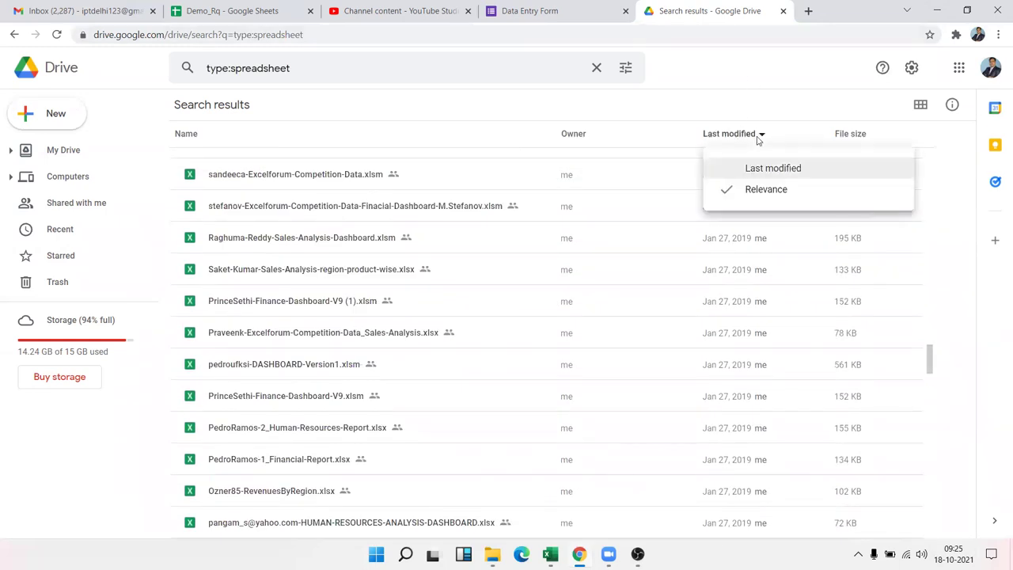
{"action": "left_click", "coordinate": [761, 171]}
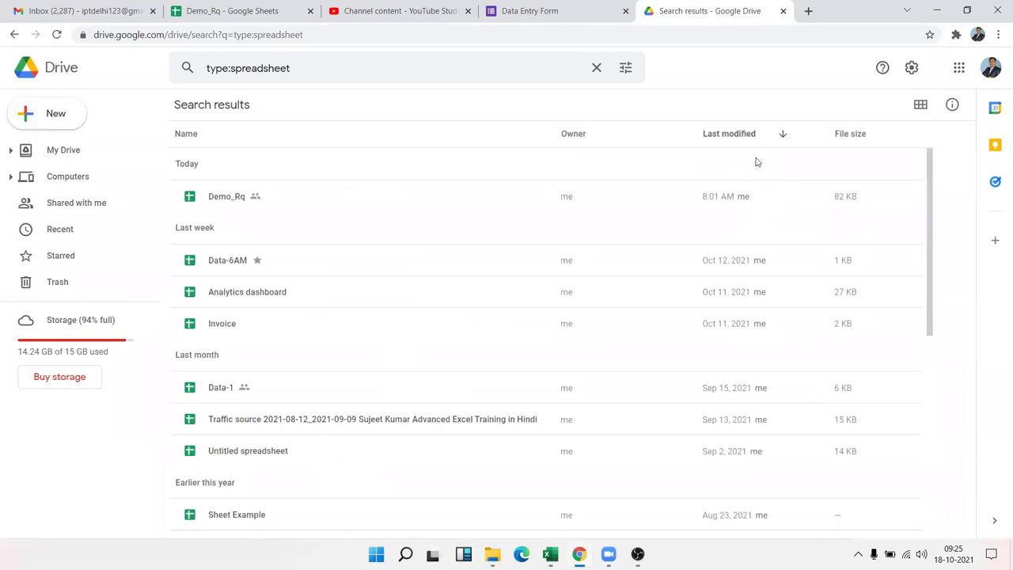
{"action": "left_click", "coordinate": [770, 140]}
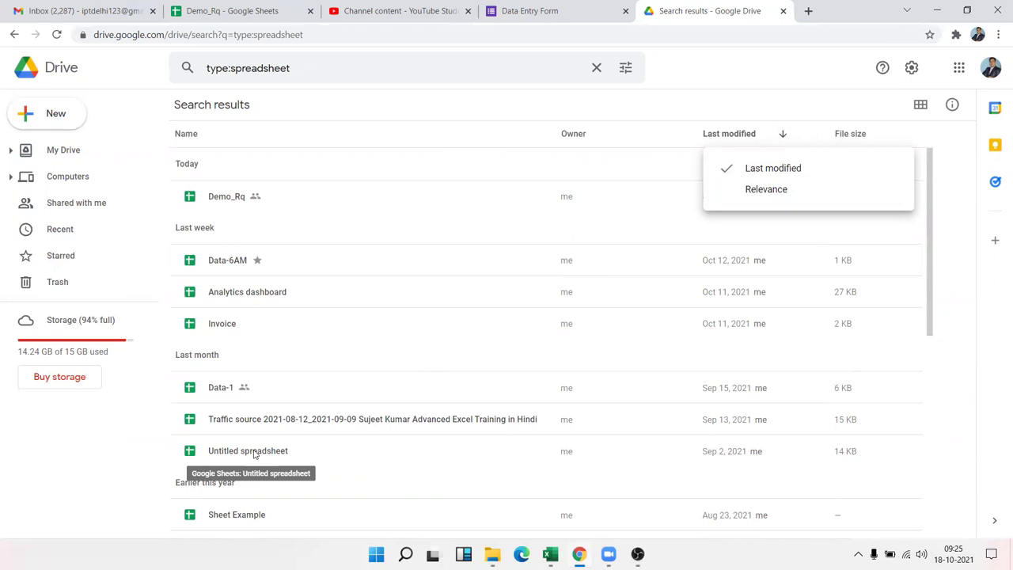
{"action": "left_click", "coordinate": [255, 453]}
{"action": "double_click", "coordinate": [255, 454]}
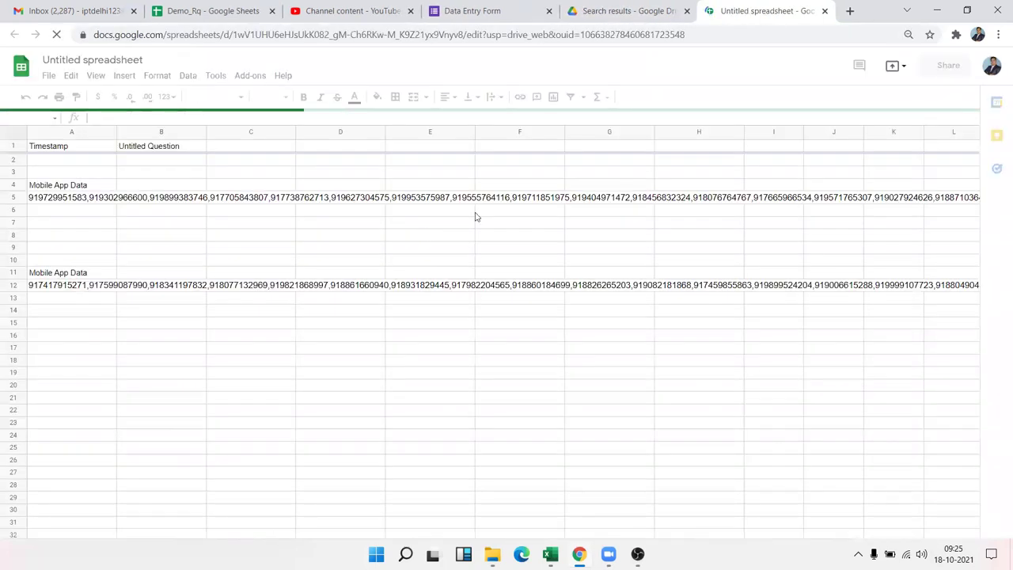
{"action": "left_click", "coordinate": [824, 11]}
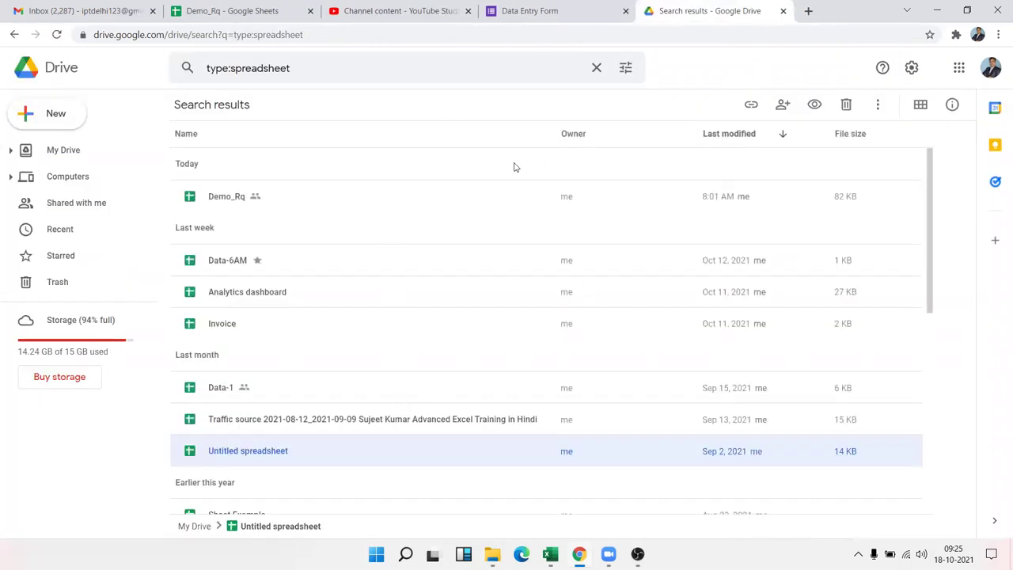
{"action": "left_click", "coordinate": [57, 35]}
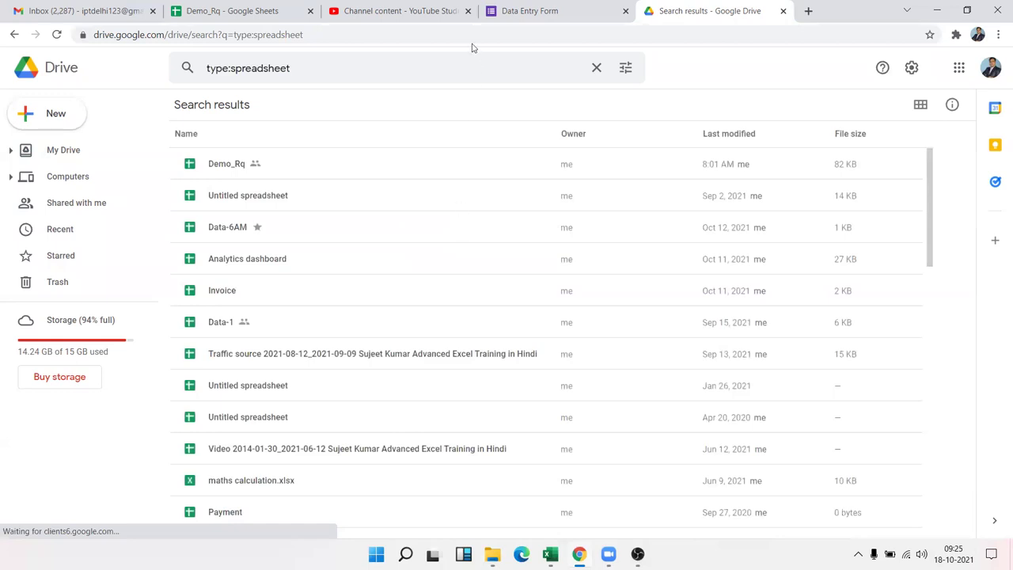
Start a new blank response on the Data Entry Form tab, then return to Drive
{"action": "left_click", "coordinate": [511, 14]}
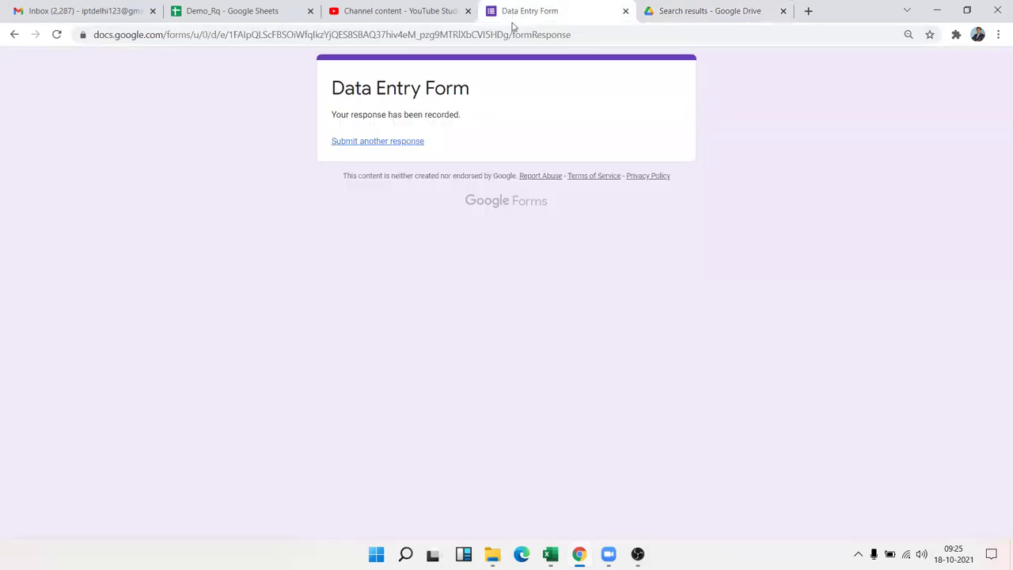
{"action": "left_click", "coordinate": [376, 146]}
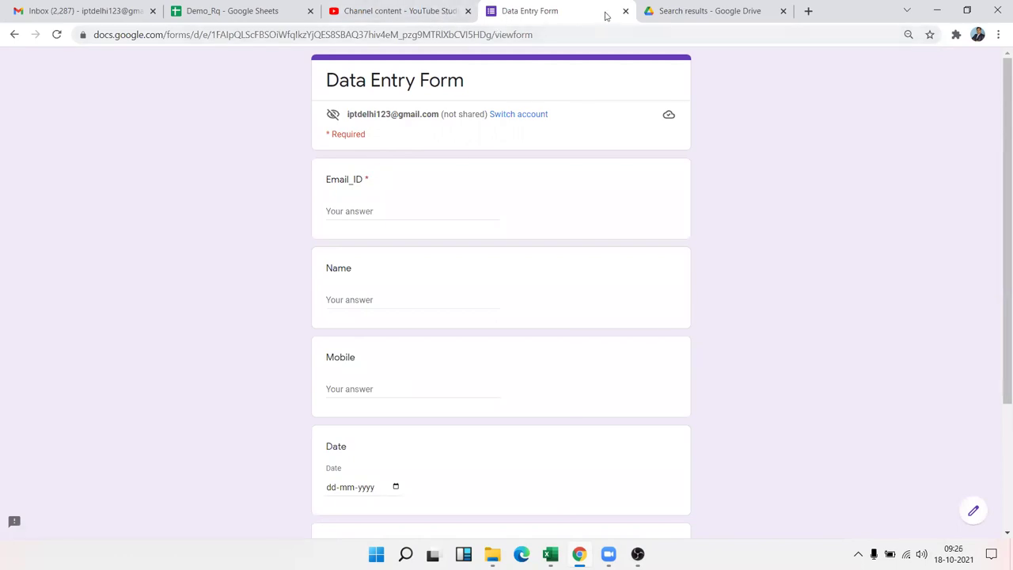
{"action": "left_click", "coordinate": [691, 13]}
Search Drive for 'sample' again and open the Sample form for editing
{"action": "left_click_drag", "start_coordinate": [302, 74], "coordinate": [156, 63]}
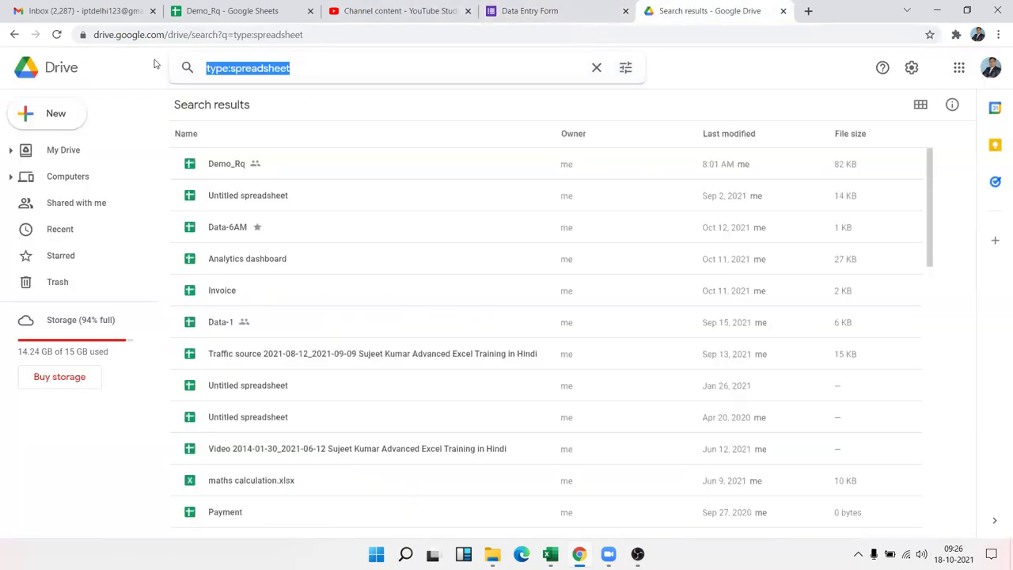
{"action": "type", "text": "sample"}
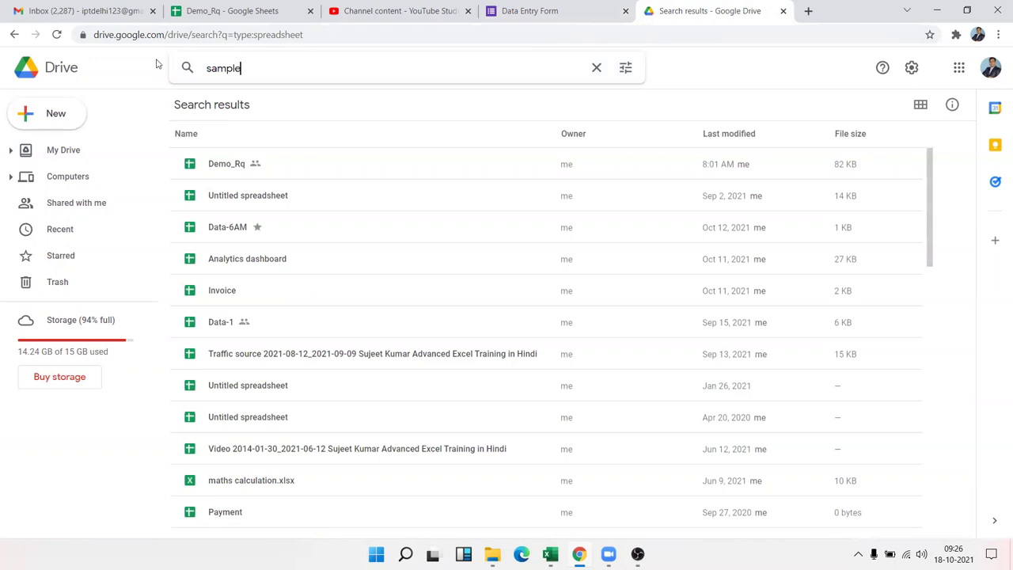
{"action": "left_click", "coordinate": [215, 96]}
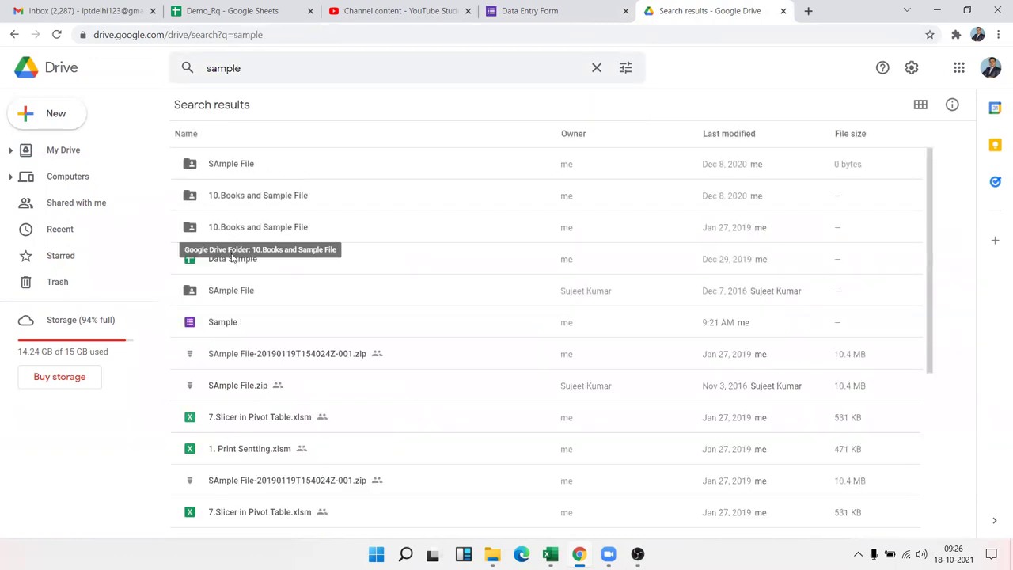
{"action": "left_click", "coordinate": [229, 327]}
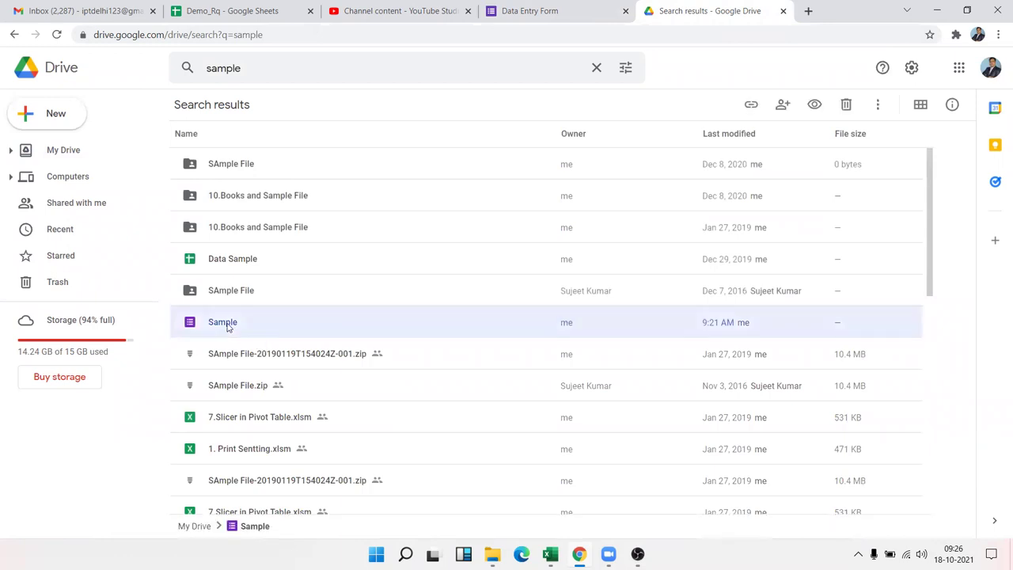
{"action": "double_click", "coordinate": [228, 327]}
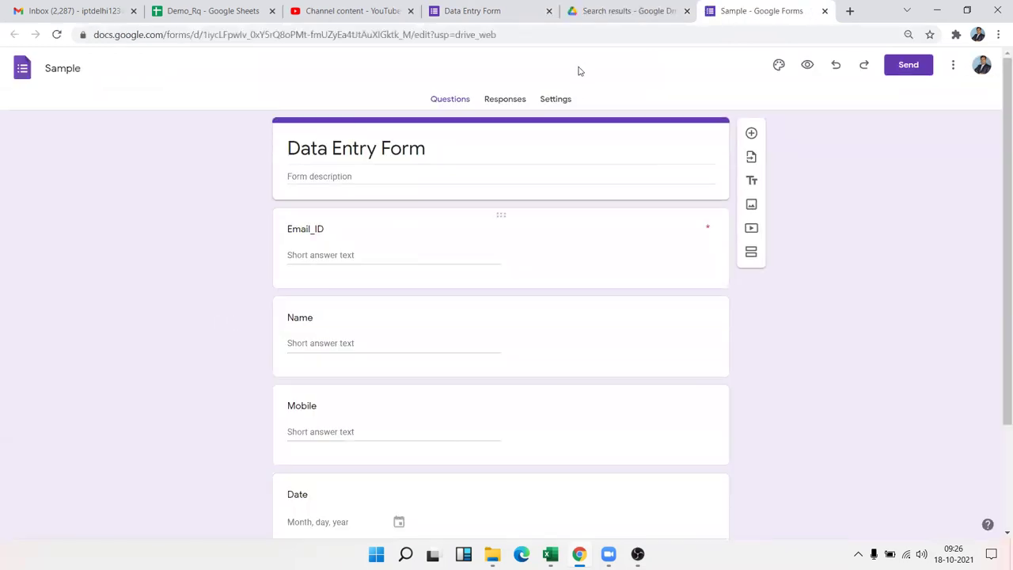
Review the Sample form's 1 response with its Email_ID, Name and Mobile answers
{"action": "left_click", "coordinate": [505, 100]}
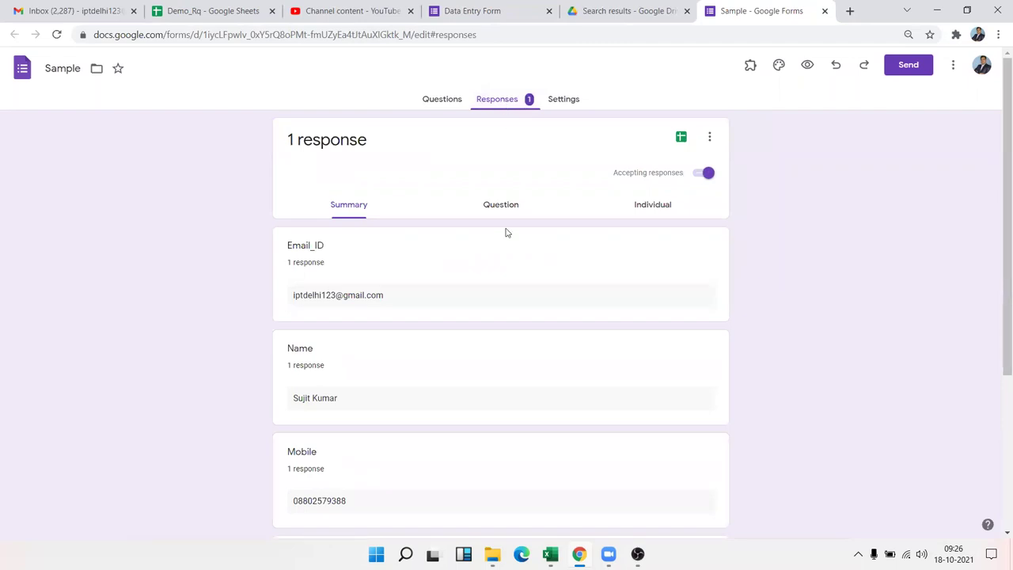
{"action": "scroll", "coordinate": [499, 238], "scroll_direction": "down", "scroll_amount": 3}
{"action": "scroll", "coordinate": [496, 269], "scroll_direction": "up", "scroll_amount": 3}
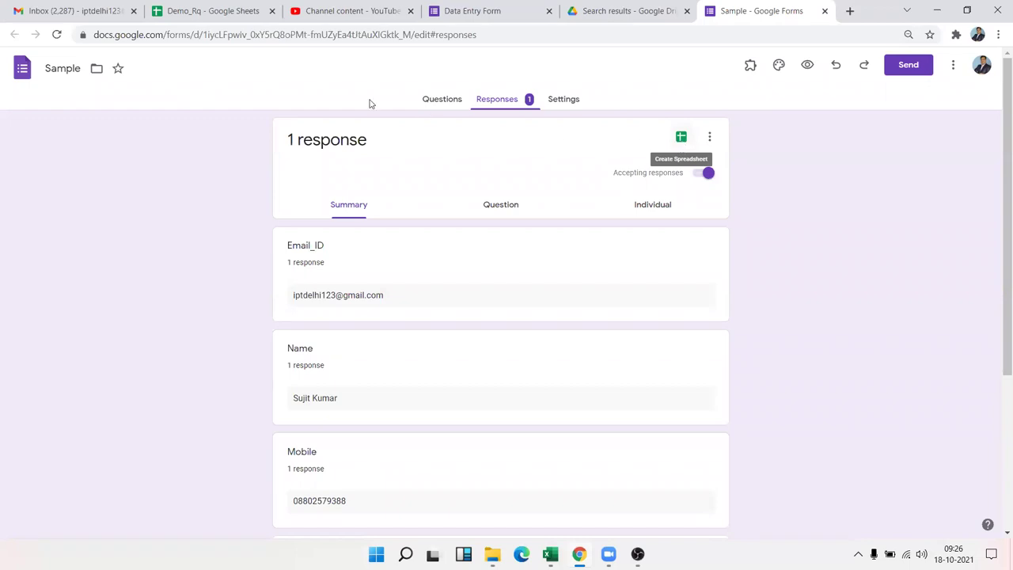
Check the Drive results and the form's Questions, then go back to the responses summary
{"action": "left_click", "coordinate": [602, 17]}
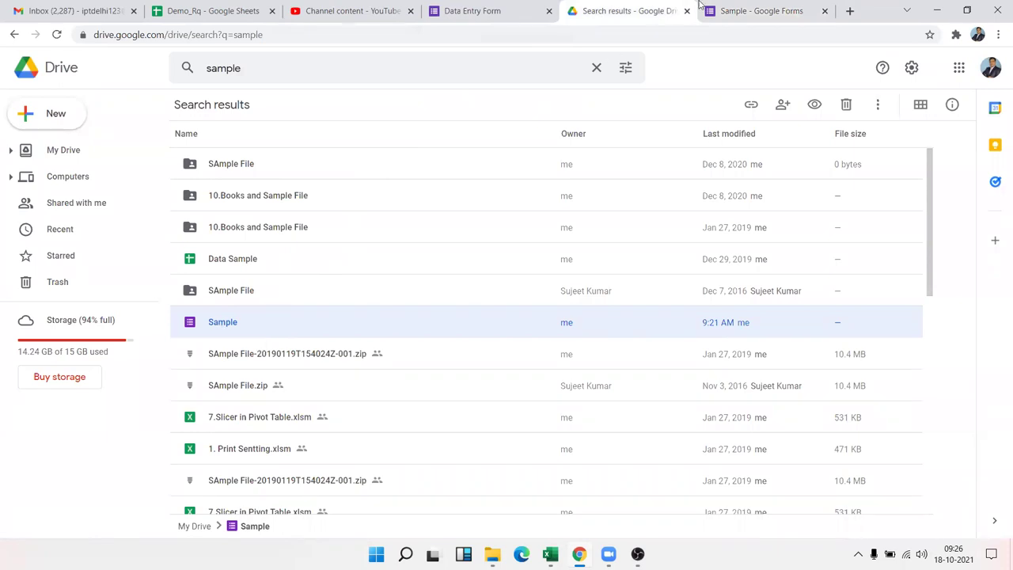
{"action": "left_click", "coordinate": [734, 11]}
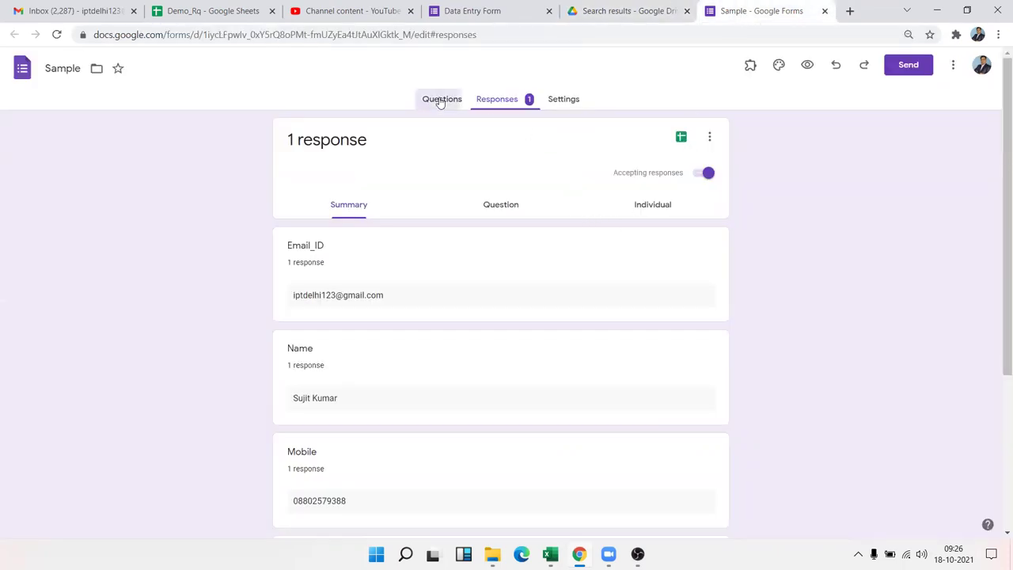
{"action": "left_click", "coordinate": [440, 101]}
{"action": "scroll", "coordinate": [455, 213], "scroll_direction": "down", "scroll_amount": 2}
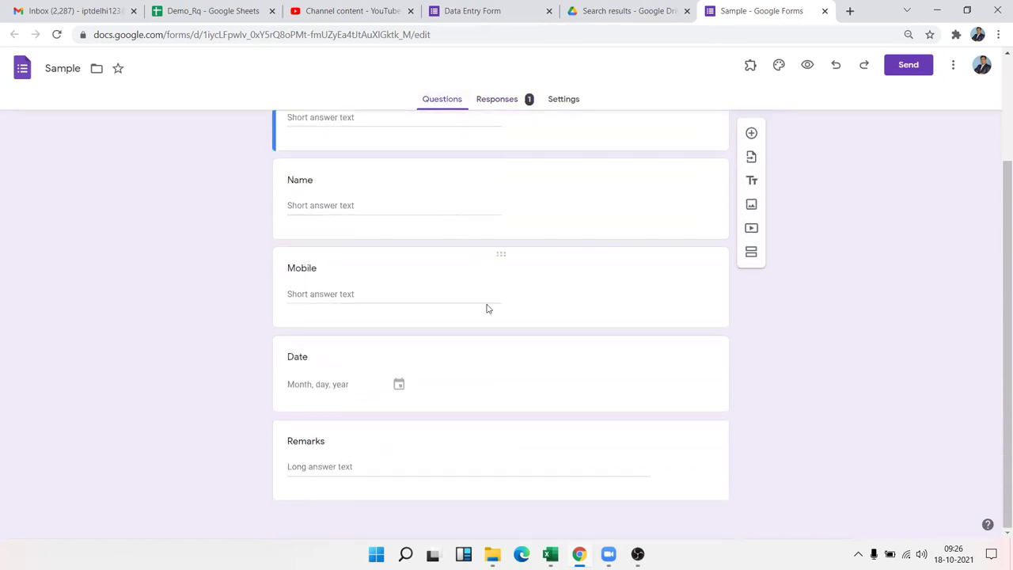
{"action": "scroll", "coordinate": [486, 248], "scroll_direction": "up", "scroll_amount": 2}
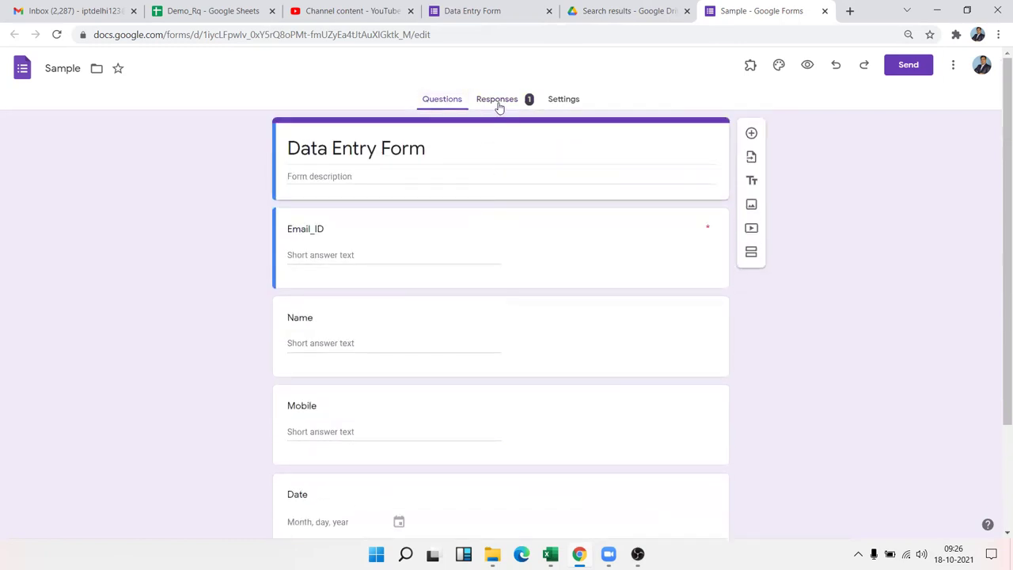
{"action": "left_click", "coordinate": [499, 104]}
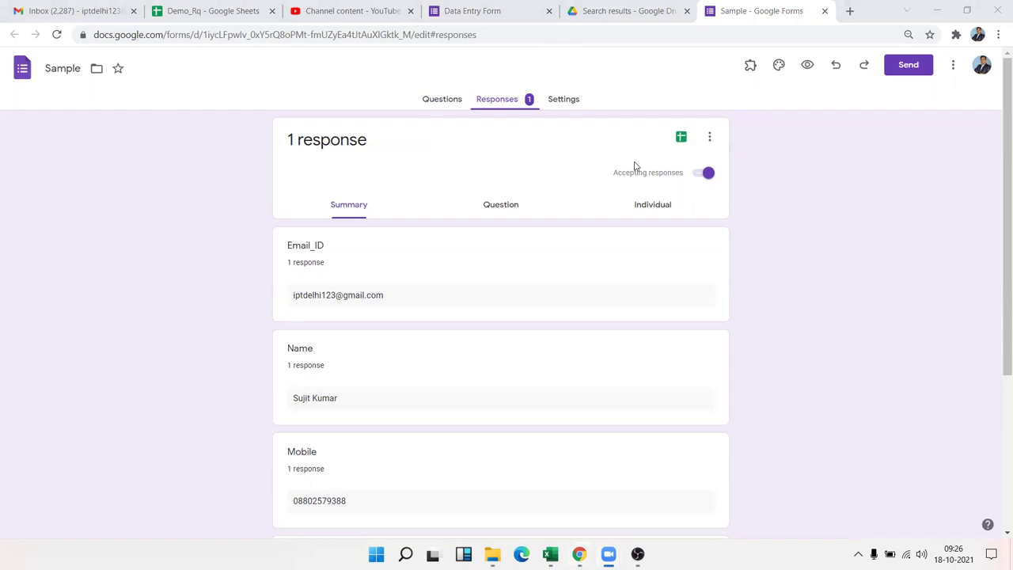
{"action": "scroll", "coordinate": [613, 251], "scroll_direction": "down", "scroll_amount": 3}
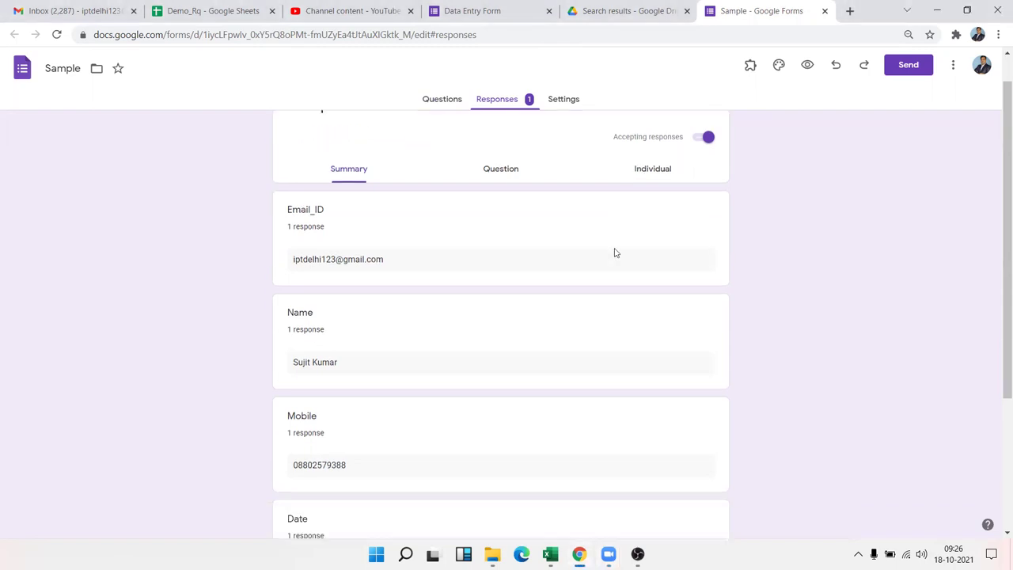
{"action": "scroll", "coordinate": [544, 311], "scroll_direction": "up", "scroll_amount": 3}
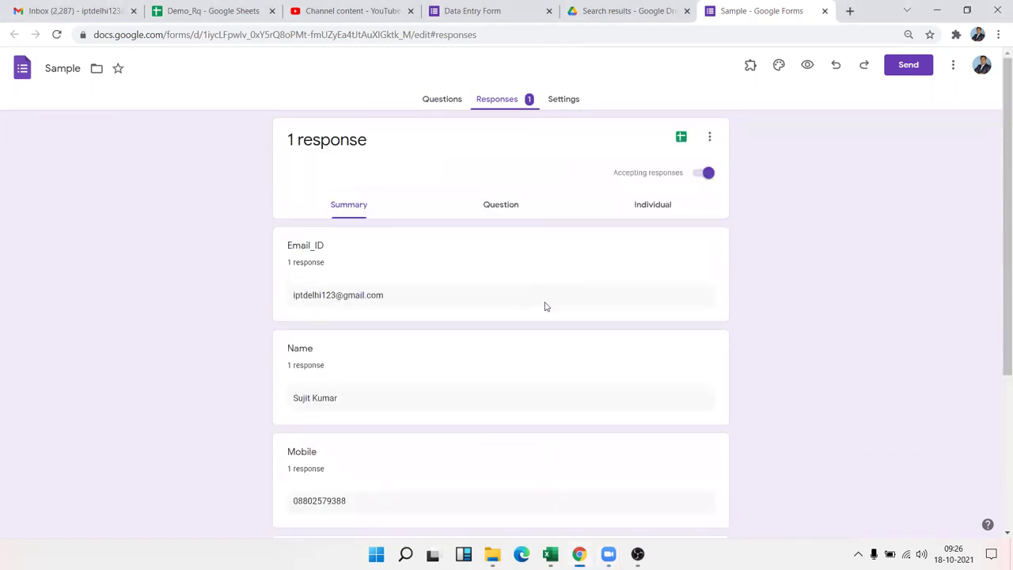
Link the form's responses to a new 'Sample (Responses)' spreadsheet and return to the Data Entry Form
{"action": "left_click", "coordinate": [679, 139]}
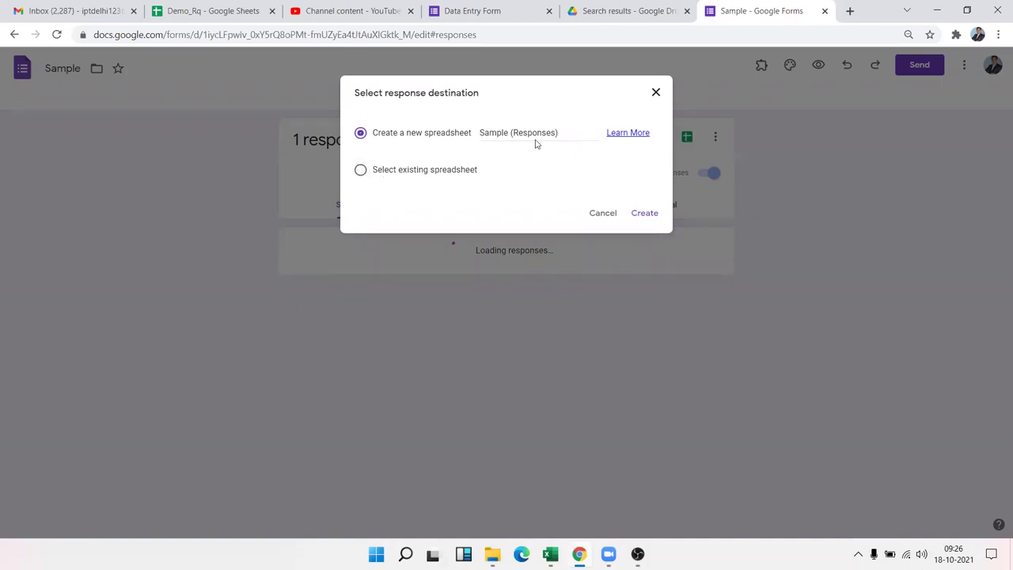
{"action": "left_click", "coordinate": [644, 214]}
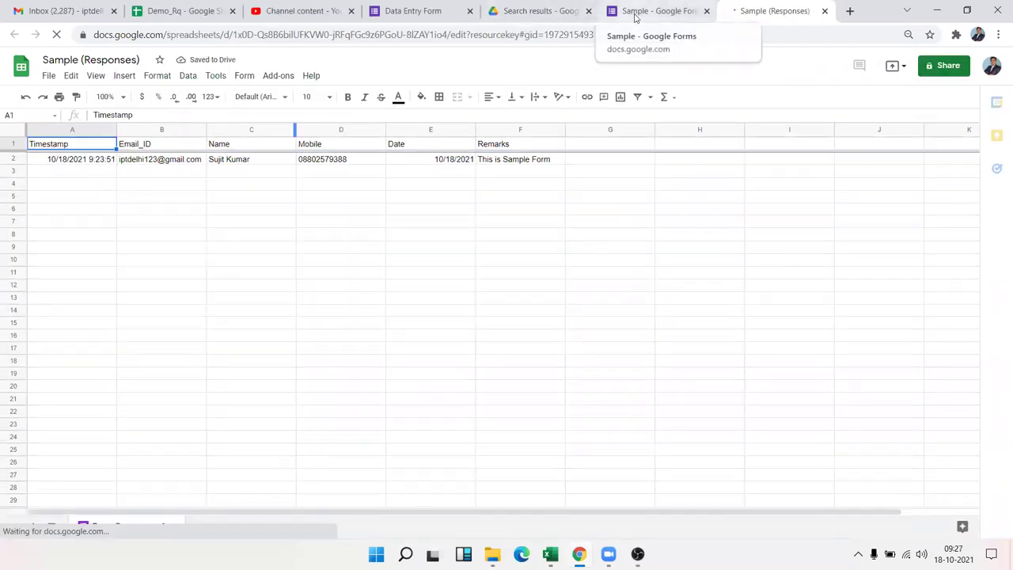
{"action": "left_click", "coordinate": [415, 12]}
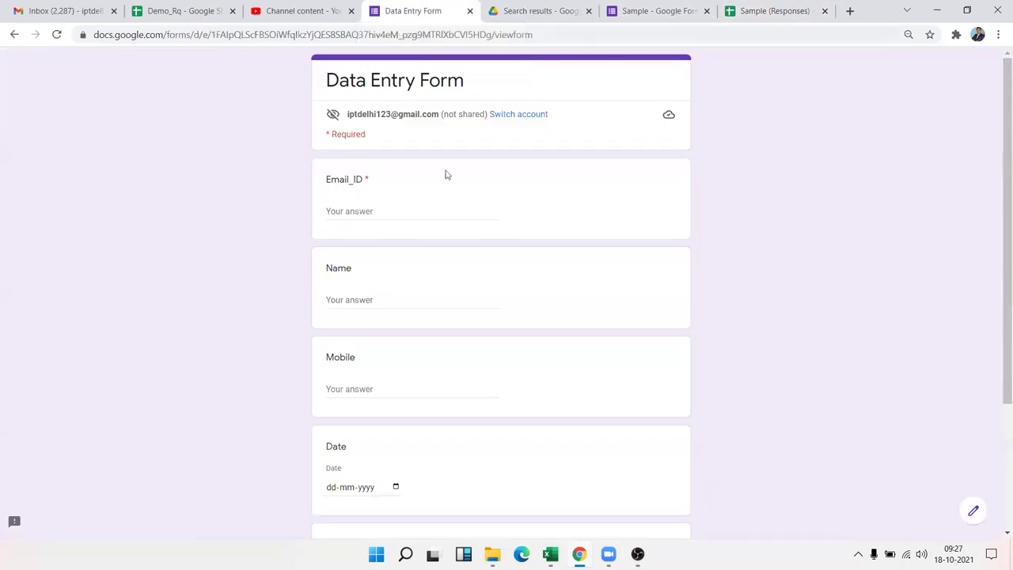
Submit a second response with autofilled e-mail, name and mobile and the date 18-10-2021
{"action": "left_click", "coordinate": [347, 211]}
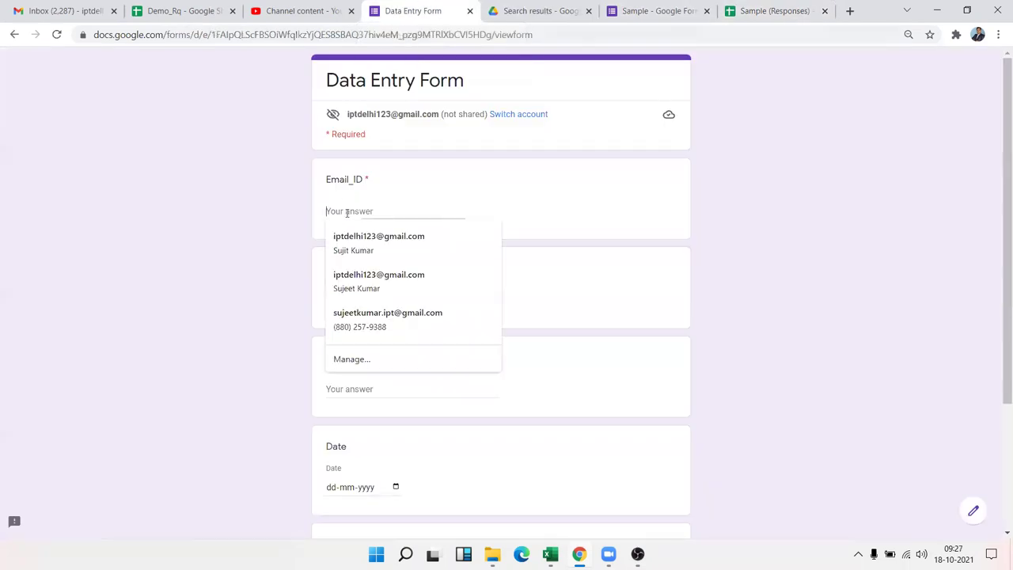
{"action": "left_click", "coordinate": [363, 316]}
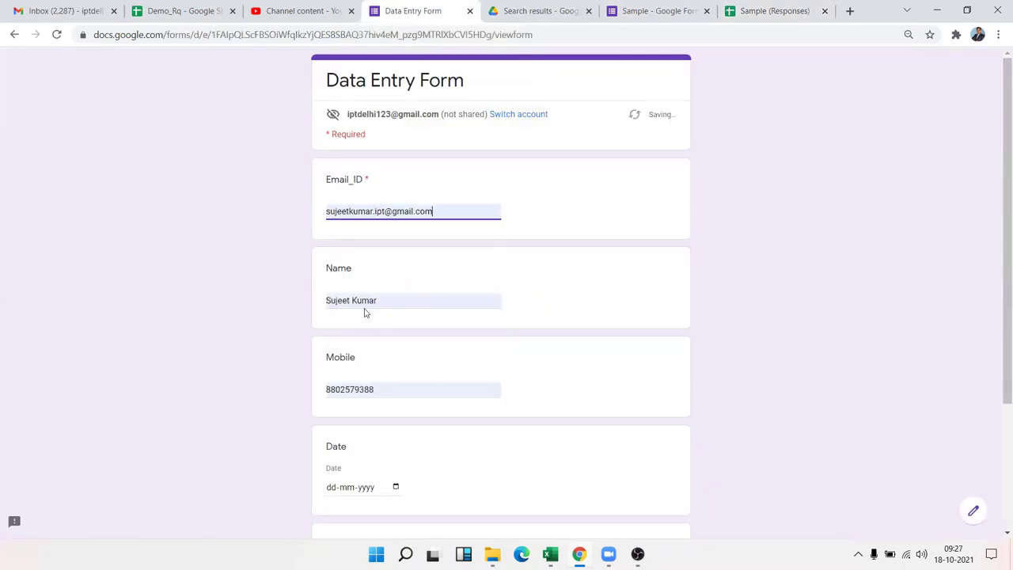
{"action": "scroll", "coordinate": [364, 309], "scroll_direction": "down", "scroll_amount": 2}
{"action": "scroll", "coordinate": [364, 301], "scroll_direction": "down", "scroll_amount": 1}
{"action": "left_click", "coordinate": [394, 310]}
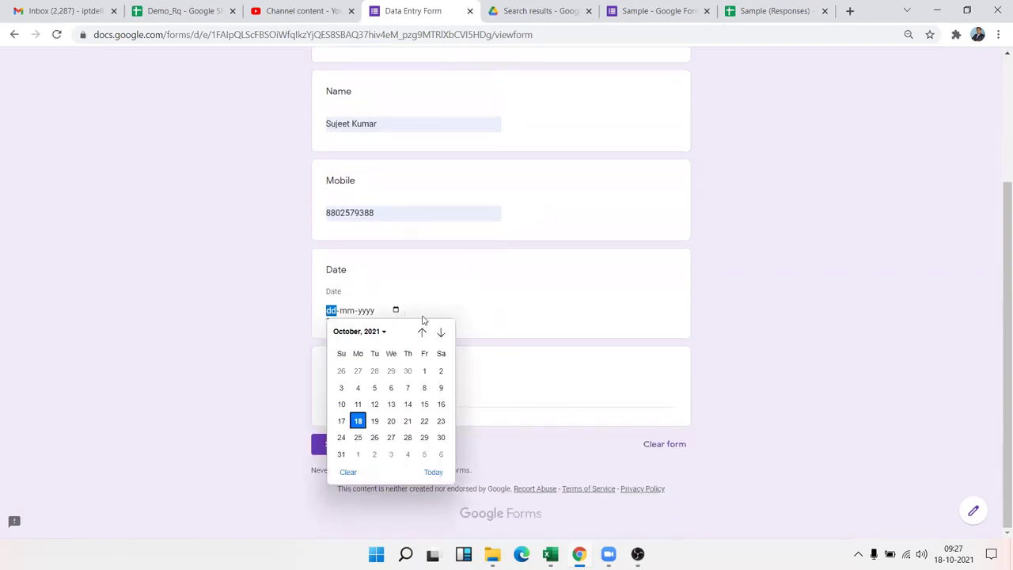
{"action": "left_click", "coordinate": [359, 422]}
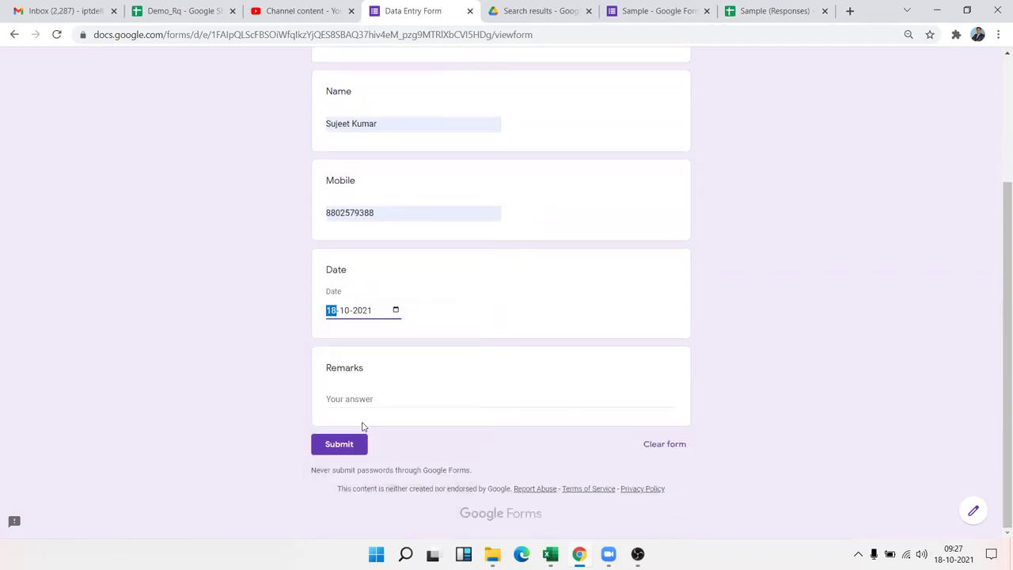
{"action": "left_click", "coordinate": [333, 447]}
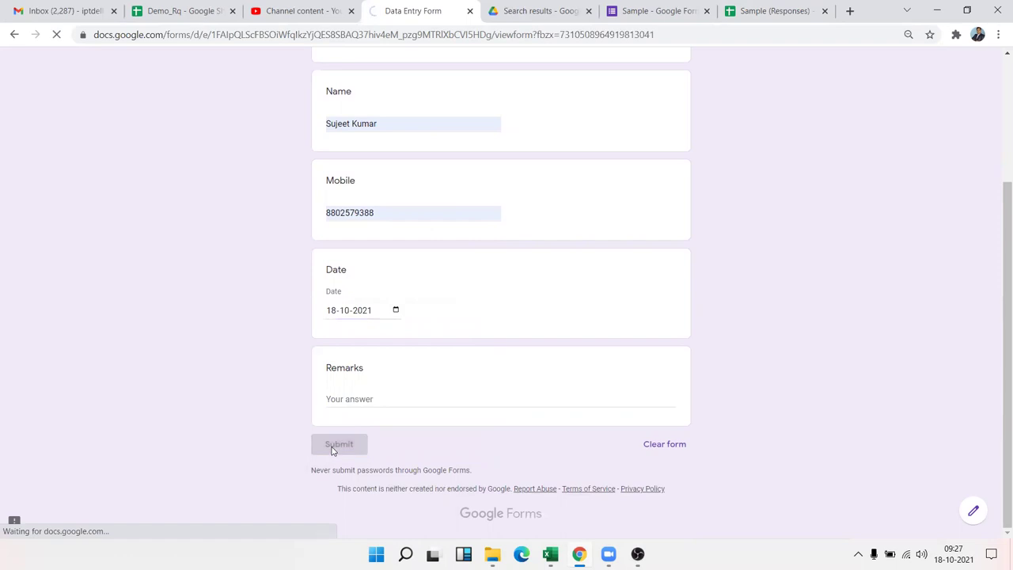
{"action": "left_click", "coordinate": [760, 16]}
Download the Sample (Responses) sheet as the Excel file Sample (Responses).xlsx
{"action": "left_click", "coordinate": [113, 171]}
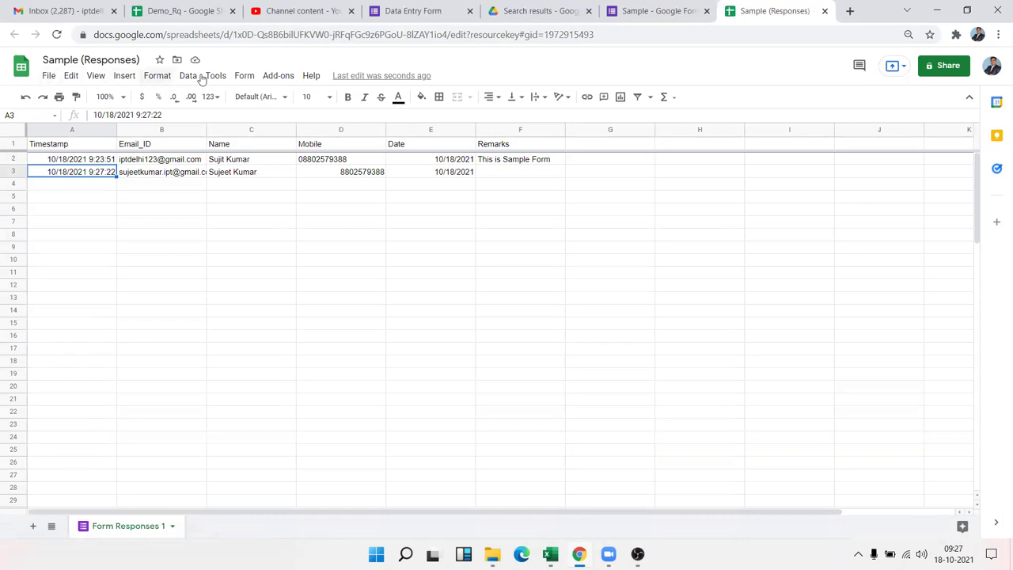
{"action": "left_click", "coordinate": [48, 77]}
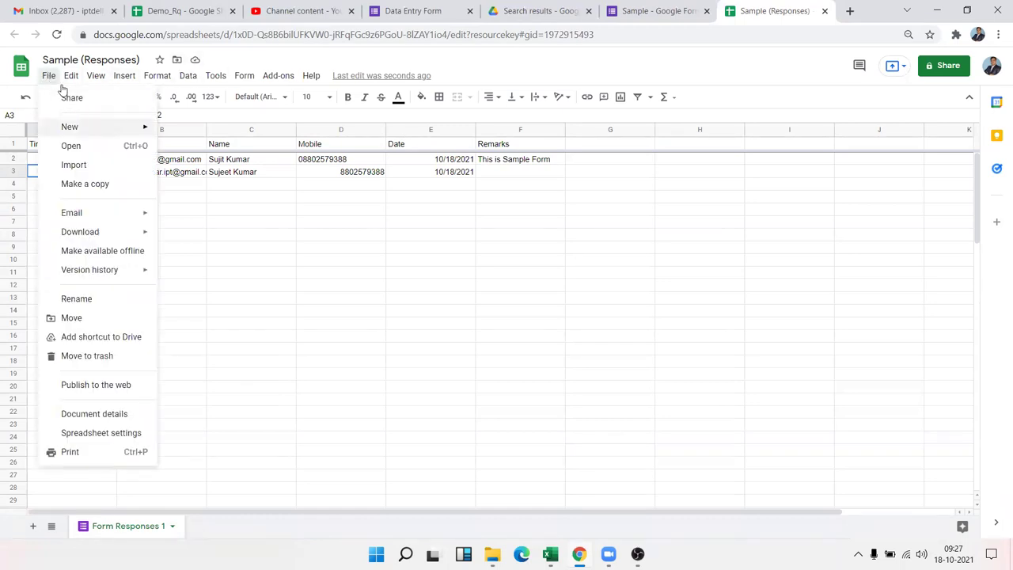
{"action": "mouse_move", "coordinate": [93, 235]}
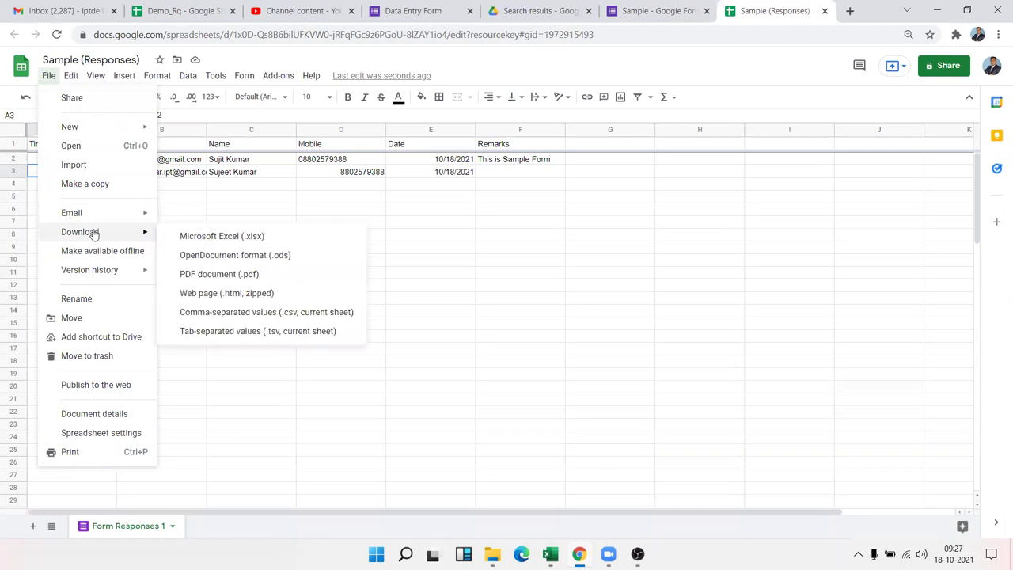
{"action": "left_click", "coordinate": [211, 238]}
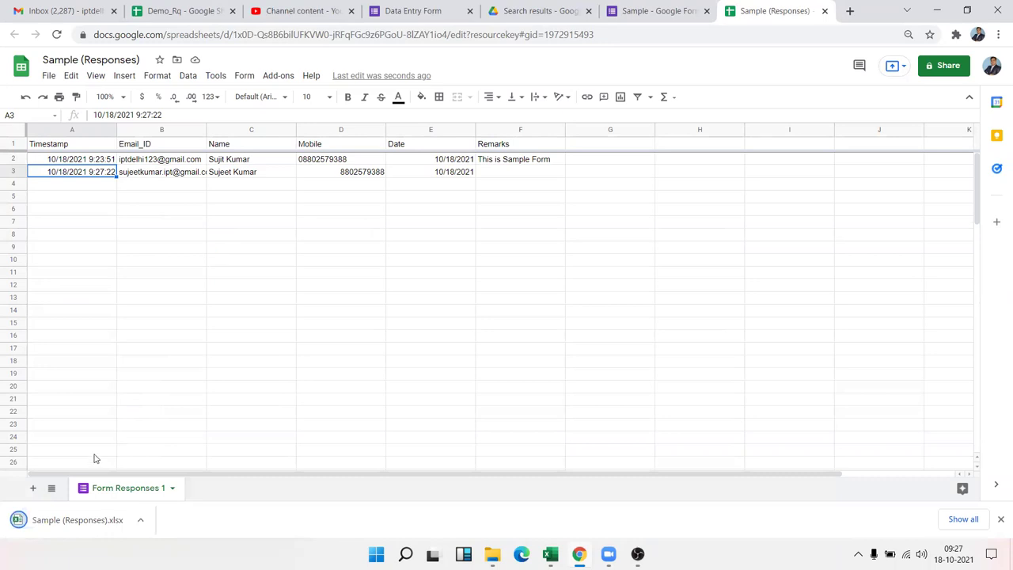
Open the downloaded .xlsx, then revisit the Data Entry Form and the response sheet
{"action": "left_click", "coordinate": [69, 528]}
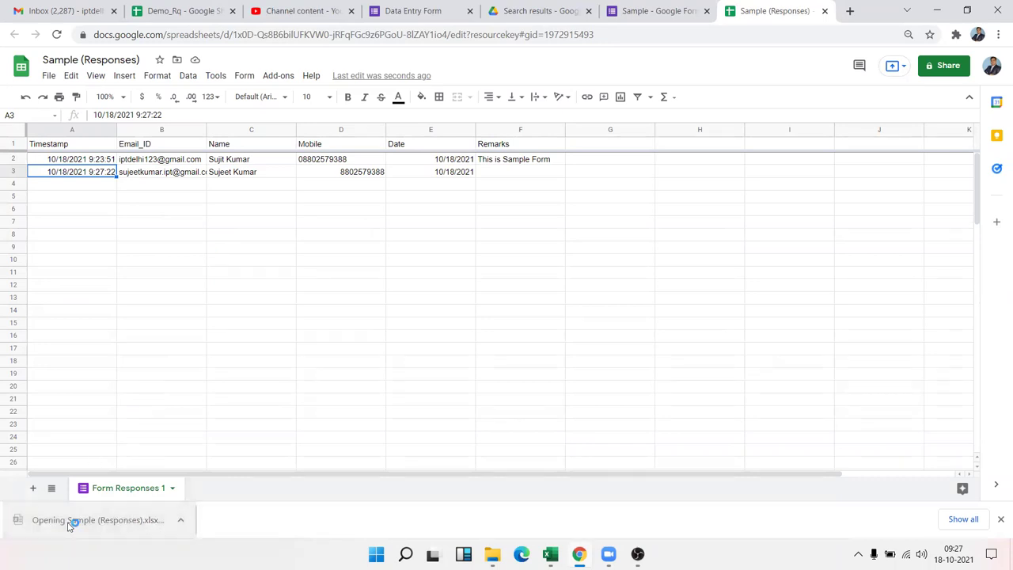
{"action": "left_click", "coordinate": [432, 12]}
{"action": "left_click", "coordinate": [394, 142]}
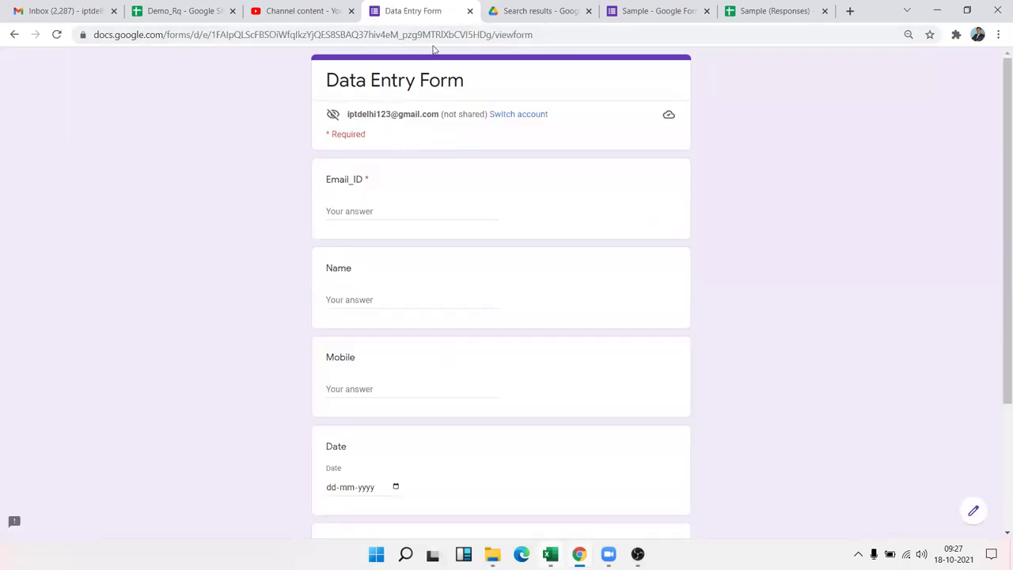
{"action": "left_click", "coordinate": [437, 35]}
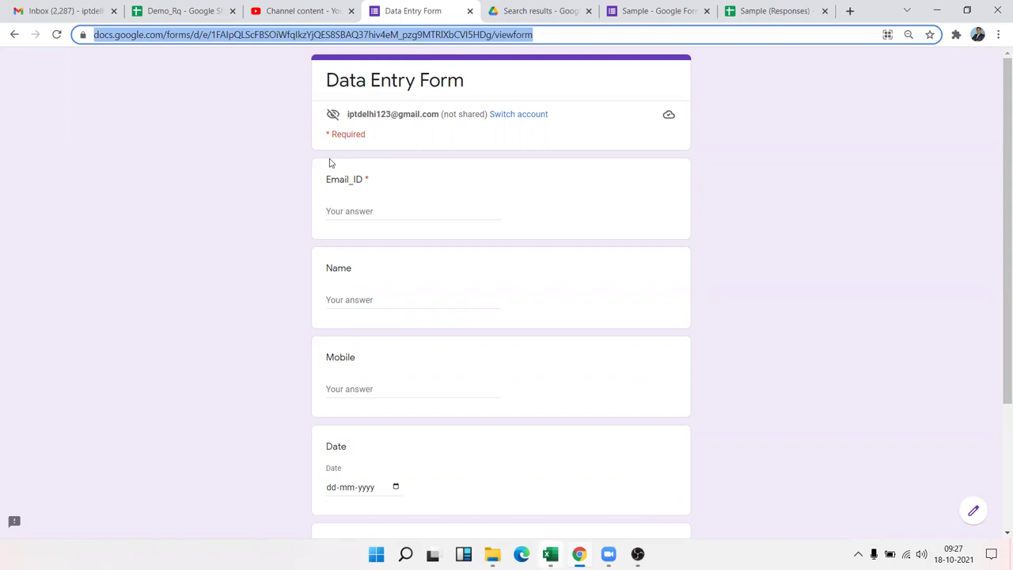
{"action": "left_click", "coordinate": [756, 14]}
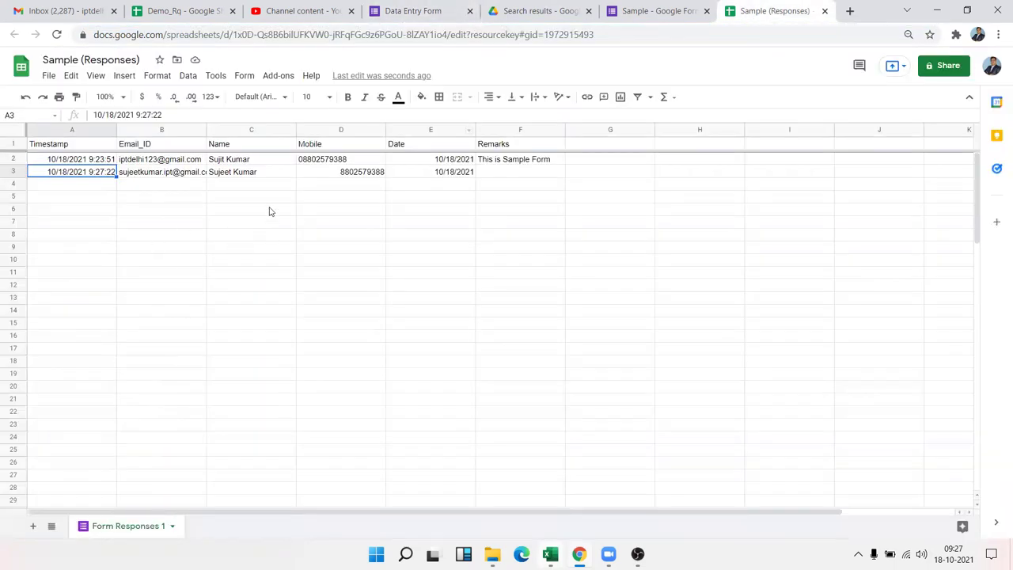
{"action": "left_click", "coordinate": [316, 196]}
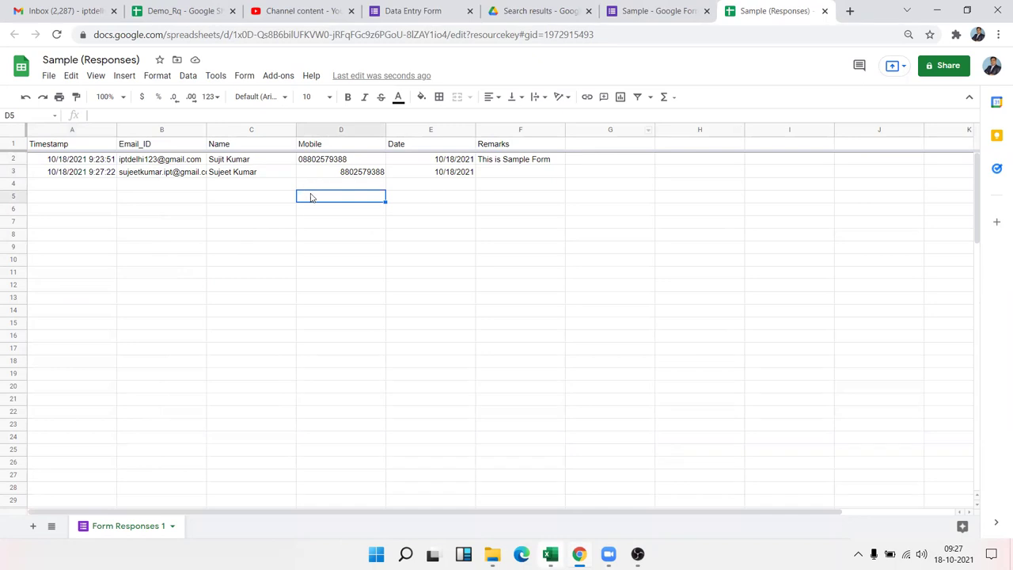
Close the Sheets, Forms, Drive and form tabs, open YouTube Studio Dashboard, and show the desktop
{"action": "left_click", "coordinate": [824, 11]}
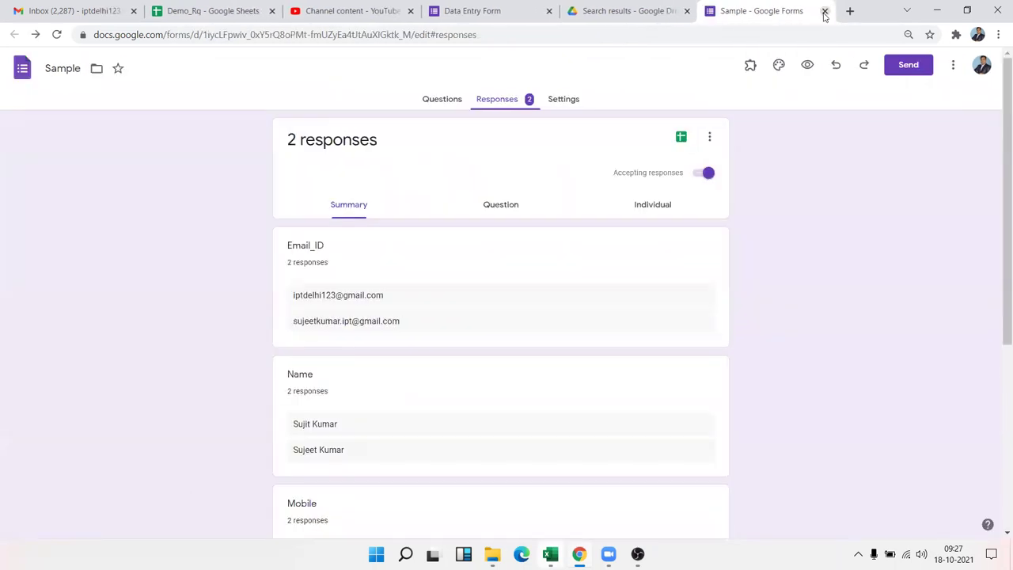
{"action": "left_click", "coordinate": [824, 11]}
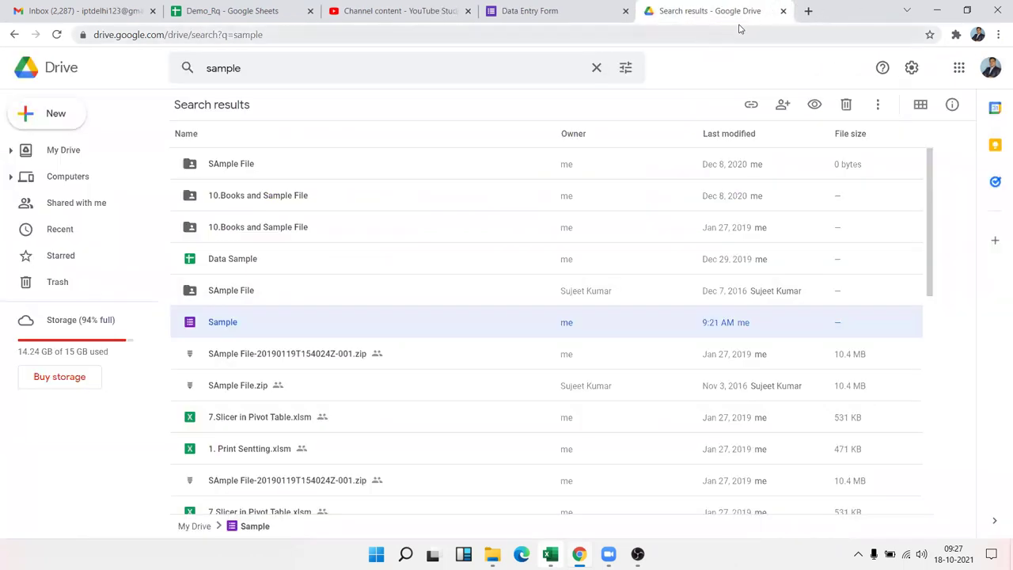
{"action": "left_click", "coordinate": [783, 11]}
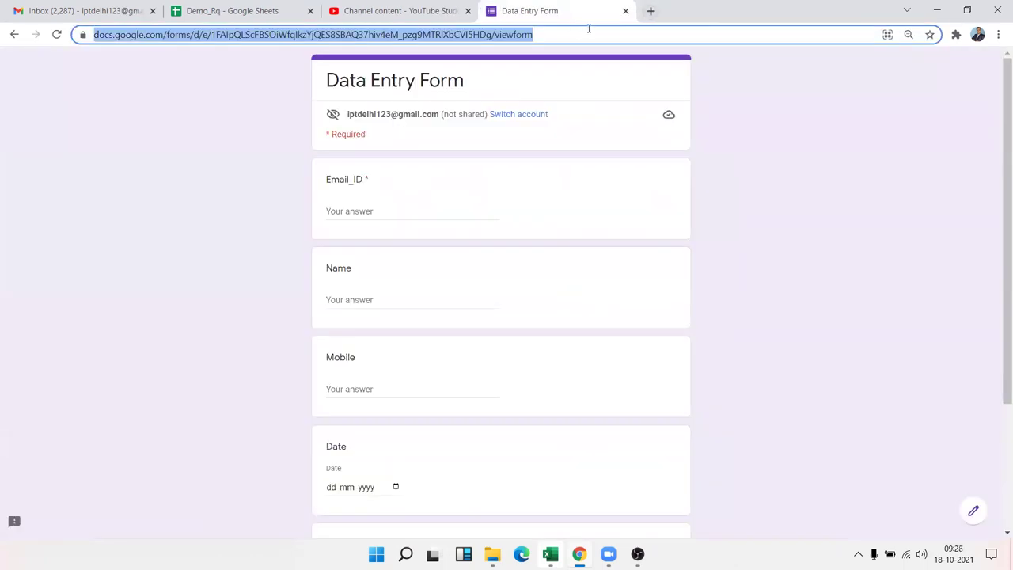
{"action": "left_click", "coordinate": [626, 11]}
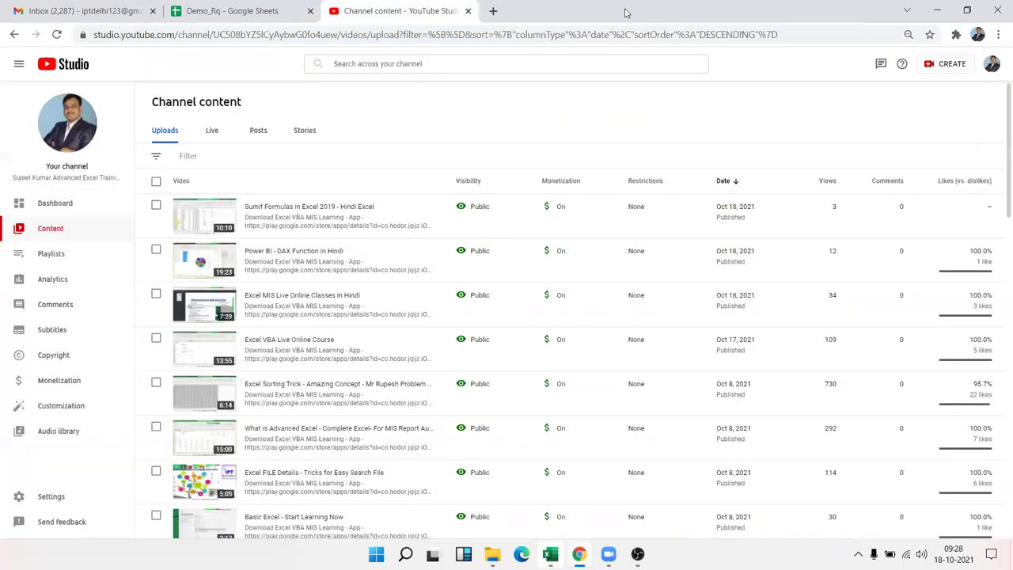
{"action": "left_click", "coordinate": [56, 205]}
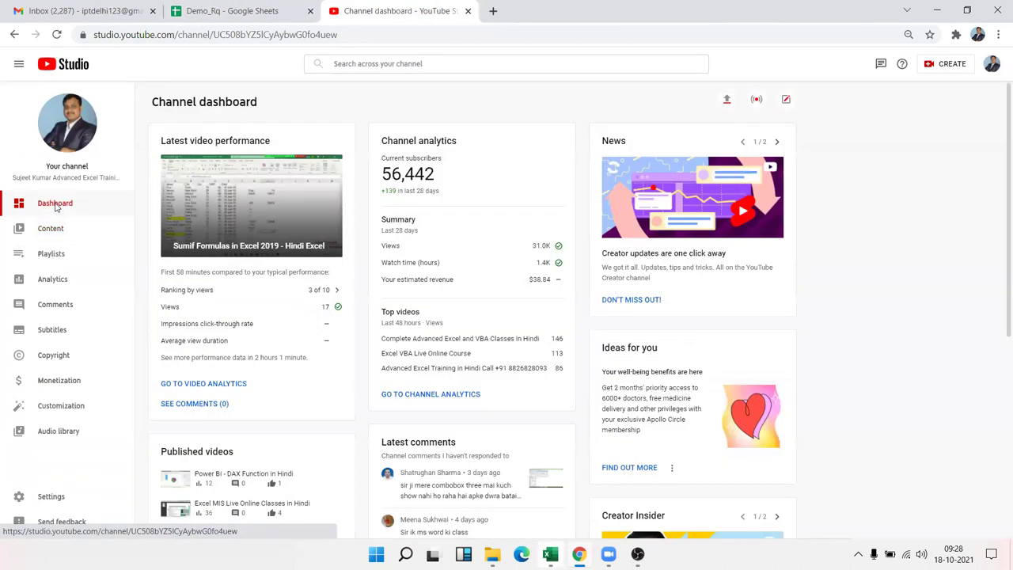
{"action": "key", "text": "super+d"}
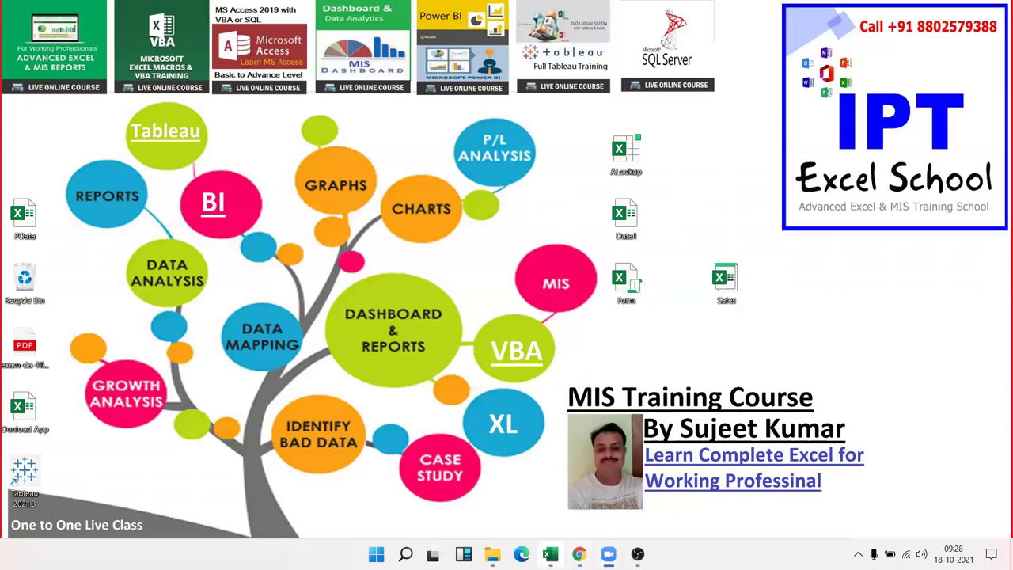
Open Sample (Responses).xlsx in Excel, enable editing, then close the workbook
{"action": "mouse_move", "coordinate": [550, 554]}
{"action": "left_click", "coordinate": [637, 475]}
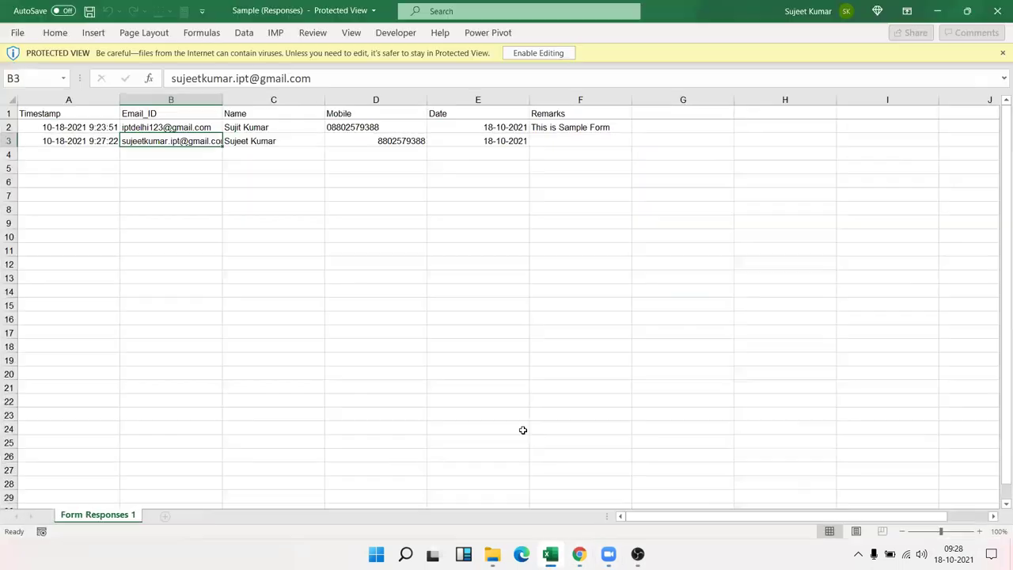
{"action": "left_click", "coordinate": [537, 54]}
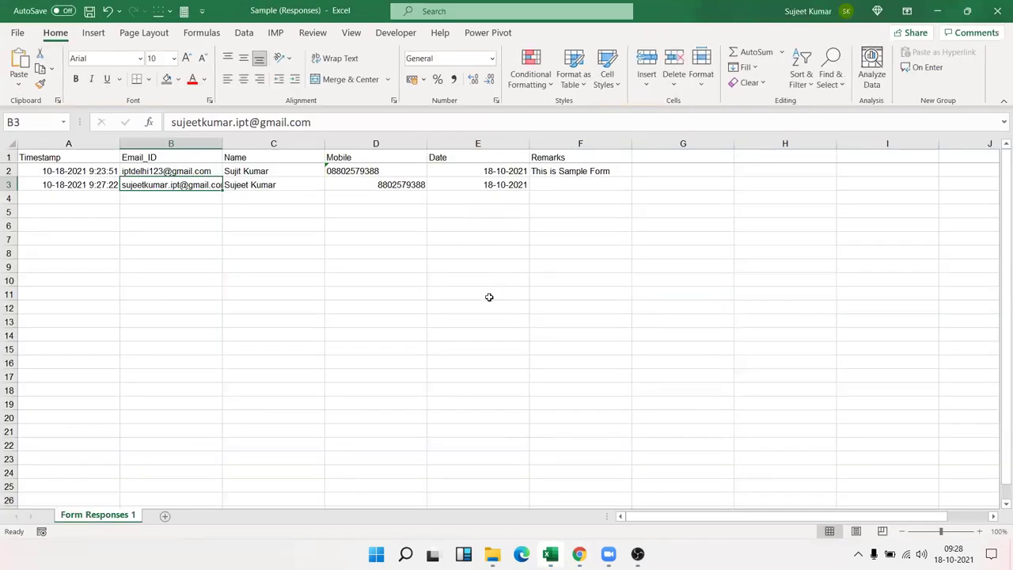
{"action": "left_click", "coordinate": [488, 295]}
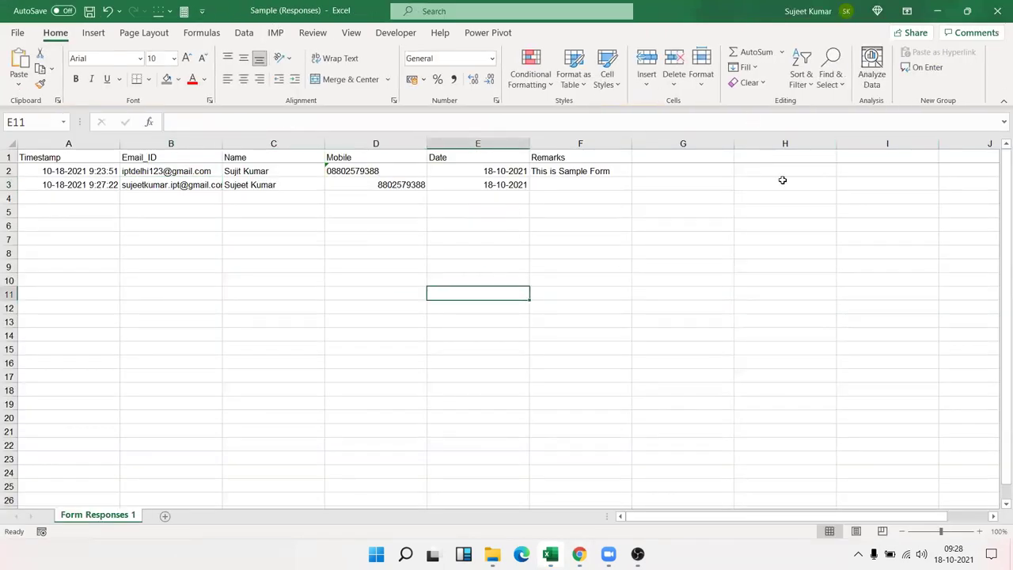
{"action": "left_click", "coordinate": [18, 34]}
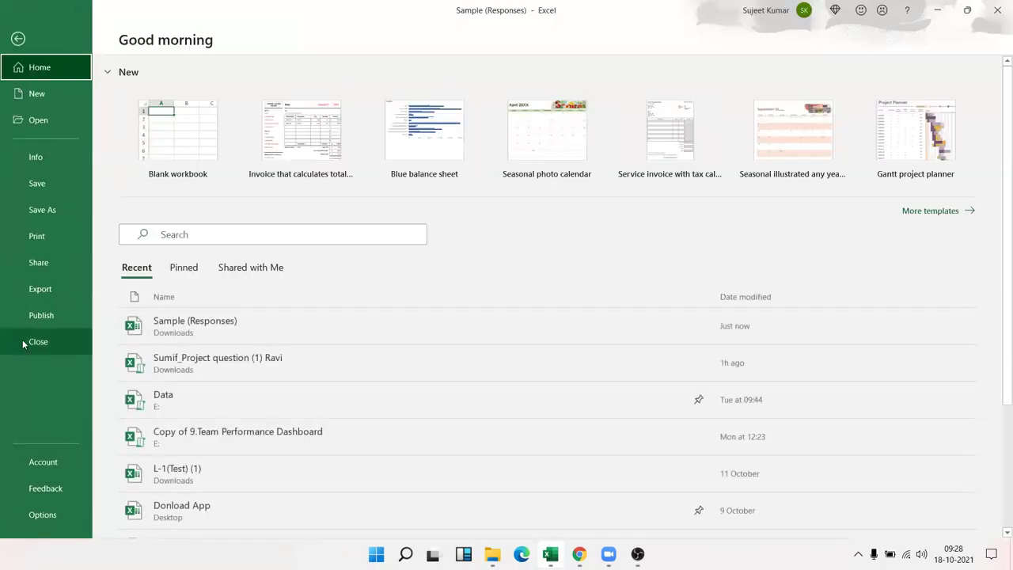
{"action": "left_click", "coordinate": [22, 342]}
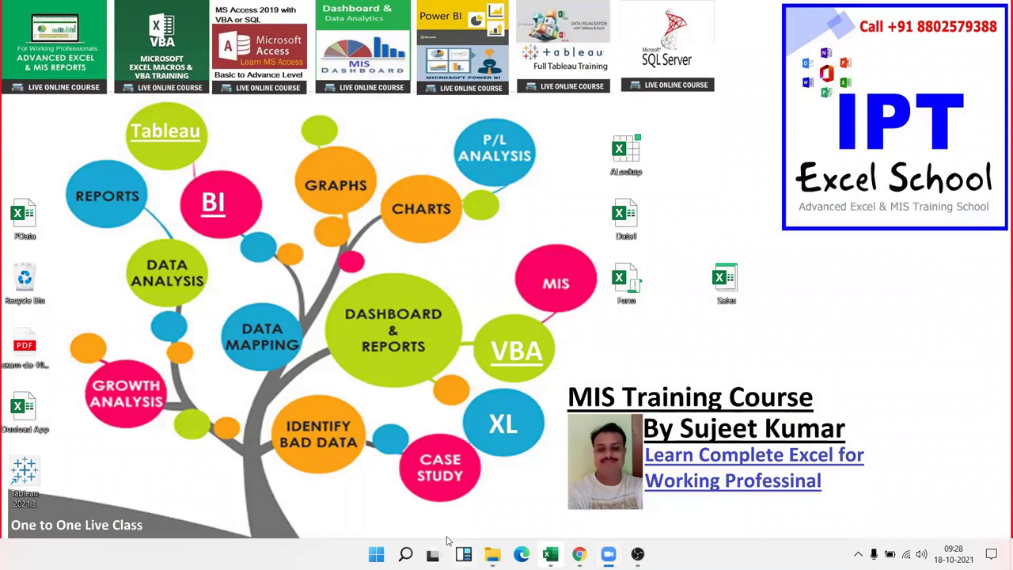
Return to Book7, select cell B3 on Sheet2, and show its File start page
{"action": "mouse_move", "coordinate": [553, 550]}
{"action": "left_click", "coordinate": [573, 521]}
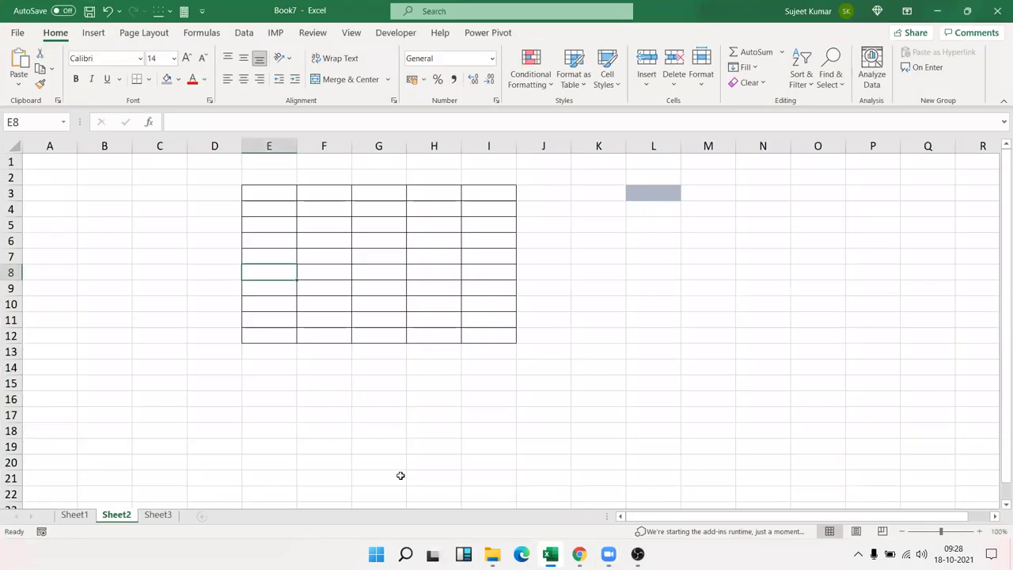
{"action": "left_click", "coordinate": [97, 196]}
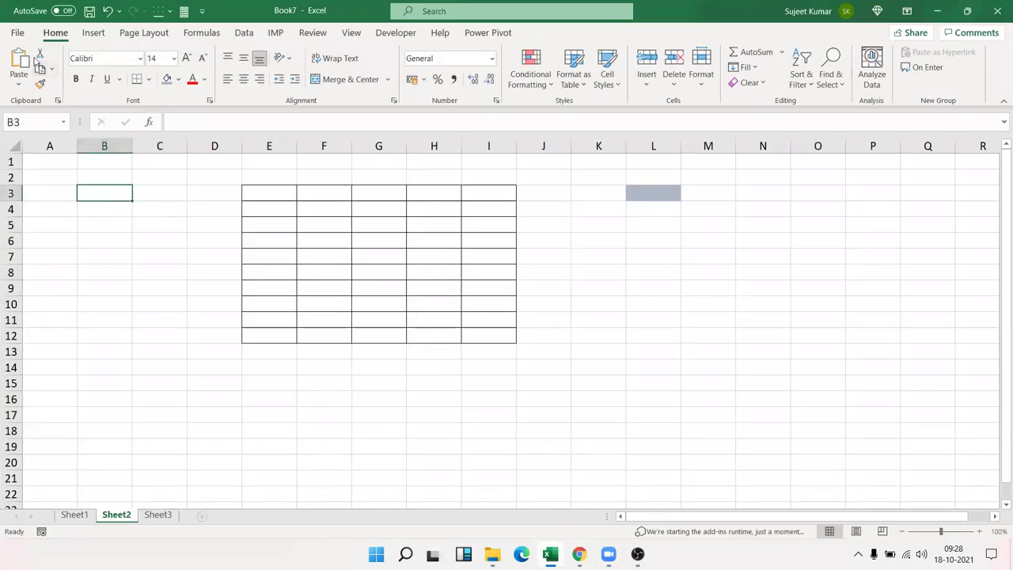
{"action": "left_click", "coordinate": [18, 35]}
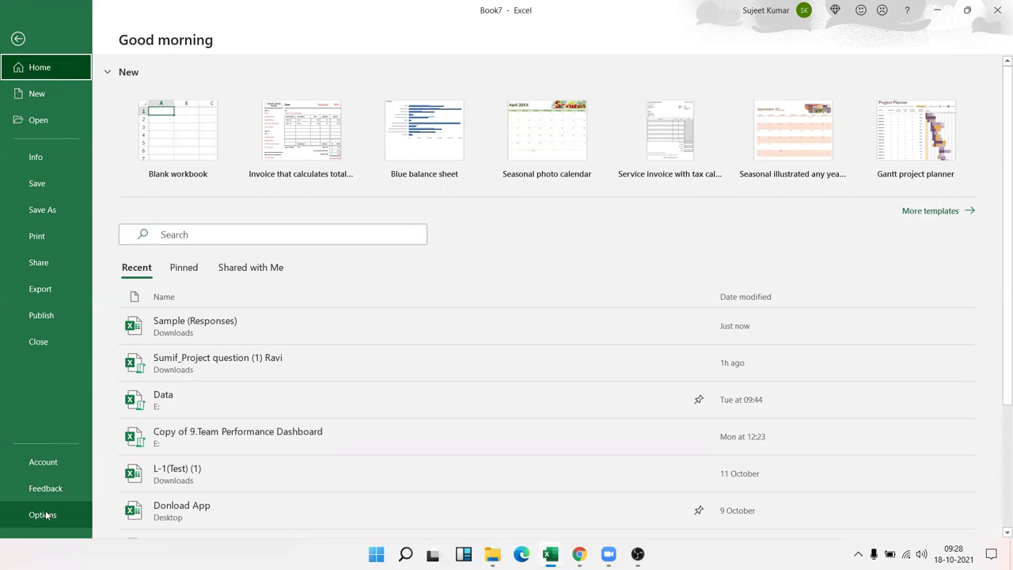
Open Excel Options and look through the General settings
{"action": "left_click", "coordinate": [42, 515]}
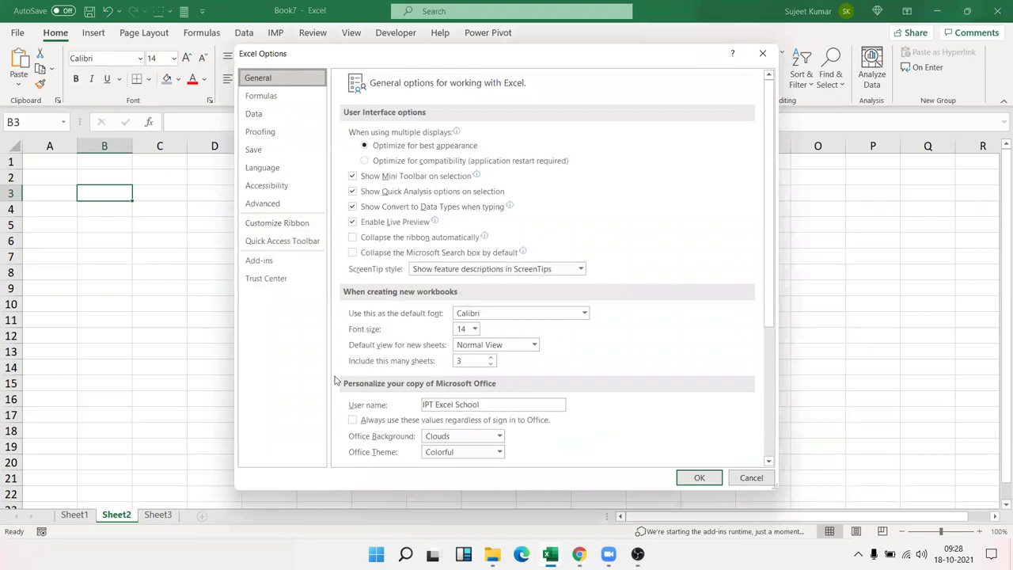
{"action": "scroll", "coordinate": [387, 365], "scroll_direction": "down", "scroll_amount": 1}
{"action": "scroll", "coordinate": [388, 364], "scroll_direction": "down", "scroll_amount": 3}
{"action": "scroll", "coordinate": [388, 364], "scroll_direction": "down", "scroll_amount": 1}
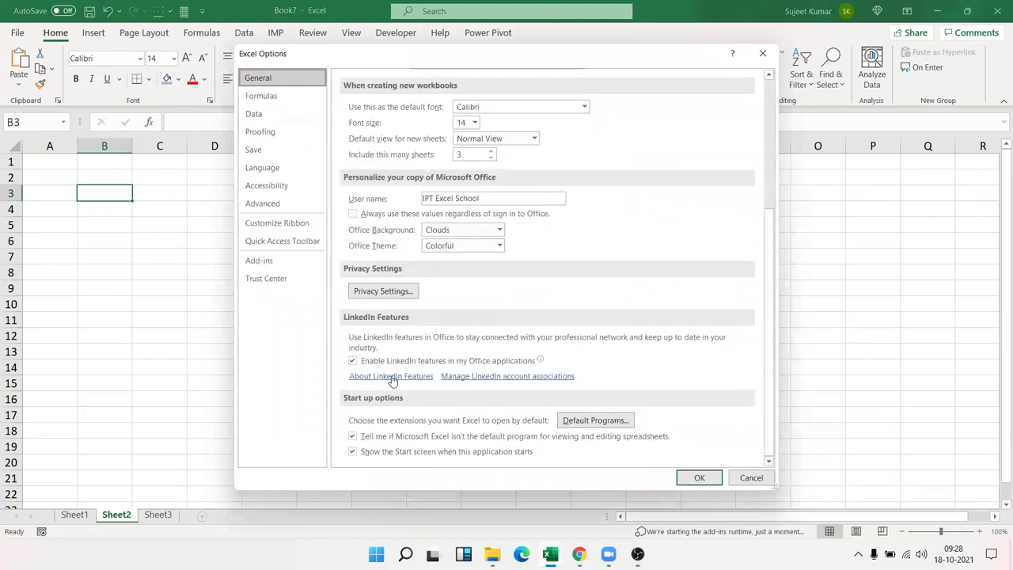
{"action": "scroll", "coordinate": [391, 378], "scroll_direction": "up", "scroll_amount": 2}
Browse the Proofing, Save, Advanced and Formulas pages, then close Options without changes
{"action": "left_click", "coordinate": [286, 133]}
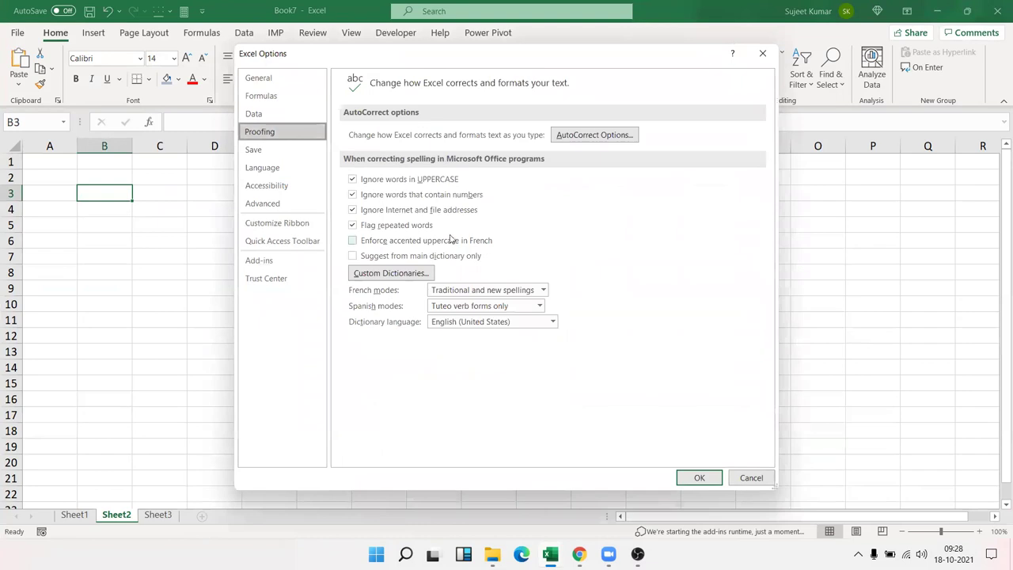
{"action": "left_click", "coordinate": [265, 154]}
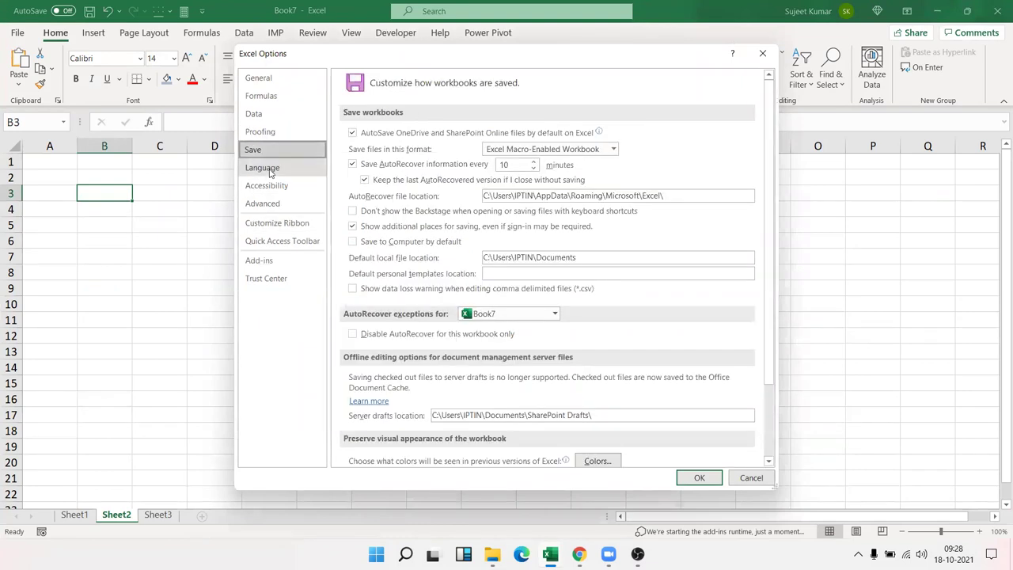
{"action": "left_click", "coordinate": [276, 205]}
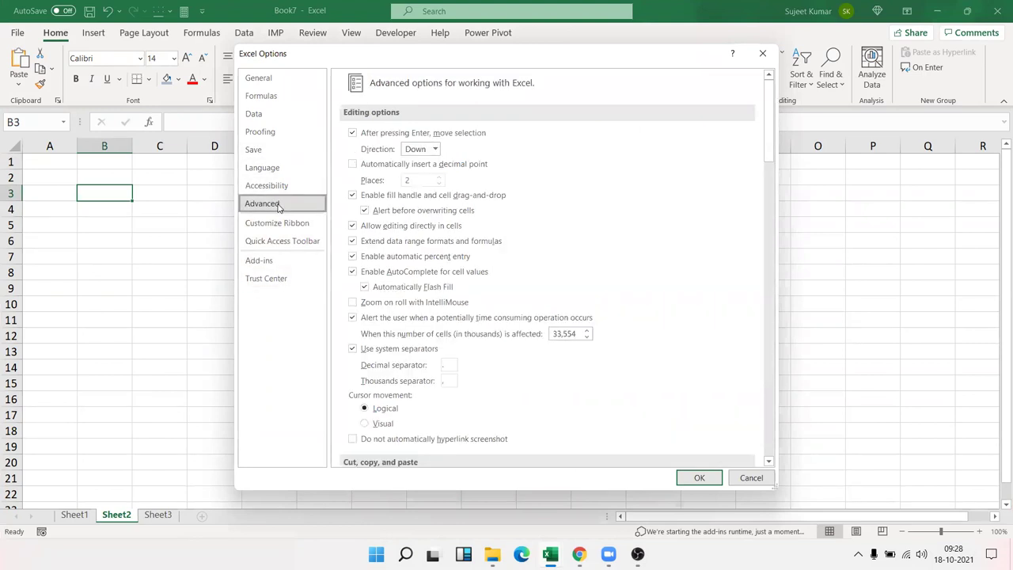
{"action": "left_click", "coordinate": [282, 105]}
{"action": "left_click_drag", "start_coordinate": [290, 67], "coordinate": [187, 159]}
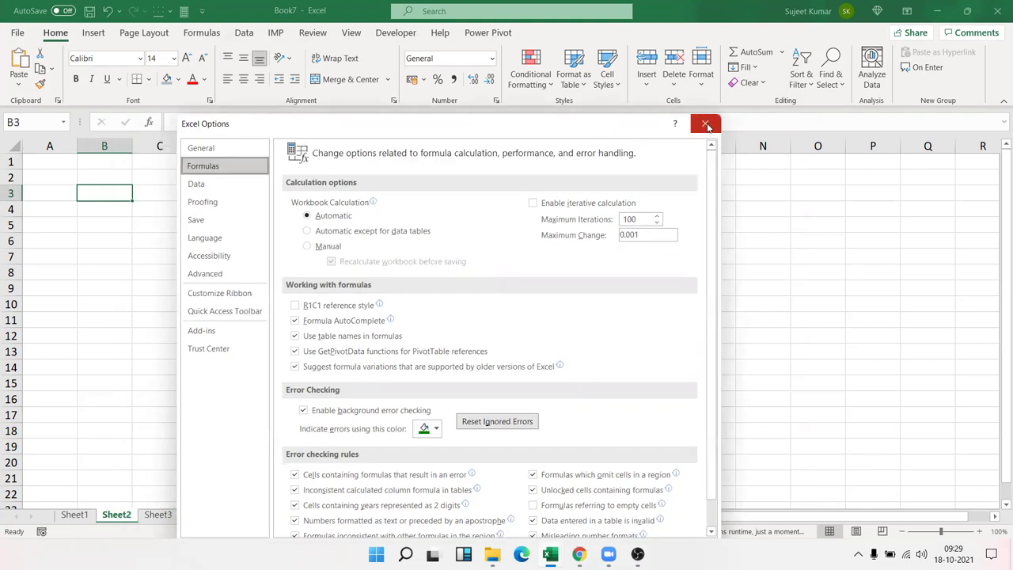
{"action": "left_click", "coordinate": [707, 126]}
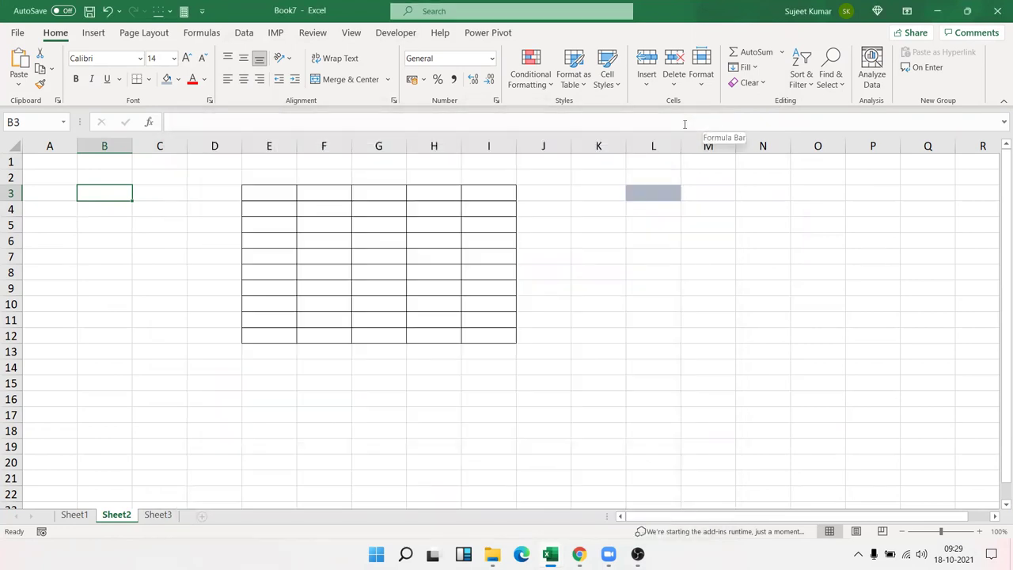
Select cells B6, B2 and D4 on Sheet2, then minimize Excel to the desktop
{"action": "left_click", "coordinate": [111, 234]}
{"action": "left_click", "coordinate": [113, 179]}
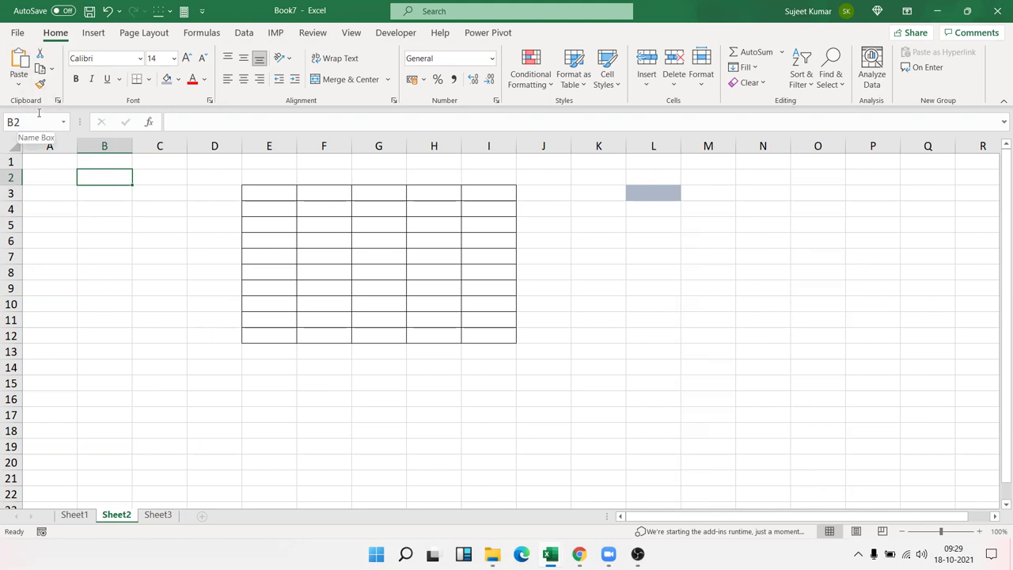
{"action": "left_click", "coordinate": [202, 211]}
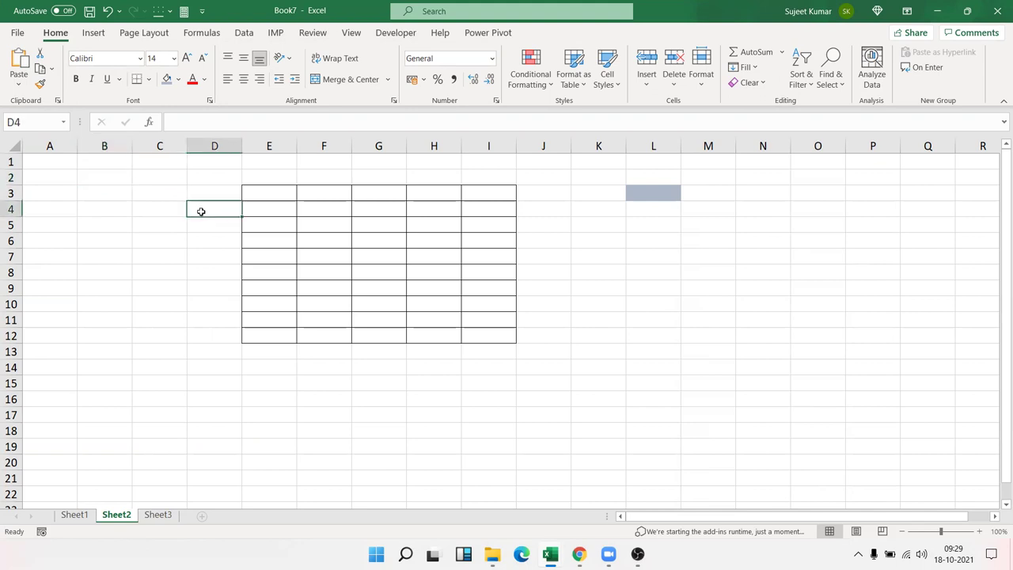
{"action": "key", "text": "super+d"}
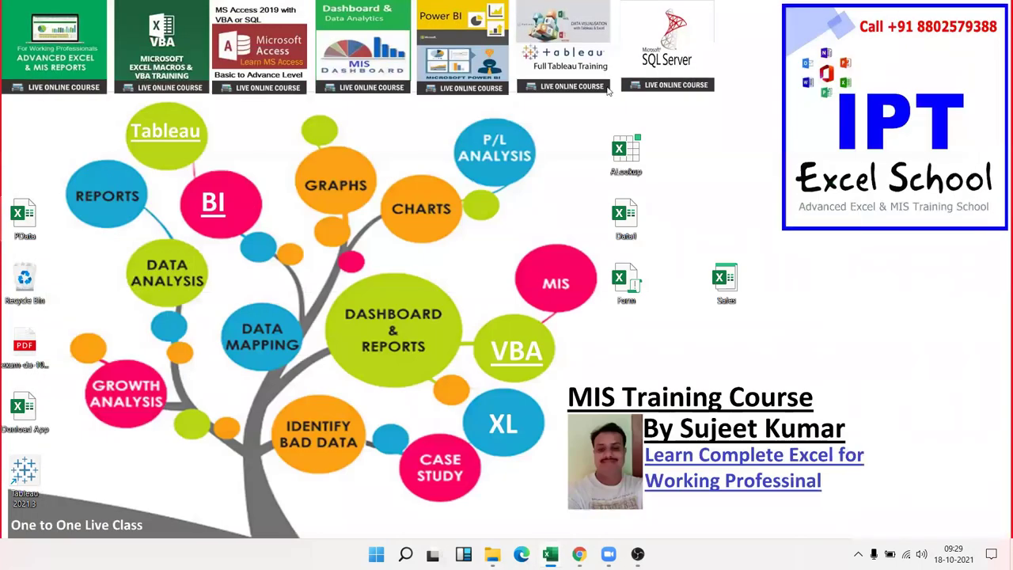